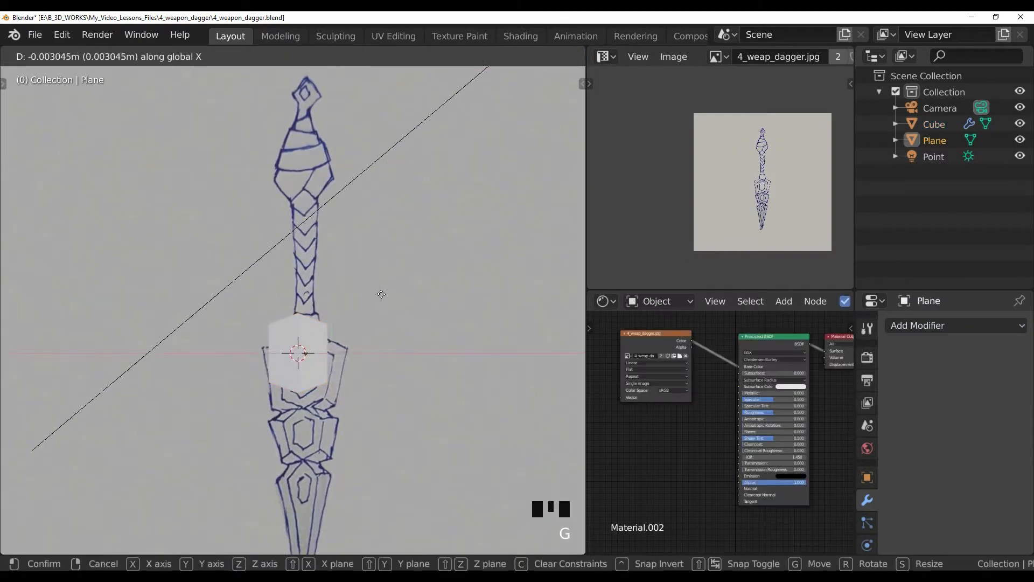
# - Align the reference plane along X with the cube and delete an unneeded face from the half-cube mesh
pyautogui.click(317, 337)
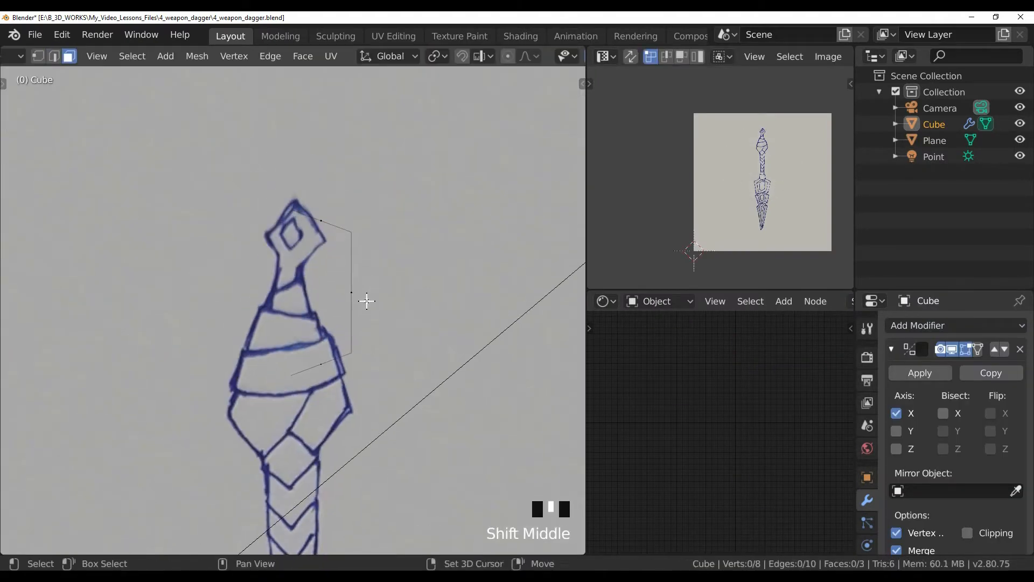
pyautogui.press('x')
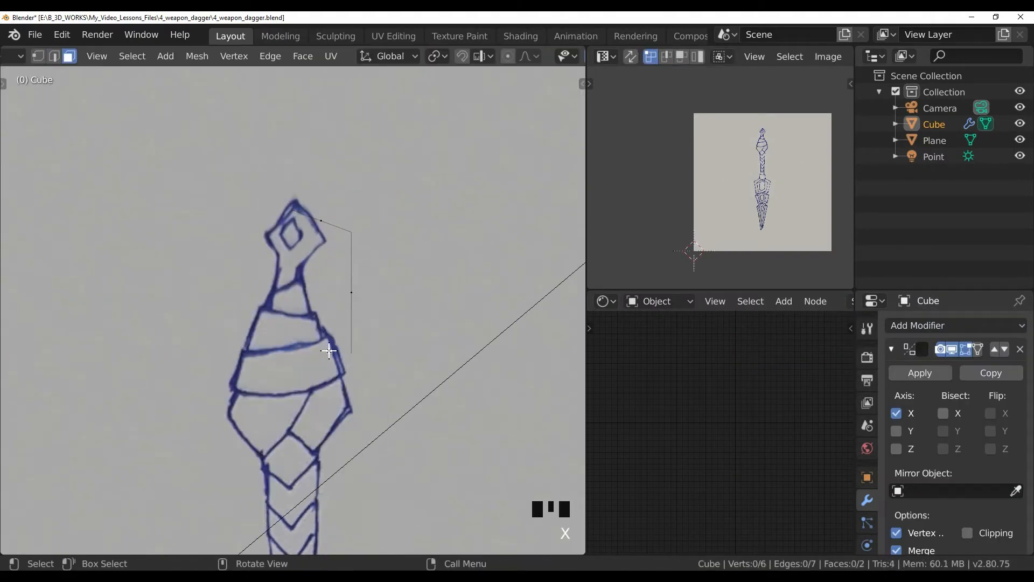
pyautogui.click(327, 357)
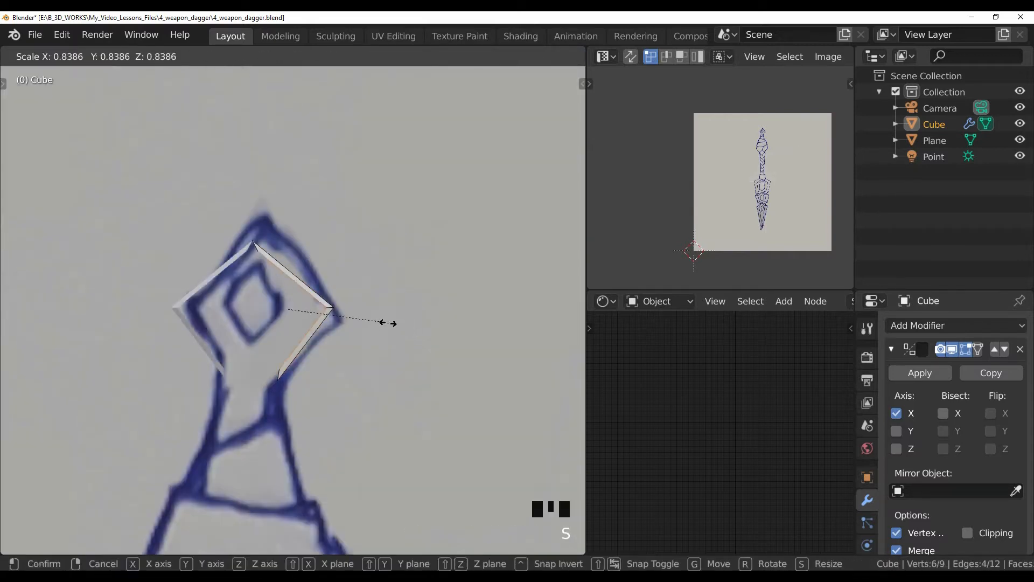
# - Fit the mesh to the diamond-shaped pommel outline in the drawing and shape the neck below it
pyautogui.press('g')
pyautogui.click(313, 155)
pyautogui.press('a')
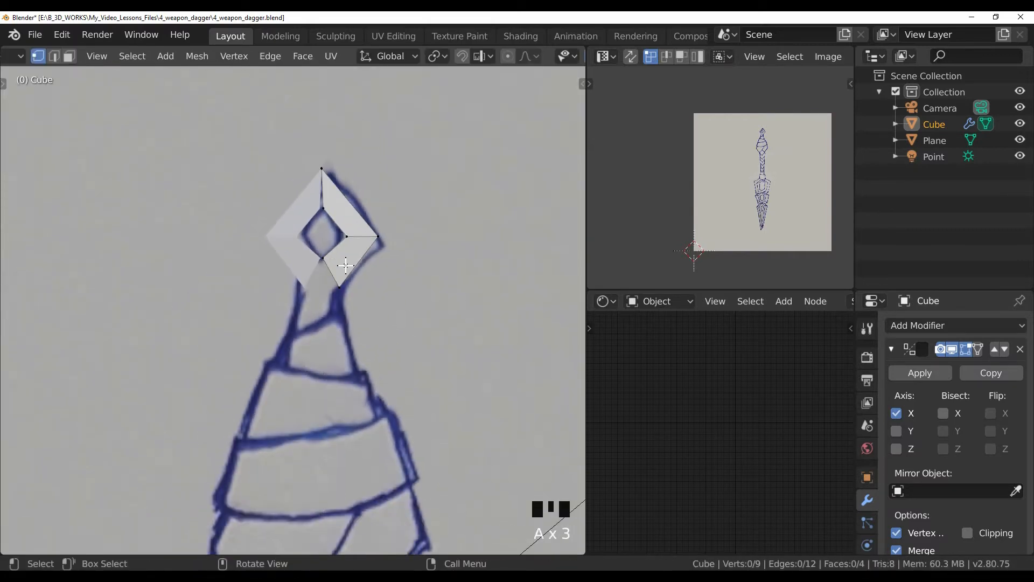
pyautogui.press('r')
pyautogui.click(368, 306)
pyautogui.scroll(-2, 368, 327)
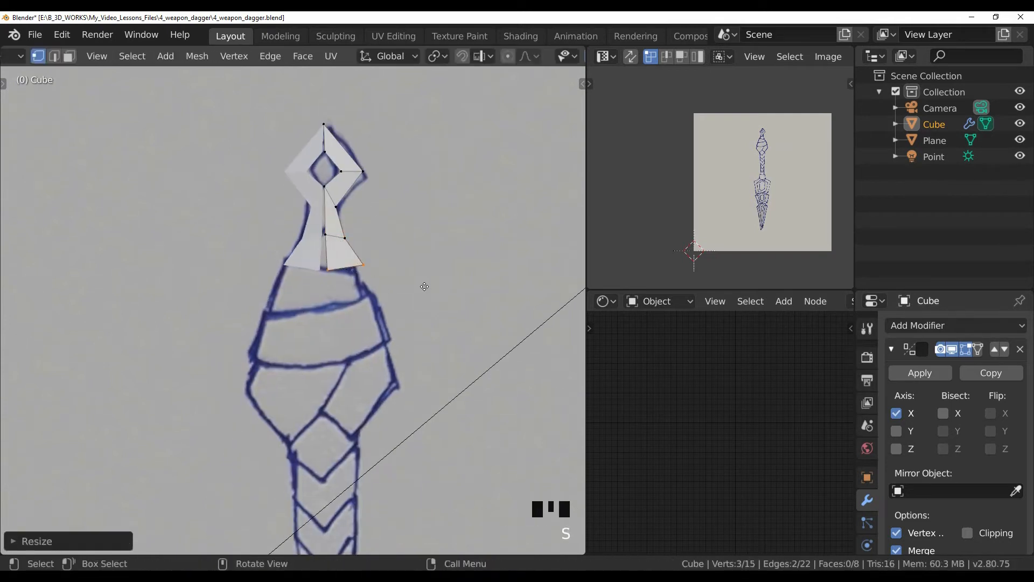
# - Extrude the neck's lower edges down along the flared upper handle, moving each section onto the drawn outline
pyautogui.scroll(-3, 424, 284)
pyautogui.press('e')
pyautogui.click(359, 257)
pyautogui.click(374, 291)
pyautogui.press('g')
pyautogui.click(387, 248)
pyautogui.press('g')
pyautogui.click(387, 248)
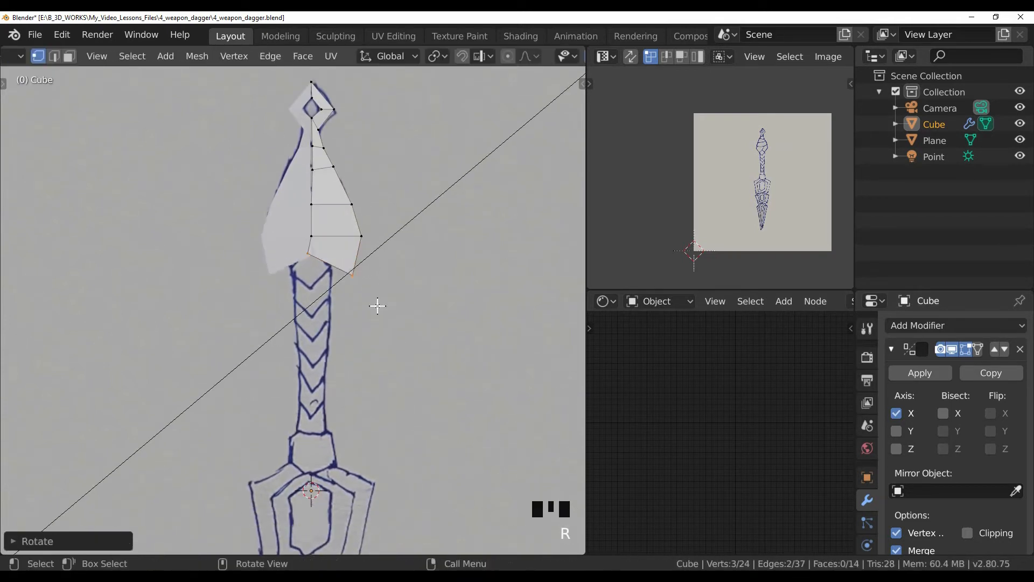
# - Extrude the handle's lower edges down the narrow grip, scaling the sections to the drawing
pyautogui.click(336, 286)
pyautogui.press('e')
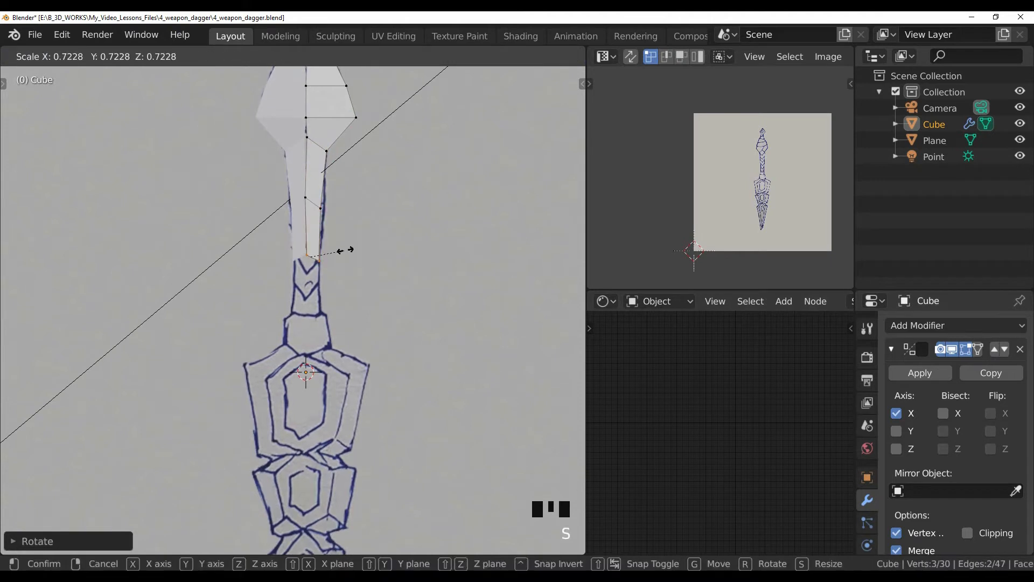
pyautogui.click(355, 279)
pyautogui.scroll(-2, 316, 240)
# - Scale the whole handle mesh up along the global Y axis to thicken it
pyautogui.press('s')
pyautogui.press('y')
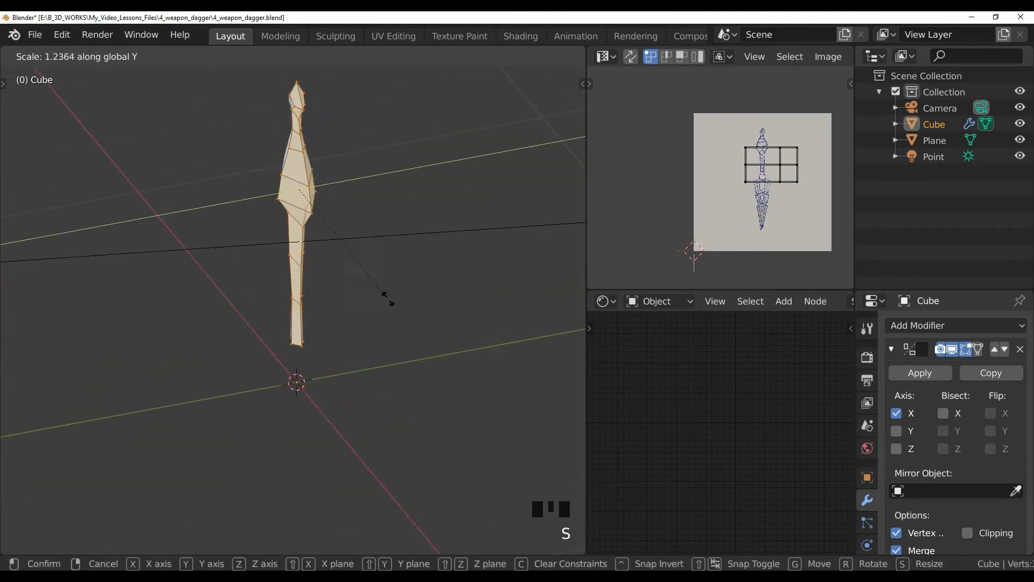
pyautogui.click(468, 296)
pyautogui.press('KP_Decimal')
# - Extrude the collar's lower edges out and down around the first blade segment, scaling and moving them to the outline
pyautogui.press('2')
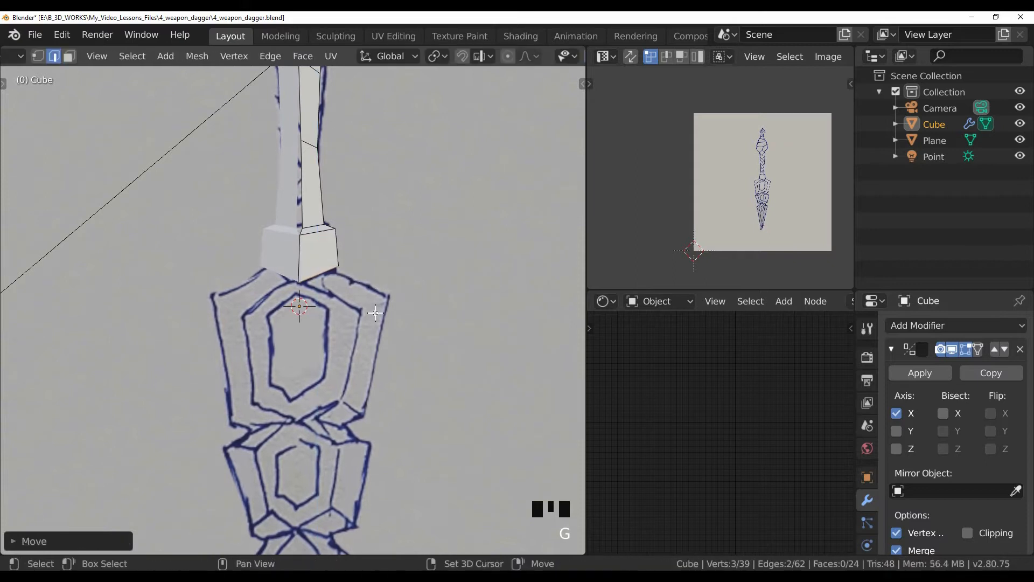
pyautogui.press('e')
pyautogui.click(395, 221)
pyautogui.press('e')
pyautogui.press('s')
pyautogui.press('s')
pyautogui.click(432, 241)
pyautogui.press('g')
pyautogui.click(400, 285)
# - Continue extruding edges around the second blade segment, moving and rotating them onto the drawn outline
pyautogui.press('e')
pyautogui.click(422, 226)
pyautogui.press('g')
pyautogui.click(415, 229)
pyautogui.press('e')
pyautogui.click(443, 247)
pyautogui.press('r')
pyautogui.click(456, 240)
pyautogui.press('s')
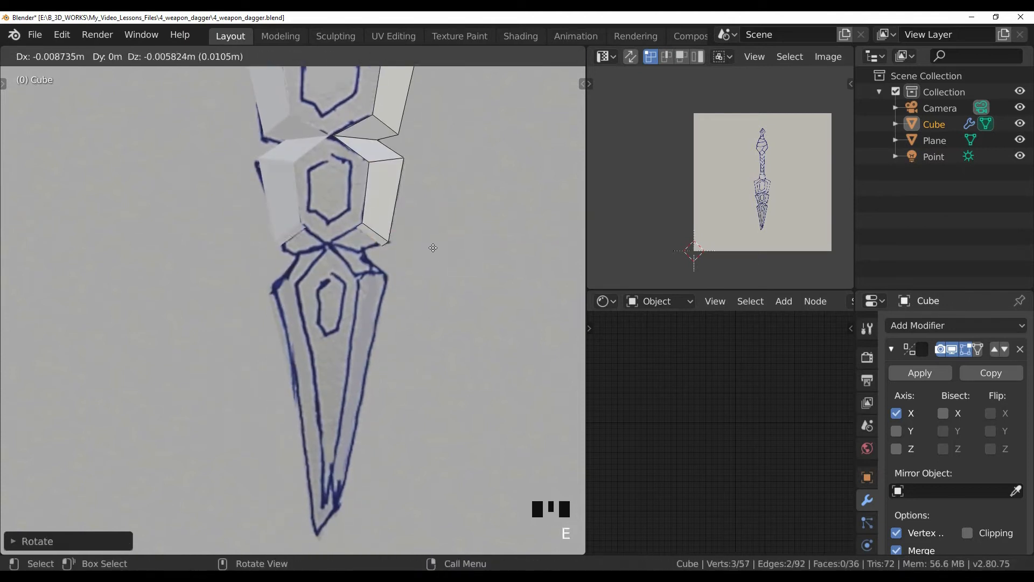
# - Extrude the edges through the narrow joint below the second segment and out to the third segment's shoulder
pyautogui.click(446, 286)
pyautogui.press('r')
pyautogui.click(462, 234)
pyautogui.press('s')
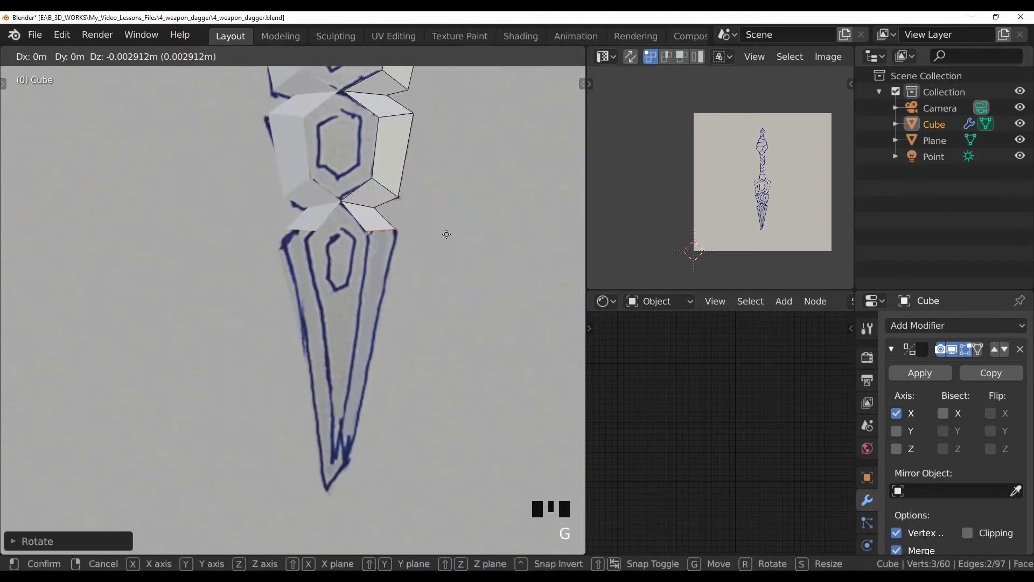
pyautogui.click(446, 234)
# - Extrude the third blade segment down toward the tip and rotate its end edges to match the drawing
pyautogui.press('e')
pyautogui.click(417, 440)
pyautogui.press('r')
pyautogui.click(395, 466)
# - Extrude the end of the third segment to form the blade's pointed tip and rotate it into place
pyautogui.scroll(3, 438, 305)
pyautogui.press('3')
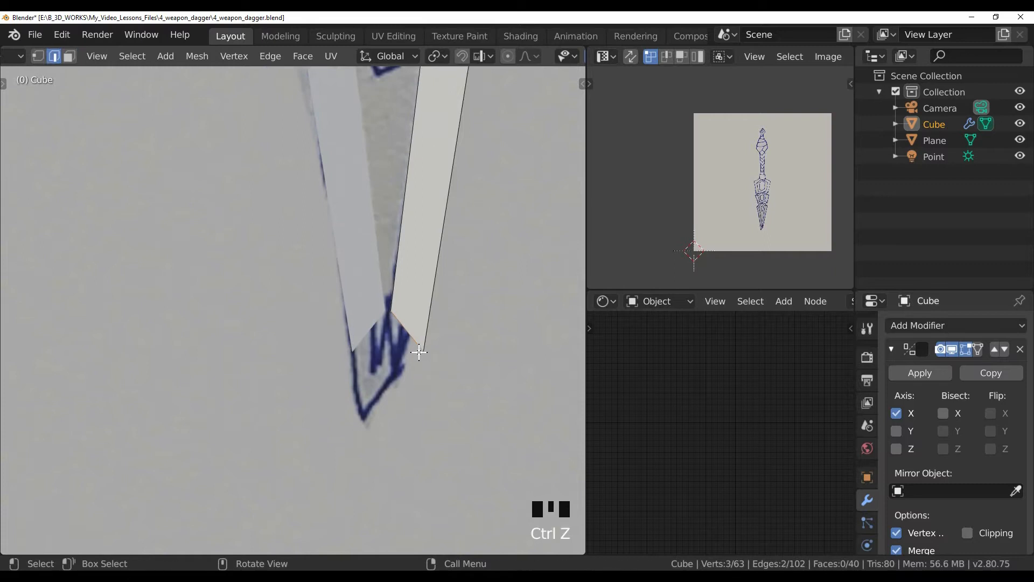
pyautogui.click(404, 389)
pyautogui.press('r')
pyautogui.click(425, 403)
# - Merge the two neighbouring inner vertices at the blade tip
pyautogui.press('1')
pyautogui.click(392, 329)
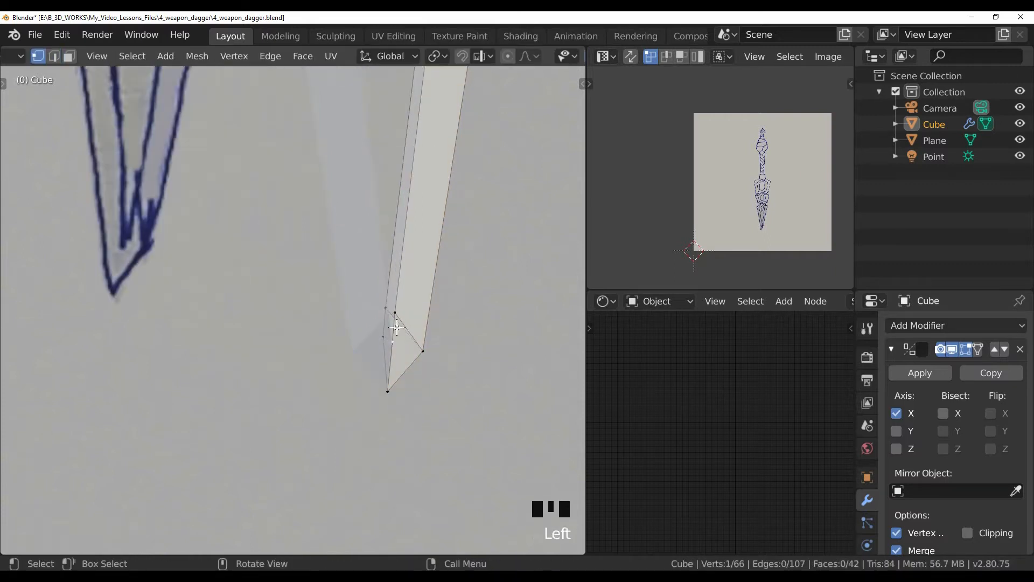
pyautogui.keyDown('shift'); pyautogui.click(395, 315); pyautogui.keyUp('shift')
pyautogui.hotkey('alt', 'm')
pyautogui.click(382, 336)
pyautogui.scroll(3, 418, 341)
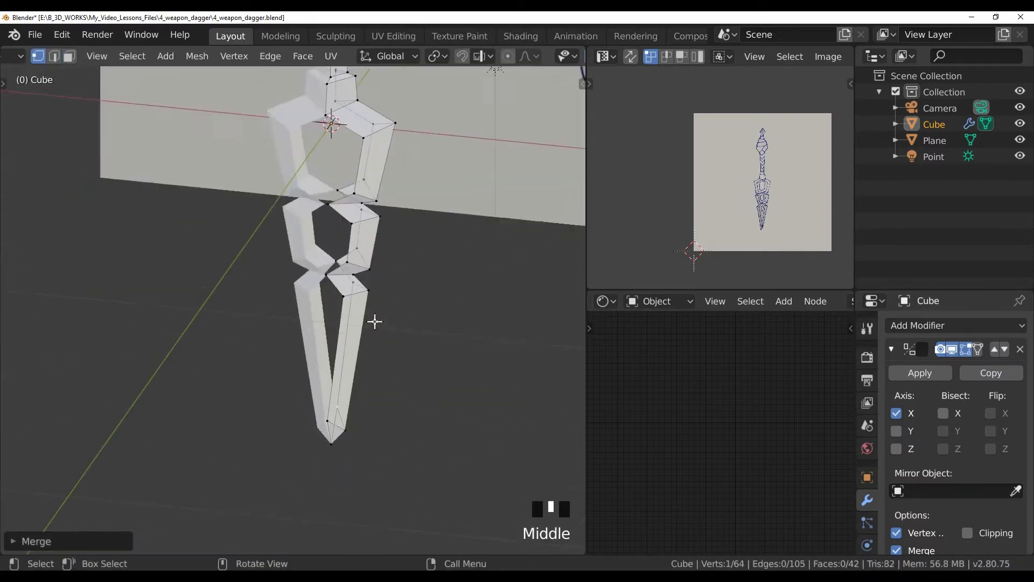
# - Rotate the whole dagger mesh in the top view and move it into position against the mirror axes
pyautogui.press('a')
pyautogui.scroll(3, 419, 311)
pyautogui.press('KP_7')
pyautogui.press('r')
pyautogui.click(418, 383)
pyautogui.scroll(4, 403, 345)
pyautogui.press('g')
pyautogui.click(370, 242)
# - Box-select the surplus part of the mesh in the top view and delete it
pyautogui.press('b')
pyautogui.moveTo(191, 178); pyautogui.dragTo(290, 384)
pyautogui.press('x')
pyautogui.click(355, 263)
# - Enable the Y axis in the Mirror modifier in addition to X
pyautogui.press('Tab')
pyautogui.scroll(-4, 350, 337)
pyautogui.click(899, 431)
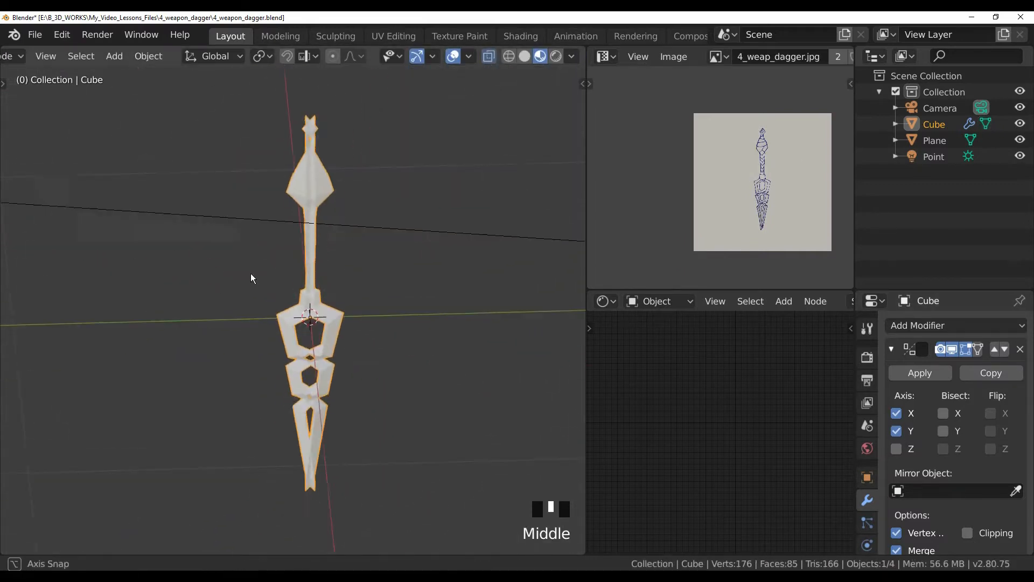
pyautogui.scroll(4, 345, 323)
# - Move the entire mesh along Y so that its mirrored halves meet
pyautogui.press('Tab')
pyautogui.press('a')
pyautogui.press('g')
pyautogui.press('y')
pyautogui.click(322, 358)
pyautogui.scroll(-4, 329, 345)
# - Select two opposite edges of the open blade section and fill a face between them
pyautogui.scroll(5, 334, 280)
pyautogui.press('2')
pyautogui.click(306, 250)
pyautogui.keyDown('shift'); pyautogui.click(326, 358); pyautogui.keyUp('shift')
pyautogui.scroll(2, 307, 411)
pyautogui.press('f')
pyautogui.scroll(-4, 335, 377)
pyautogui.scroll(4, 355, 350)
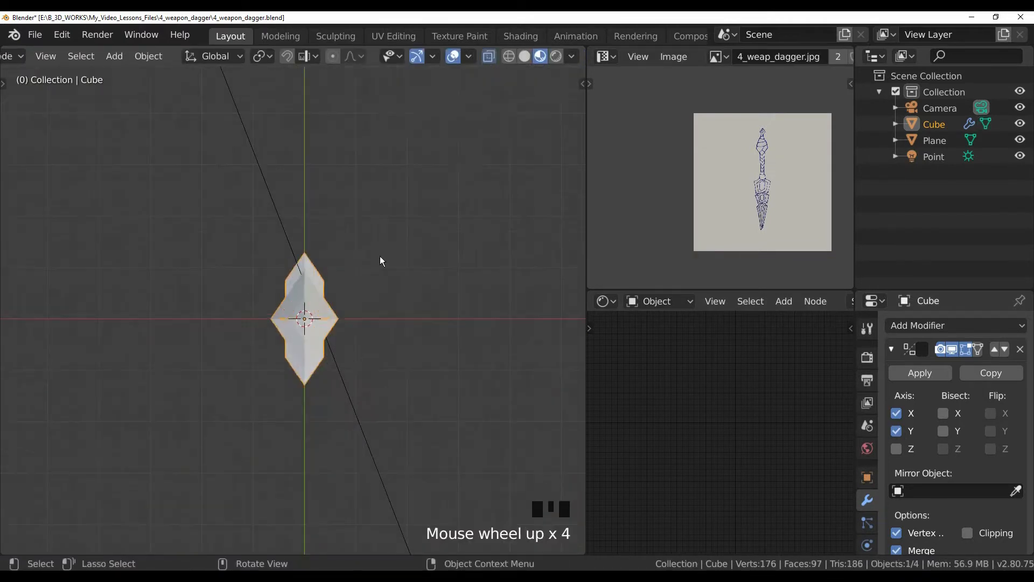
# - Rotate the whole mesh a quarter turn in the top view and move it back onto the mirror centre
pyautogui.press('a')
pyautogui.press('r')
pyautogui.keyDown('ctrl'); pyautogui.click(376, 317); pyautogui.keyUp('ctrl')
pyautogui.press('g')
pyautogui.click(371, 344)
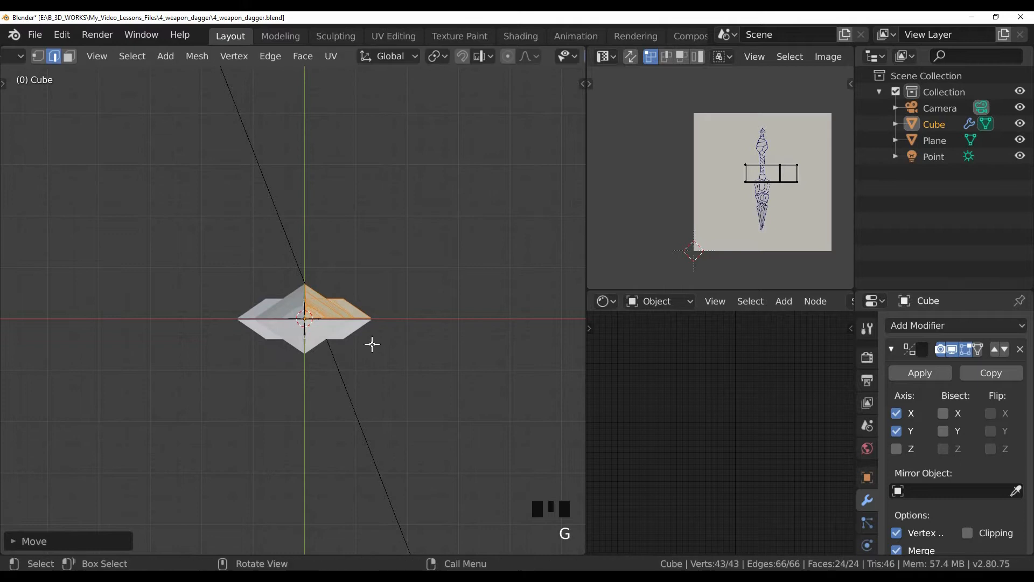
# - Reshape the pommel in the front view by selecting, moving and scaling its edges
pyautogui.press('KP_1')
pyautogui.scroll(-2, 366, 328)
pyautogui.scroll(10, 340, 275)
pyautogui.click(263, 185)
pyautogui.keyDown('shift'); pyautogui.click(264, 229); pyautogui.keyUp('shift')
pyautogui.keyDown('shift'); pyautogui.click(264, 229); pyautogui.keyUp('shift')
pyautogui.press('g')
pyautogui.click(302, 232)
pyautogui.press('s')
pyautogui.click(351, 249)
pyautogui.keyDown('shift'); pyautogui.click(318, 261); pyautogui.keyUp('shift')
pyautogui.press('g')
pyautogui.scroll(-3, 353, 281)
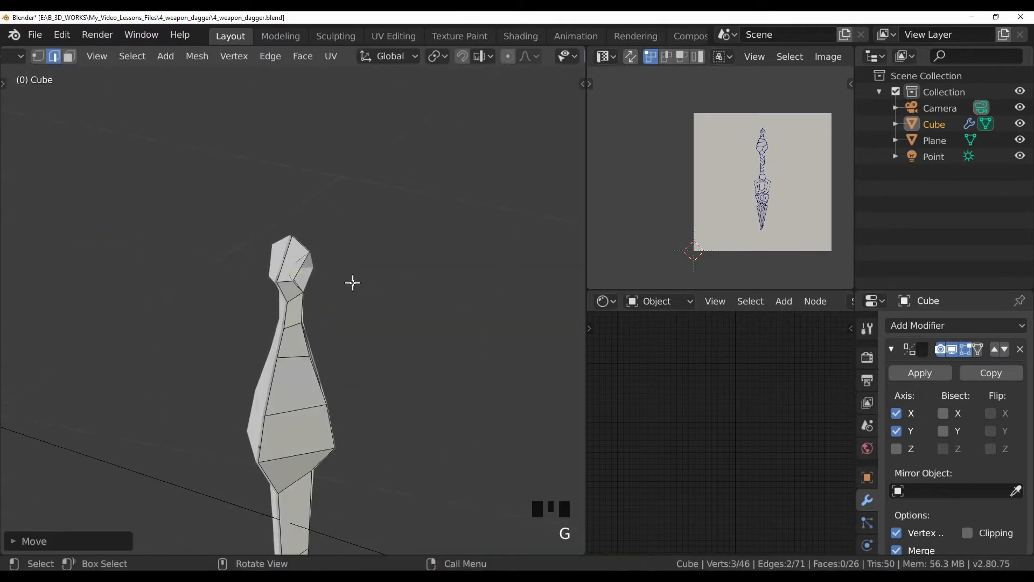
# - Select an edge loop at the upper handle below the pommel, scale it and move it into position
pyautogui.keyDown('alt'); pyautogui.click(290, 338); pyautogui.keyUp('alt')
pyautogui.scroll(-3, 291, 323)
pyautogui.press('s')
pyautogui.click(321, 280)
pyautogui.scroll(7, 334, 301)
pyautogui.press('g')
pyautogui.click(402, 382)
# - Select the edge loop along the dagger's centre and scale it along X to straighten it
pyautogui.scroll(-5, 366, 377)
pyautogui.keyDown('alt'); pyautogui.click(330, 318); pyautogui.keyUp('alt')
pyautogui.scroll(-3, 356, 269)
pyautogui.scroll(6, 370, 252)
pyautogui.scroll(-6, 356, 259)
pyautogui.press('s')
pyautogui.press('x')
pyautogui.click(344, 353)
# - Scale the centre edge loop again in the front view
pyautogui.press('KP_1')
pyautogui.scroll(8, 367, 358)
pyautogui.scroll(-8, 369, 358)
pyautogui.press('s')
pyautogui.click(351, 346)
# - Move the centre edge loop along X onto the mirror plane to close the middle seam
pyautogui.scroll(5, 361, 350)
pyautogui.press('g')
pyautogui.press('x')
pyautogui.scroll(4, 323, 376)
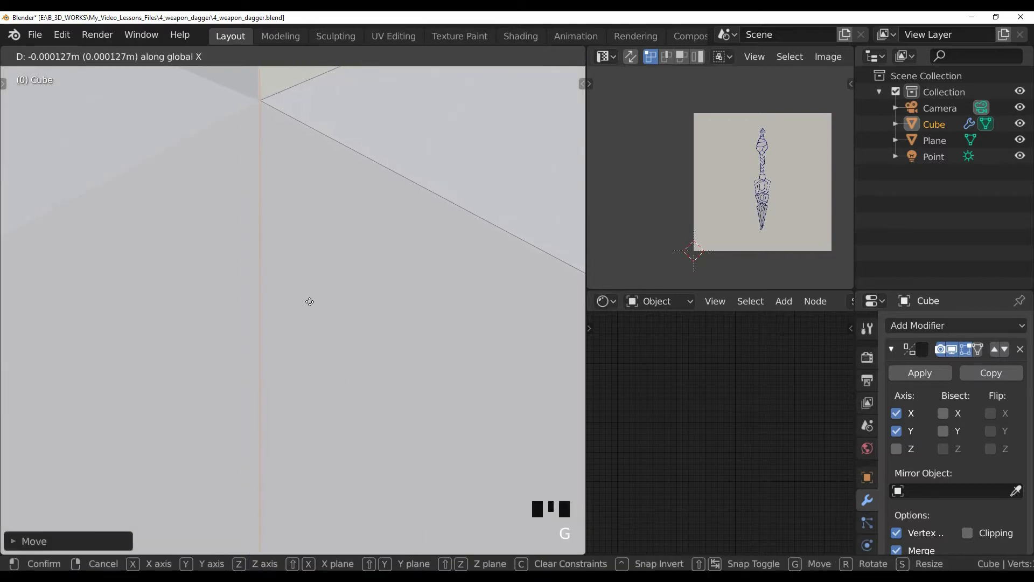
pyautogui.click(316, 303)
pyautogui.scroll(-20, 372, 343)
pyautogui.scroll(5, 360, 379)
pyautogui.scroll(-2, 358, 376)
# - Box-select the blade's outer edges in the side view and rotate the selection
pyautogui.press('KP_3')
pyautogui.scroll(2, 301, 280)
pyautogui.press('a')
pyautogui.press('a')
pyautogui.press('a')
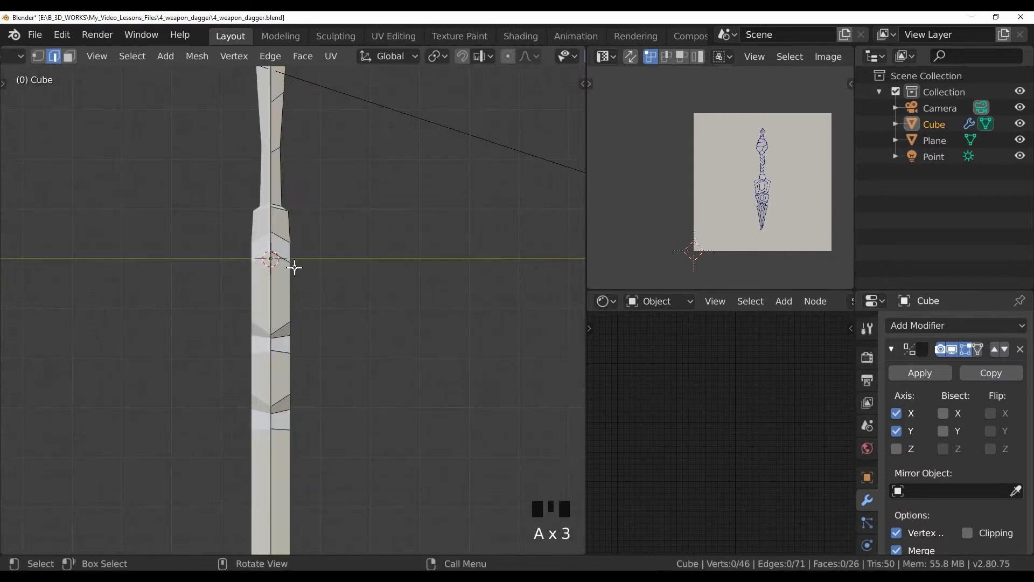
pyautogui.press('b')
pyautogui.moveTo(283, 250); pyautogui.dragTo(310, 455)
pyautogui.scroll(-3, 303, 242)
pyautogui.press('b')
pyautogui.moveTo(296, 296); pyautogui.dragTo(318, 413)
pyautogui.scroll(1, 296, 307)
pyautogui.press('r')
pyautogui.press('Tab')
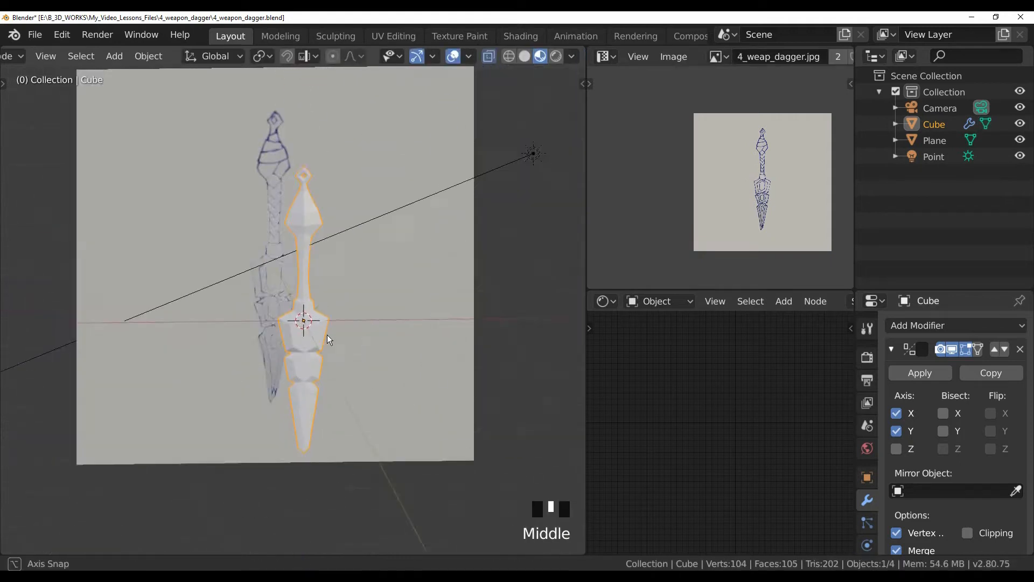
# - Select the handle's outer edges down to the guard and move them along X to fit the reference outline
pyautogui.press('Tab')
pyautogui.scroll(5, 334, 318)
pyautogui.click(324, 280)
pyautogui.keyDown('shift'); pyautogui.click(327, 350); pyautogui.keyUp('shift')
pyautogui.keyDown('shift'); pyautogui.click(330, 387); pyautogui.keyUp('shift')
pyautogui.keyDown('shift'); pyautogui.click(339, 408); pyautogui.keyUp('shift')
pyautogui.keyDown('shift'); pyautogui.click(337, 191); pyautogui.keyUp('shift')
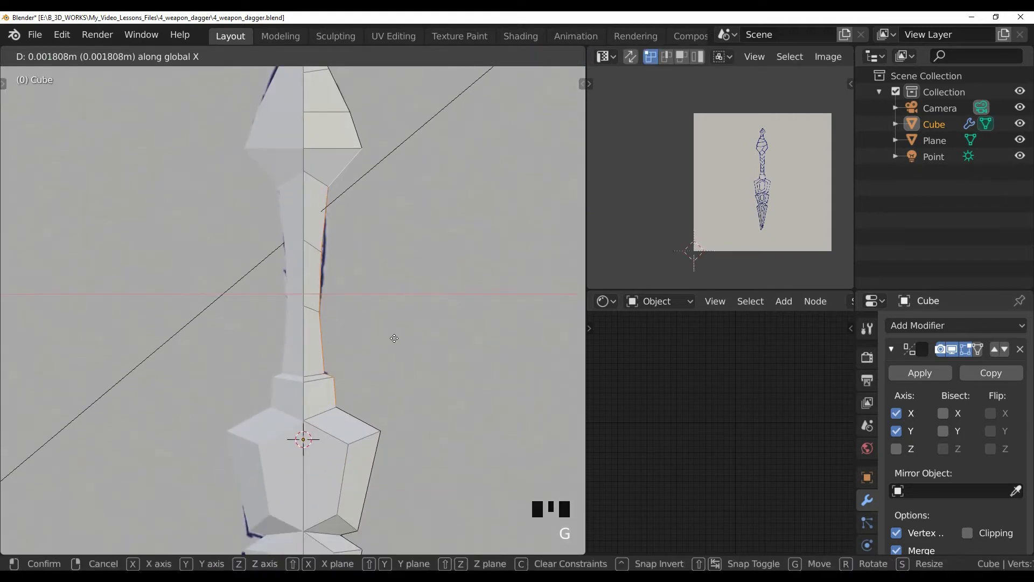
pyautogui.click(396, 387)
# - In the side view, select the lower handle's outer edges and move them outward to thicken the grip
pyautogui.scroll(-3, 286, 341)
pyautogui.keyDown('shift'); pyautogui.click(278, 416); pyautogui.keyUp('shift')
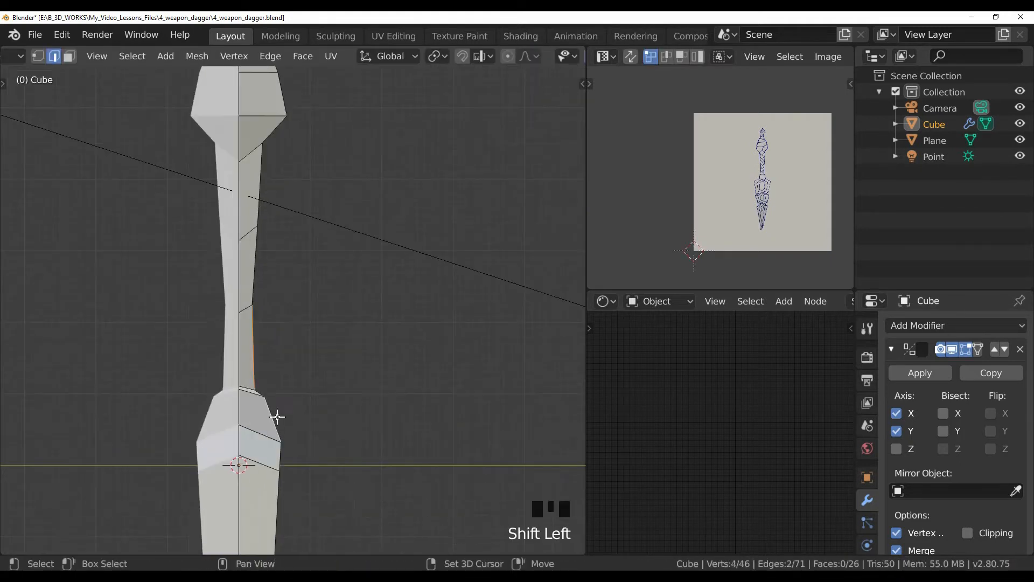
pyautogui.click(366, 192)
pyautogui.press('Tab')
pyautogui.scroll(-4, 321, 239)
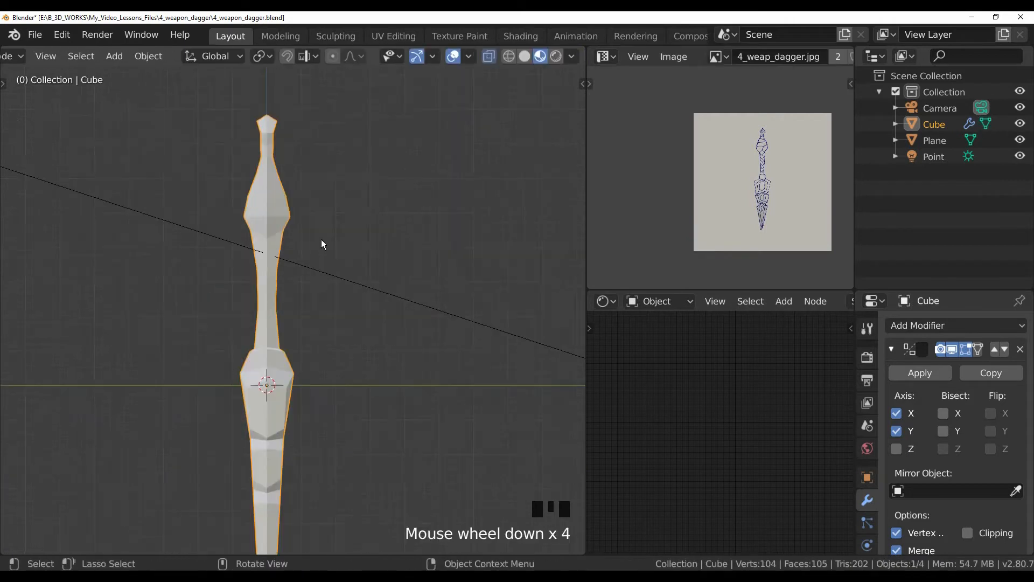
# - Rotate the handle's outer edge slightly in the side view to refine its slope
pyautogui.press('Tab')
pyautogui.scroll(6, 328, 277)
pyautogui.press('r')
pyautogui.click(300, 191)
pyautogui.press('Tab')
# - In the front view, move the outer edge on the pommel's upper slope outward to round its outline
pyautogui.press('KP_1')
pyautogui.press('Tab')
pyautogui.scroll(3, 365, 261)
pyautogui.click(353, 203)
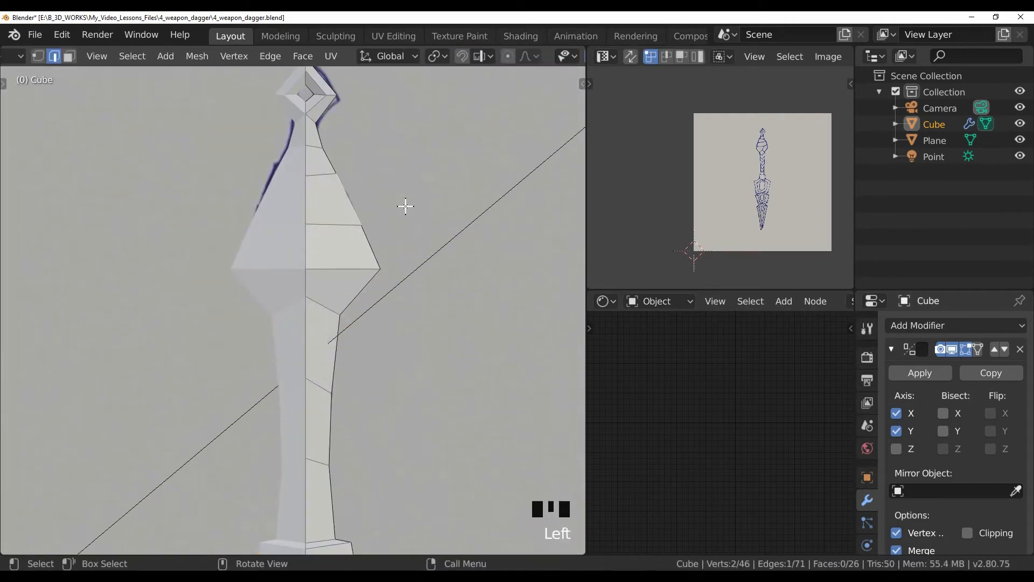
pyautogui.press('Tab')
pyautogui.scroll(-2, 364, 187)
pyautogui.press('Tab')
pyautogui.scroll(4, 345, 269)
# - Box-select the side corner of the diamond ring at the pommel's tip and move it up along Z
pyautogui.press('a')
pyautogui.press('a')
pyautogui.press('a')
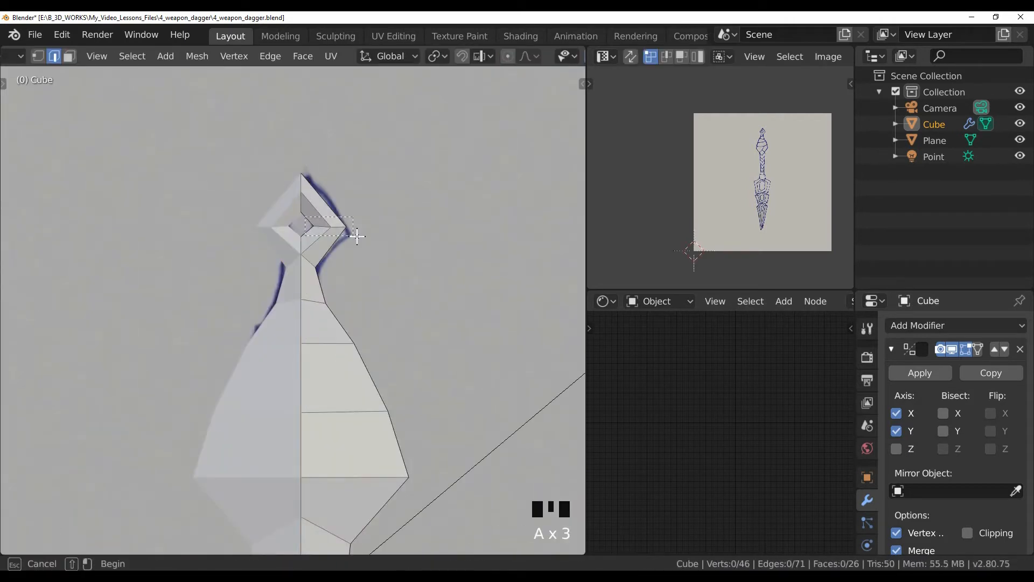
pyautogui.press('g')
pyautogui.scroll(-1, 345, 226)
pyautogui.press('g')
pyautogui.press('z')
pyautogui.click(311, 199)
# - Select the topmost vertex of the diamond ring in vertex mode and move it upward
pyautogui.scroll(3, 376, 216)
pyautogui.press('1')
pyautogui.click(258, 208)
pyautogui.press('g')
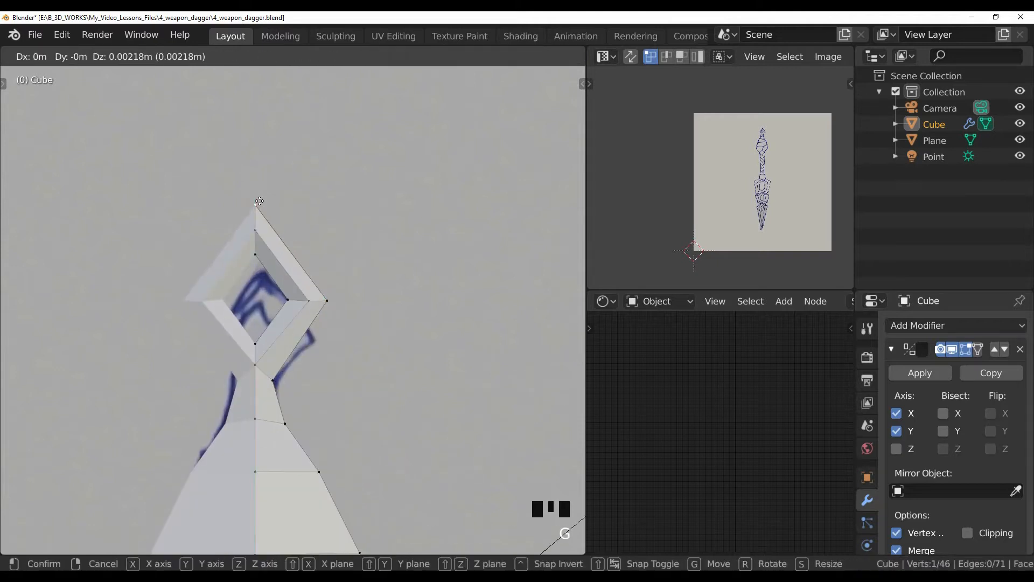
pyautogui.click(259, 194)
# - Raise the diamond hole's lower vertex along Z and move the hole's side vertex inward along X
pyautogui.click(256, 341)
pyautogui.press('g')
pyautogui.press('z')
pyautogui.click(257, 325)
pyautogui.click(286, 300)
pyautogui.press('g')
pyautogui.press('x')
pyautogui.click(280, 299)
# - Scale the diamond ring along Z in the front view
pyautogui.press('a')
pyautogui.press('a')
pyautogui.press('a')
pyautogui.press('s')
pyautogui.press('z')
pyautogui.click(325, 294)
# - Box-select the diamond ring and move it slightly down along Z
pyautogui.press('b')
pyautogui.moveTo(213, 186); pyautogui.dragTo(359, 372)
pyautogui.press('g')
pyautogui.press('z')
pyautogui.click(363, 377)
pyautogui.press('Tab')
pyautogui.scroll(-11, 353, 412)
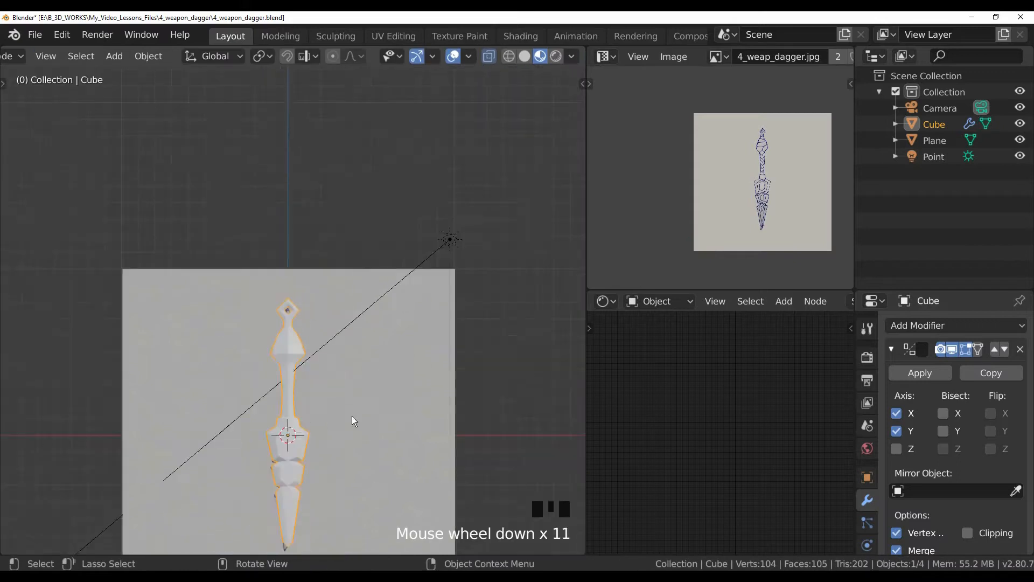
# - Select the outline and centre edge loops plus the cross edges at the pommel, guard and blade segments, and mark them as seams
pyautogui.press('Tab')
pyautogui.press('2')
pyautogui.scroll(4, 302, 329)
pyautogui.keyDown('alt'); pyautogui.click(274, 279); pyautogui.keyUp('alt')
pyautogui.scroll(-1, 251, 364)
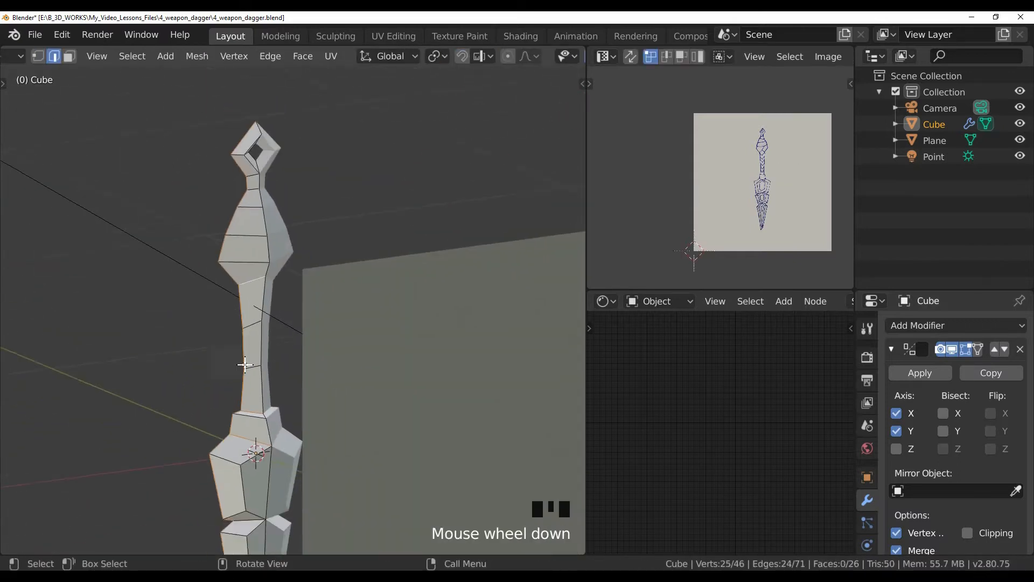
pyautogui.keyDown('shift'); pyautogui.click(263, 189); pyautogui.keyUp('shift')
pyautogui.scroll(-1, 299, 246)
pyautogui.keyDown('shift'); pyautogui.click(275, 243); pyautogui.keyUp('shift')
pyautogui.keyDown('shift'); pyautogui.click(258, 239); pyautogui.keyUp('shift')
pyautogui.keyDown('shift'); pyautogui.click(272, 263); pyautogui.keyUp('shift')
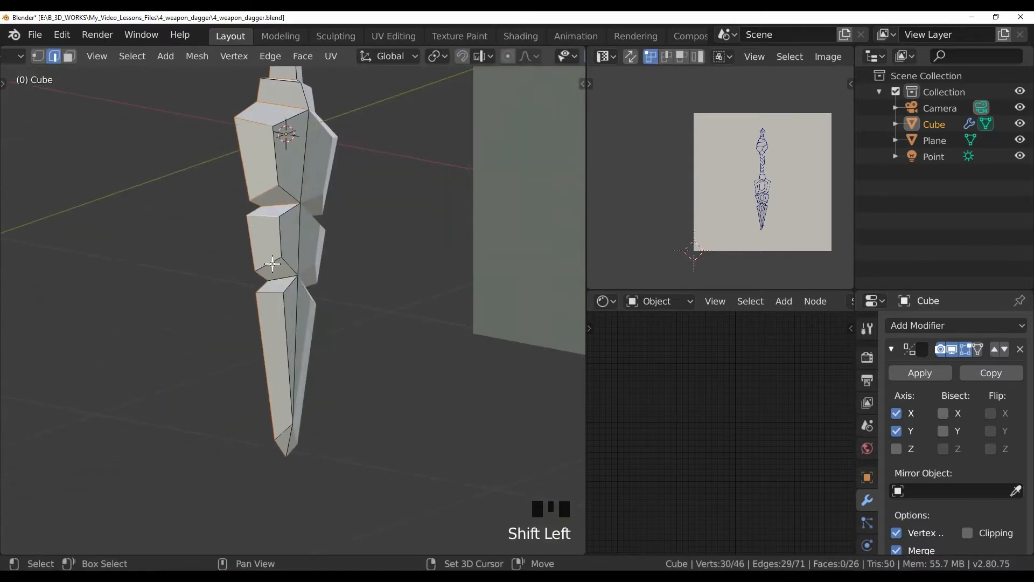
pyautogui.hotkey('ctrl', 'z')
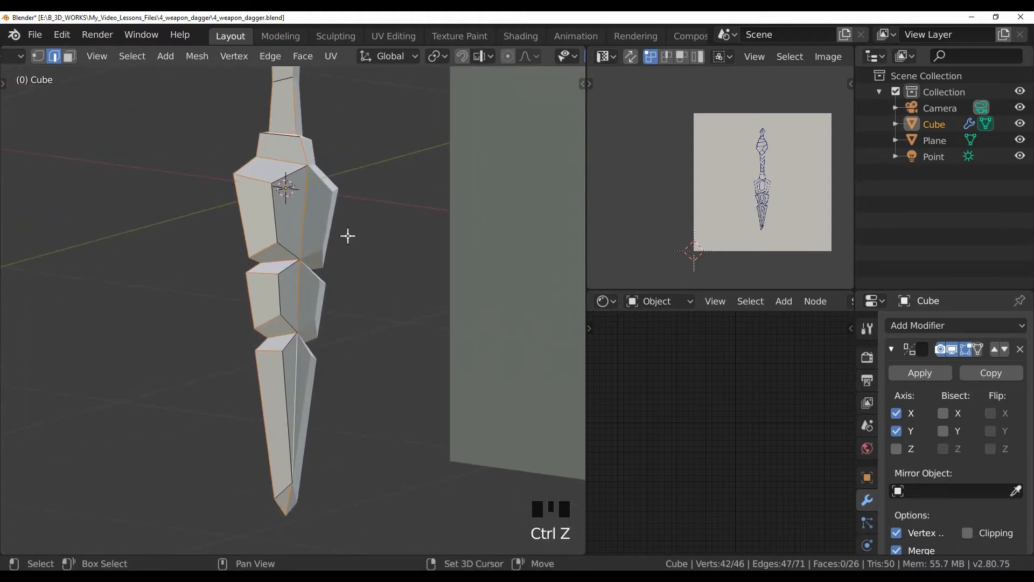
pyautogui.press('KP_1')
pyautogui.scroll(-2, 298, 323)
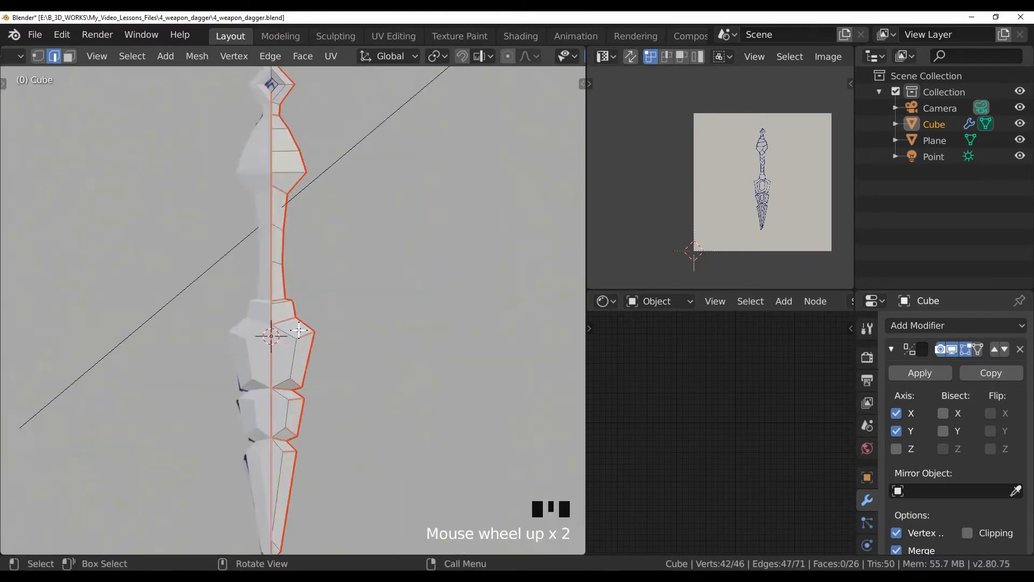
pyautogui.hotkey('ctrl', 'e')
pyautogui.click(347, 308)
pyautogui.scroll(-4, 385, 329)
pyautogui.press('Tab')
# - Create a new blank 1024 x 1024 px image named dagger_tex for the texture
pyautogui.click(673, 57)
pyautogui.click(684, 78)
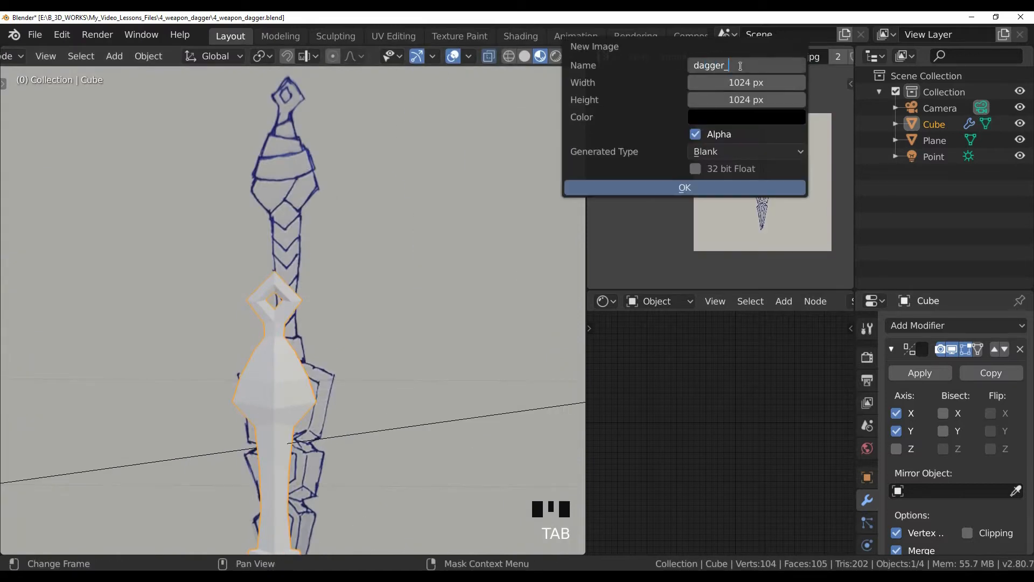
pyautogui.click(698, 186)
# - Select the whole dagger mesh and unwrap it onto the new image
pyautogui.press('Tab')
pyautogui.press('a')
pyautogui.press('u')
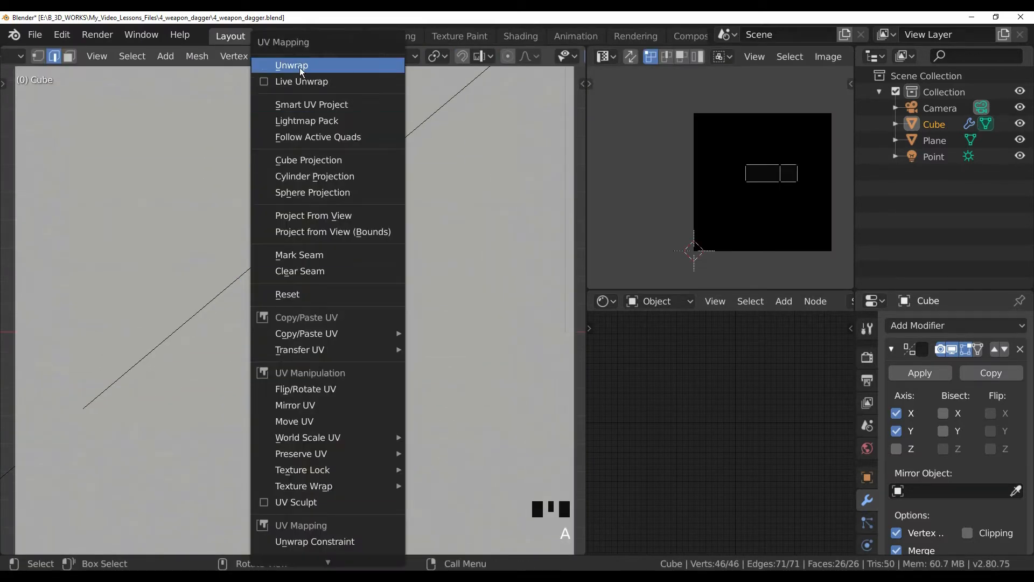
pyautogui.click(304, 72)
pyautogui.press('Tab')
pyautogui.press('Tab')
pyautogui.press('Tab')
# - Rotate the dagger object about the global Z axis in the front view
pyautogui.scroll(1, 355, 369)
pyautogui.press('r')
pyautogui.press('z')
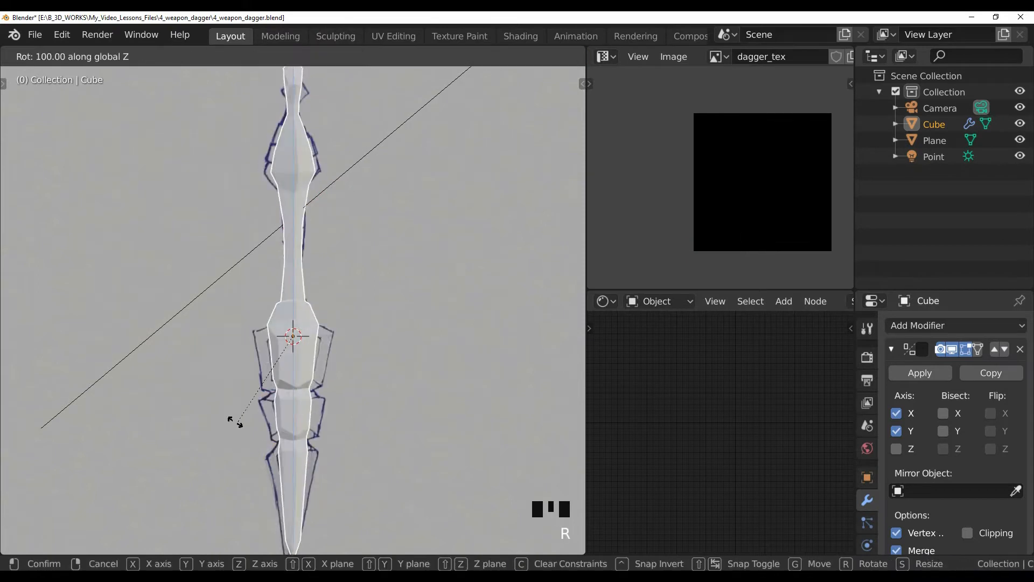
pyautogui.click(238, 312)
pyautogui.press('Tab')
pyautogui.scroll(-2, 345, 355)
pyautogui.press('Tab')
pyautogui.press('Tab')
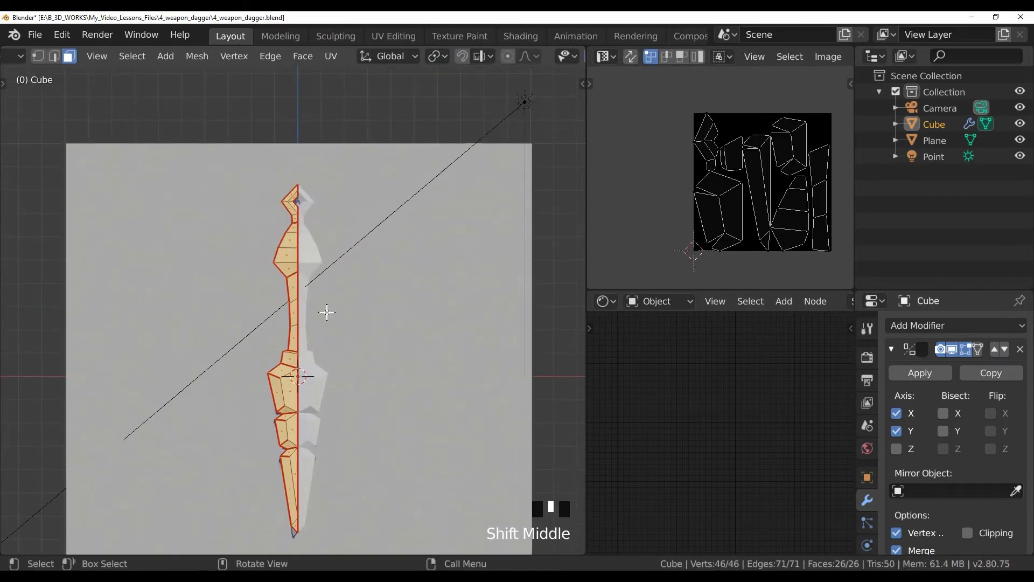
# - Box-select the blade faces below the guard, scale them along Z and move them along Z
pyautogui.press('a')
pyautogui.press('a')
pyautogui.press('a')
pyautogui.moveTo(263, 250); pyautogui.dragTo(344, 423)
pyautogui.press('s')
pyautogui.press('z')
pyautogui.click(350, 403)
pyautogui.press('g')
pyautogui.press('z')
pyautogui.click(305, 338)
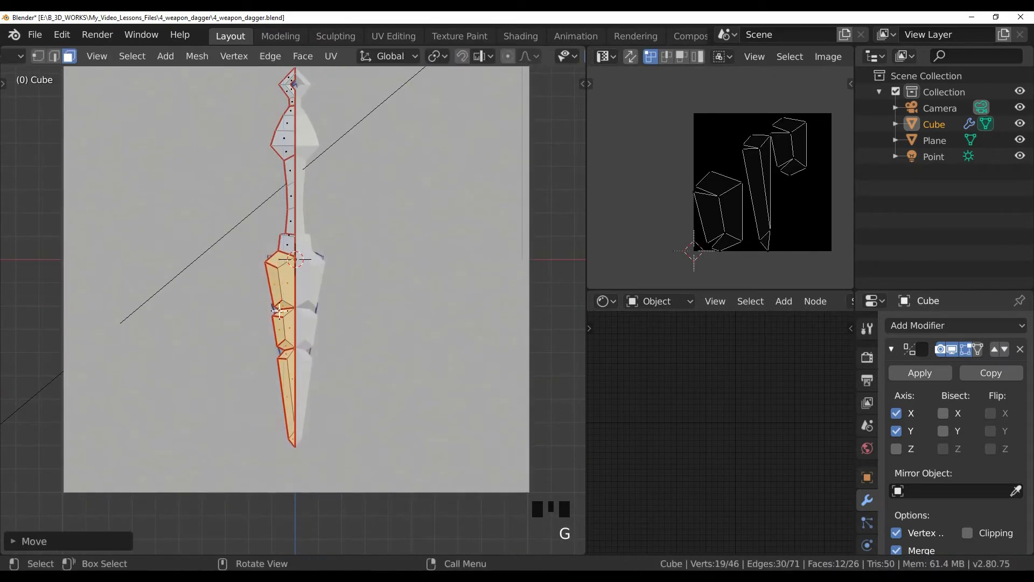
# - Set the pivot point to the 3D cursor and widen the blade faces along X
pyautogui.scroll(1, 349, 326)
pyautogui.click(439, 58)
pyautogui.click(428, 122)
pyautogui.press('s')
pyautogui.press('x')
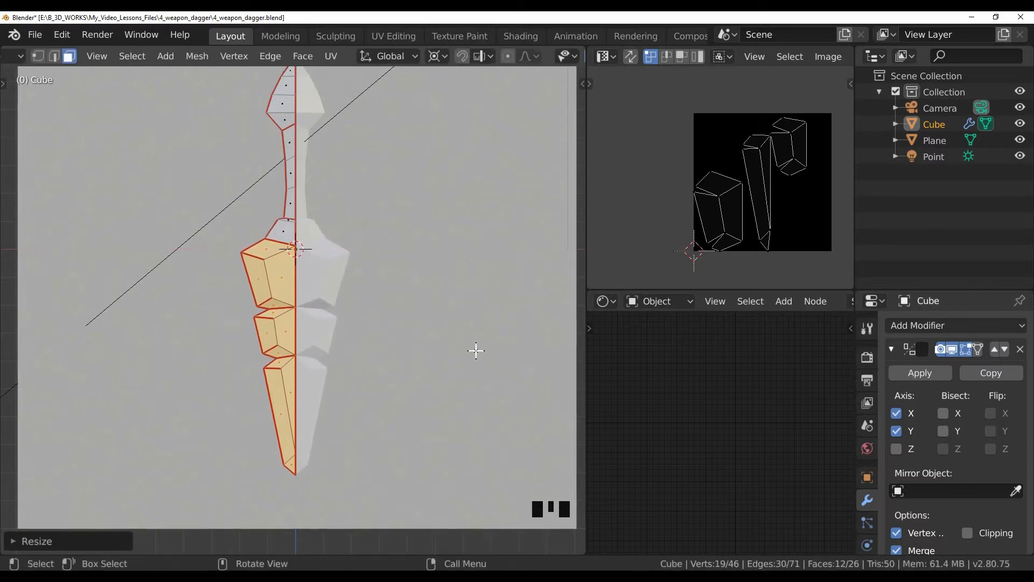
pyautogui.click(478, 352)
# - Apply the dagger's transform in Object Mode
pyautogui.press('Tab')
pyautogui.scroll(4, 350, 323)
pyautogui.hotkey('ctrl', 'a')
pyautogui.click(348, 321)
# - Select all faces, recalculate the normals outward and unwrap the mesh again along its seams
pyautogui.press('Tab')
pyautogui.press('a')
pyautogui.hotkey('shift', 'n')
pyautogui.press('u')
pyautogui.click(344, 240)
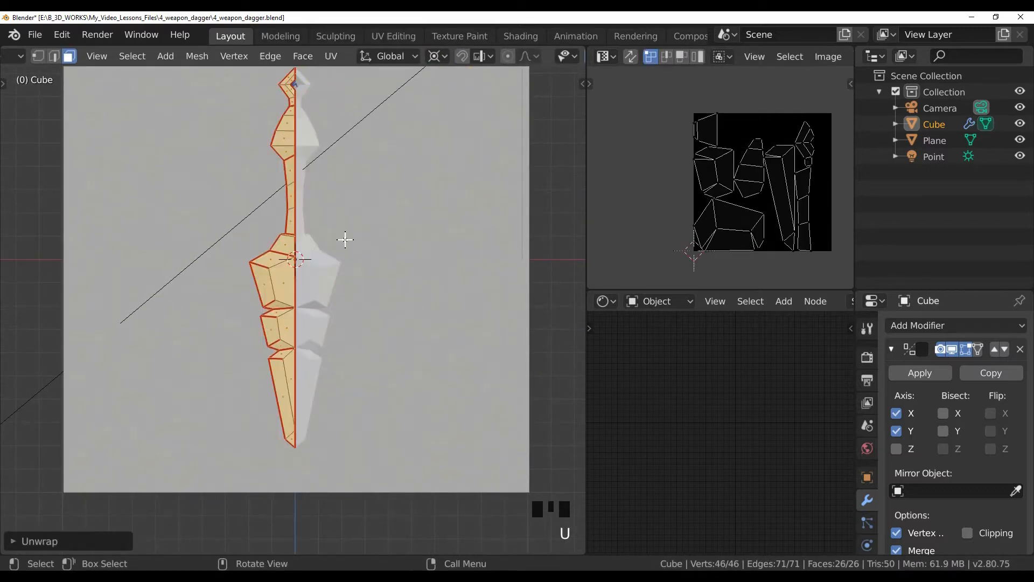
# - Select the linked guard and pommel bulb faces, rotate the guard's UV island and move the bulb's island beside the grip's island
pyautogui.press('a')
pyautogui.press('a')
pyautogui.press('l')
pyautogui.press('a')
pyautogui.press('a')
pyautogui.press('a')
pyautogui.press('l')
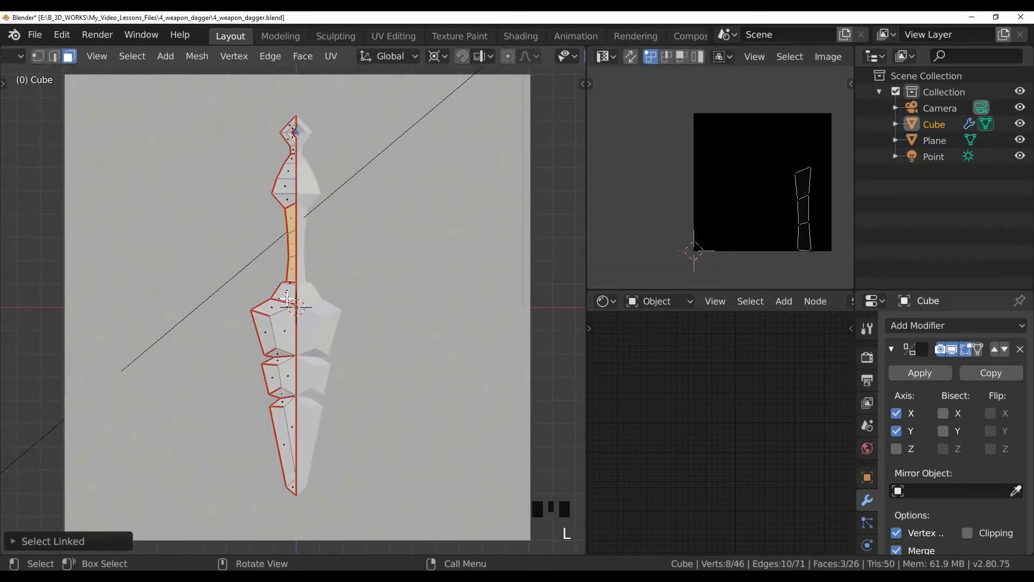
pyautogui.press('l')
pyautogui.press('r')
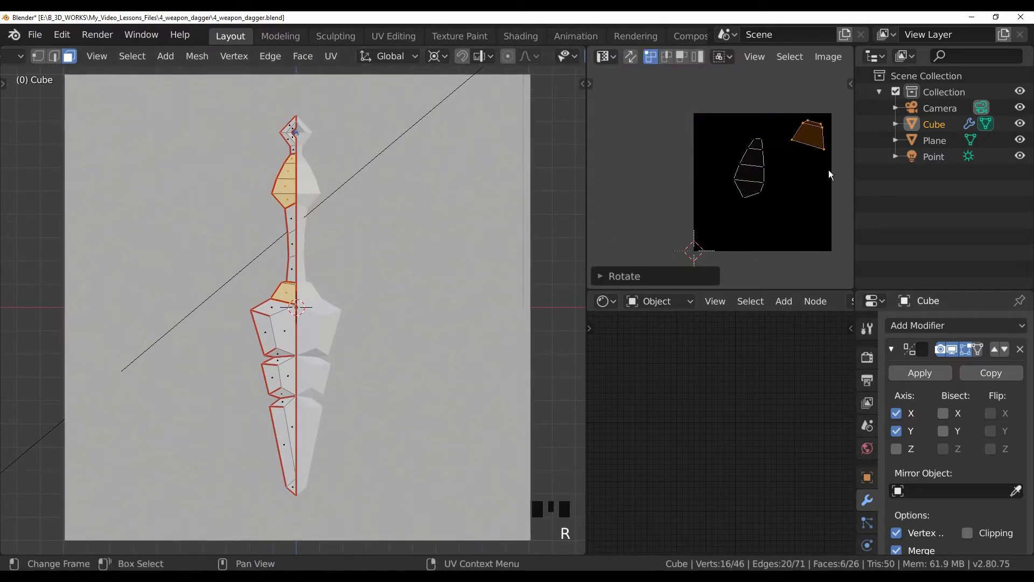
pyautogui.press('g')
pyautogui.click(827, 186)
# - Select the linked faces of the upper blade segment, rotate their UV island and move it aside
pyautogui.moveTo(360, 298); pyautogui.dragTo(382, 249)
pyautogui.press('a')
pyautogui.press('a')
pyautogui.press('l')
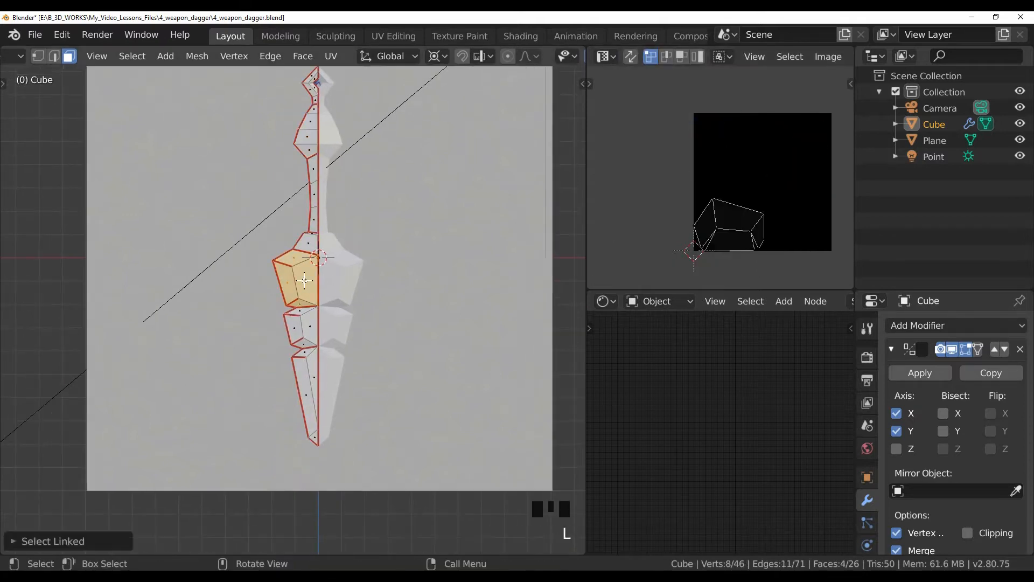
pyautogui.press('a')
pyautogui.press('r')
pyautogui.click(748, 190)
pyautogui.press('g')
# - Select the middle blade segment's linked faces, then move and rotate their UV island beside the upper segment's island
pyautogui.press('a')
pyautogui.press('a')
pyautogui.press('l')
pyautogui.press('a')
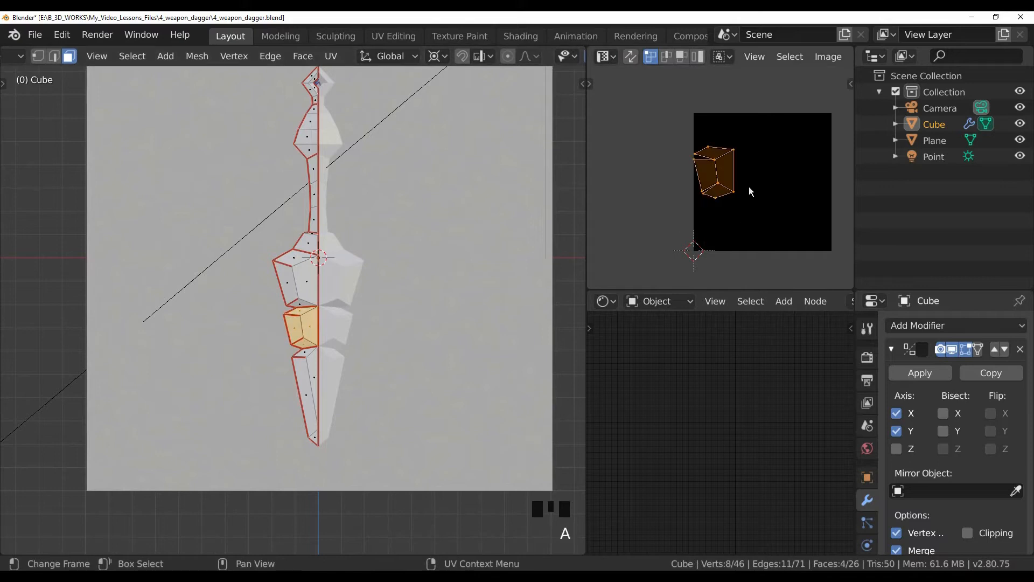
pyautogui.press('g')
pyautogui.click(706, 249)
pyautogui.press('r')
pyautogui.press('a')
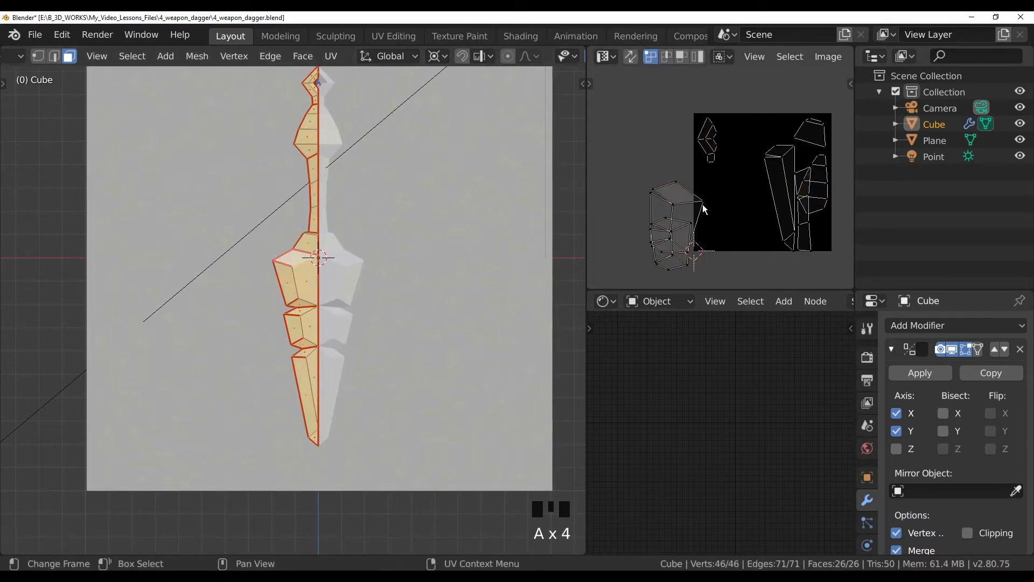
# - Spread the UV islands of the three blade segments apart in a vertical row beside the tile
pyautogui.press('g')
pyautogui.click(719, 205)
pyautogui.press('a')
pyautogui.press('a')
pyautogui.press('l')
pyautogui.press('a')
pyautogui.press('g')
pyautogui.click(703, 228)
pyautogui.press('a')
pyautogui.press('a')
pyautogui.press('a')
pyautogui.press('g')
pyautogui.click(691, 236)
pyautogui.press('a')
pyautogui.press('a')
pyautogui.press('a')
# - Rotate the middle blade segment's UV island upright, then rotate and move the upper segment's island above it
pyautogui.scroll(1, 668, 209)
pyautogui.press('l')
pyautogui.press('r')
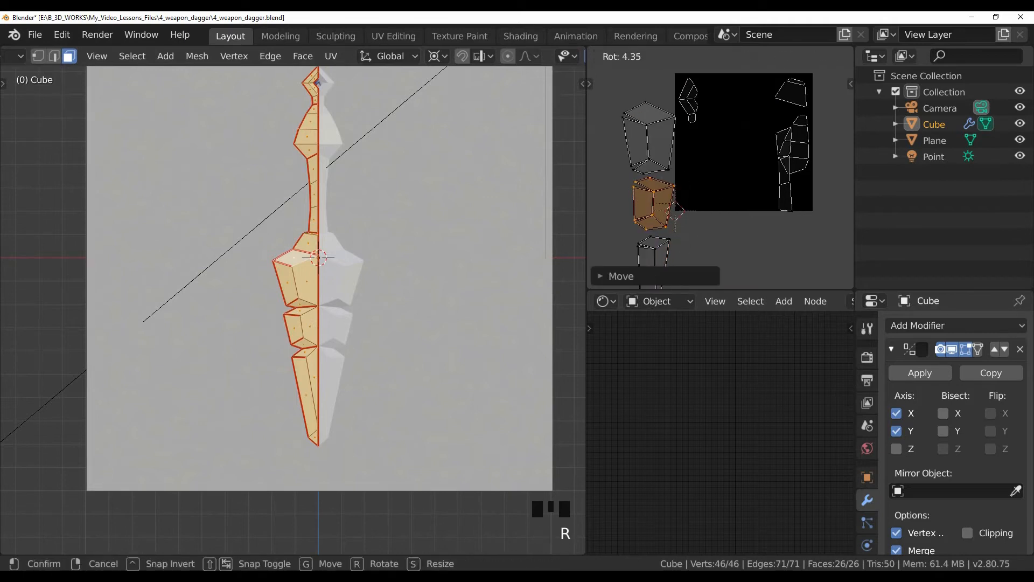
pyautogui.click(725, 234)
pyautogui.press('l')
pyautogui.press('r')
pyautogui.press('g')
pyautogui.click(626, 140)
# - Select the blade tip's linked UV island and move it directly below the middle segment's island
pyautogui.moveTo(693, 206)
pyautogui.mouseDown()
pyautogui.moveTo(683, 128)
pyautogui.moveTo(677, 212)
pyautogui.moveTo(681, 200)
pyautogui.mouseUp()
pyautogui.press('a')
pyautogui.press('a')
pyautogui.press('l')
pyautogui.press('g')
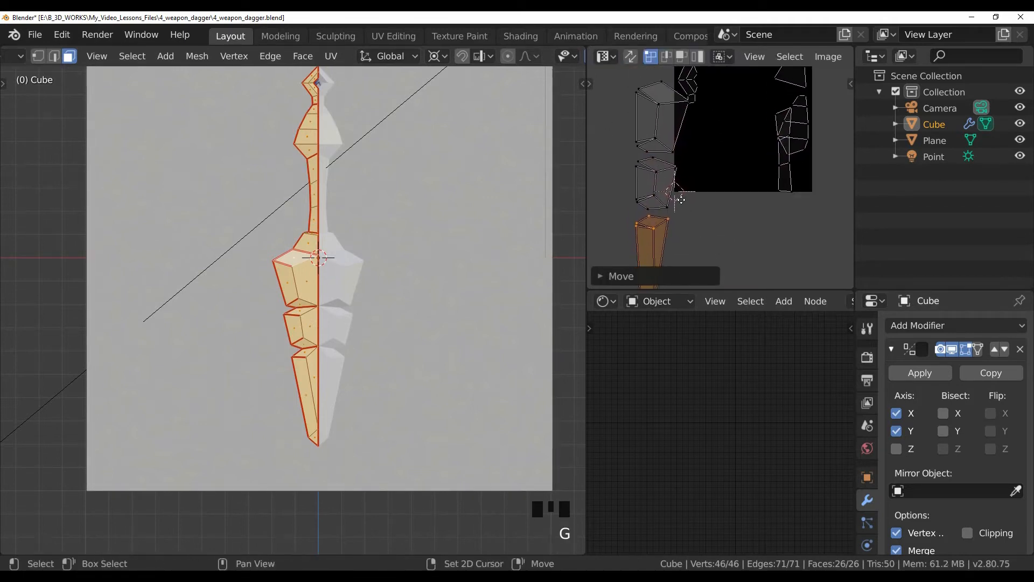
# - Adjust the rotation of the upper and middle blade segments' UV islands
pyautogui.press('l')
pyautogui.press('r')
pyautogui.moveTo(671, 157); pyautogui.dragTo(703, 179)
pyautogui.press('l')
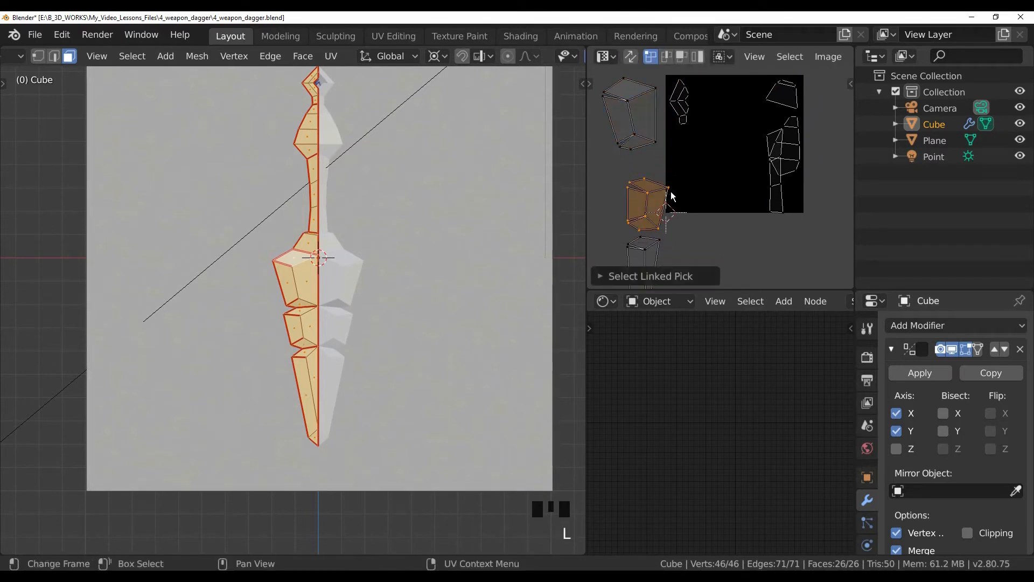
pyautogui.press('l')
pyautogui.moveTo(687, 232)
pyautogui.mouseDown()
pyautogui.moveTo(661, 189)
pyautogui.moveTo(684, 225)
pyautogui.mouseUp()
pyautogui.press('r')
pyautogui.click(684, 197)
# - Clear the selection and move the blade tip's UV island up beside the other two blade segments' islands
pyautogui.scroll(-2, 684, 196)
pyautogui.press('a')
pyautogui.press('a')
pyautogui.press('b')
pyautogui.press('a')
pyautogui.press('a')
pyautogui.press('a')
pyautogui.press('a')
pyautogui.press('l')
pyautogui.press('g')
pyautogui.click(641, 130)
# - Box-select the blade segments' UV islands and shift them along X, then move the pommel ring's island away from them
pyautogui.press('a')
pyautogui.press('a')
pyautogui.moveTo(612, 97); pyautogui.dragTo(712, 208)
pyautogui.scroll(1, 712, 208)
pyautogui.press('g')
pyautogui.press('x')
pyautogui.click(684, 230)
pyautogui.press('a')
pyautogui.press('a')
pyautogui.press('l')
pyautogui.press('g')
pyautogui.click(777, 232)
# - Select all UV islands, then scale and move them so the three blade segments lie inside the tile
pyautogui.press('l')
pyautogui.press('a')
pyautogui.press('s')
pyautogui.press('g')
pyautogui.press('x')
pyautogui.press('s')
pyautogui.click(783, 230)
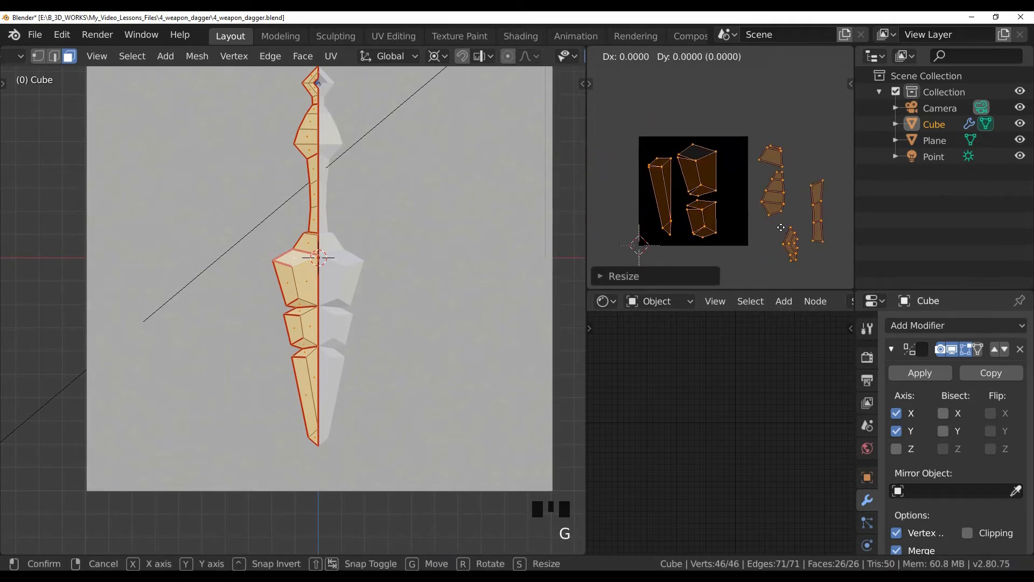
# - Move the guard's and pommel bulb's UV islands into the tile and place the grip's island beside the blade tip's island
pyautogui.press('a')
pyautogui.press('a')
pyautogui.press('a')
pyautogui.press('b')
pyautogui.moveTo(703, 135); pyautogui.dragTo(746, 220)
pyautogui.press('g')
pyautogui.click(714, 219)
pyautogui.press('g')
pyautogui.click(644, 193)
pyautogui.scroll(2, 662, 223)
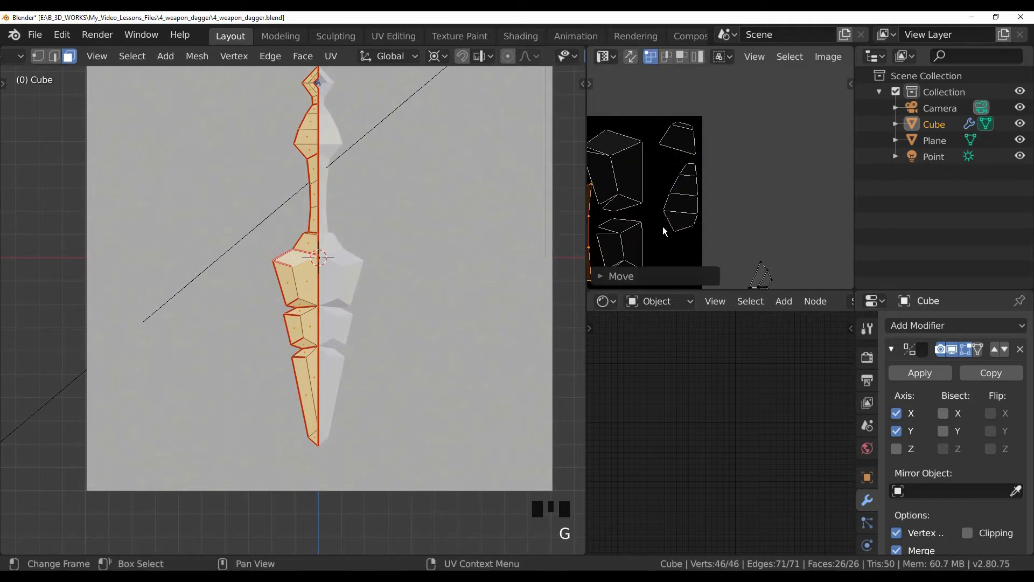
# - Reposition the guard's and pommel bulb's UV islands one by one along the tile's right side
pyautogui.press('a')
pyautogui.press('a')
pyautogui.press('a')
pyautogui.press('l')
pyautogui.press('g')
pyautogui.click(726, 140)
pyautogui.press('a')
pyautogui.press('a')
pyautogui.press('a')
pyautogui.press('l')
pyautogui.press('g')
pyautogui.click(745, 119)
# - Select the pommel ring's linked UV island, move it into the tile below the bulb's island and rotate it
pyautogui.press('a')
pyautogui.press('a')
pyautogui.press('a')
pyautogui.press('l')
pyautogui.press('g')
pyautogui.click(748, 197)
pyautogui.press('r')
pyautogui.click(749, 198)
# - Refine the rotation and position of the pommel ring's island in the tile's lower right corner
pyautogui.press('a')
pyautogui.press('a')
pyautogui.press('a')
pyautogui.scroll(-1, 797, 237)
pyautogui.click(761, 227)
pyautogui.scroll(1, 761, 227)
pyautogui.press('r')
pyautogui.click(784, 220)
pyautogui.press('g')
pyautogui.click(787, 220)
# - Select the blade tip's UV island and adjust its position in the tile's upper left corner
pyautogui.press('a')
pyautogui.press('a')
pyautogui.press('l')
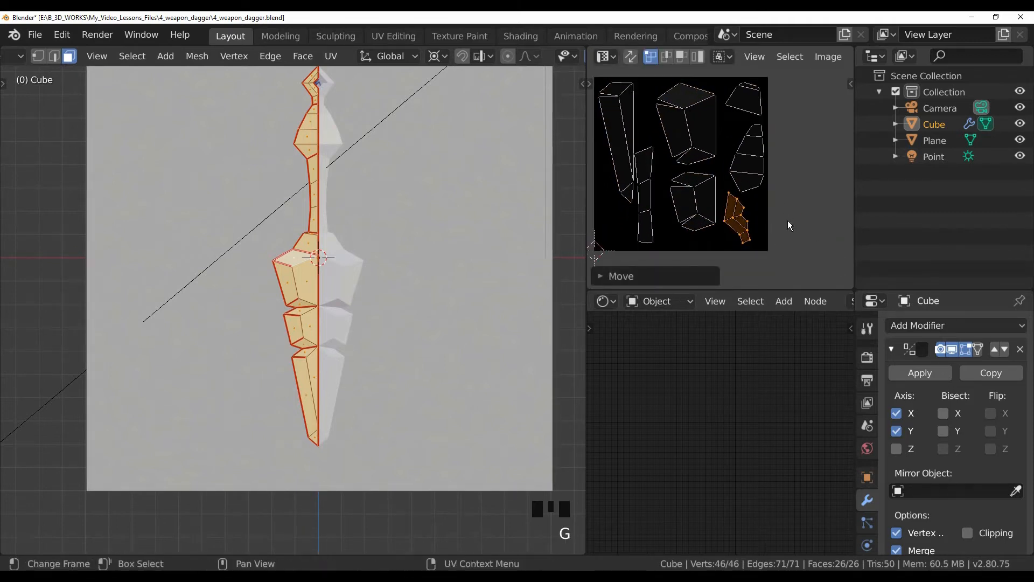
pyautogui.press('a')
pyautogui.press('a')
pyautogui.press('a')
pyautogui.press('l')
pyautogui.press('g')
pyautogui.click(651, 133)
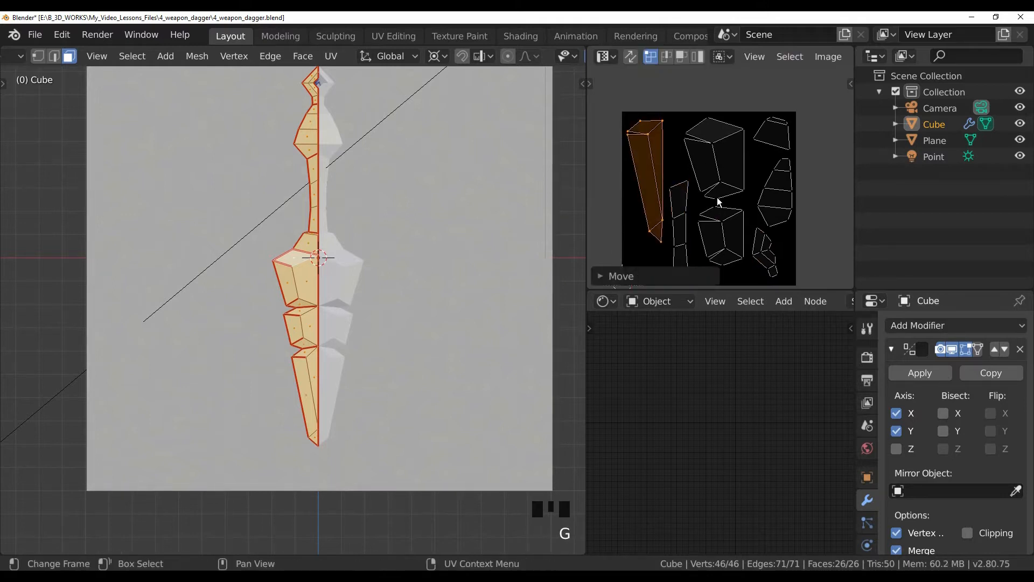
# - Export the UV layout of all islands as dagger_texgrd.png, then leave Edit Mode and save the Blender file
pyautogui.press('a')
pyautogui.scroll(-3, 716, 197)
pyautogui.click(827, 56)
pyautogui.click(856, 194)
pyautogui.press('Escape')
pyautogui.click(796, 57)
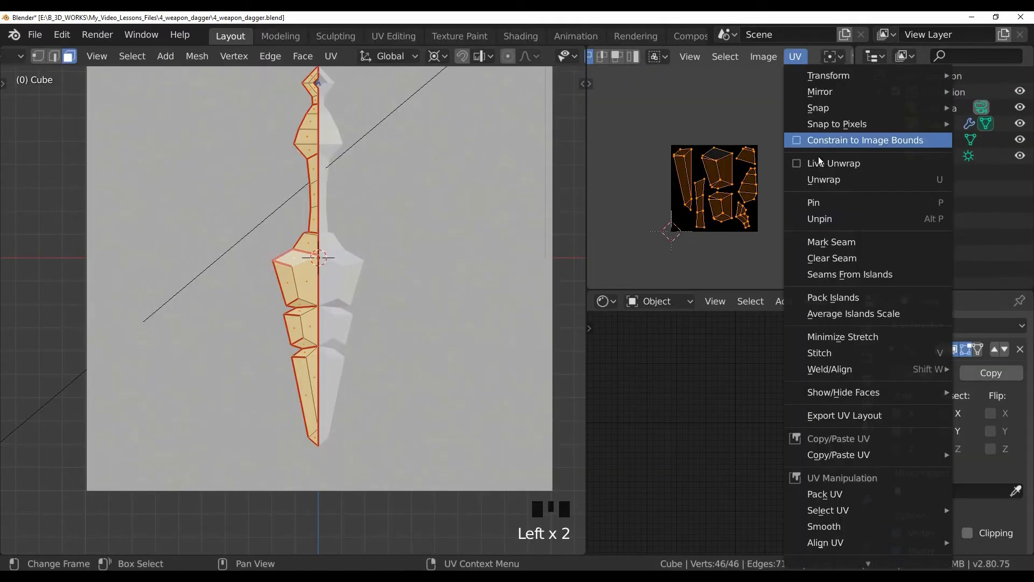
pyautogui.click(800, 415)
pyautogui.click(251, 196)
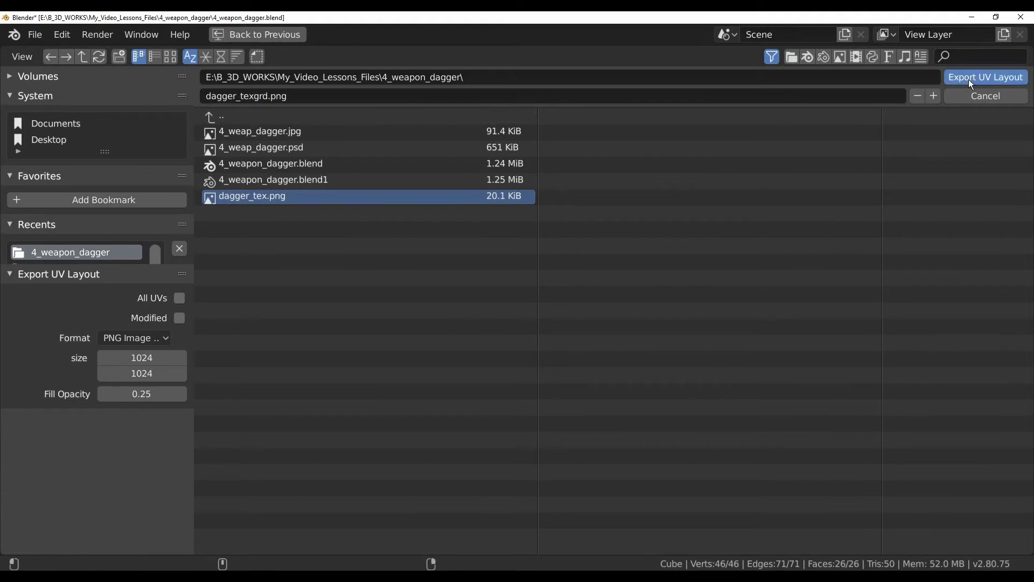
pyautogui.click(985, 77)
pyautogui.press('Tab')
pyautogui.hotkey('ctrl', 's')
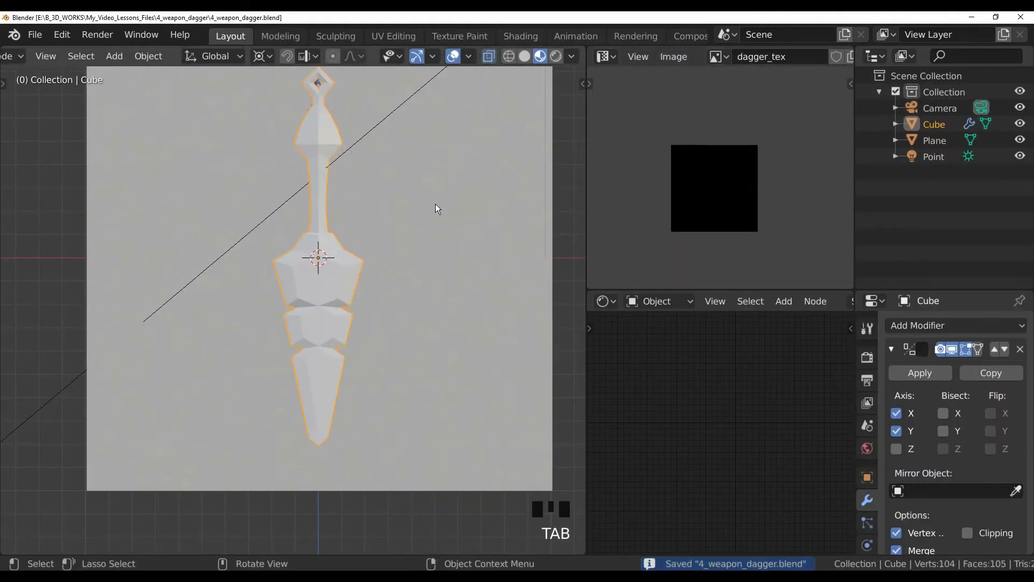
# - Enable nodes on the dagger's material
pyautogui.moveTo(435, 204); pyautogui.dragTo(397, 259)
pyautogui.click(868, 509)
pyautogui.click(946, 463)
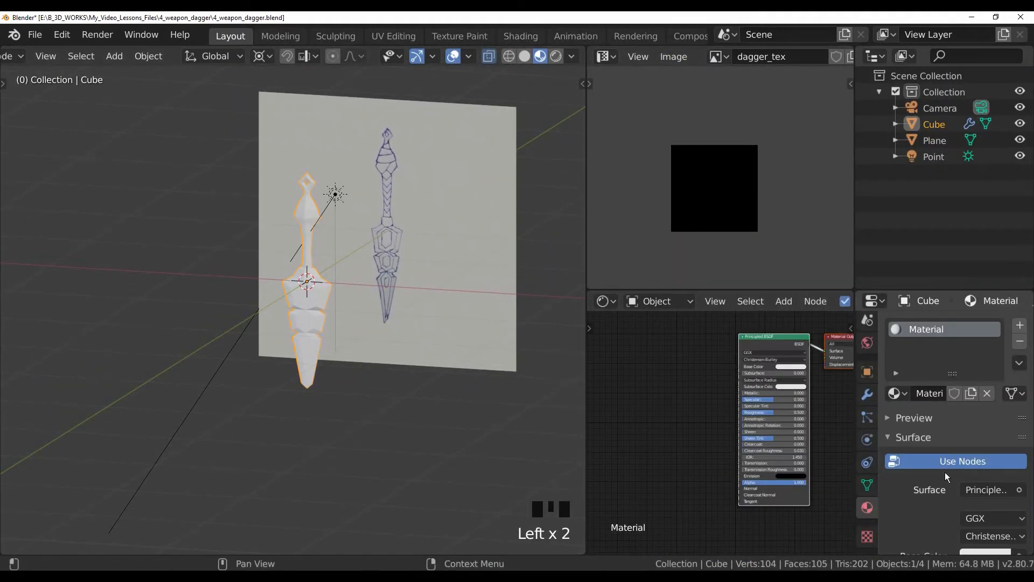
# - Add an Image Texture node, connect its Color to the shader's Base Color and load dagger_tex.png into it
pyautogui.moveTo(661, 438)
pyautogui.click(770, 326)
pyautogui.click(640, 335)
pyautogui.moveTo(701, 341); pyautogui.dragTo(739, 366)
pyautogui.click(694, 357)
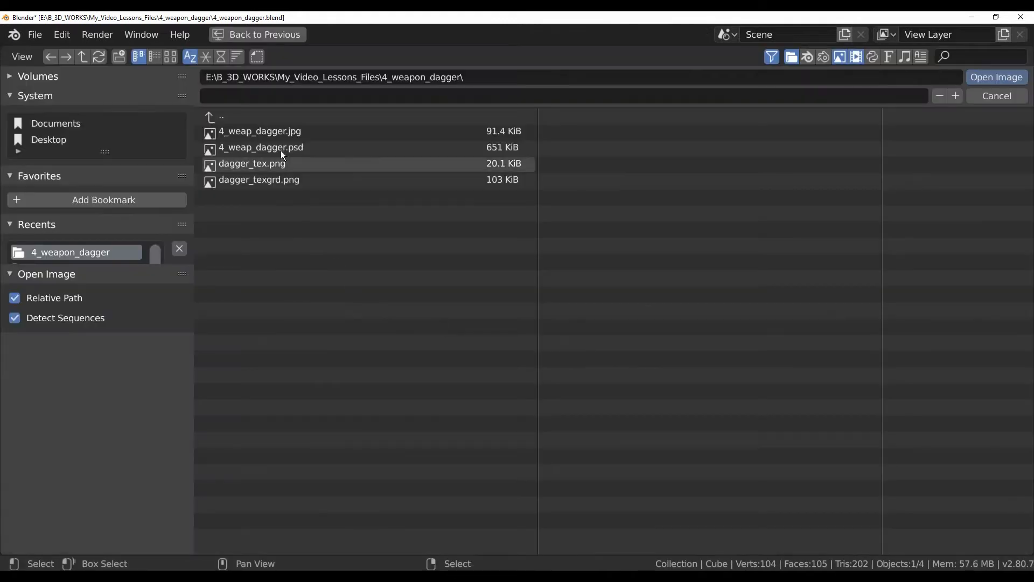
pyautogui.doubleClick(248, 179)
pyautogui.click(690, 357)
pyautogui.doubleClick(276, 174)
# - Frame the dagger in front view and switch it to Texture Paint mode
pyautogui.scroll(2, 302, 242)
pyautogui.press('KP_Decimal')
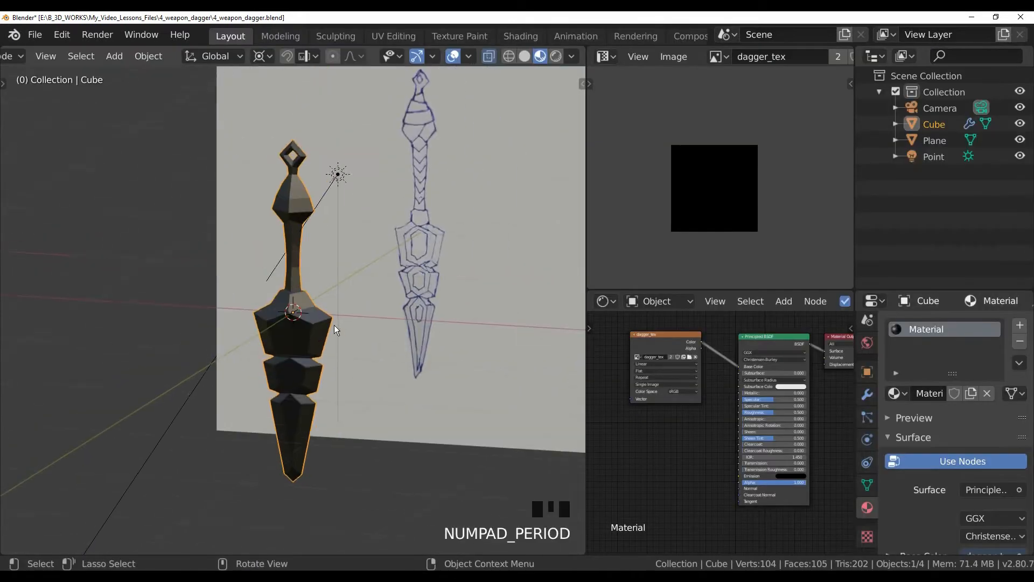
pyautogui.press('KP_1')
pyautogui.doubleClick(475, 147)
pyautogui.scroll(1, 323, 377)
pyautogui.moveTo(320, 390); pyautogui.dragTo(332, 358)
pyautogui.scroll(3, 63, 53)
pyautogui.click(64, 54)
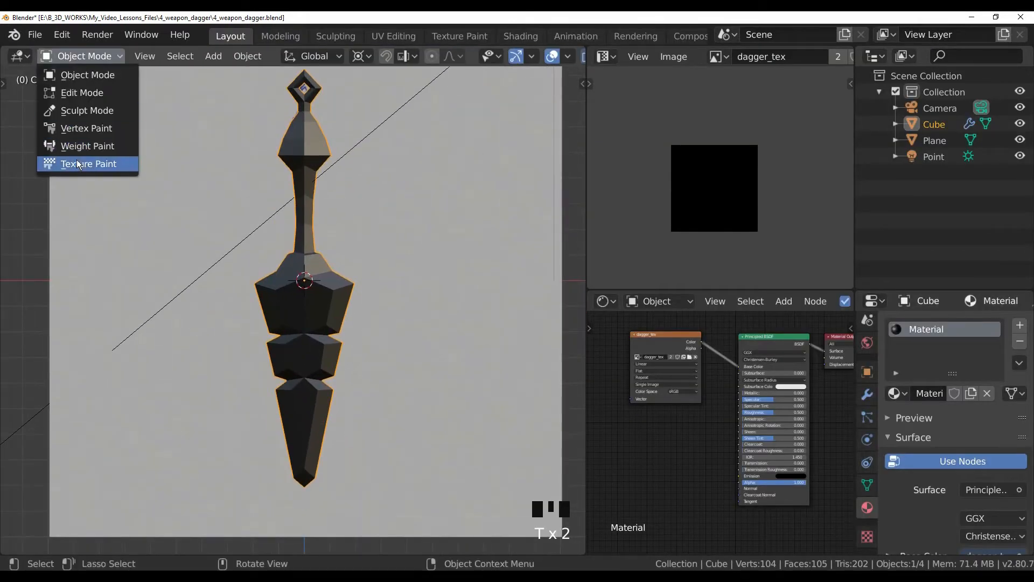
pyautogui.click(76, 160)
# - Paint a light hexagon and cross strokes on the upper blade segment and outlines following the edges down to the tip
pyautogui.scroll(3, 318, 265)
pyautogui.moveTo(381, 264); pyautogui.dragTo(357, 261)
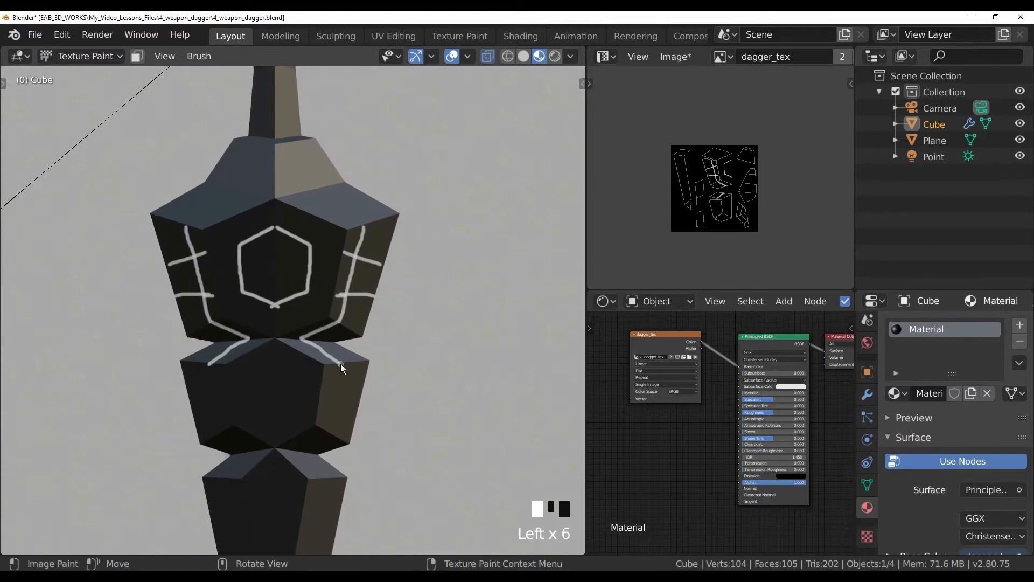
pyautogui.moveTo(341, 364); pyautogui.dragTo(350, 244)
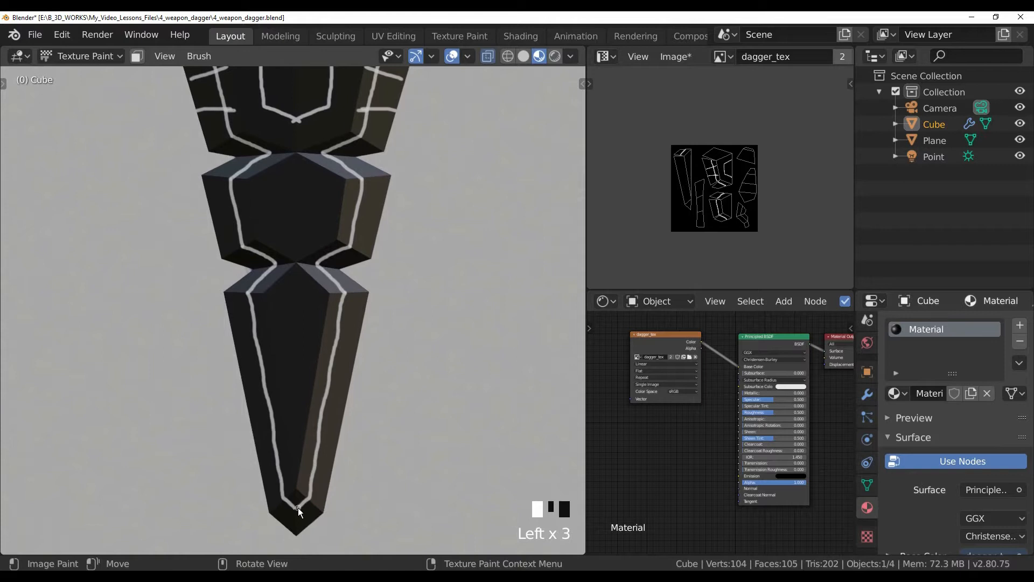
# - Paint a hexagon in the centre of the middle blade segment and an elongated outline high on the tip segment
pyautogui.moveTo(299, 176); pyautogui.dragTo(318, 287)
pyautogui.moveTo(335, 325); pyautogui.dragTo(338, 222)
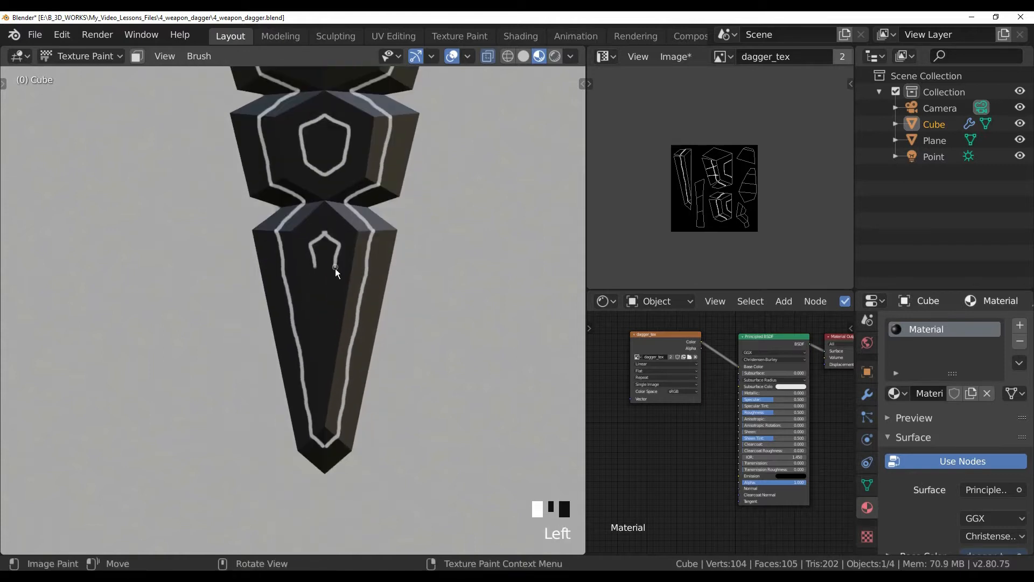
pyautogui.moveTo(335, 268); pyautogui.dragTo(325, 285)
pyautogui.scroll(-2, 361, 164)
pyautogui.scroll(2, 361, 164)
# - Paint short light tick marks on the side faces of the middle blade segment
pyautogui.moveTo(361, 163); pyautogui.dragTo(338, 353)
pyautogui.moveTo(381, 323); pyautogui.dragTo(388, 332)
pyautogui.moveTo(332, 86)
pyautogui.mouseDown()
pyautogui.moveTo(347, 197)
pyautogui.moveTo(334, 297)
pyautogui.mouseUp()
# - Show the viewport's toolbar and tool settings, and set the paint brush colour to red
pyautogui.press('f')
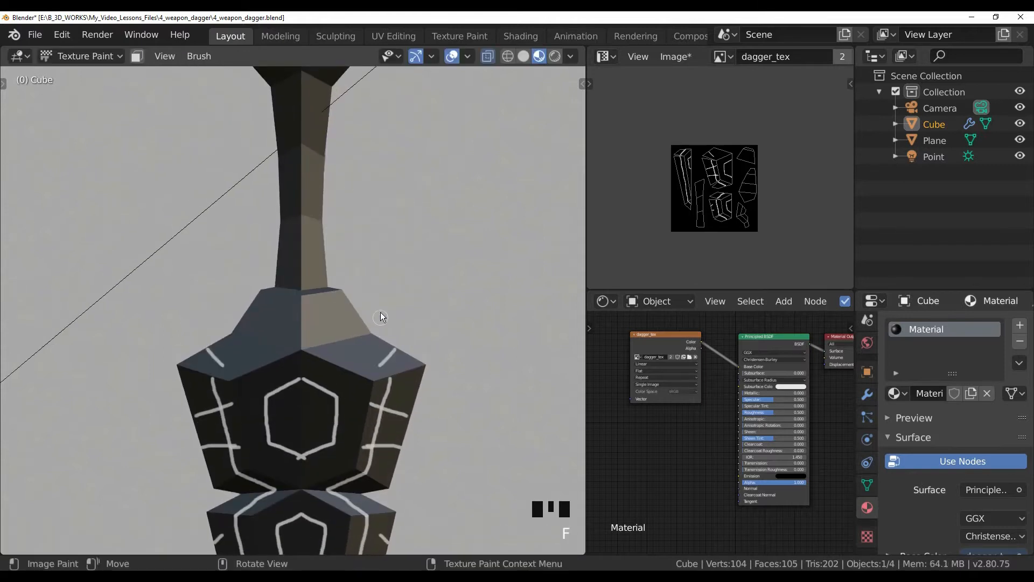
pyautogui.click(165, 56)
pyautogui.click(173, 74)
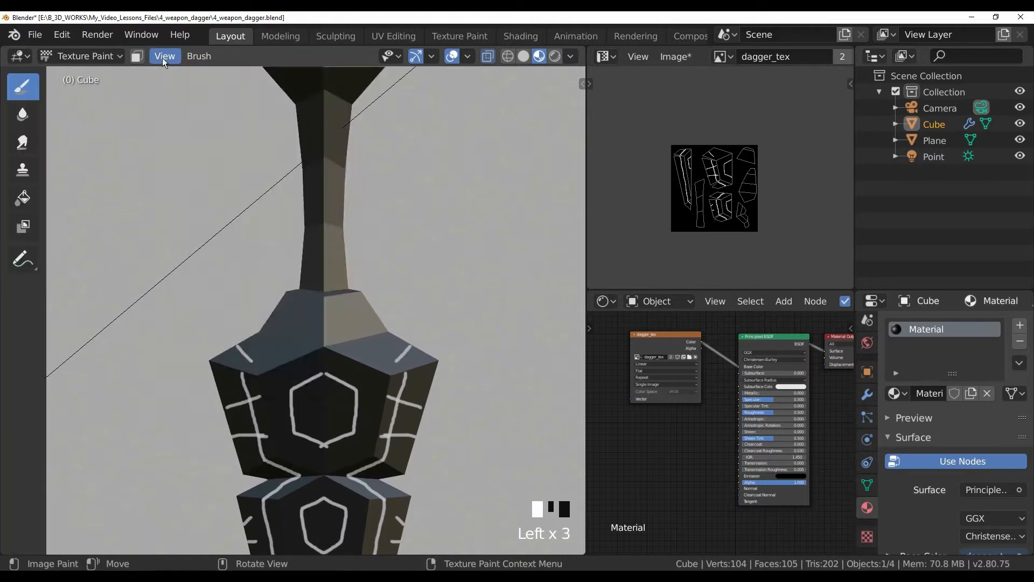
pyautogui.click(162, 57)
pyautogui.click(173, 104)
pyautogui.click(205, 56)
pyautogui.click(263, 192)
# - Paint red bands along the lower and upper edges of the guard and at the handle and pommel joints
pyautogui.moveTo(388, 341); pyautogui.dragTo(341, 354)
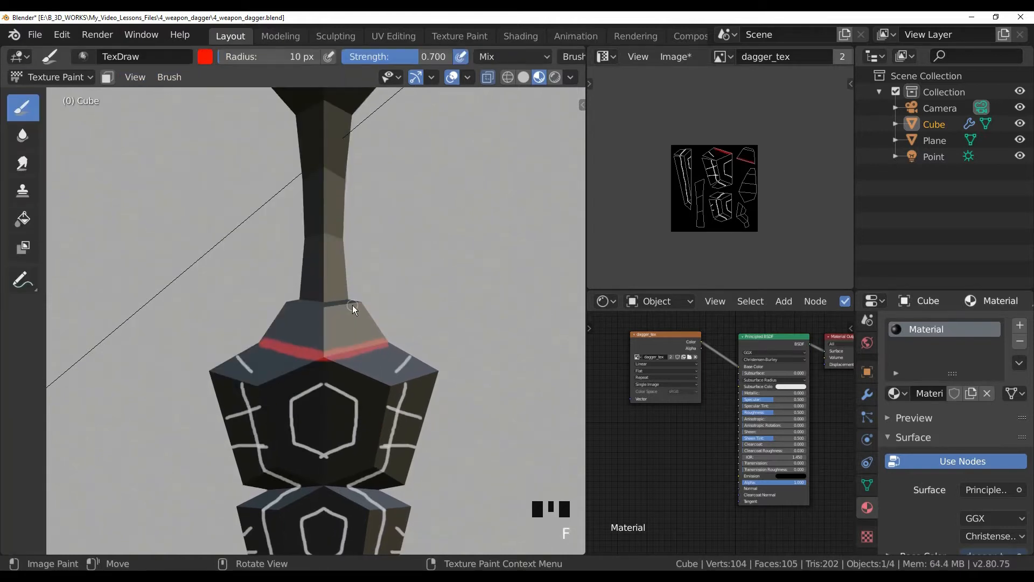
pyautogui.click(353, 305)
pyautogui.moveTo(348, 299); pyautogui.dragTo(325, 304)
pyautogui.moveTo(374, 155); pyautogui.dragTo(379, 309)
pyautogui.moveTo(351, 144); pyautogui.dragTo(350, 269)
pyautogui.scroll(2, 351, 258)
pyautogui.moveTo(371, 220); pyautogui.dragTo(348, 223)
# - Paint smaller red outlines inside the light shapes at the centres of the three blade segments
pyautogui.scroll(-7, 368, 315)
pyautogui.moveTo(367, 315); pyautogui.dragTo(344, 140)
pyautogui.scroll(4, 345, 161)
pyautogui.moveTo(345, 176); pyautogui.dragTo(345, 243)
pyautogui.scroll(2, 345, 243)
pyautogui.moveTo(329, 204); pyautogui.dragTo(353, 244)
pyautogui.moveTo(341, 380); pyautogui.dragTo(329, 395)
pyautogui.moveTo(329, 399); pyautogui.dragTo(333, 223)
pyautogui.moveTo(332, 307); pyautogui.dragTo(332, 345)
pyautogui.scroll(-5, 334, 324)
pyautogui.moveTo(334, 269); pyautogui.dragTo(335, 357)
# - Save the painted dagger_tex image and the Blender file, with the dagger selected in Object Mode
pyautogui.click(675, 57)
pyautogui.click(704, 200)
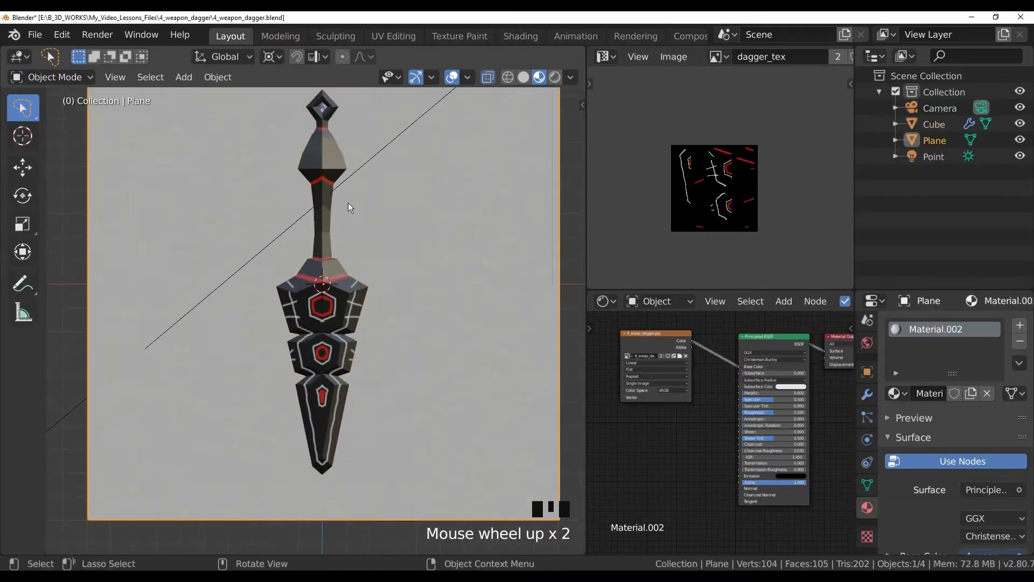
pyautogui.click(369, 240)
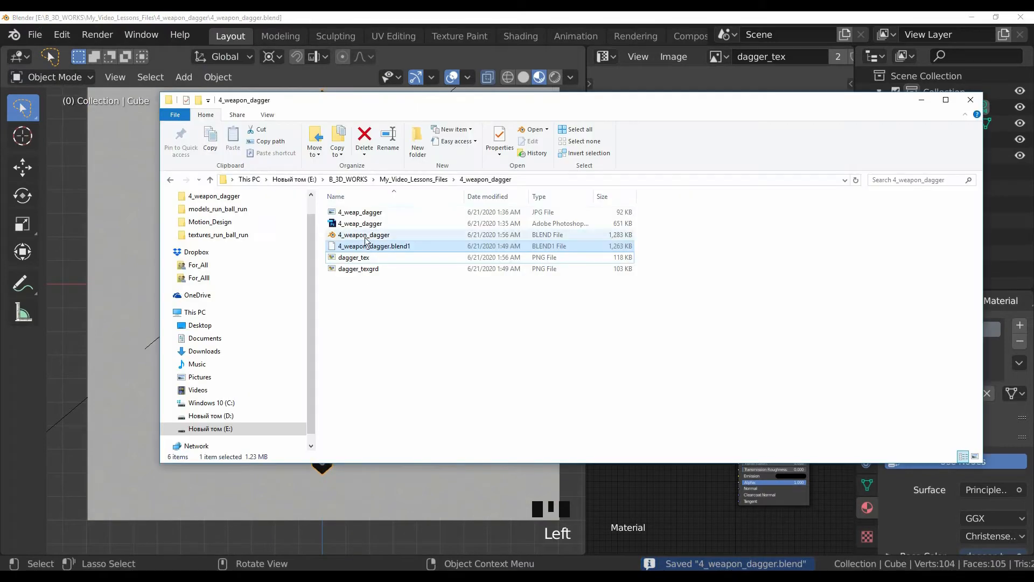
# - Open dagger_tex in Photoshop, place dagger_texgrd on top as the UV guide and save it as a dagger_tex PSD
pyautogui.click(349, 258)
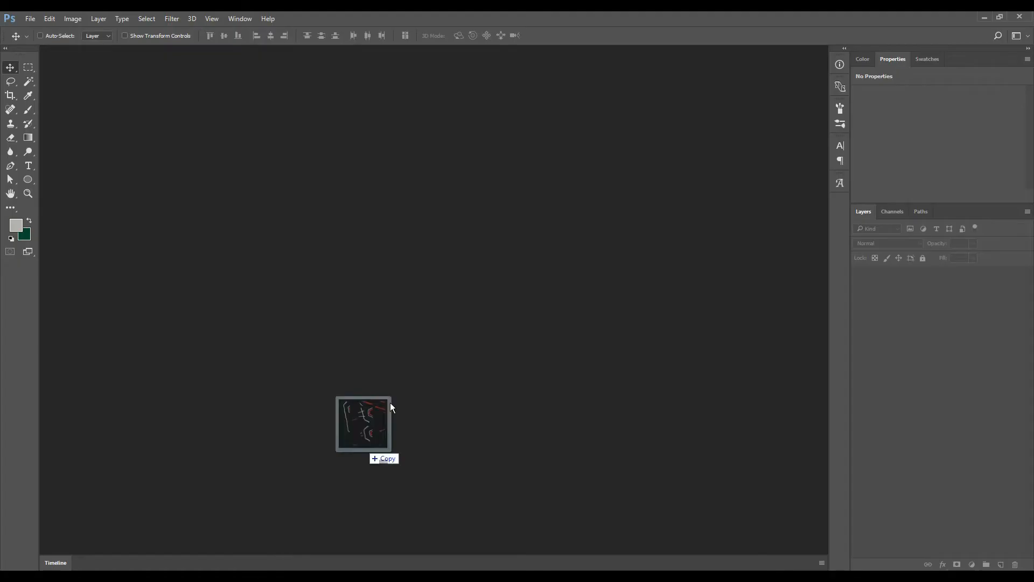
pyautogui.moveTo(390, 402); pyautogui.dragTo(430, 405)
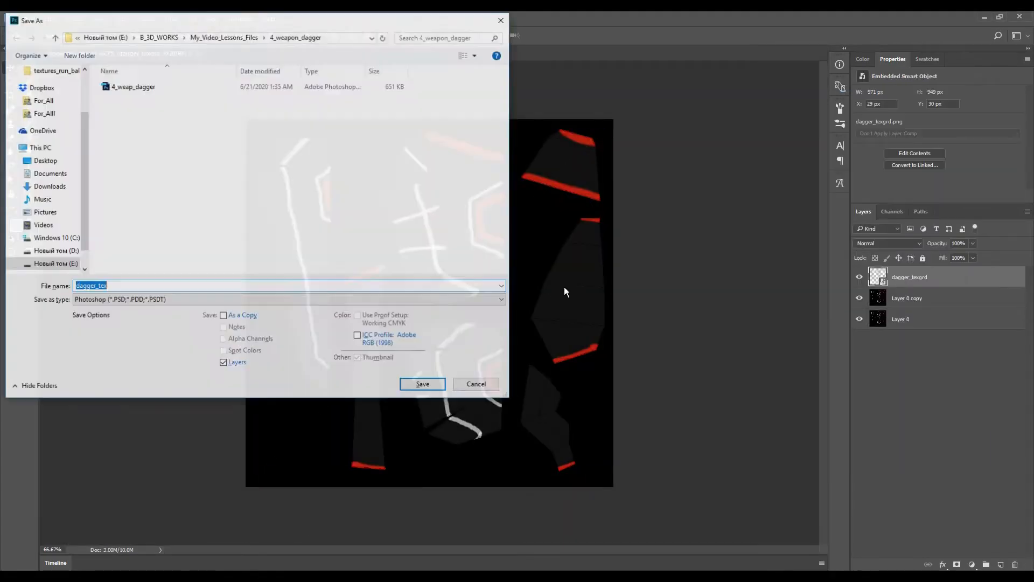
pyautogui.click(425, 384)
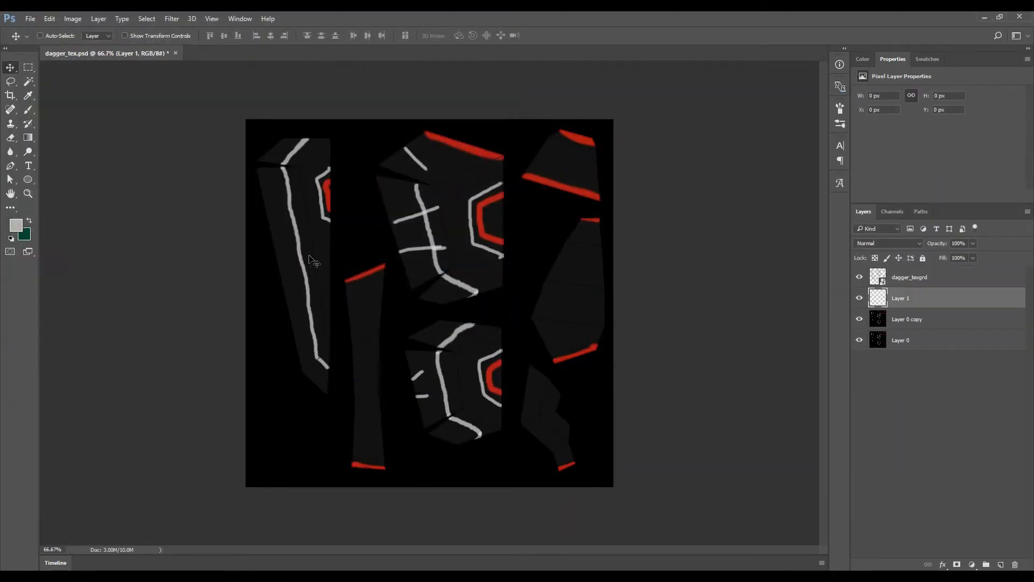
# - Fill Layer 1 with light grey, then outline the inner panels of the three blade islands and fill them on Layer 2
pyautogui.hotkey('alt', 'BackSpace')
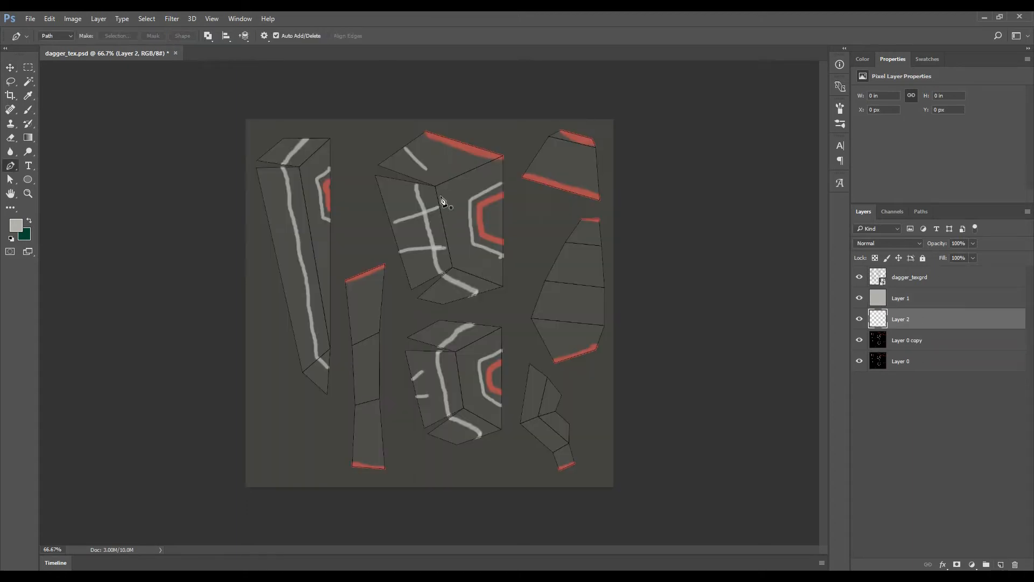
pyautogui.scroll(2, 441, 200)
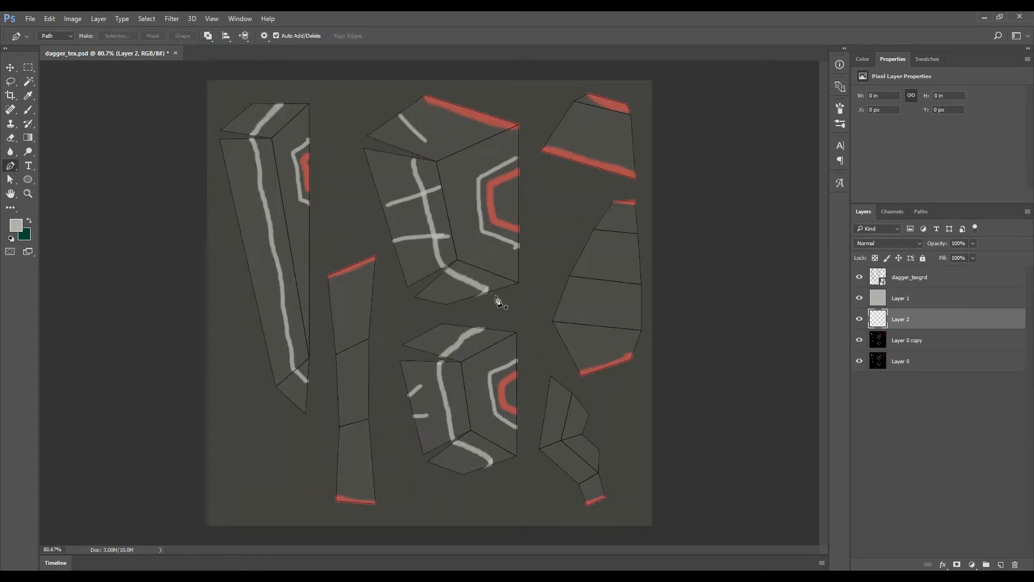
pyautogui.scroll(-1, 527, 300)
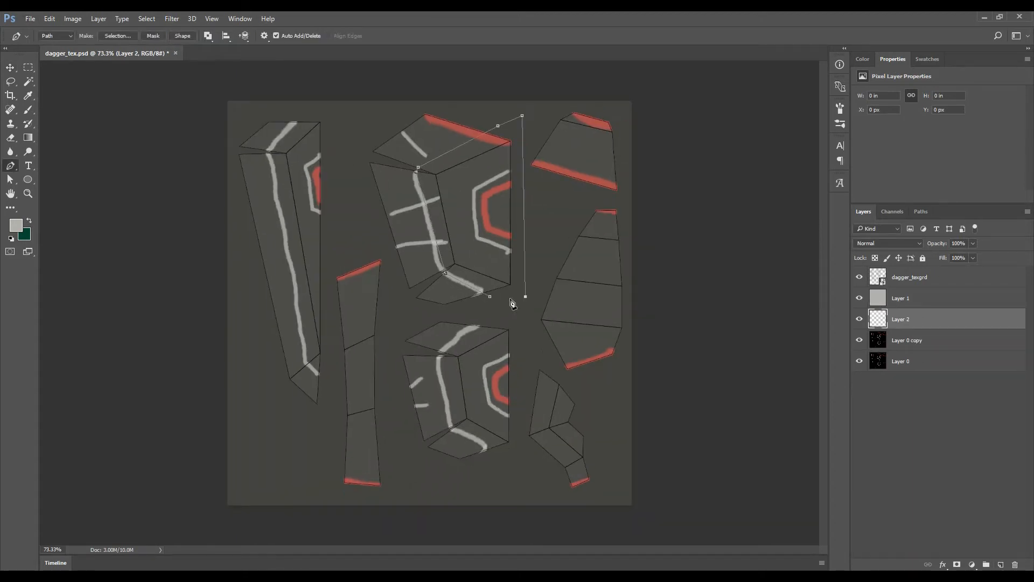
pyautogui.scroll(2, 497, 323)
pyautogui.click(437, 351)
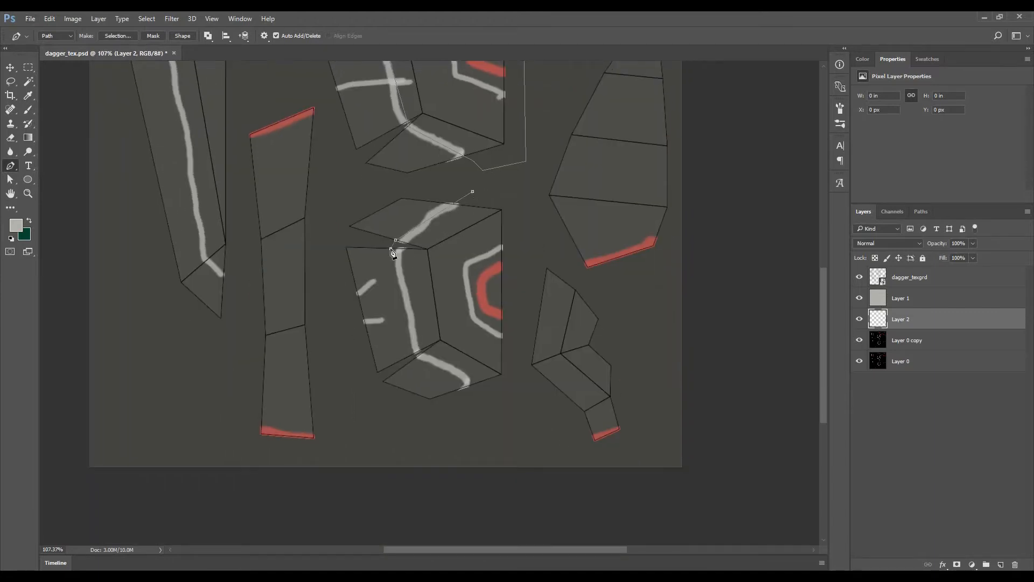
pyautogui.scroll(-2, 483, 393)
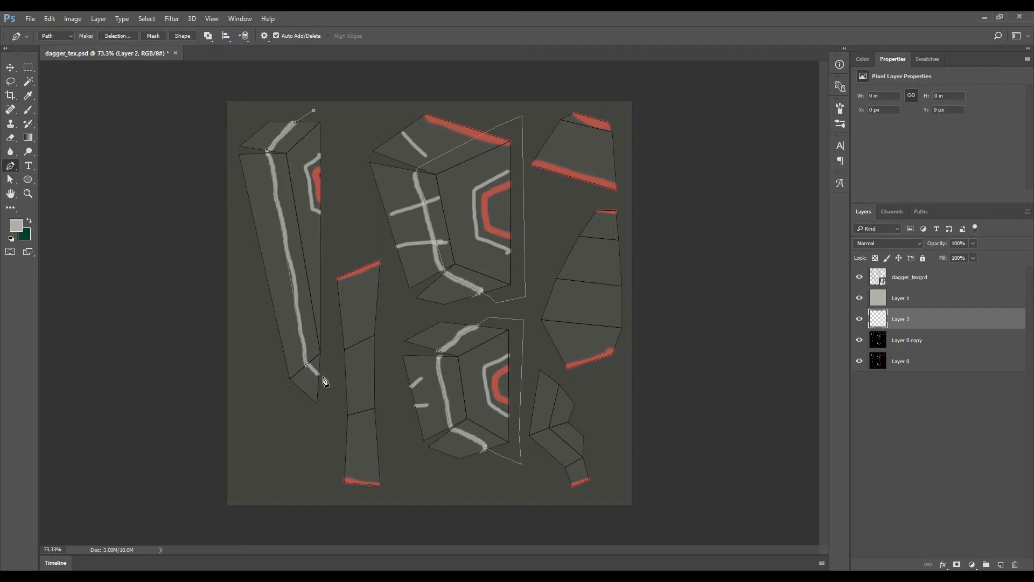
pyautogui.hotkey('alt', 'BackSpace')
pyautogui.hotkey('ctrl', 'd')
# - Lower the lightness of the blade panel fill with Hue/Saturation and add a new layer beneath it
pyautogui.hotkey('ctrl', 'u')
pyautogui.moveTo(714, 415); pyautogui.dragTo(700, 414)
pyautogui.click(832, 312)
pyautogui.click(1001, 565)
pyautogui.moveTo(909, 341); pyautogui.dragTo(909, 310)
# - Outline areas around the long handle strip and the two large unfilled islands, and fill them on Layer 3
pyautogui.scroll(1, 440, 304)
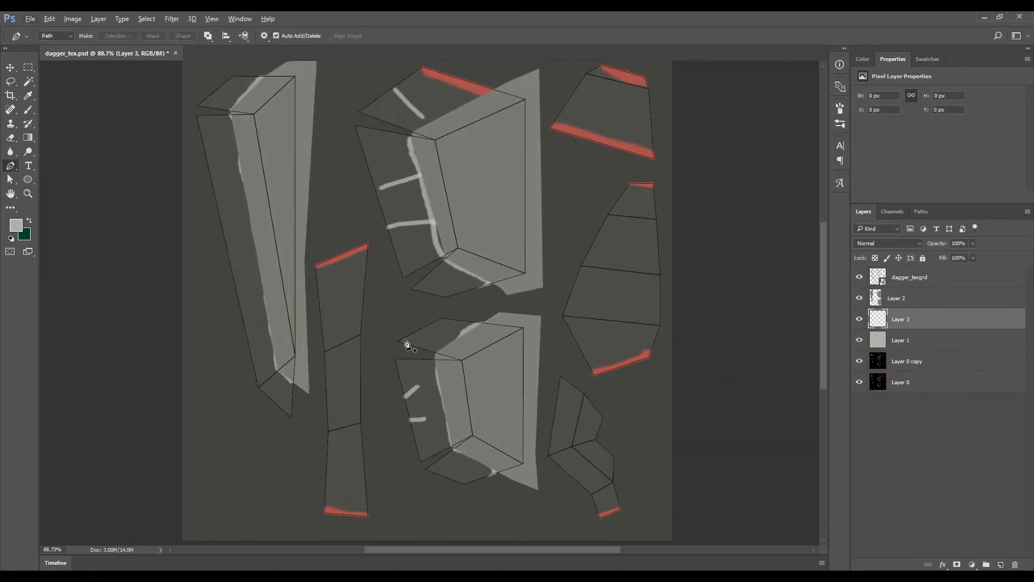
pyautogui.click(376, 226)
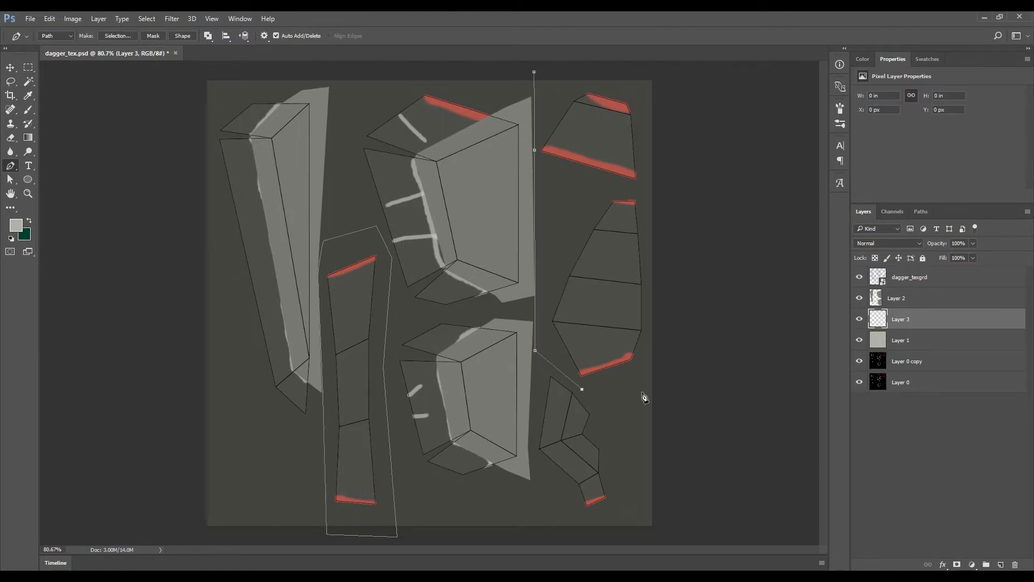
pyautogui.click(661, 72)
pyautogui.click(568, 69)
pyautogui.hotkey('ctrl', 'Return')
pyautogui.hotkey('alt', 'BackSpace')
pyautogui.hotkey('ctrl', 'd')
# - Outline the area around the long handle strip and delete its fill from Layer 3
pyautogui.click(381, 219)
pyautogui.click(416, 270)
pyautogui.moveTo(423, 478); pyautogui.dragTo(414, 482)
pyautogui.click(348, 496)
pyautogui.hotkey('ctrl', 'Return')
pyautogui.press('Delete')
pyautogui.hotkey('ctrl', 'd')
# - Set Layer 1 to full opacity, then shift Layer 3's hue and lower its lightness with Hue/Saturation
pyautogui.press('v')
pyautogui.click(910, 342)
pyautogui.press('0')
pyautogui.click(897, 320)
pyautogui.hotkey('ctrl', 'u')
pyautogui.moveTo(716, 364); pyautogui.dragTo(705, 365)
pyautogui.moveTo(715, 412); pyautogui.dragTo(701, 416)
pyautogui.press('Return')
pyautogui.press('v')
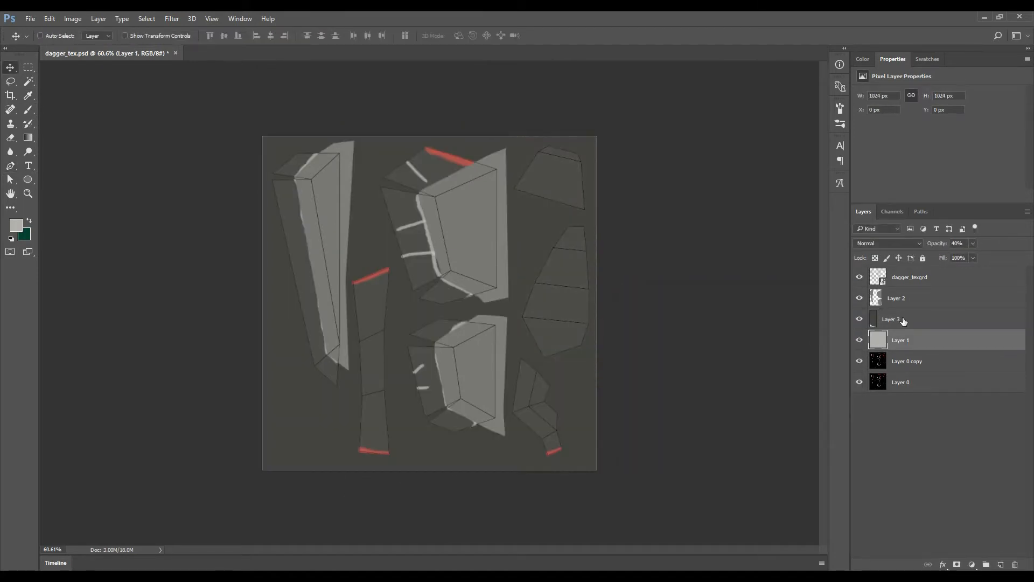
# - Outline the half-hexagon ornaments on the upper and middle blade islands with the Pen tool for Layer 4
pyautogui.scroll(3, 502, 213)
pyautogui.press('p')
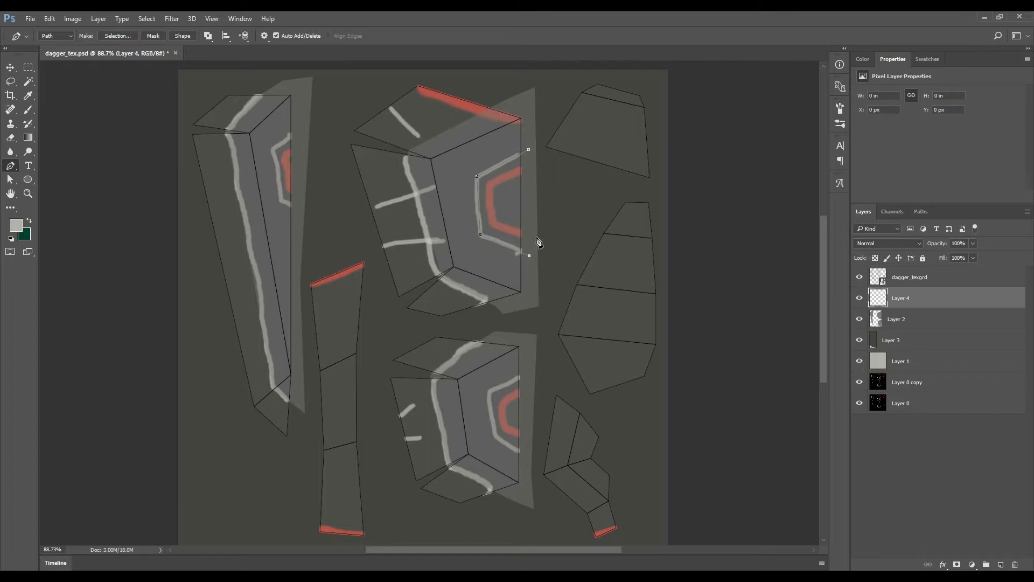
pyautogui.click(536, 238)
pyautogui.click(538, 147)
pyautogui.click(528, 150)
pyautogui.scroll(-2, 528, 361)
pyautogui.click(538, 308)
pyautogui.click(518, 316)
pyautogui.click(538, 309)
pyautogui.moveTo(506, 253); pyautogui.dragTo(552, 352)
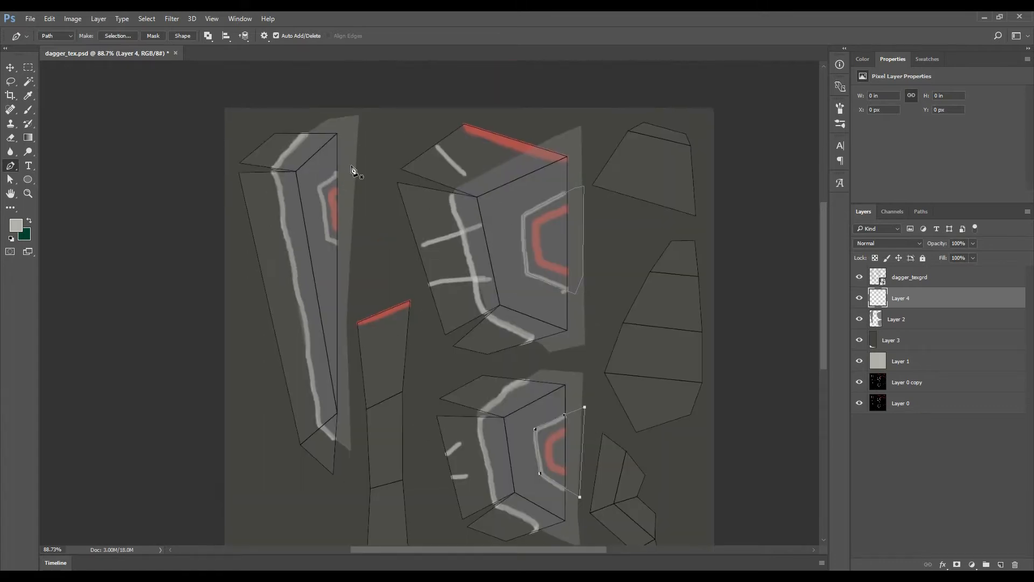
# - Outline the ornament on the long tip island and fill all three ornament shapes with light grey on Layer 4
pyautogui.scroll(-2, 445, 264)
pyautogui.hotkey('ctrl', 'Return')
pyautogui.hotkey('alt', 'BackSpace')
pyautogui.hotkey('ctrl', 'd')
pyautogui.press('v')
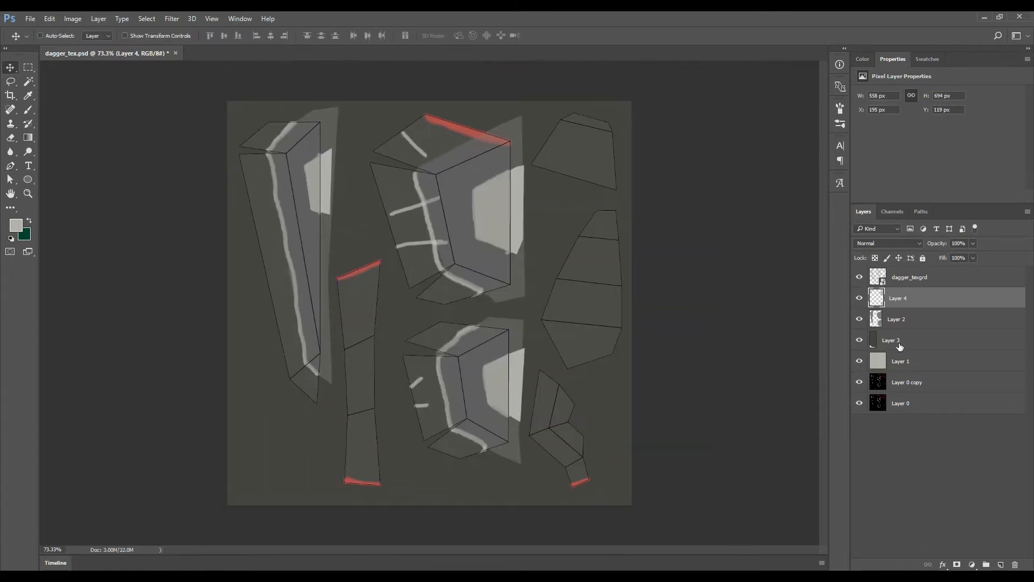
# - Restore Layer 1 to full opacity, darken Layer 4's ornament shapes with Hue/Saturation and save the PSD
pyautogui.click(897, 361)
pyautogui.press('0')
pyautogui.click(900, 320)
pyautogui.click(892, 300)
pyautogui.hotkey('ctrl', 'u')
pyautogui.moveTo(715, 414); pyautogui.dragTo(697, 414)
pyautogui.click(834, 312)
pyautogui.hotkey('ctrl', 's')
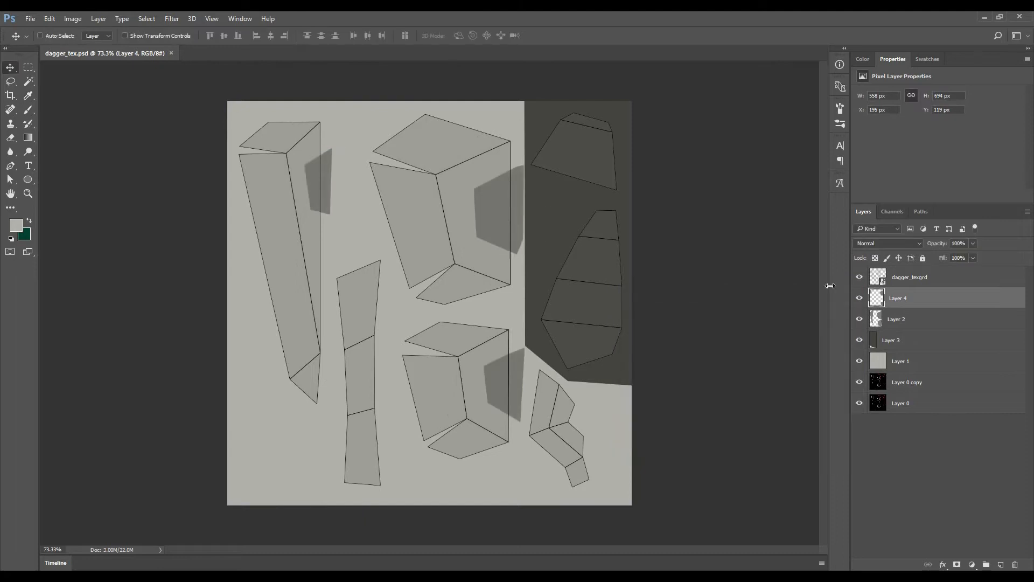
# - Hide the dagger_texgrd layer and open the Save As dialog, closing it without saving
pyautogui.click(859, 277)
pyautogui.hotkey('ctrl', 'shift', 's')
pyautogui.click(141, 300)
pyautogui.click(502, 20)
pyautogui.click(502, 20)
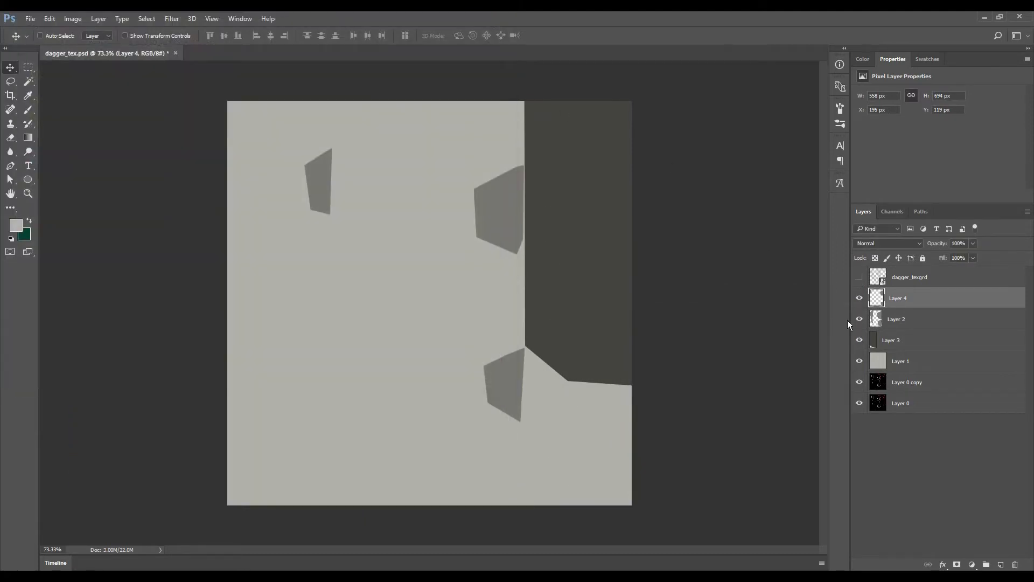
# - Darken Layer 2's blade panels with Hue/Saturation and save the texture as dagger_tex
pyautogui.click(894, 320)
pyautogui.hotkey('ctrl', 'u')
pyautogui.moveTo(715, 415); pyautogui.dragTo(709, 418)
pyautogui.click(822, 333)
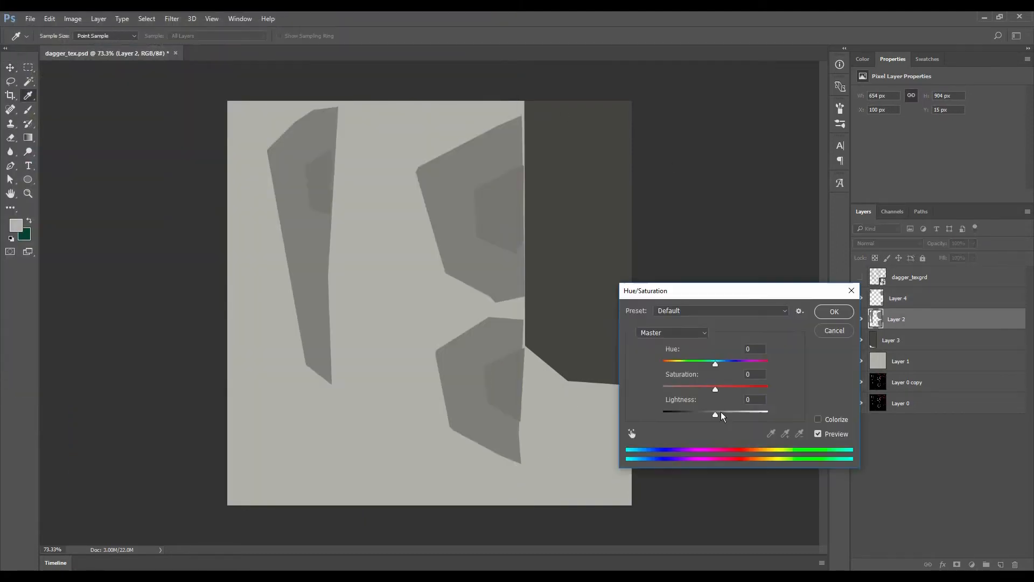
pyautogui.press('Return')
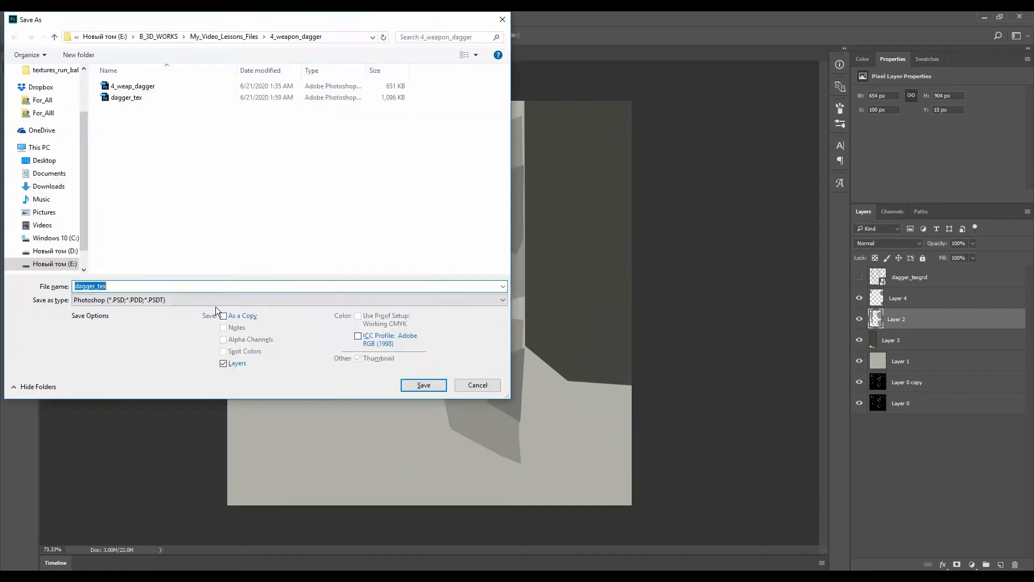
pyautogui.press('Return')
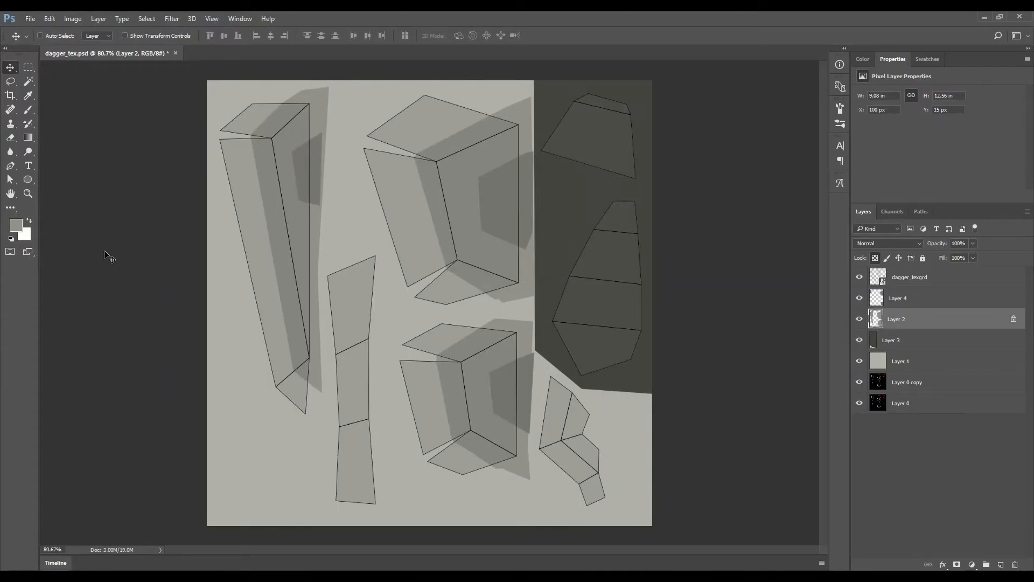
# - Choose green #75be35 as the foreground colour, lock Layer 4's transparent pixels and fill its ornaments with it
pyautogui.click(16, 225)
pyautogui.click(725, 411)
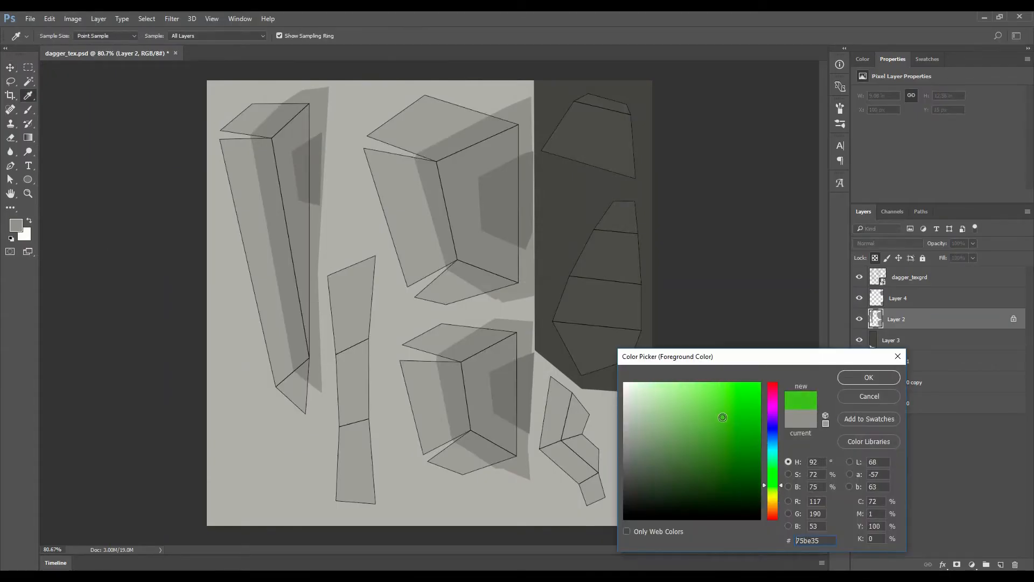
pyautogui.click(868, 376)
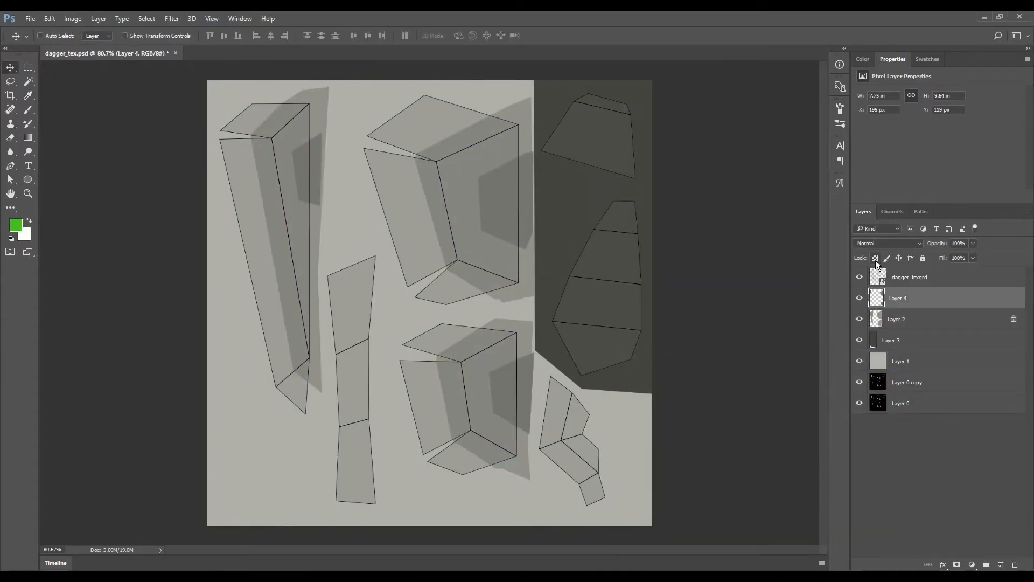
pyautogui.click(875, 259)
pyautogui.hotkey('alt', 'BackSpace')
# - Choose blue #3596be as the foreground colour and fill Layer 2's blade panels with it
pyautogui.click(15, 225)
pyautogui.click(774, 446)
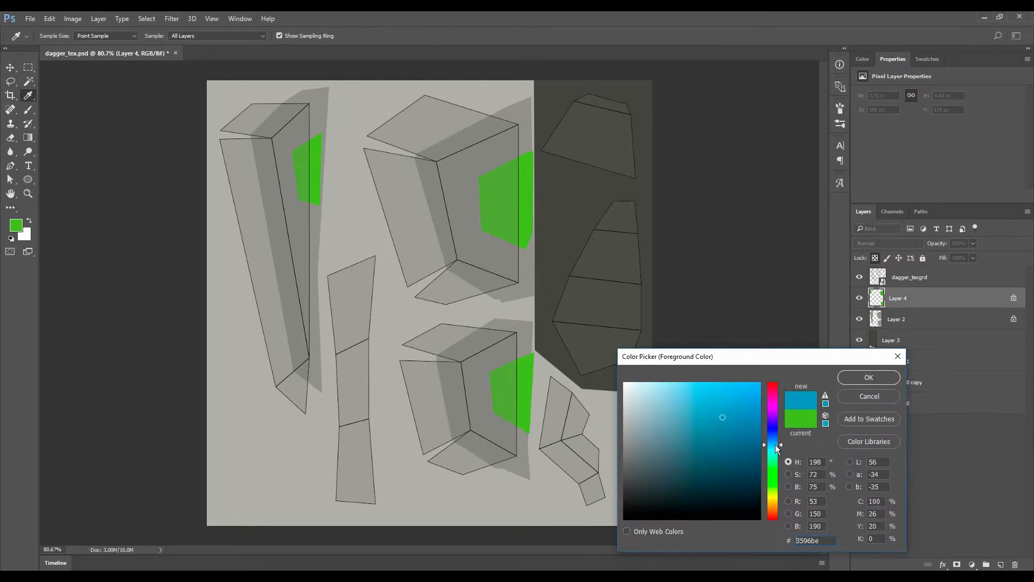
pyautogui.click(849, 381)
pyautogui.click(910, 319)
pyautogui.hotkey('alt', 'BackSpace')
# - Lock Layer 3's transparent pixels and recolour its filled area purple
pyautogui.click(911, 340)
pyautogui.click(875, 258)
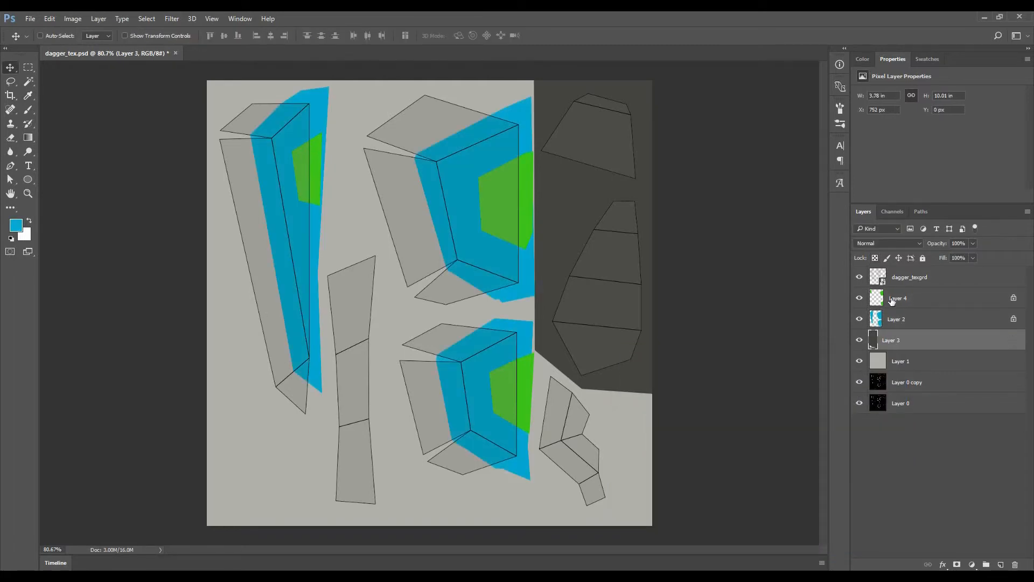
pyautogui.click(16, 224)
pyautogui.click(774, 421)
pyautogui.click(868, 377)
pyautogui.hotkey('alt', 'BackSpace')
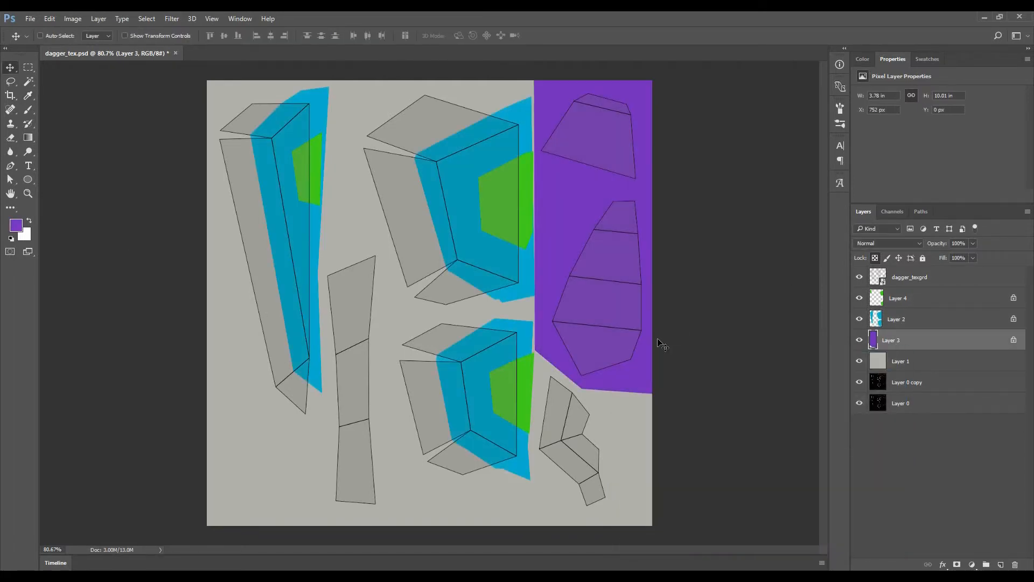
# - Fill the base Layer 1 with a muted slate blue
pyautogui.click(910, 361)
pyautogui.click(16, 224)
pyautogui.click(773, 432)
pyautogui.click(651, 454)
pyautogui.click(868, 377)
pyautogui.hotkey('alt', 'BackSpace')
# - Add a layer above Layer 1 and another above Layer 4, and fill a small slate-blue square below the tip island
pyautogui.press('p')
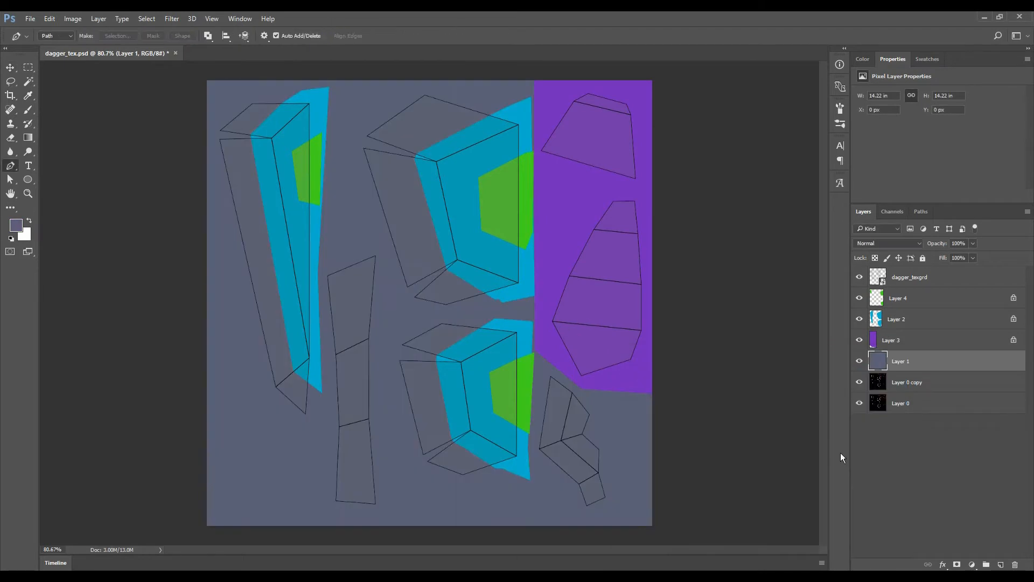
pyautogui.hotkey('ctrl', 'shift', 'alt', 'n')
pyautogui.press('m')
pyautogui.click(910, 298)
pyautogui.click(1001, 564)
pyautogui.moveTo(219, 425); pyautogui.dragTo(244, 449)
pyautogui.hotkey('alt', 'BackSpace')
pyautogui.hotkey('ctrl', 'd')
# - Apply a Stroke layer style of size 3 to the small square and change the stroke's position option
pyautogui.press('v')
pyautogui.doubleClick(959, 298)
pyautogui.click(629, 376)
pyautogui.moveTo(796, 321); pyautogui.dragTo(784, 322)
pyautogui.write('3')
pyautogui.click(800, 332)
pyautogui.click(798, 348)
pyautogui.click(976, 307)
# - Merge the stroked square with a new empty layer and place a duplicate of the square beside it
pyautogui.click(1001, 565)
pyautogui.keyDown('shift'); pyautogui.click(948, 319); pyautogui.keyUp('shift')
pyautogui.hotkey('ctrl', 'e')
pyautogui.moveTo(267, 440); pyautogui.dragTo(292, 456)
# - Fill the interior of the first outlined square with the dark slate colour 292a32
pyautogui.press('w')
pyautogui.click(257, 453)
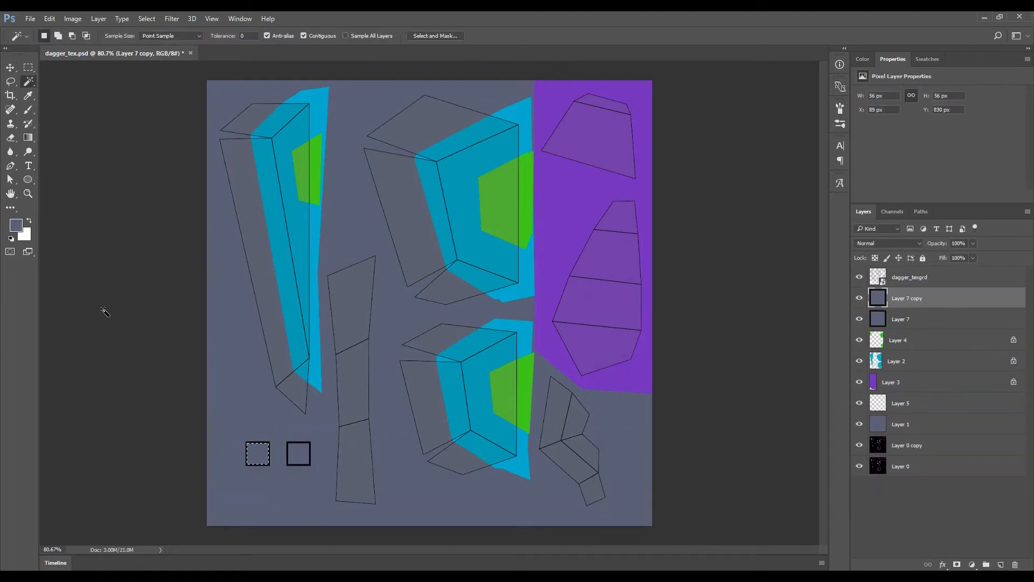
pyautogui.click(16, 226)
pyautogui.click(670, 485)
pyautogui.click(869, 377)
pyautogui.click(16, 225)
pyautogui.click(648, 492)
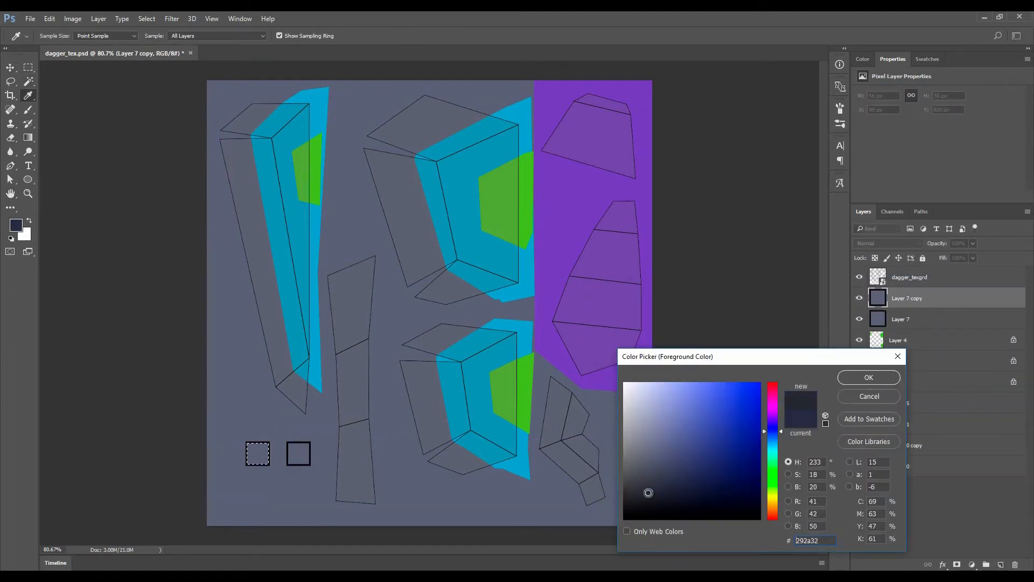
pyautogui.click(869, 377)
pyautogui.hotkey('alt', 'BackSpace')
pyautogui.hotkey('ctrl', 'd')
# - Add a third copy of the square at the end of the row and fill its interior with a pale slate blue
pyautogui.press('v')
pyautogui.moveTo(305, 458); pyautogui.dragTo(343, 457)
pyautogui.press('w')
pyautogui.click(337, 454)
pyautogui.click(16, 225)
pyautogui.click(662, 420)
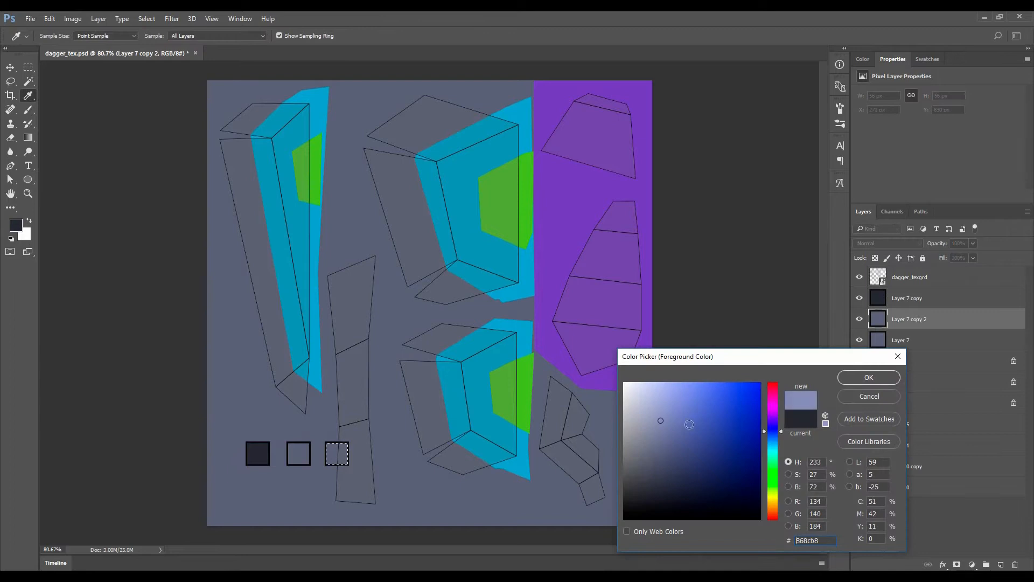
pyautogui.click(772, 434)
pyautogui.click(657, 414)
pyautogui.moveTo(648, 412); pyautogui.dragTo(651, 407)
pyautogui.click(869, 377)
pyautogui.hotkey('alt', 'BackSpace')
pyautogui.hotkey('ctrl', 'd')
# - Merge the three squares into one layer and place a duplicate of the row directly below
pyautogui.press('v')
pyautogui.click(907, 302)
pyautogui.hotkey('ctrl', 'e')
pyautogui.hotkey('ctrl', 'e')
pyautogui.moveTo(307, 465); pyautogui.dragTo(282, 440)
pyautogui.moveTo(282, 439); pyautogui.dragTo(281, 472)
# - Sample the blue of the long island, choose a brighter cyan as the foreground colour and save the document's changes
pyautogui.press('w')
pyautogui.click(273, 464)
pyautogui.press('b')
pyautogui.keyDown('alt'); pyautogui.click(317, 361); pyautogui.keyUp('alt')
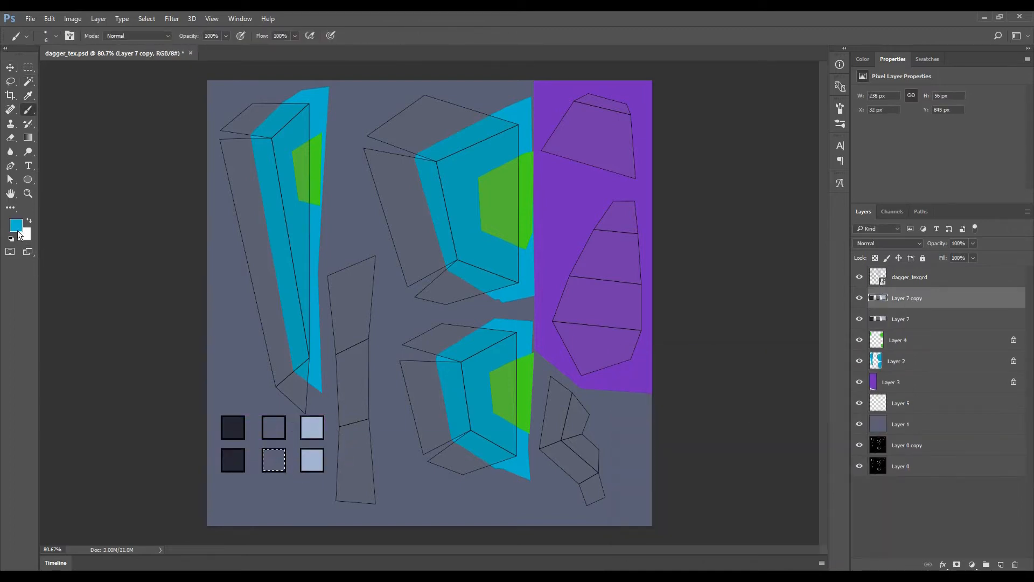
pyautogui.click(16, 227)
pyautogui.click(699, 386)
pyautogui.click(855, 377)
pyautogui.hotkey('ctrl', 'd')
pyautogui.hotkey('ctrl', 'w')
pyautogui.press('Return')
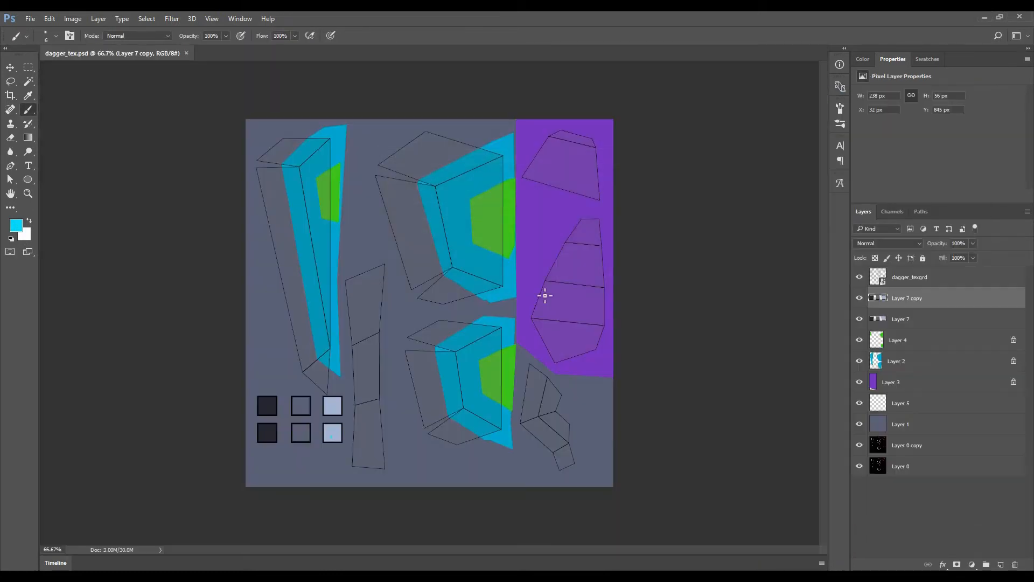
# - Fill the second row's middle square with the sampled blue and its last square with a lighter cyan
pyautogui.keyDown('alt'); pyautogui.click(318, 383); pyautogui.keyUp('alt')
pyautogui.scroll(3, 318, 383)
pyautogui.hotkey('ctrl', 'd')
pyautogui.press('v')
pyautogui.press('m')
pyautogui.moveTo(299, 468); pyautogui.dragTo(328, 496)
pyautogui.click(16, 225)
pyautogui.click(684, 387)
pyautogui.click(862, 377)
pyautogui.hotkey('alt', 'BackSpace')
pyautogui.hotkey('ctrl', 'd')
# - Fill the second row's first square with the dark teal 435c67
pyautogui.moveTo(193, 467); pyautogui.dragTo(222, 496)
pyautogui.click(17, 226)
pyautogui.click(694, 456)
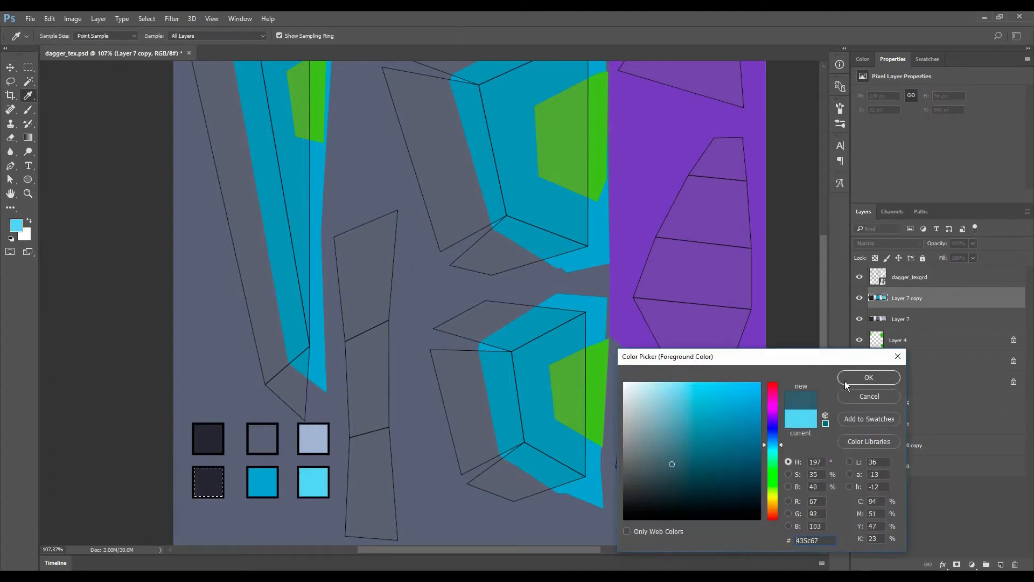
pyautogui.click(869, 377)
pyautogui.hotkey('alt', 'BackSpace')
pyautogui.hotkey('ctrl', 'd')
# - Duplicate the slate row as a third row and fill its last square with a light tint of the texture's green
pyautogui.moveTo(304, 448)
pyautogui.mouseDown()
pyautogui.moveTo(331, 357)
pyautogui.moveTo(328, 450)
pyautogui.mouseUp()
pyautogui.click(917, 325)
pyautogui.moveTo(275, 424); pyautogui.dragTo(304, 452)
pyautogui.keyDown('alt'); pyautogui.click(620, 329); pyautogui.keyUp('alt')
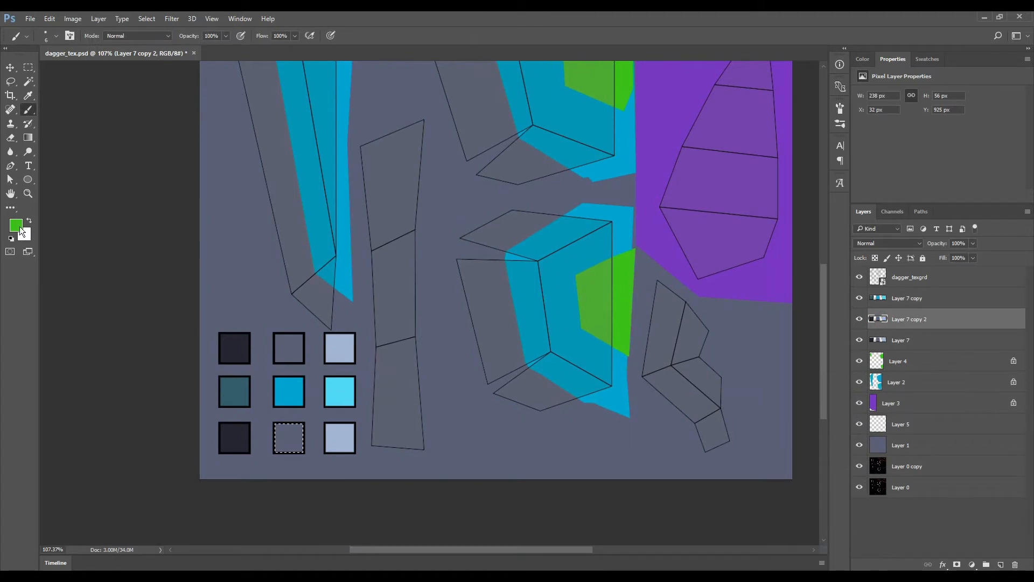
pyautogui.click(17, 225)
pyautogui.click(694, 384)
pyautogui.click(869, 377)
pyautogui.press('w')
pyautogui.click(343, 442)
pyautogui.hotkey('alt', 'BackSpace')
pyautogui.hotkey('ctrl', 'd')
# - Fill the third row's middle square with the green sampled from the texture
pyautogui.press('b')
pyautogui.keyDown('alt'); pyautogui.click(620, 329); pyautogui.keyUp('alt')
pyautogui.press('w')
pyautogui.click(293, 440)
pyautogui.hotkey('alt', 'BackSpace')
pyautogui.hotkey('ctrl', 'd')
# - Fill the third row's first square with a dark, desaturated green
pyautogui.click(235, 438)
pyautogui.click(16, 225)
pyautogui.click(679, 471)
pyautogui.moveTo(680, 470); pyautogui.dragTo(679, 478)
pyautogui.click(773, 476)
pyautogui.click(665, 485)
pyautogui.click(851, 379)
pyautogui.hotkey('alt', 'BackSpace')
pyautogui.hotkey('ctrl', 'd')
# - Tighten the spacing between the swatch rows and merge their layers into one
pyautogui.press('v')
pyautogui.moveTo(342, 365); pyautogui.dragTo(329, 396)
pyautogui.keyDown('ctrl'); pyautogui.click(907, 298); pyautogui.keyUp('ctrl')
pyautogui.keyDown('ctrl'); pyautogui.click(909, 319); pyautogui.keyUp('ctrl')
pyautogui.hotkey('ctrl', 'e')
# - Duplicate the green swatch row below as a fourth row and merge it into the swatch layer
pyautogui.press('m')
pyautogui.moveTo(211, 405); pyautogui.dragTo(342, 468)
pyautogui.hotkey('ctrl', 'j')
pyautogui.hotkey('ctrl', 'e')
# - Fill the fourth row's middle square and the purple area of Layer 3 with a more muted purple
pyautogui.press('w')
pyautogui.click(290, 461)
pyautogui.press('b')
pyautogui.keyDown('alt'); pyautogui.click(657, 242); pyautogui.keyUp('alt')
pyautogui.click(16, 225)
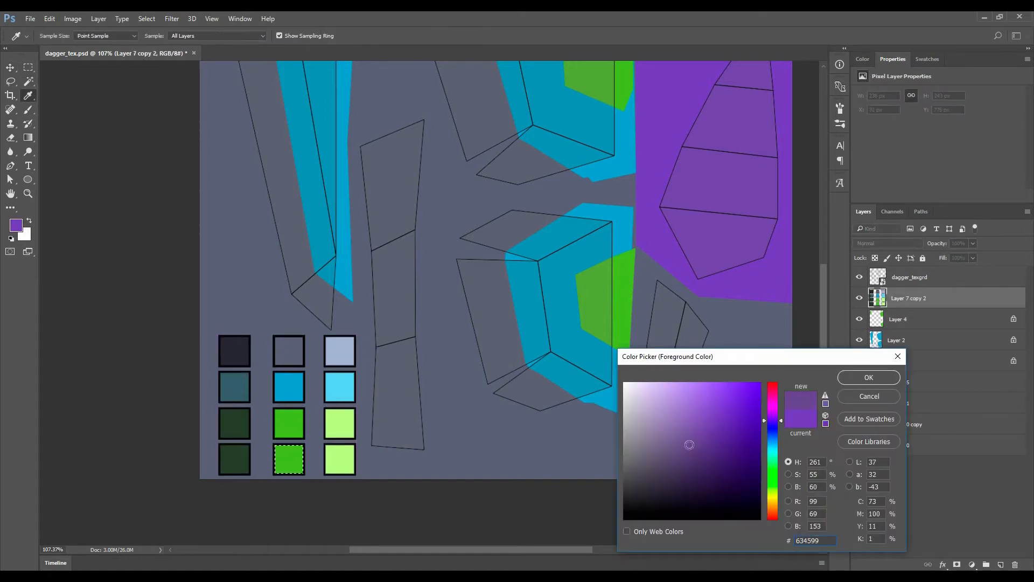
pyautogui.click(698, 446)
pyautogui.click(859, 379)
pyautogui.hotkey('alt', 'BackSpace')
pyautogui.hotkey('ctrl', 'd')
pyautogui.click(903, 363)
pyautogui.hotkey('alt', 'BackSpace')
# - Fill the fourth row's last square with a light purple
pyautogui.click(19, 225)
pyautogui.click(684, 393)
pyautogui.click(866, 378)
pyautogui.keyDown('ctrl'); pyautogui.click(345, 463); pyautogui.keyUp('ctrl')
pyautogui.press('w')
pyautogui.click(345, 463)
pyautogui.hotkey('alt', 'BackSpace')
pyautogui.hotkey('ctrl', 'd')
# - Fill the fourth row's first square with a very dark purple
pyautogui.keyDown('alt'); pyautogui.click(292, 459); pyautogui.keyUp('alt')
pyautogui.click(16, 228)
pyautogui.click(672, 481)
pyautogui.click(867, 377)
pyautogui.press('v')
pyautogui.press('w')
pyautogui.click(237, 461)
pyautogui.hotkey('alt', 'BackSpace')
pyautogui.scroll(-4, 376, 433)
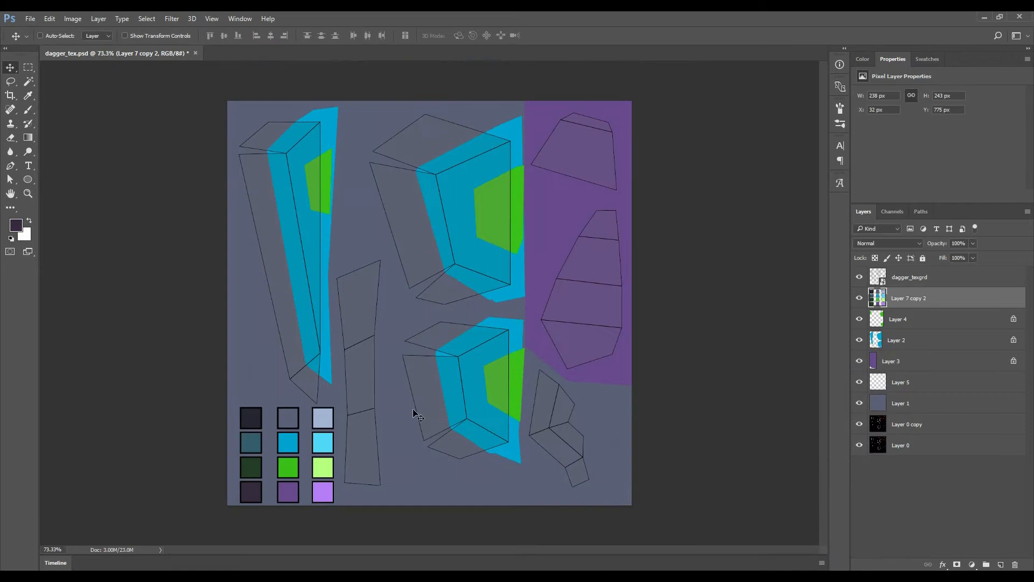
# - Lock the image pixels of the slate base Layer 1
pyautogui.click(901, 402)
pyautogui.click(868, 388)
pyautogui.click(888, 402)
pyautogui.click(887, 258)
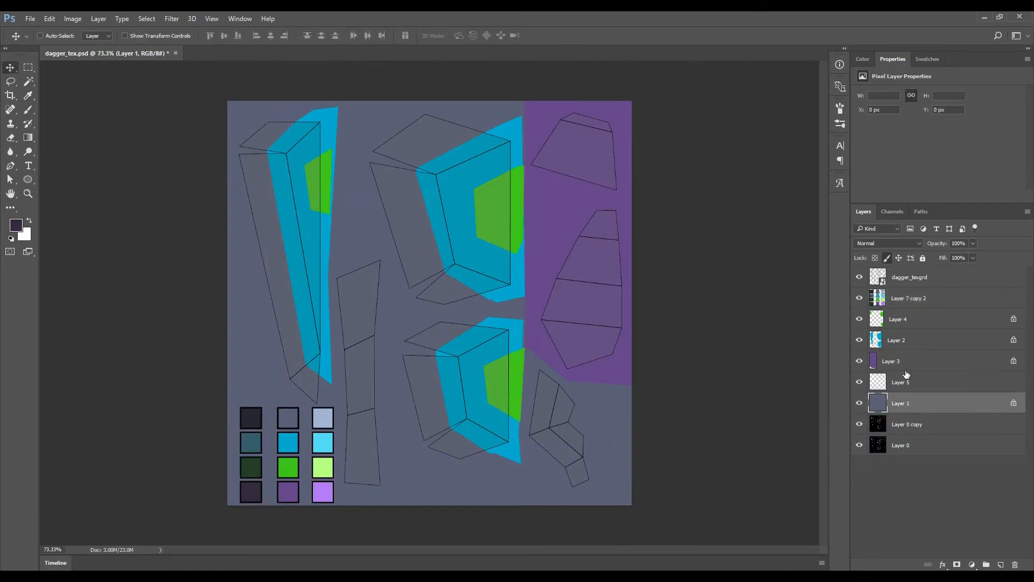
# - Outline shadow shapes along the outer edges of the two upper blue areas on Layer 5 and fill them with a dark colour
pyautogui.click(905, 380)
pyautogui.press('p')
pyautogui.click(290, 313)
pyautogui.scroll(1, 303, 371)
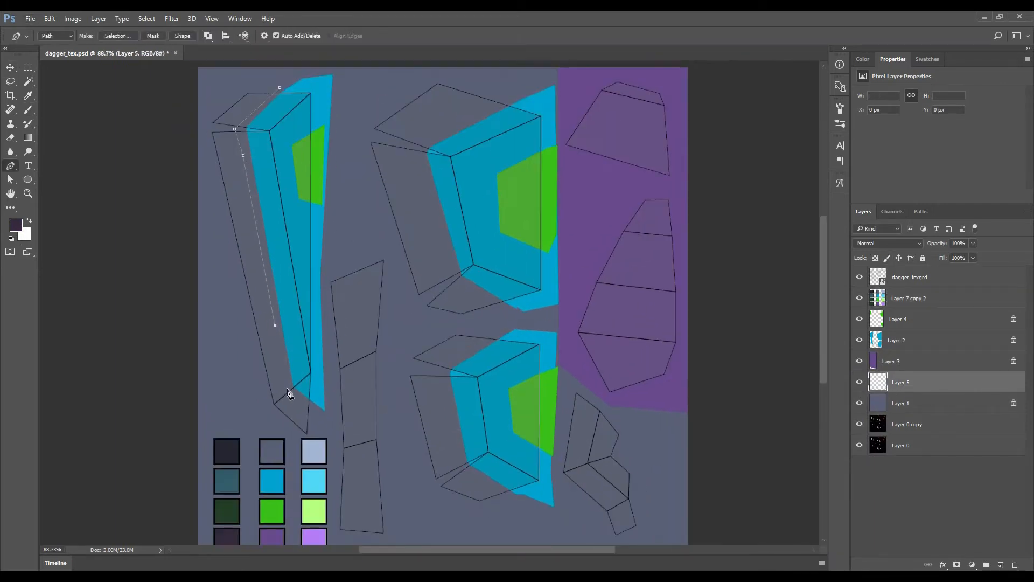
pyautogui.scroll(-1, 390, 274)
pyautogui.scroll(1, 498, 103)
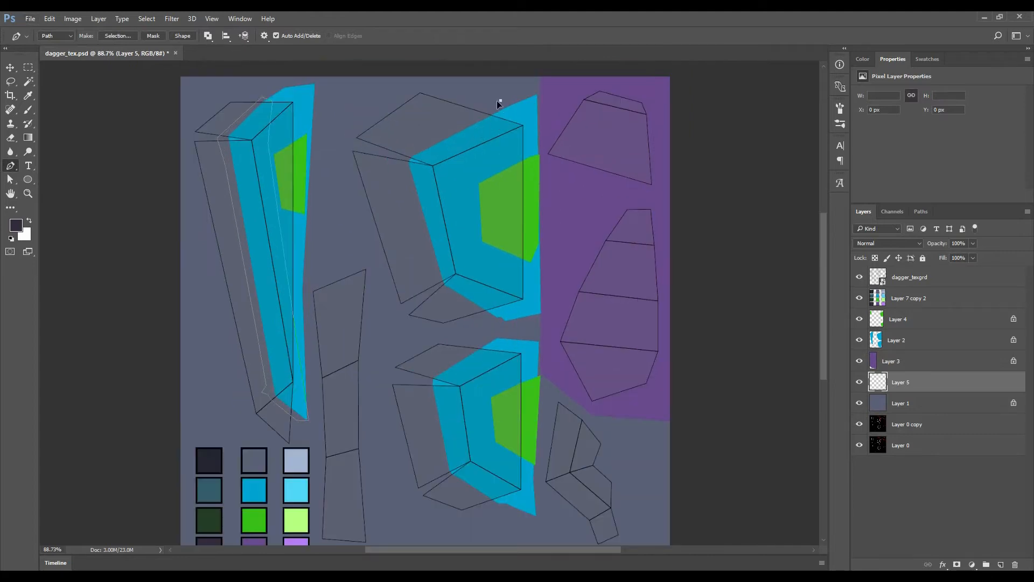
pyautogui.click(519, 103)
pyautogui.hotkey('ctrl', 'Return')
pyautogui.hotkey('alt', 'BackSpace')
pyautogui.hotkey('ctrl', 'd')
# - Outline a shadow shape along the outer edge of the lower blue area on Layer 5 and fill it with the dark colour
pyautogui.moveTo(477, 348); pyautogui.dragTo(460, 259)
pyautogui.click(461, 252)
pyautogui.click(417, 281)
pyautogui.click(403, 287)
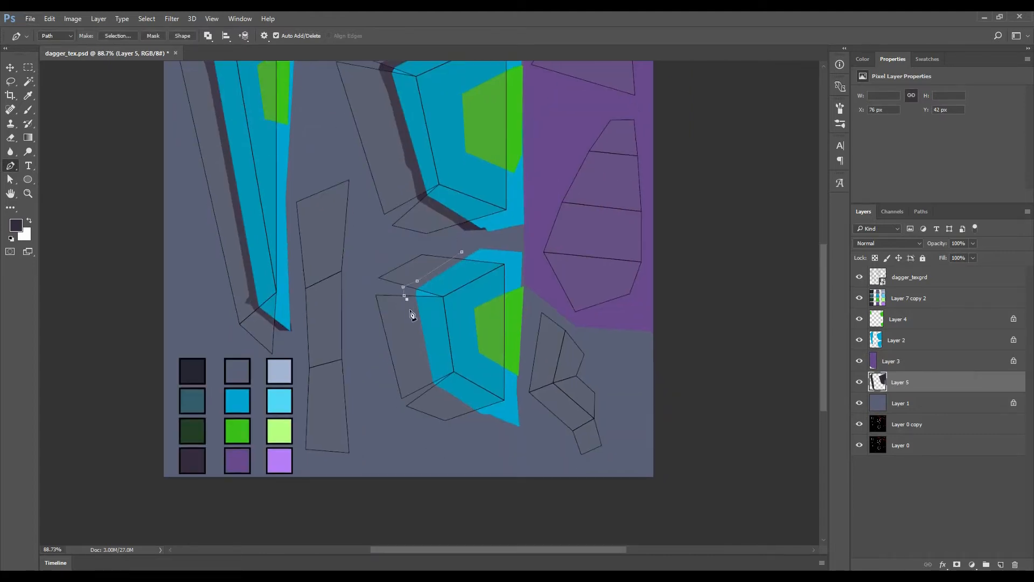
pyautogui.scroll(-4, 492, 421)
pyautogui.click(481, 312)
pyautogui.hotkey('ctrl', 'Return')
pyautogui.hotkey('alt', 'BackSpace')
pyautogui.hotkey('ctrl', 'd')
# - Outline a shadow shape over the outer side of the small angular piece below the purple area and fill it with the dark colour
pyautogui.scroll(5, 482, 313)
pyautogui.moveTo(602, 442); pyautogui.dragTo(588, 375)
pyautogui.click(598, 327)
pyautogui.click(579, 307)
pyautogui.click(554, 301)
pyautogui.hotkey('ctrl', 'Return')
pyautogui.press('b')
pyautogui.rightClick(586, 339)
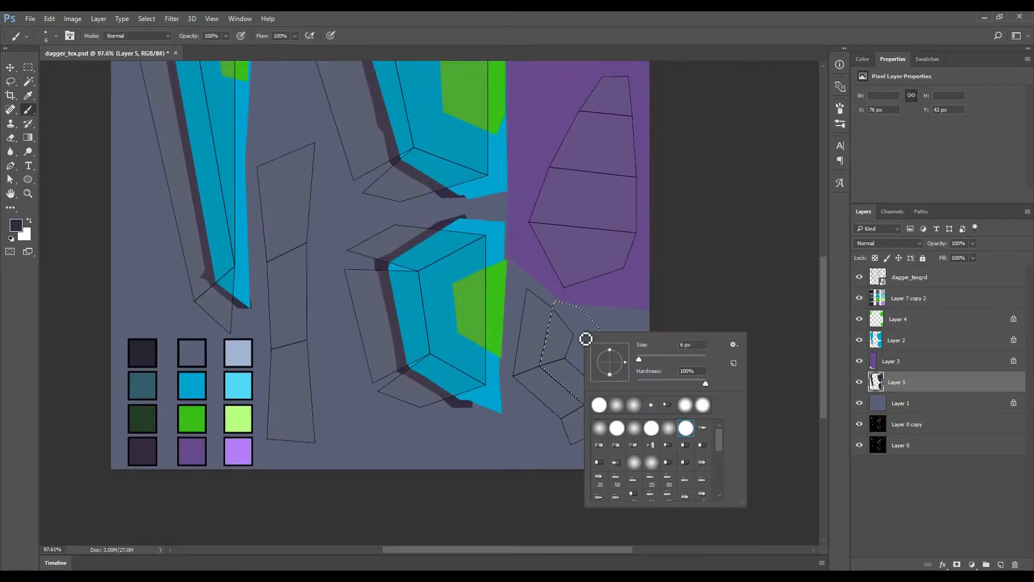
pyautogui.click(565, 369)
pyautogui.hotkey('ctrl', 'd')
# - Outline the lower half of the small angular piece's dark shape and delete it, keeping the upper wedge
pyautogui.press('p')
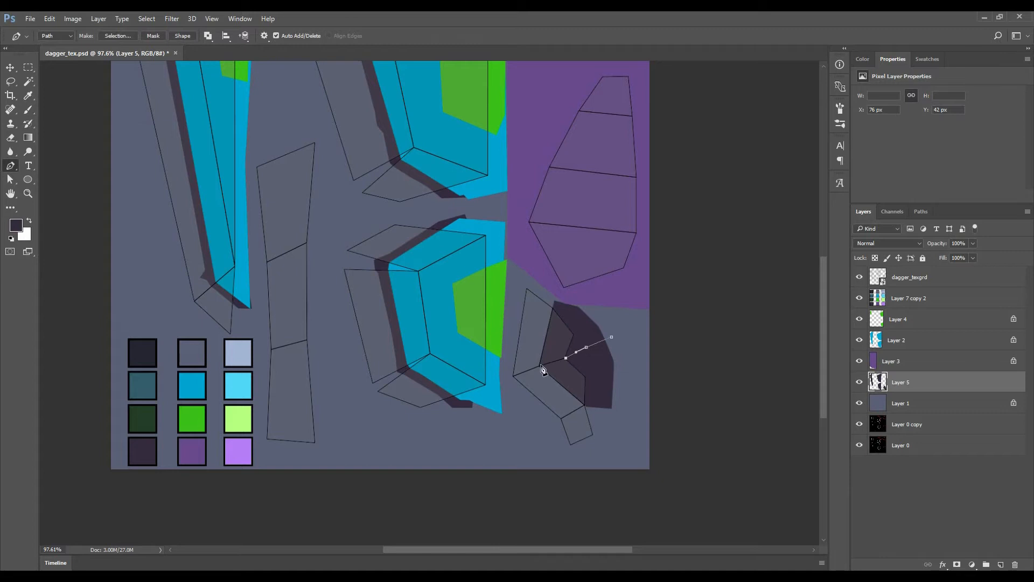
pyautogui.hotkey('ctrl', 'Return')
pyautogui.press('Delete')
pyautogui.hotkey('ctrl', 'd')
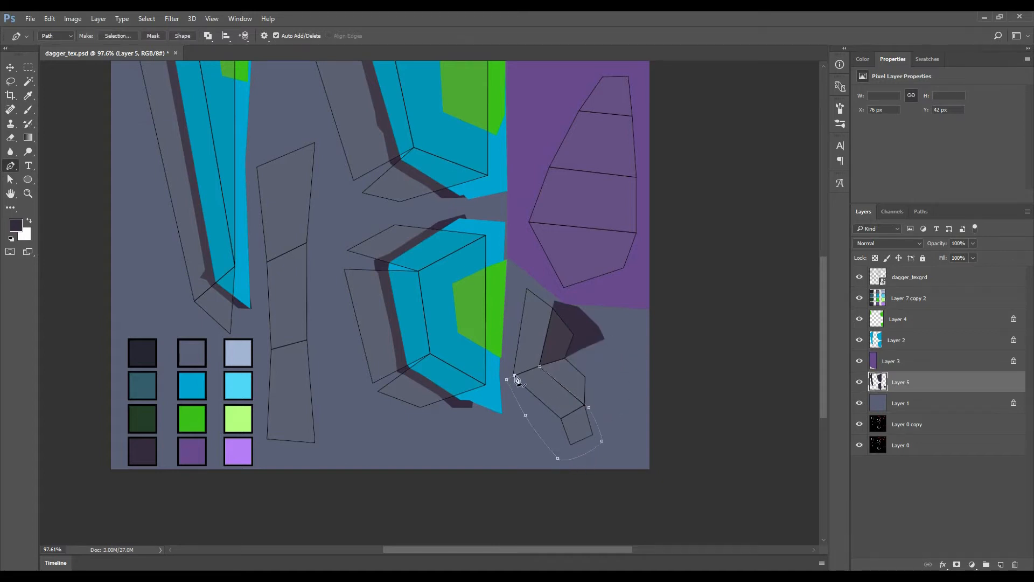
# - Outline a rounded shape around the lower end of the small angular piece and fill it with the dark colour
pyautogui.hotkey('ctrl', 'Return')
pyautogui.hotkey('alt', 'BackSpace')
pyautogui.hotkey('ctrl', 'd')
# - Lock Layer 5's transparent pixels and soften the lower blue area's shadow with slate, using a large soft brush at 30% opacity
pyautogui.press('v')
pyautogui.click(875, 259)
pyautogui.press('b')
pyautogui.keyDown('alt'); pyautogui.click(401, 245); pyautogui.keyUp('alt')
pyautogui.rightClick(435, 257)
pyautogui.doubleClick(458, 360)
pyautogui.moveTo(389, 320); pyautogui.dragTo(449, 398)
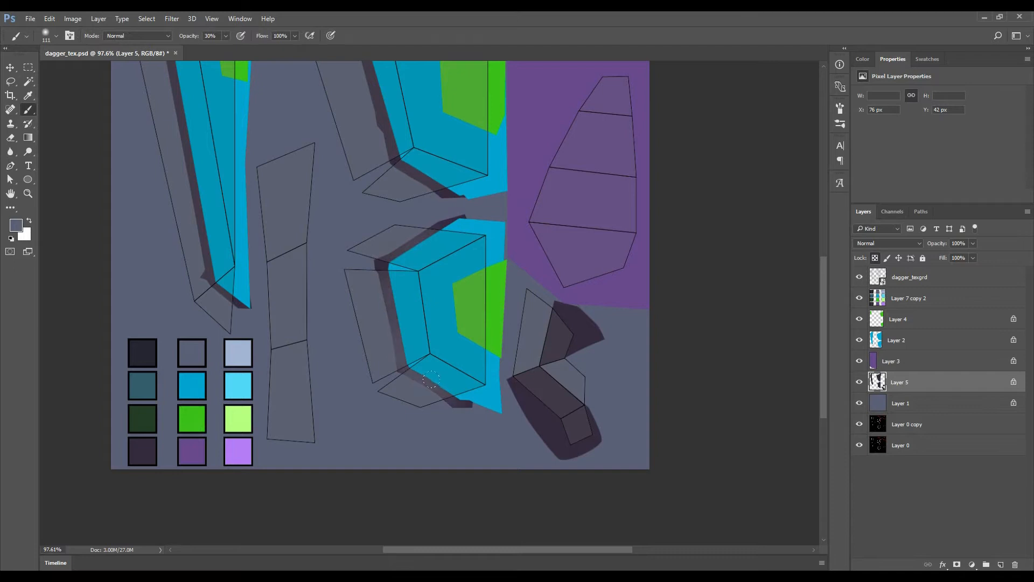
pyautogui.moveTo(382, 272); pyautogui.dragTo(405, 395)
# - Reduce the dagger_texgrd wireframe layer's opacity to 10% and reselect Layer 5
pyautogui.click(909, 277)
pyautogui.press('v')
pyautogui.press('1')
pyautogui.click(903, 382)
# - Brush soft slate along the outer edges of the shadows around the upper and tall blue areas
pyautogui.press('b')
pyautogui.moveTo(405, 253); pyautogui.dragTo(379, 141)
pyautogui.moveTo(388, 131); pyautogui.dragTo(462, 96)
pyautogui.moveTo(181, 125); pyautogui.dragTo(229, 400)
pyautogui.moveTo(237, 411); pyautogui.dragTo(260, 427)
pyautogui.moveTo(446, 306); pyautogui.dragTo(469, 319)
# - Add a new empty layer directly above Layer 5
pyautogui.scroll(-3, 374, 337)
pyautogui.press('v')
pyautogui.press('p')
pyautogui.click(1001, 566)
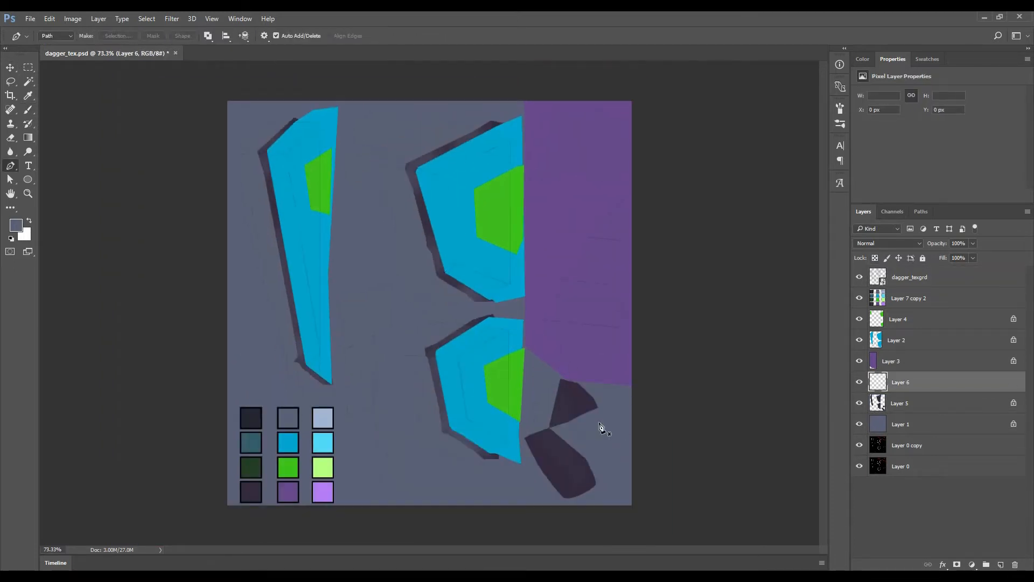
# - Shade the two dark shapes of the small angular piece on Layer 5 with soft slate brush strokes
pyautogui.hotkey('alt', '[')
pyautogui.press('b')
pyautogui.moveTo(562, 453); pyautogui.dragTo(586, 491)
pyautogui.moveTo(555, 418); pyautogui.dragTo(563, 416)
# - Return to Layer 6 and sample the light slate-blue swatch as foreground and the near-black swatch as background colour
pyautogui.press('p')
pyautogui.hotkey('alt', ']')
pyautogui.press('b')
pyautogui.keyDown('alt'); pyautogui.click(323, 418); pyautogui.keyUp('alt')
pyautogui.press('x')
pyautogui.keyDown('alt'); pyautogui.click(252, 417); pyautogui.keyUp('alt')
pyautogui.press('p')
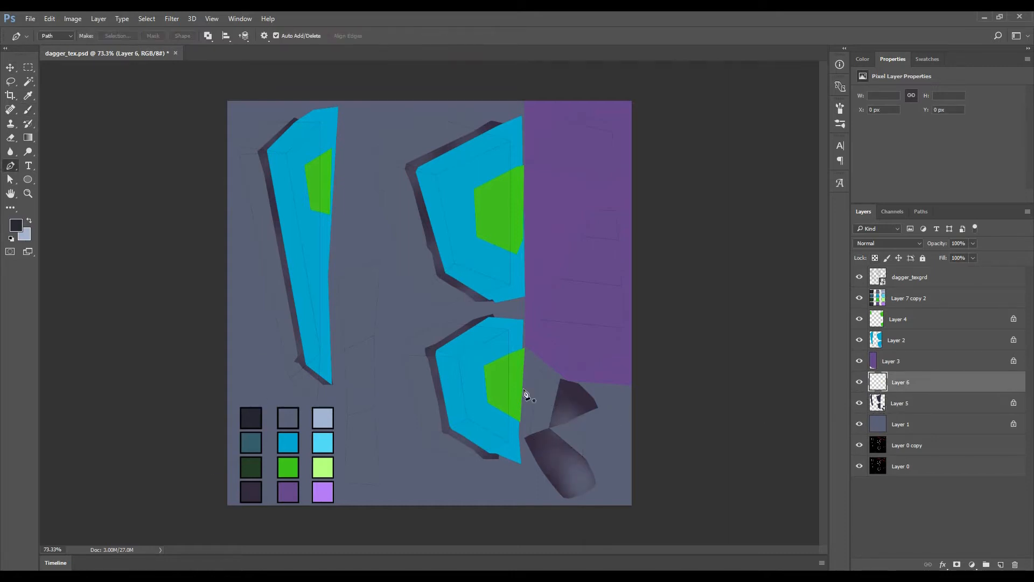
pyautogui.press('x')
# - Outline highlight shapes with pointed corner ornaments around the lower blue area's shadow, fill them light slate-blue and save the file
pyautogui.scroll(10, 443, 325)
pyautogui.click(400, 389)
pyautogui.moveTo(398, 397); pyautogui.dragTo(398, 400)
pyautogui.click(398, 411)
pyautogui.moveTo(424, 499); pyautogui.dragTo(375, 263)
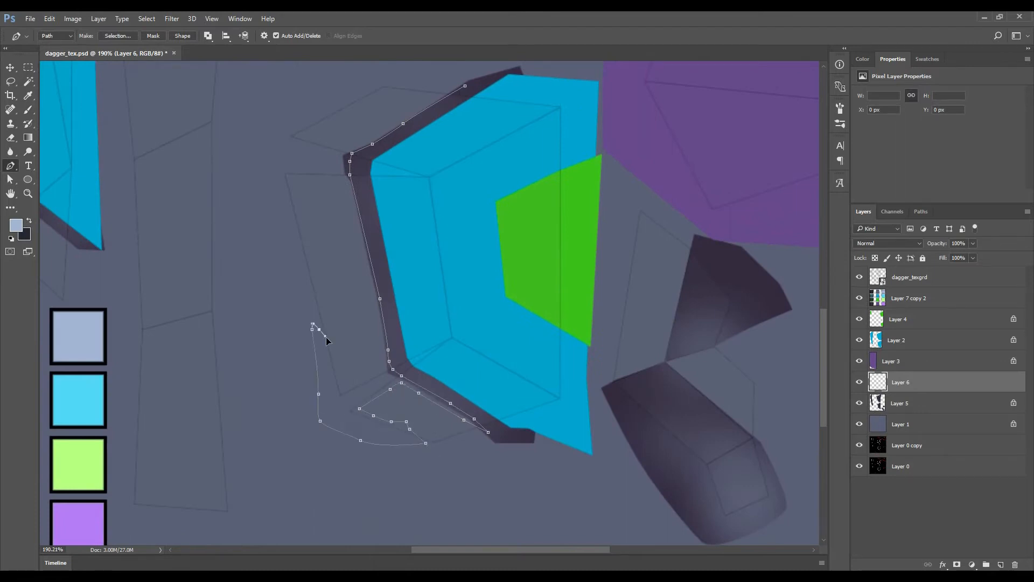
pyautogui.scroll(3, 378, 296)
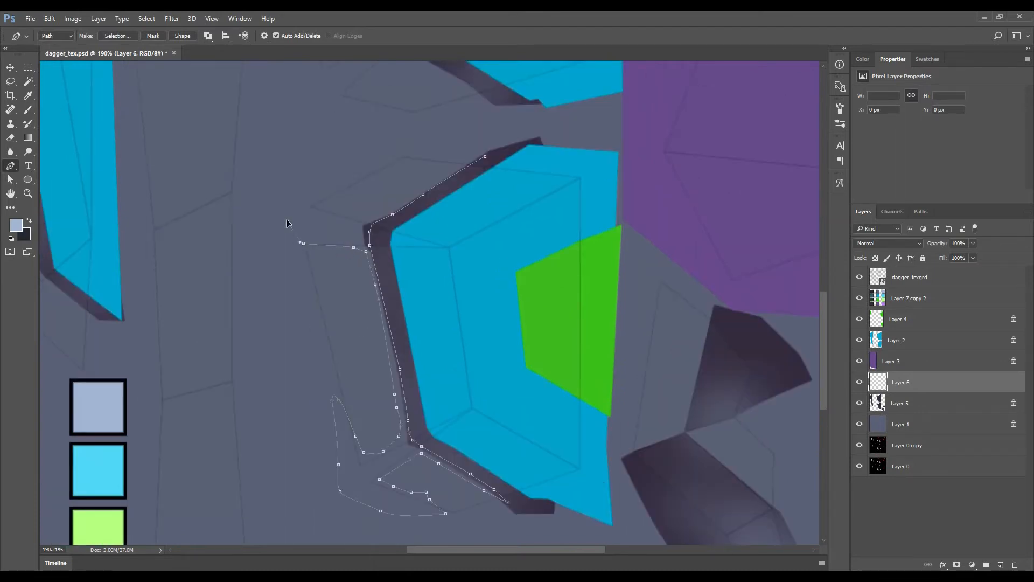
pyautogui.hotkey('ctrl', 'Return')
pyautogui.hotkey('alt', 'BackSpace')
pyautogui.hotkey('ctrl', 'd')
pyautogui.press('v')
pyautogui.hotkey('ctrl', 's')
# - Outline a highlight ornament at the lower outer corner of the upper blue area's shadow and fill it light slate-blue
pyautogui.scroll(-4, 471, 273)
pyautogui.moveTo(471, 273); pyautogui.dragTo(513, 355)
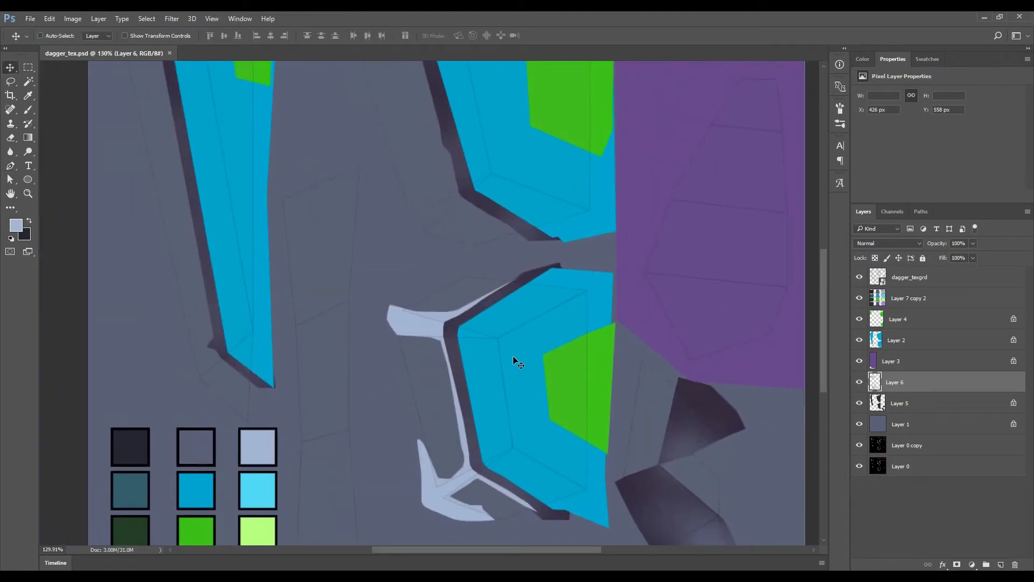
pyautogui.press('p')
pyautogui.moveTo(482, 180); pyautogui.dragTo(508, 385)
pyautogui.scroll(1, 508, 385)
pyautogui.moveTo(545, 439); pyautogui.dragTo(540, 439)
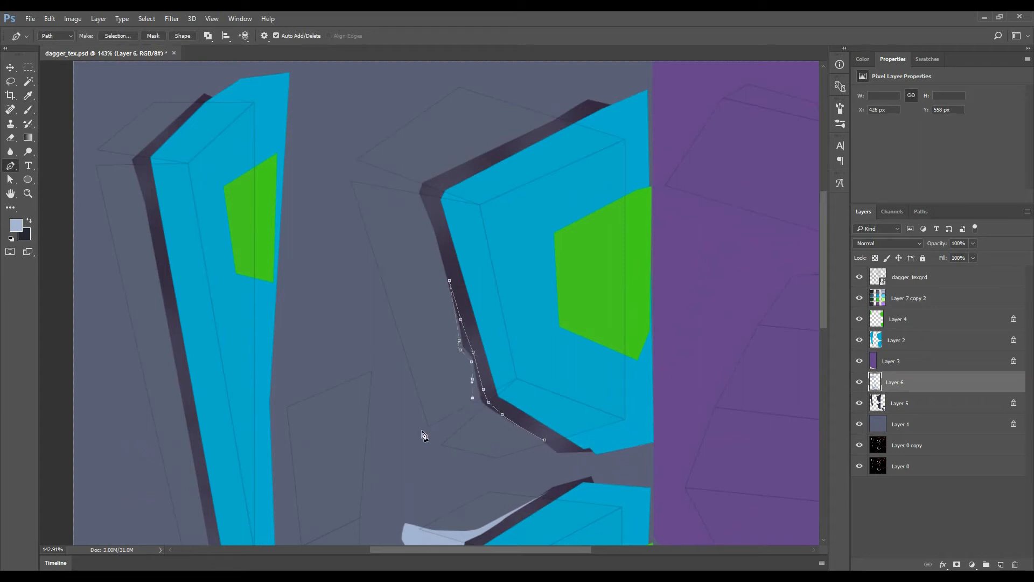
pyautogui.moveTo(483, 414); pyautogui.dragTo(502, 418)
pyautogui.hotkey('ctrl', 'Return')
pyautogui.hotkey('alt', 'BackSpace')
pyautogui.hotkey('ctrl', 'd')
# - Outline a hooked highlight ornament at the upper outer corner of the upper blue area and fill it light slate-blue
pyautogui.moveTo(465, 210); pyautogui.dragTo(499, 312)
pyautogui.click(557, 236)
pyautogui.click(473, 280)
pyautogui.click(463, 285)
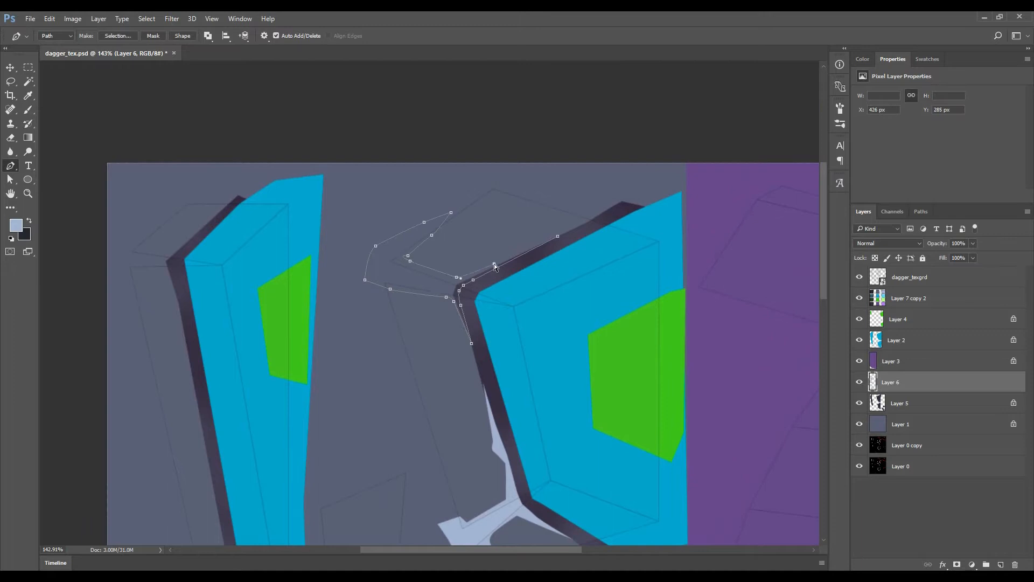
pyautogui.click(557, 236)
pyautogui.hotkey('ctrl', 'Return')
pyautogui.hotkey('alt', 'BackSpace')
pyautogui.hotkey('ctrl', 'd')
# - Outline a long thin highlight along the outer edge and top corner of the tall blue area's shadow and fill it light slate-blue
pyautogui.moveTo(237, 211); pyautogui.dragTo(431, 196)
pyautogui.click(364, 256)
pyautogui.moveTo(383, 318); pyautogui.dragTo(369, 216)
pyautogui.moveTo(376, 260); pyautogui.dragTo(346, 122)
pyautogui.click(375, 277)
pyautogui.click(379, 301)
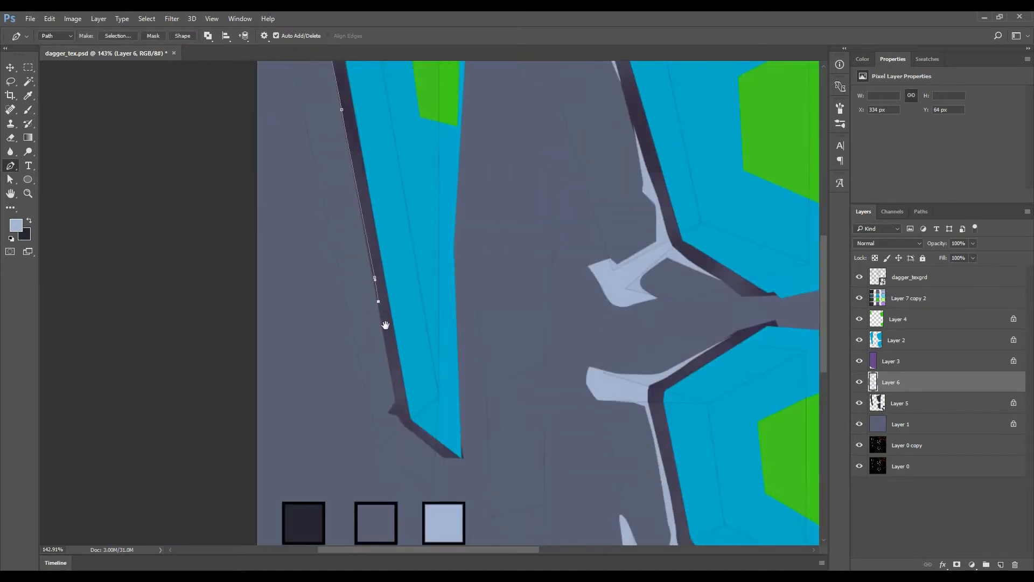
pyautogui.moveTo(385, 325); pyautogui.dragTo(359, 192)
pyautogui.click(367, 250)
pyautogui.click(369, 268)
pyautogui.click(356, 217)
pyautogui.moveTo(326, 63); pyautogui.dragTo(399, 404)
pyautogui.click(373, 251)
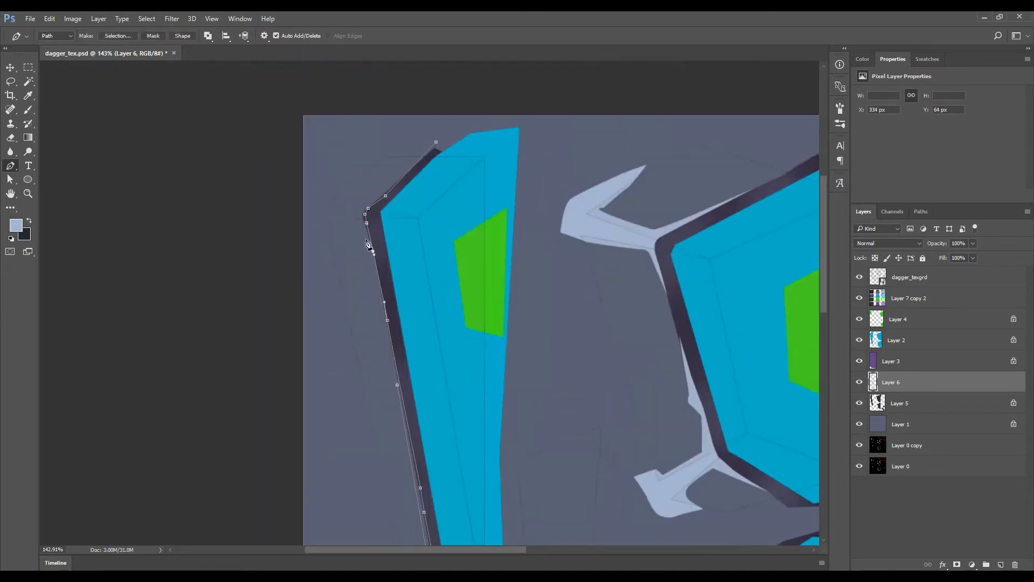
pyautogui.hotkey('ctrl', 'Return')
pyautogui.hotkey('alt', 'BackSpace')
pyautogui.hotkey('ctrl', 'd')
# - Outline a thin highlight strip along the lower slanted edge of the tall blue area's shadow and fill it light slate-blue
pyautogui.moveTo(311, 373); pyautogui.dragTo(377, 372)
pyautogui.click(272, 343)
pyautogui.click(313, 375)
pyautogui.click(335, 393)
pyautogui.click(344, 413)
pyautogui.hotkey('ctrl', 'Return')
pyautogui.hotkey('alt', 'BackSpace')
pyautogui.hotkey('ctrl', 'd')
# - Extend the tall area's lower highlight strip with a downward tail filled in light slate-blue
pyautogui.click(343, 414)
pyautogui.click(313, 380)
pyautogui.hotkey('ctrl', 'Return')
pyautogui.hotkey('alt', 'BackSpace')
pyautogui.hotkey('ctrl', 'd')
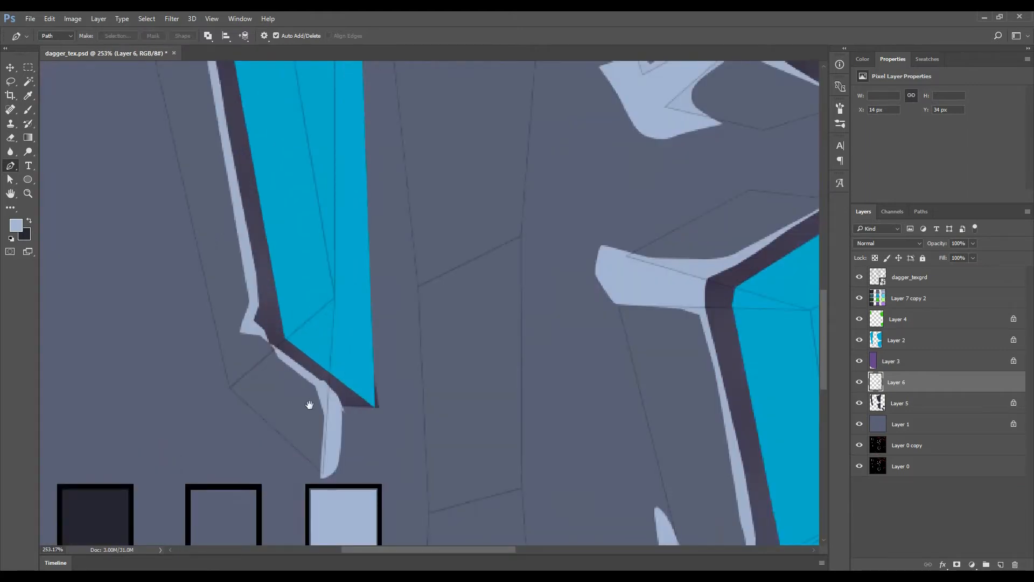
# - Outline a pointed highlight around the bottom outer corner of the tall piece, joining the downward tail, and fill it light slate-blue
pyautogui.moveTo(309, 406); pyautogui.dragTo(446, 404)
pyautogui.click(461, 441)
pyautogui.moveTo(453, 452); pyautogui.dragTo(445, 446)
pyautogui.click(448, 480)
pyautogui.hotkey('ctrl', 'Return')
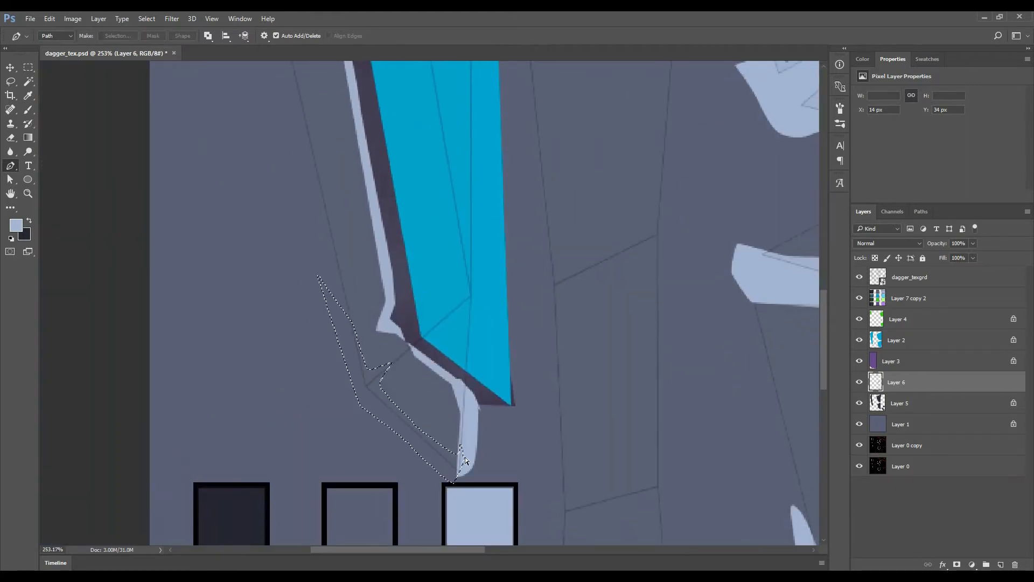
pyautogui.hotkey('alt', 'BackSpace')
pyautogui.hotkey('ctrl', 'd')
# - Outline a slender highlight along the outer border of the upper middle piece, between its two corner ornaments, and fill it light slate-blue
pyautogui.scroll(-4, 463, 454)
pyautogui.moveTo(577, 64); pyautogui.dragTo(420, 208)
pyautogui.scroll(2, 419, 208)
pyautogui.click(392, 196)
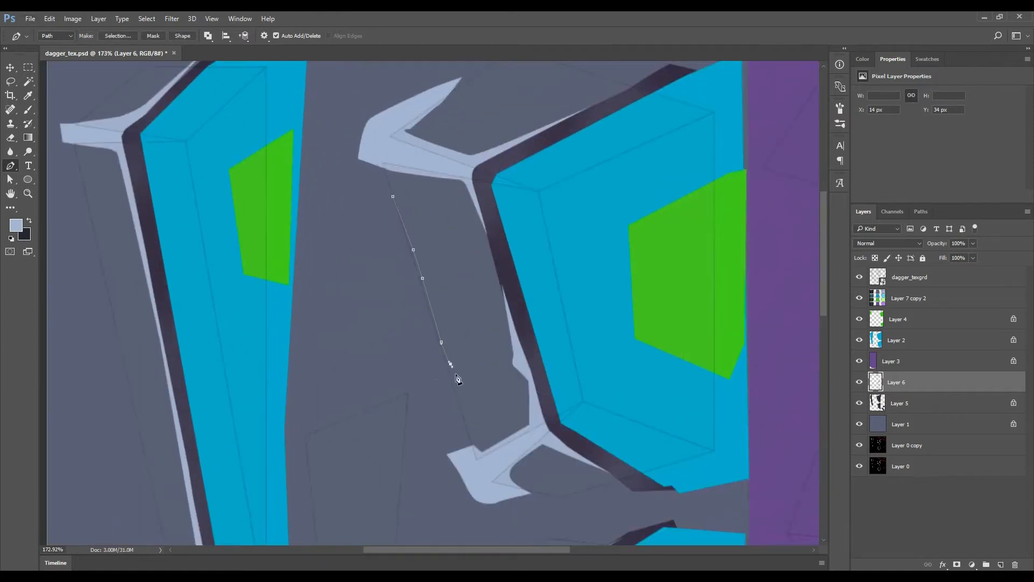
pyautogui.hotkey('ctrl', 'Return')
pyautogui.hotkey('alt', 'BackSpace')
pyautogui.hotkey('ctrl', 'd')
# - Outline a small pointed highlight on the outer border of the lower middle piece and fill it light slate-blue
pyautogui.scroll(-3, 385, 210)
pyautogui.scroll(4, 395, 279)
pyautogui.click(414, 349)
pyautogui.click(387, 297)
pyautogui.hotkey('ctrl', 'Return')
pyautogui.hotkey('alt', 'BackSpace')
pyautogui.hotkey('ctrl', 'd')
# - Select Layer 5, unlock its transparent pixels and make the near-black swatch colour the foreground
pyautogui.scroll(-4, 399, 309)
pyautogui.moveTo(419, 339); pyautogui.dragTo(536, 436)
pyautogui.click(893, 404)
pyautogui.click(875, 258)
pyautogui.press('x')
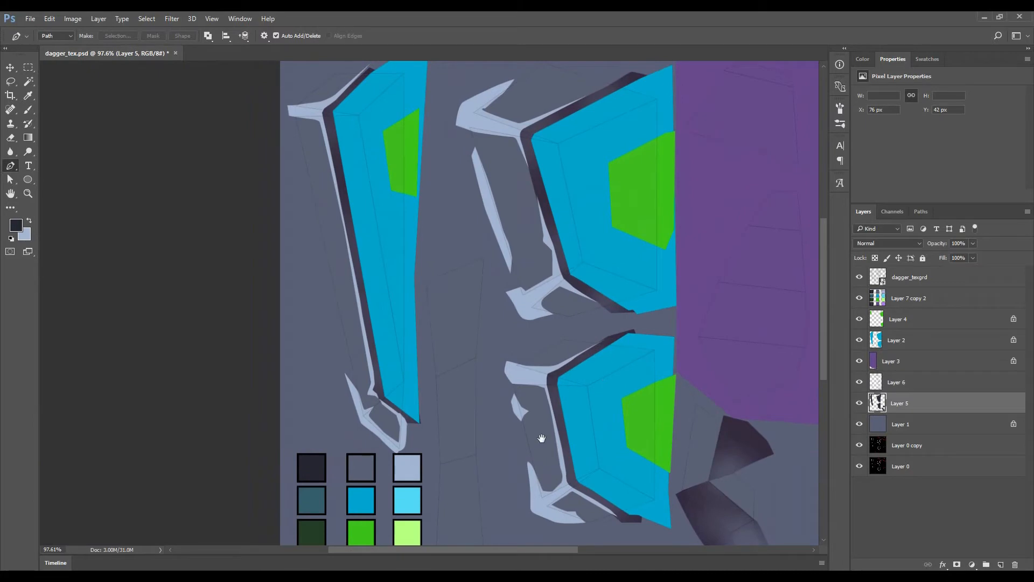
# - Outline two short pointed scratches on the grey outer strip of the lower middle piece and fill them near-black
pyautogui.scroll(-2, 572, 381)
pyautogui.scroll(5, 574, 366)
pyautogui.hotkey('ctrl', 'Return')
pyautogui.hotkey('alt', 'BackSpace')
pyautogui.hotkey('ctrl', 'd')
pyautogui.moveTo(576, 158); pyautogui.dragTo(517, 93)
pyautogui.click(521, 365)
pyautogui.click(504, 363)
pyautogui.hotkey('alt', 'BackSpace')
pyautogui.hotkey('ctrl', 'd')
# - Outline a small pointed nick low on the grey outer strip of the tall piece and fill it near-black
pyautogui.scroll(-5, 517, 363)
pyautogui.moveTo(291, 140); pyautogui.dragTo(490, 367)
pyautogui.scroll(3, 431, 328)
pyautogui.click(459, 318)
pyautogui.click(442, 321)
pyautogui.hotkey('ctrl', 'Return')
pyautogui.hotkey('alt', 'BackSpace')
pyautogui.hotkey('ctrl', 'd')
# - Outline a tiny triangular nick further up the tall piece's grey outer strip and fill it near-black
pyautogui.moveTo(439, 237); pyautogui.dragTo(467, 411)
pyautogui.click(456, 330)
pyautogui.click(434, 324)
pyautogui.hotkey('ctrl', 'Return')
pyautogui.hotkey('alt', 'BackSpace')
pyautogui.hotkey('ctrl', 'd')
# - Outline a small curved mark below the tall piece's upper corner ornament and fill it near-black
pyautogui.moveTo(450, 256)
pyautogui.mouseDown()
pyautogui.moveTo(478, 339)
pyautogui.moveTo(400, 293)
pyautogui.mouseUp()
pyautogui.scroll(3, 454, 321)
pyautogui.click(464, 323)
pyautogui.click(434, 293)
pyautogui.click(464, 323)
pyautogui.hotkey('ctrl', 'Return')
pyautogui.hotkey('alt', 'BackSpace')
pyautogui.hotkey('ctrl', 'd')
# - Outline a shallow arched mark inside the upper ornament of the upper middle piece and fill it near-black
pyautogui.scroll(-5, 463, 323)
pyautogui.moveTo(754, 199); pyautogui.dragTo(517, 242)
pyautogui.scroll(1, 539, 243)
pyautogui.moveTo(557, 238); pyautogui.dragTo(549, 235)
pyautogui.moveTo(519, 218); pyautogui.dragTo(513, 219)
pyautogui.click(556, 238)
pyautogui.hotkey('ctrl', 'Return')
pyautogui.hotkey('alt', 'BackSpace')
pyautogui.hotkey('ctrl', 'd')
# - Outline two short pointed scratches on the grey outer strip of the upper middle piece and fill them near-black
pyautogui.moveTo(485, 361); pyautogui.dragTo(489, 263)
pyautogui.click(486, 312)
pyautogui.click(444, 326)
pyautogui.click(486, 312)
pyautogui.hotkey('ctrl', 'Return')
pyautogui.hotkey('alt', 'BackSpace')
pyautogui.hotkey('ctrl', 'd')
pyautogui.click(496, 368)
pyautogui.hotkey('ctrl', 'd')
# - Outline a small nick just above the lower corner ornament of the upper middle piece and fill it near-black
pyautogui.moveTo(554, 479); pyautogui.dragTo(506, 330)
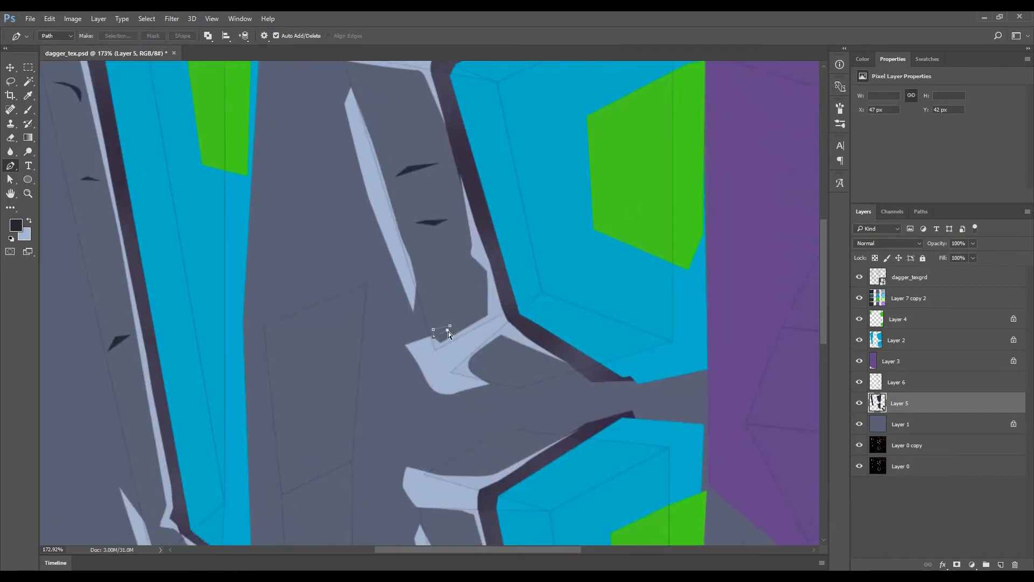
pyautogui.hotkey('ctrl', 'Return')
pyautogui.hotkey('alt', 'BackSpace')
pyautogui.hotkey('ctrl', 'd')
# - Outline a slender diagonal band across the upper part of the narrow grip strip and fill it near-black
pyautogui.scroll(-7, 448, 344)
pyautogui.moveTo(422, 539); pyautogui.dragTo(419, 371)
pyautogui.scroll(6, 393, 185)
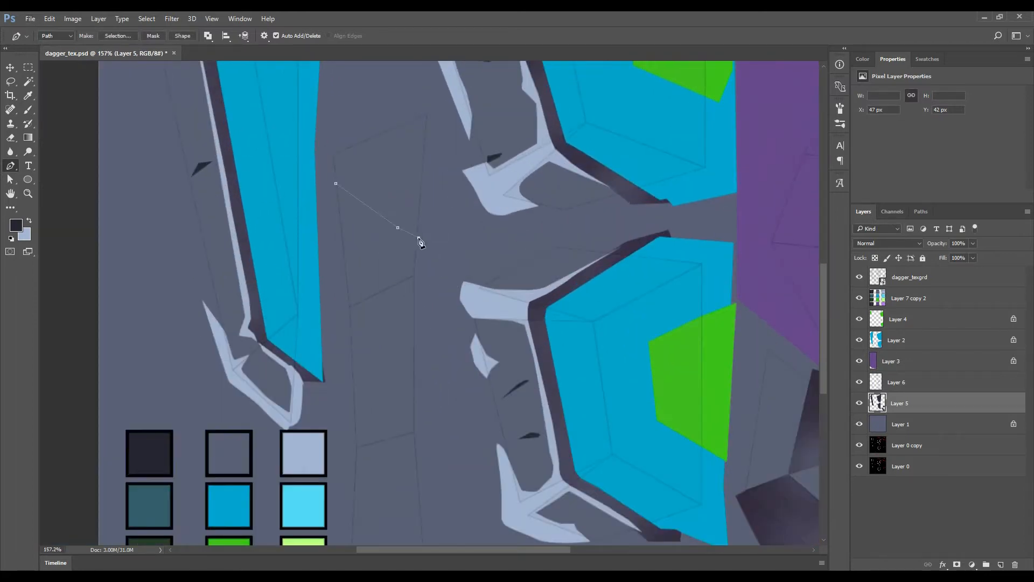
pyautogui.hotkey('ctrl', 'Return')
pyautogui.hotkey('alt', 'BackSpace')
pyautogui.hotkey('ctrl', 'd')
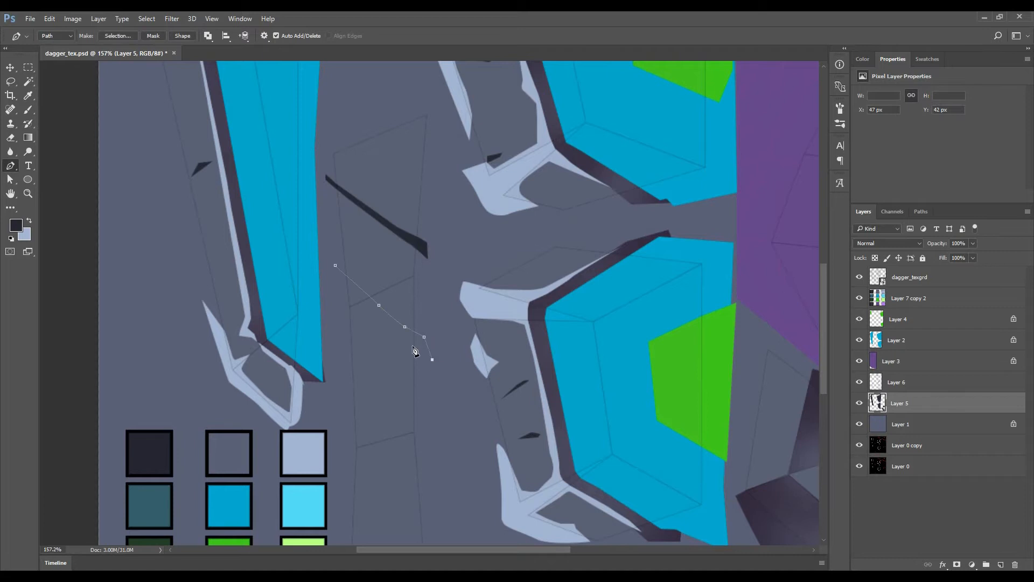
# - Outline two more parallel diagonal bands below the first one on the grip strip and fill them near-black
pyautogui.hotkey('ctrl', 'Return')
pyautogui.hotkey('alt', 'BackSpace')
pyautogui.hotkey('ctrl', 'd')
pyautogui.scroll(-2, 337, 284)
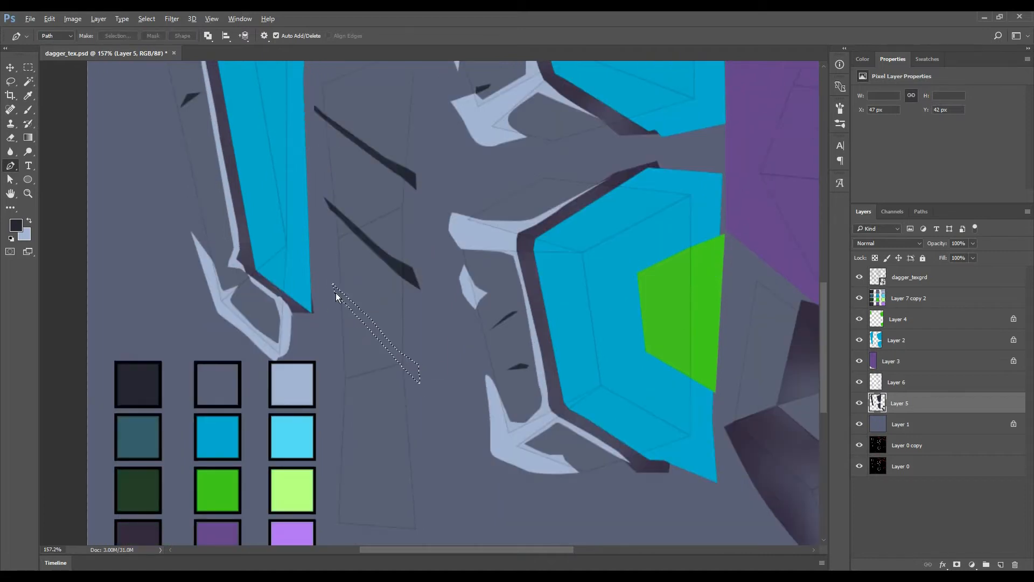
pyautogui.hotkey('alt', 'BackSpace')
pyautogui.hotkey('ctrl', 'd')
# - Outline a fourth diagonal band on the lower part of the grip strip and fill it near-black
pyautogui.click(340, 385)
pyautogui.click(383, 440)
pyautogui.hotkey('ctrl', 'Return')
pyautogui.hotkey('alt', 'BackSpace')
pyautogui.hotkey('ctrl', 'd')
# - Outline a flat band along the bottom end of the grip strip and fill it near-black
pyautogui.scroll(-2, 342, 381)
pyautogui.click(305, 442)
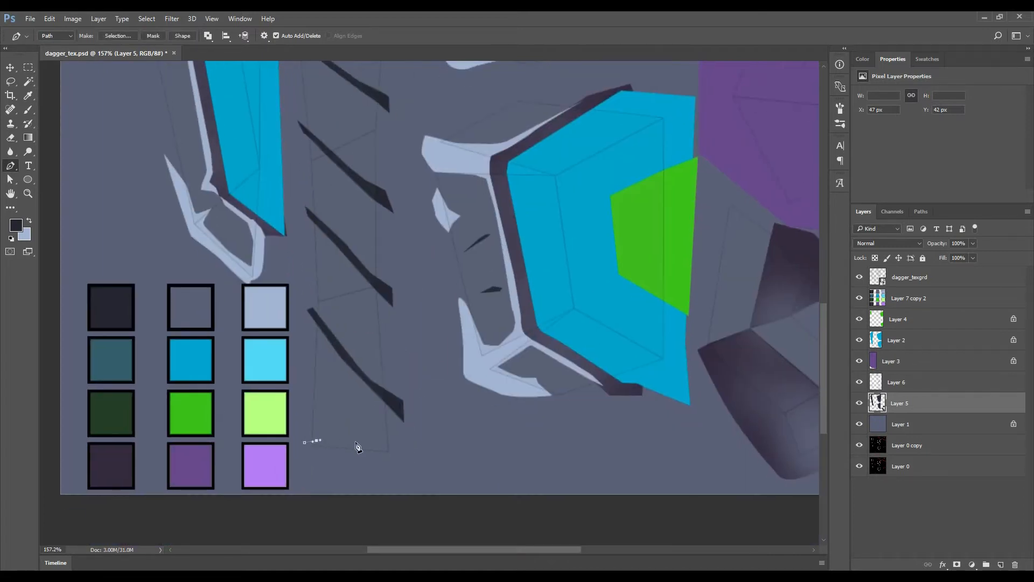
pyautogui.hotkey('alt', 'BackSpace')
pyautogui.hotkey('ctrl', 'd')
# - Outline a slanted band along the top end of the grip strip and fill it near-black
pyautogui.scroll(6, 323, 377)
pyautogui.click(433, 286)
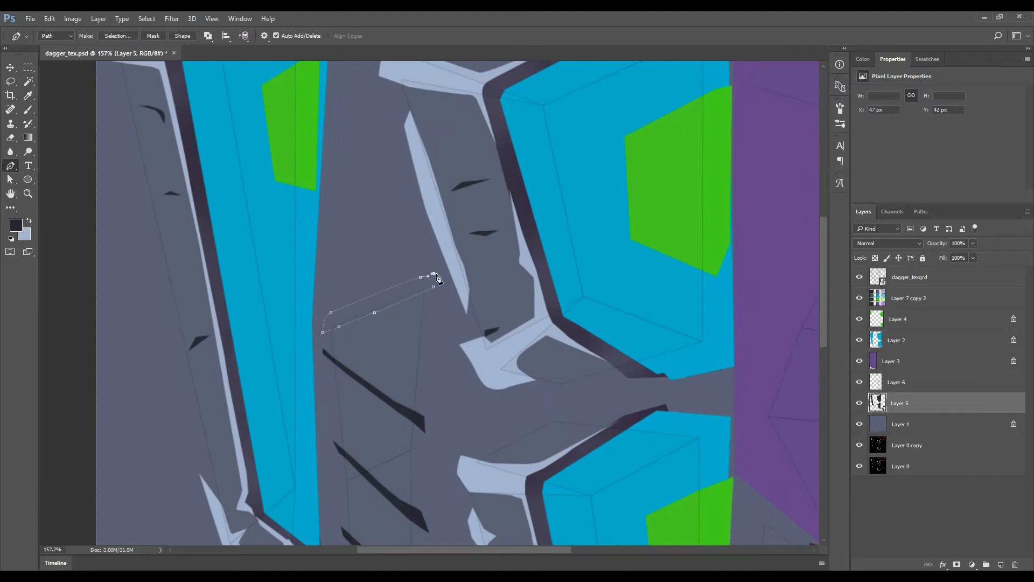
pyautogui.hotkey('ctrl', 'Return')
pyautogui.hotkey('alt', 'BackSpace')
pyautogui.hotkey('ctrl', 'd')
# - Outline a small arched mark on the grey piece beside the dark wedge below the purple area and fill it near-black
pyautogui.scroll(-9, 436, 277)
pyautogui.scroll(14, 582, 434)
pyautogui.hotkey('ctrl', 'Return')
pyautogui.hotkey('alt', 'BackSpace')
pyautogui.hotkey('ctrl', 'd')
# - Outline a thin bent mark under the upper corner ornament of the upper middle piece and fill it near-black
pyautogui.scroll(-12, 549, 316)
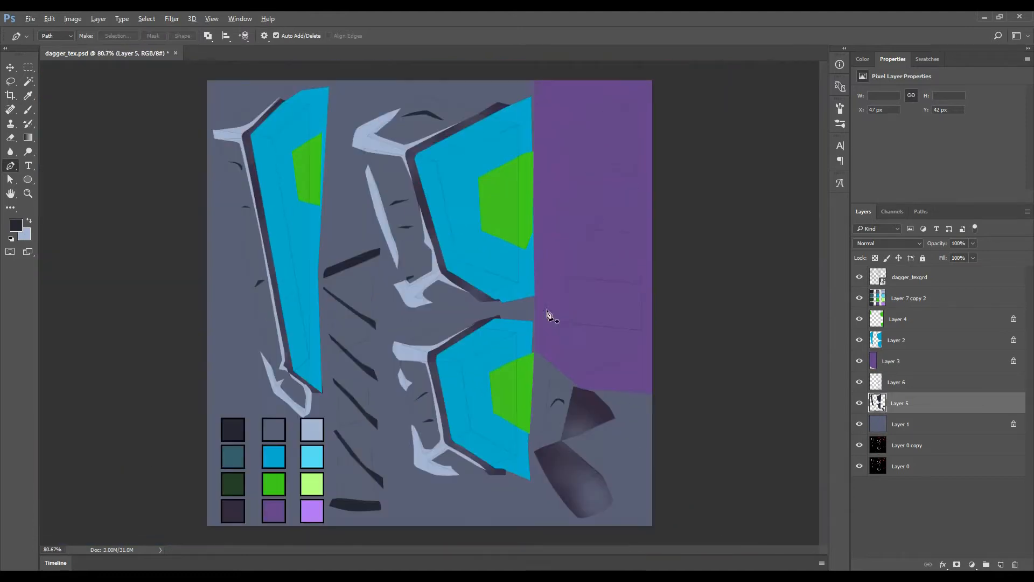
pyautogui.scroll(8, 379, 180)
pyautogui.moveTo(380, 181); pyautogui.dragTo(431, 284)
pyautogui.hotkey('ctrl', 'Return')
pyautogui.hotkey('alt', 'BackSpace')
pyautogui.hotkey('ctrl', 'd')
pyautogui.scroll(-6, 454, 249)
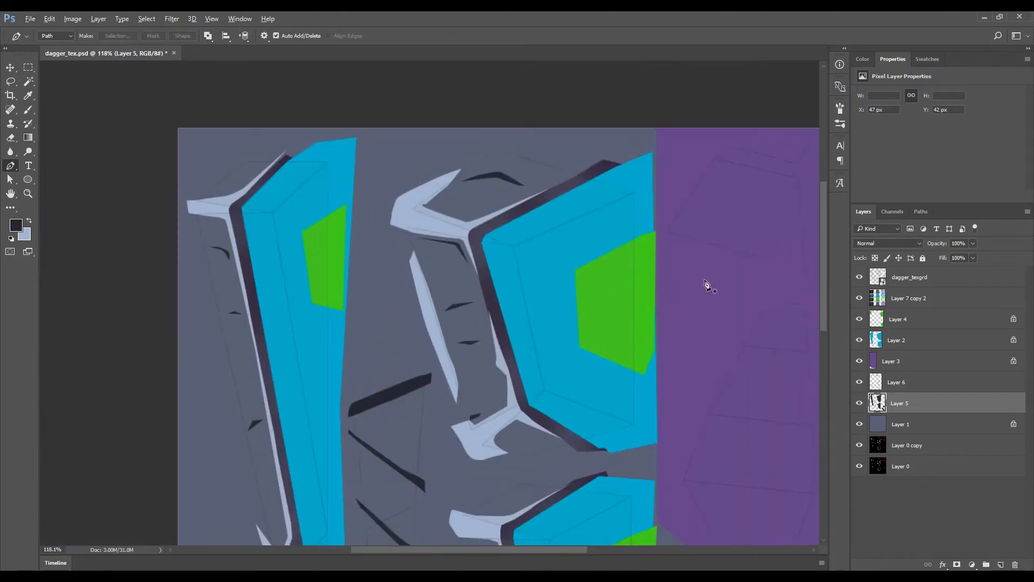
# - Lock Layer 5's transparent pixels and softly brush slate-grey over its near-black marks at 30% opacity
pyautogui.scroll(4, 392, 249)
pyautogui.press('b')
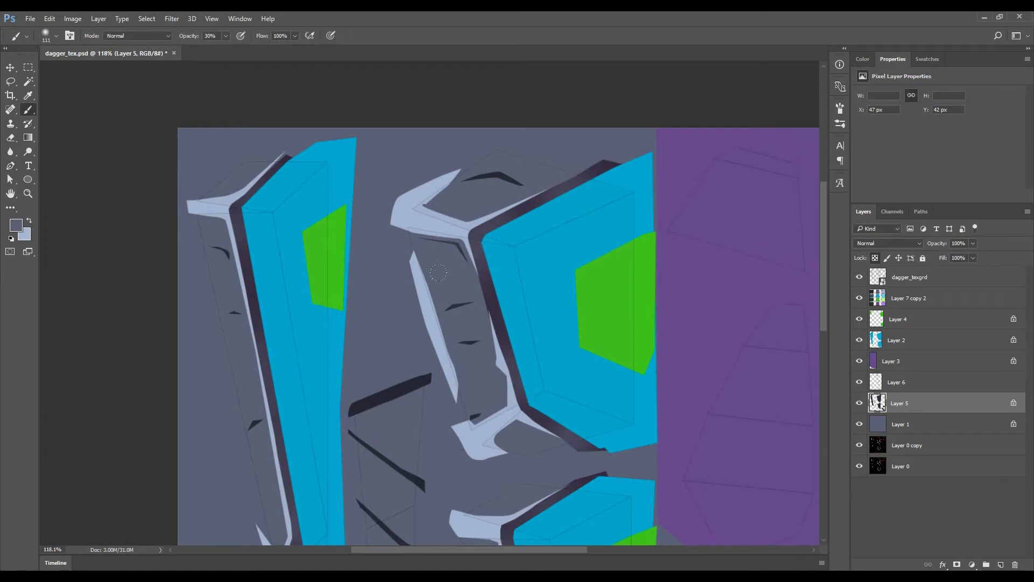
pyautogui.scroll(-5, 211, 329)
pyautogui.hscroll(3, 405, 363)
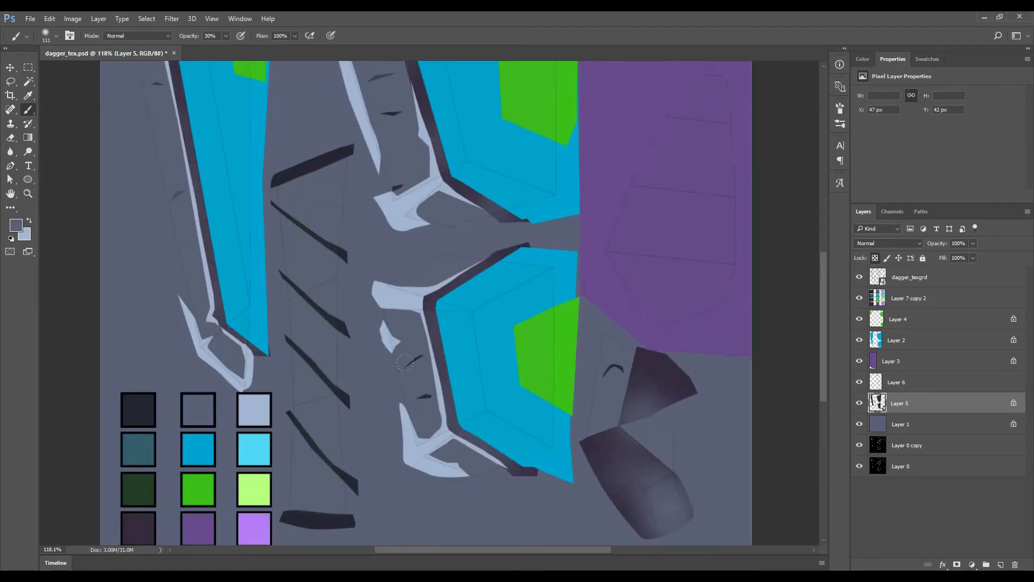
# - Refill Layer 5's shapes with the near-black swatch colour, then softly brush slate-grey over the grip bands and the lowest dark shape
pyautogui.moveTo(235, 344); pyautogui.dragTo(269, 339)
pyautogui.keyDown('alt'); pyautogui.click(170, 405); pyautogui.keyUp('alt')
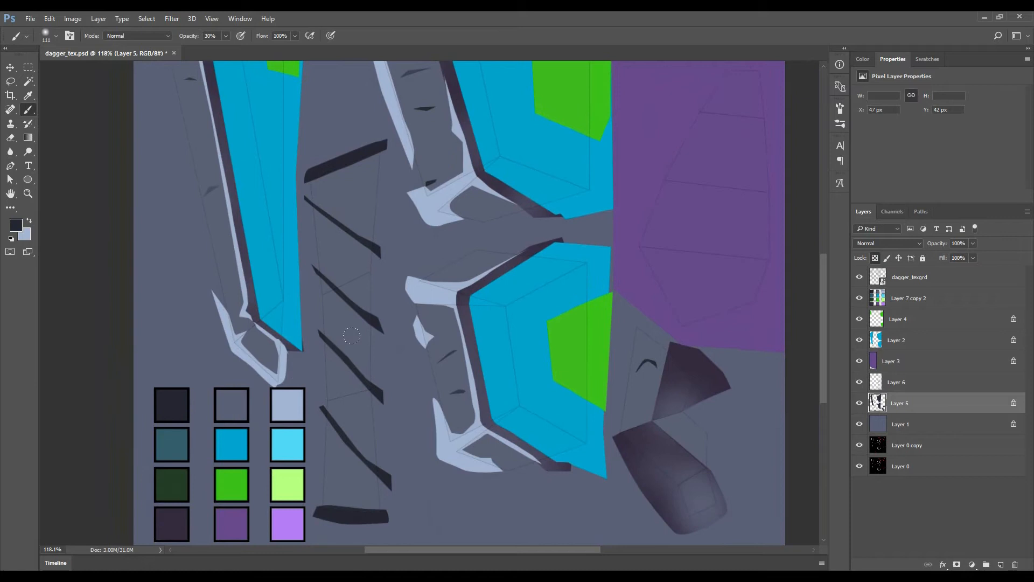
pyautogui.hotkey('alt', 'BackSpace')
pyautogui.scroll(-5, 382, 321)
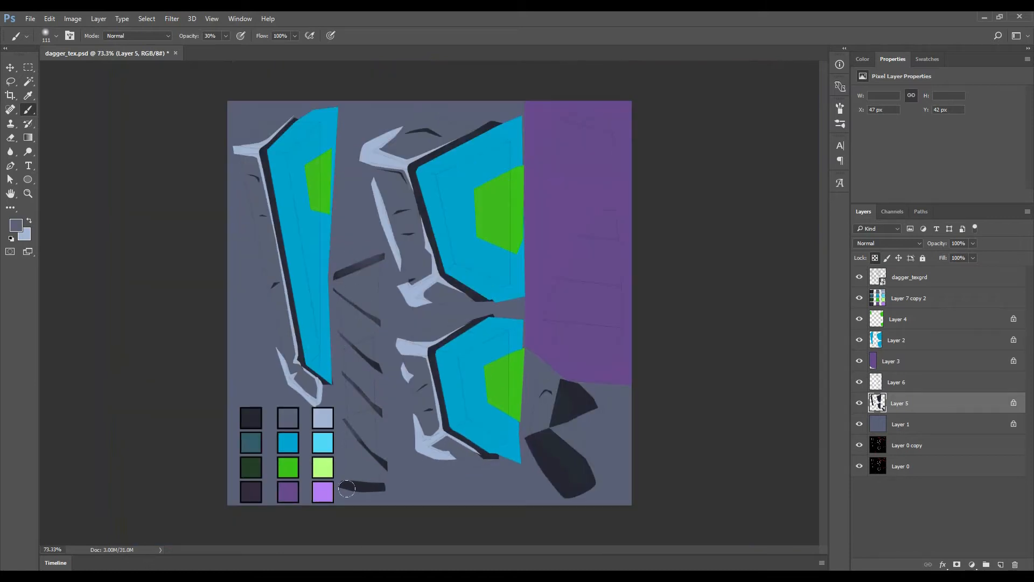
pyautogui.moveTo(589, 467)
pyautogui.mouseDown()
pyautogui.moveTo(566, 457)
pyautogui.moveTo(584, 485)
pyautogui.mouseUp()
# - Select the area around the dark wedge and its neighbouring grey piece with a pen path and softly brush slate-grey along its lower edge
pyautogui.press('p')
pyautogui.click(551, 428)
pyautogui.click(602, 427)
pyautogui.click(531, 368)
pyautogui.hotkey('ctrl', 'Return')
pyautogui.press('b')
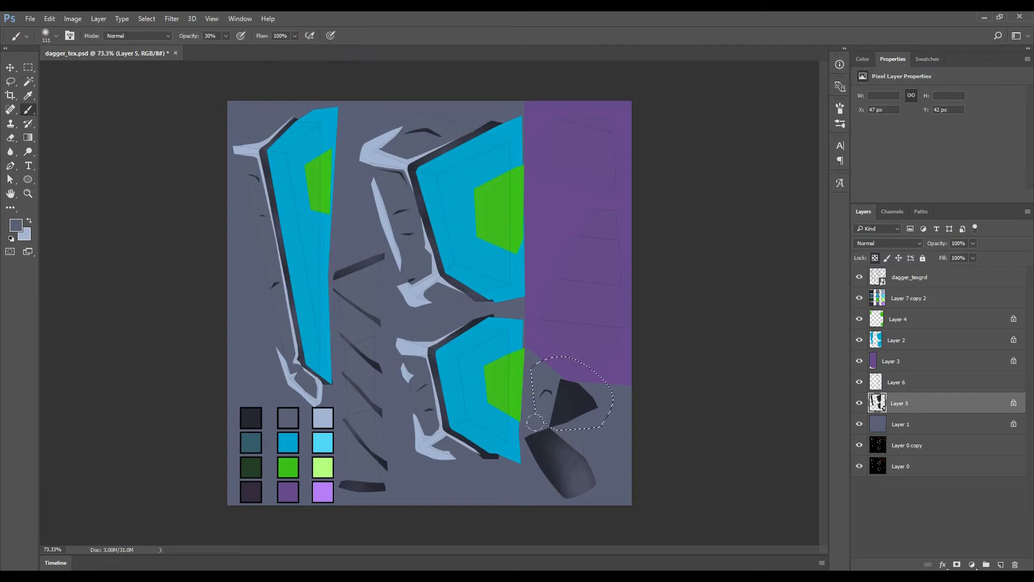
pyautogui.moveTo(535, 422); pyautogui.dragTo(554, 430)
pyautogui.press('p')
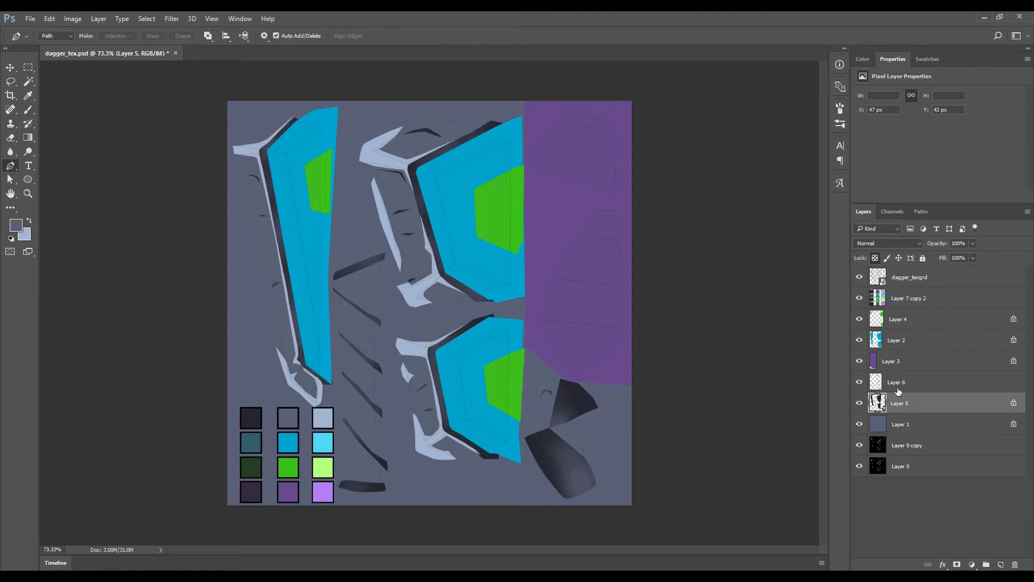
# - On Layer 6, outline a thin highlight beneath the lower scratch of the upper middle piece and fill it light slate-blue
pyautogui.click(890, 382)
pyautogui.press('b')
pyautogui.press('x')
pyautogui.press('p')
pyautogui.scroll(5, 339, 342)
pyautogui.moveTo(458, 178); pyautogui.dragTo(499, 284)
pyautogui.scroll(10, 499, 285)
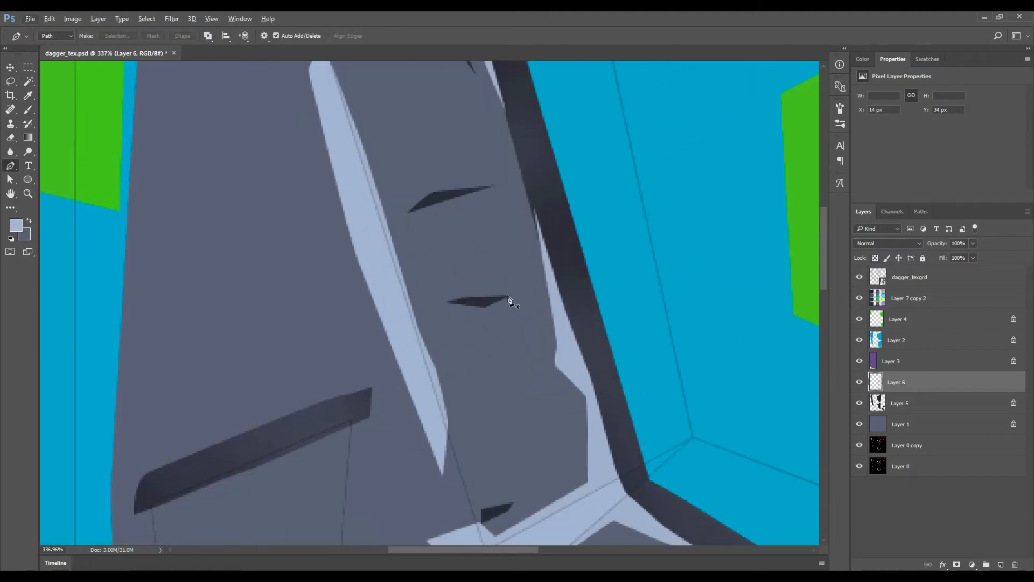
pyautogui.click(483, 309)
pyautogui.hotkey('ctrl', 'Return')
pyautogui.hotkey('alt', 'BackSpace')
pyautogui.hotkey('ctrl', 'd')
# - Outline a thin highlight beneath the upper scratch of the upper middle piece and fill it light slate-blue
pyautogui.scroll(-2, 488, 307)
pyautogui.moveTo(491, 239); pyautogui.dragTo(490, 372)
pyautogui.click(516, 358)
pyautogui.hotkey('ctrl', 'Return')
pyautogui.hotkey('alt', 'BackSpace')
pyautogui.hotkey('ctrl', 'd')
# - Outline a narrow highlight along the bent mark under the upper middle piece's corner ornament and fill it light slate-blue
pyautogui.scroll(3, 480, 409)
pyautogui.moveTo(485, 219); pyautogui.dragTo(515, 329)
pyautogui.click(534, 322)
pyautogui.click(510, 272)
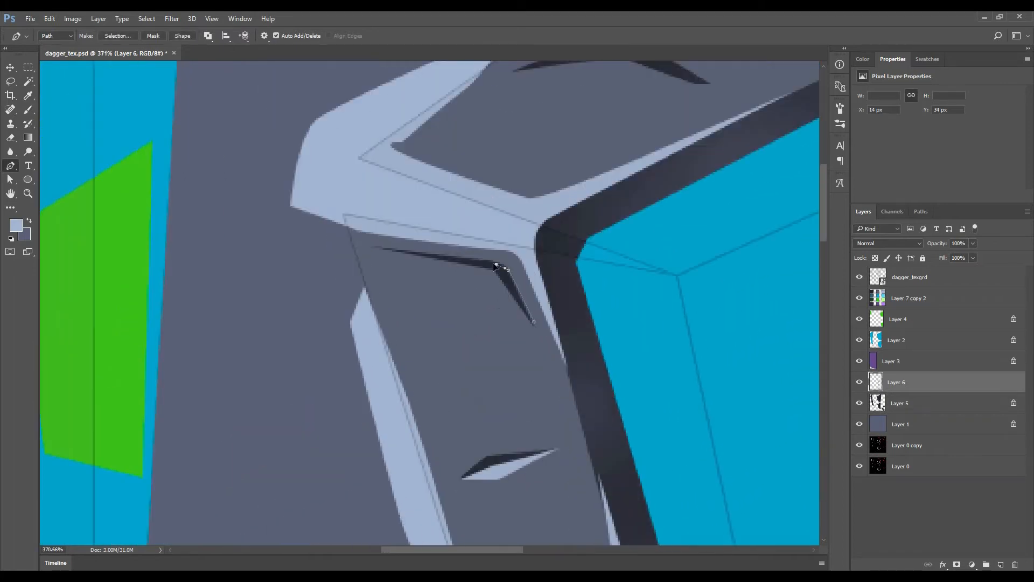
pyautogui.click(533, 322)
pyautogui.hotkey('ctrl', 'Return')
pyautogui.hotkey('alt', 'BackSpace')
pyautogui.hotkey('ctrl', 'd')
# - Outline thin highlights beneath both scratches of the lower middle piece and fill them light slate-blue
pyautogui.scroll(-10, 537, 307)
pyautogui.moveTo(619, 517); pyautogui.dragTo(507, 205)
pyautogui.scroll(11, 467, 355)
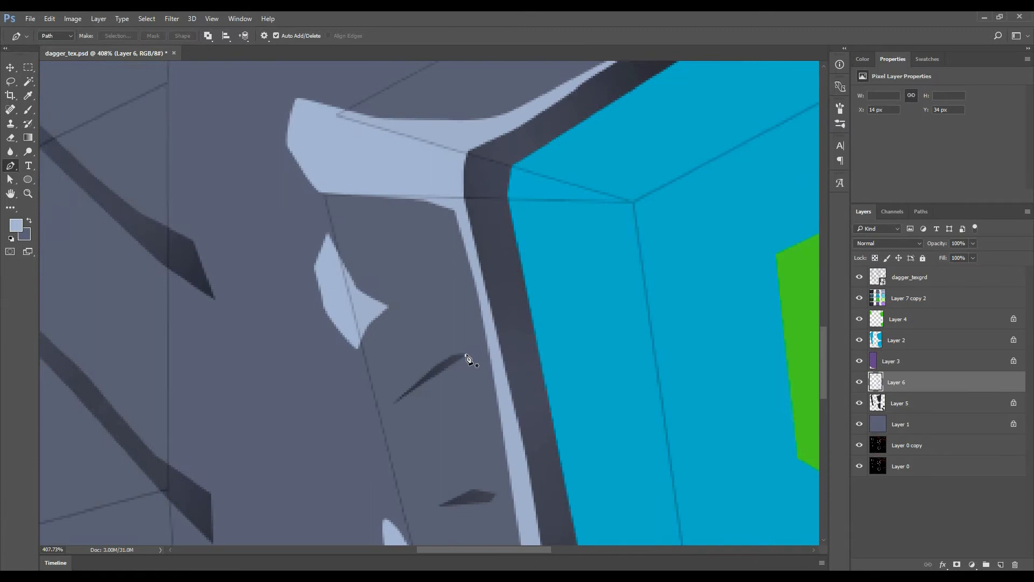
pyautogui.hotkey('ctrl', 'Return')
pyautogui.hotkey('alt', 'BackSpace')
pyautogui.hotkey('ctrl', 'd')
pyautogui.scroll(-2, 474, 383)
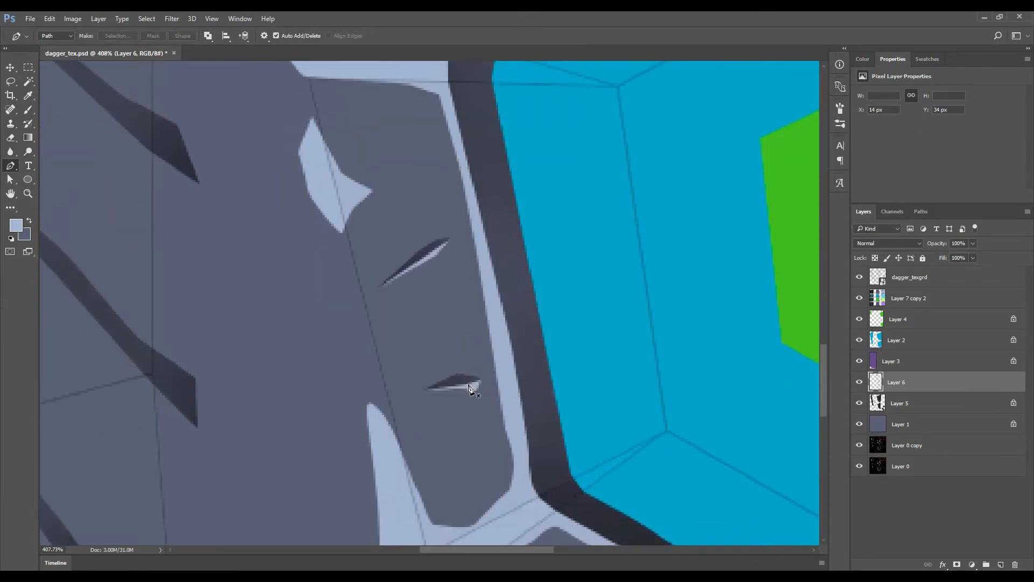
# - Outline a sliver along the upper edge of the lower middle piece's upper scratch and convert the path to a selection
pyautogui.scroll(4, 449, 241)
pyautogui.moveTo(449, 240); pyautogui.dragTo(507, 384)
pyautogui.click(509, 382)
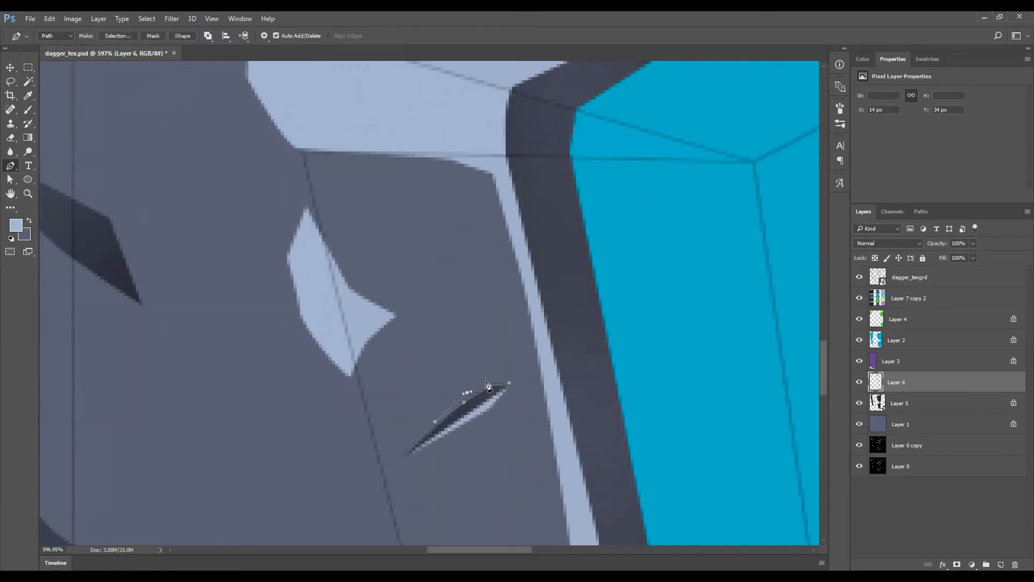
pyautogui.hotkey('ctrl', 'Return')
# - Outline highlights beneath the upper middle piece's lower corner nick and the tall piece's middle nick and fill them light slate-blue
pyautogui.scroll(-6, 474, 394)
pyautogui.scroll(7, 517, 377)
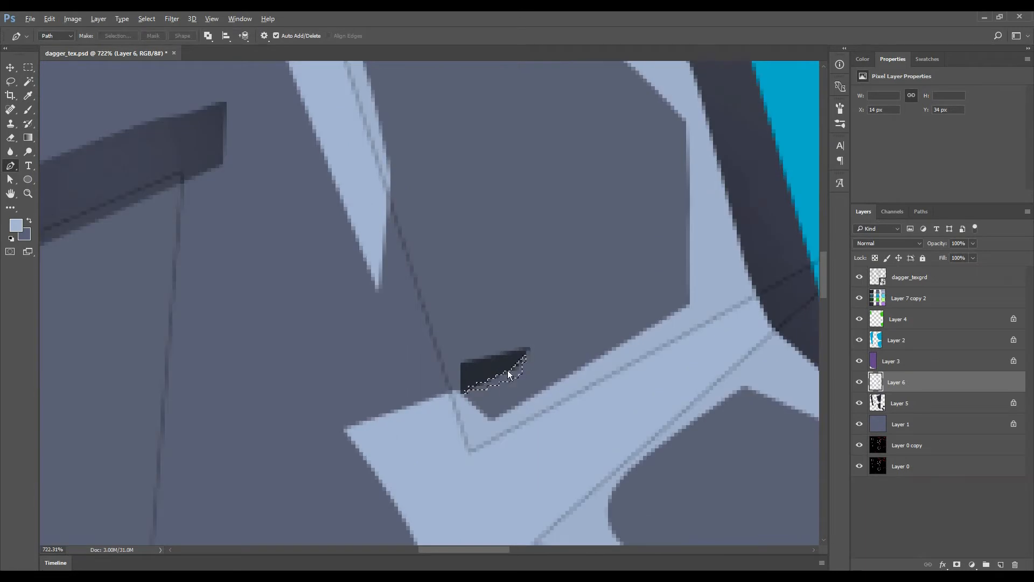
pyautogui.scroll(-6, 509, 372)
pyautogui.scroll(5, 404, 350)
pyautogui.hotkey('alt', 'BackSpace')
pyautogui.hotkey('ctrl', 'd')
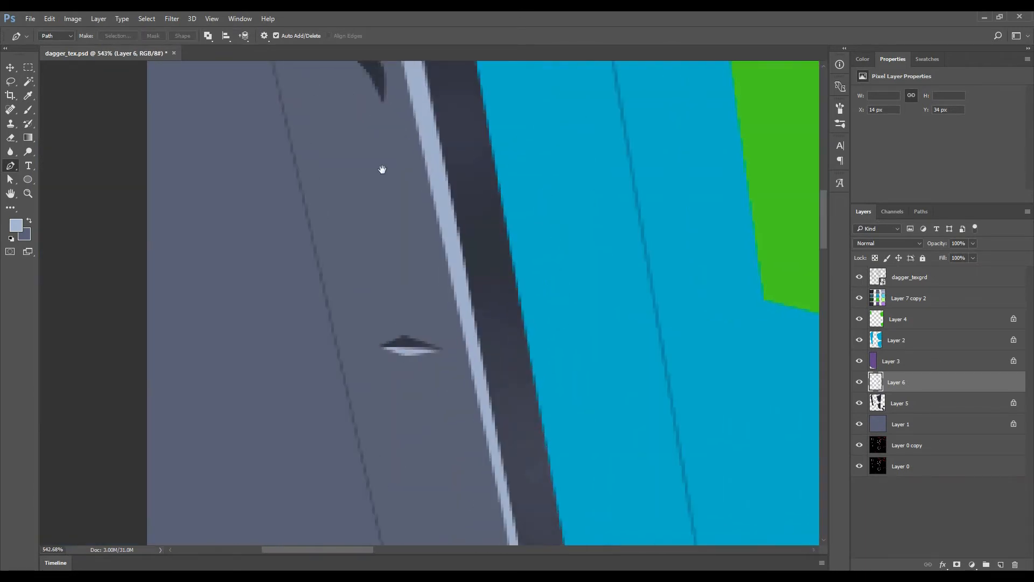
# - Outline a highlight along the curved mark near the top of the tall piece and fill it light slate-blue
pyautogui.moveTo(401, 327); pyautogui.dragTo(440, 519)
pyautogui.moveTo(419, 300); pyautogui.dragTo(413, 265)
pyautogui.click(424, 274)
pyautogui.hotkey('ctrl', 'Return')
pyautogui.hotkey('alt', 'BackSpace')
pyautogui.hotkey('ctrl', 'd')
pyautogui.scroll(-11, 427, 283)
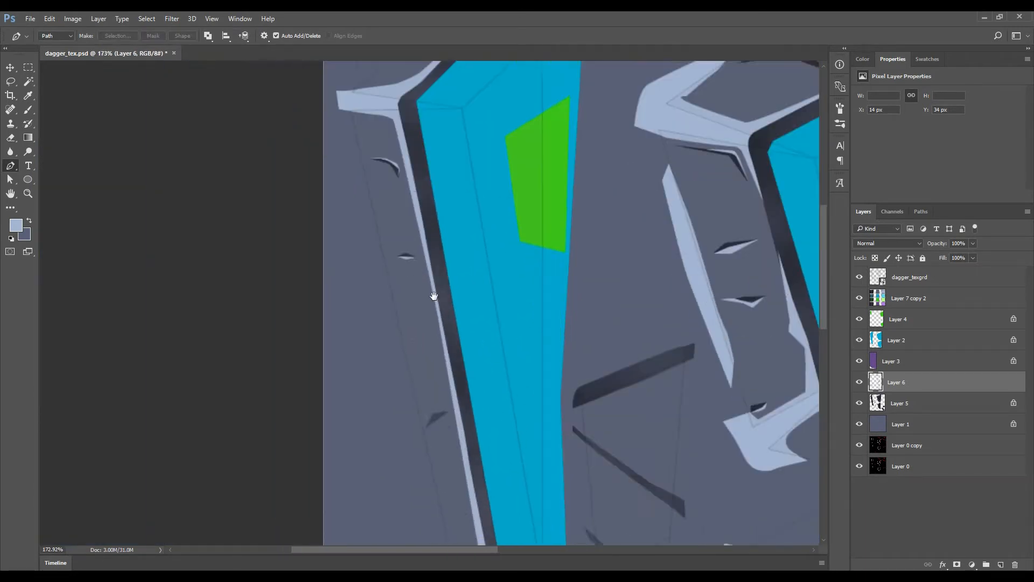
# - Outline a highlight beneath the tall piece's lower nick and fill it light slate-blue
pyautogui.scroll(10, 469, 434)
pyautogui.click(442, 260)
pyautogui.moveTo(418, 285); pyautogui.dragTo(414, 288)
pyautogui.hotkey('ctrl', 'Return')
pyautogui.hotkey('alt', 'BackSpace')
pyautogui.hotkey('ctrl', 'd')
pyautogui.scroll(-11, 377, 311)
# - Outline highlight shapes along the undersides of the four dark diagonal grooves on the narrow handle strip
pyautogui.moveTo(446, 420); pyautogui.dragTo(298, 108)
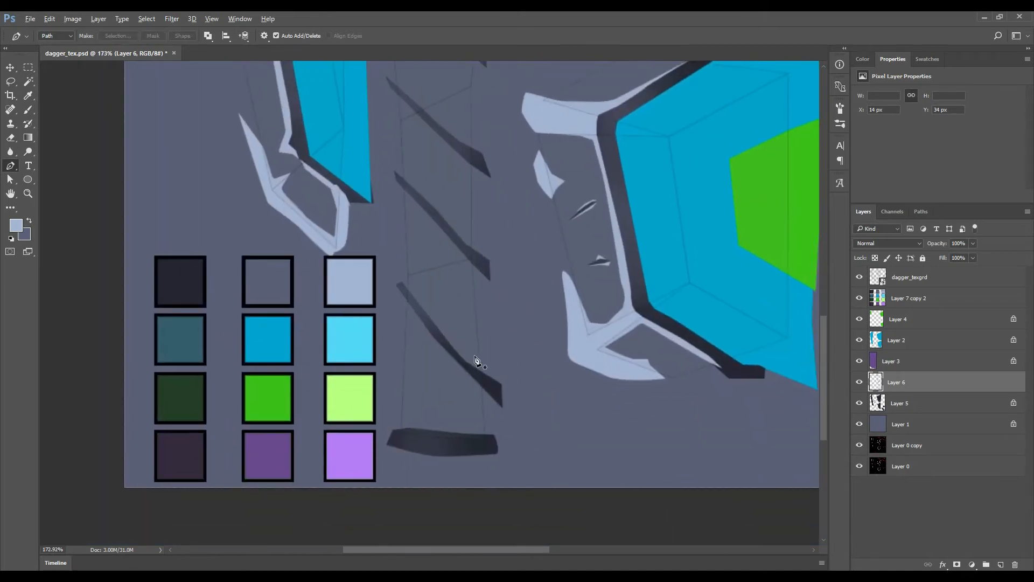
pyautogui.scroll(6, 447, 338)
pyautogui.click(374, 269)
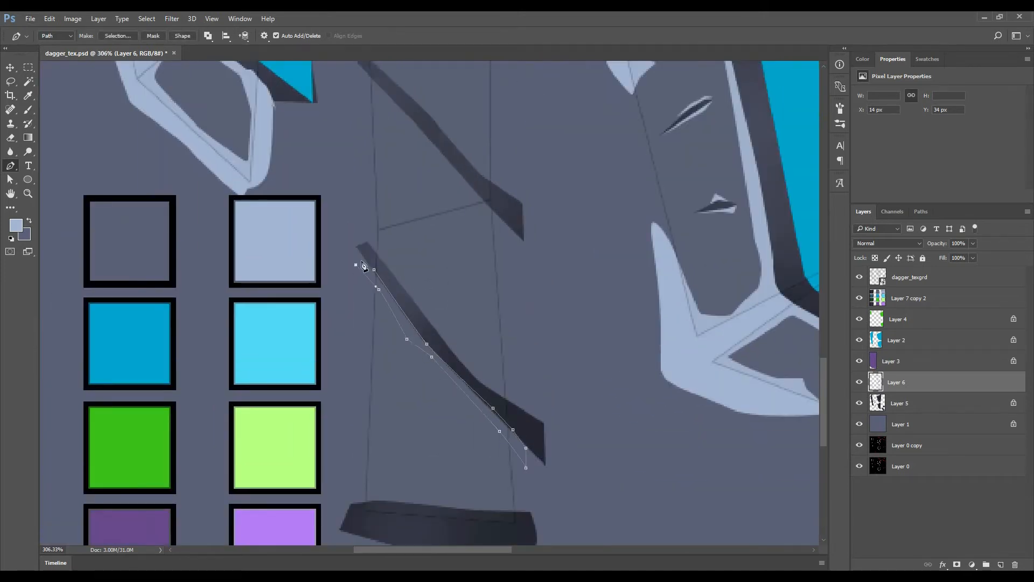
pyautogui.click(361, 255)
pyautogui.scroll(3, 359, 186)
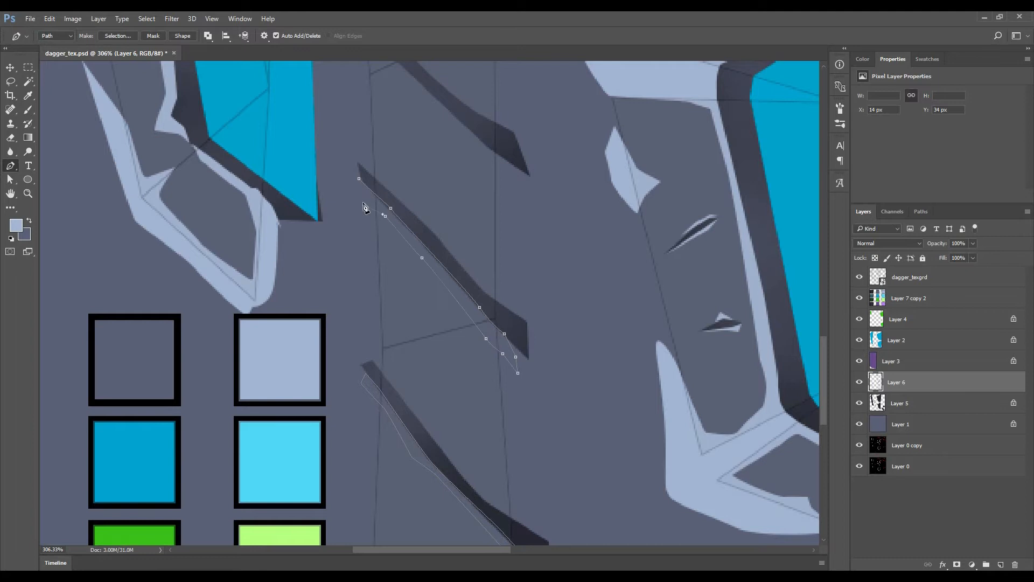
pyautogui.scroll(3, 364, 207)
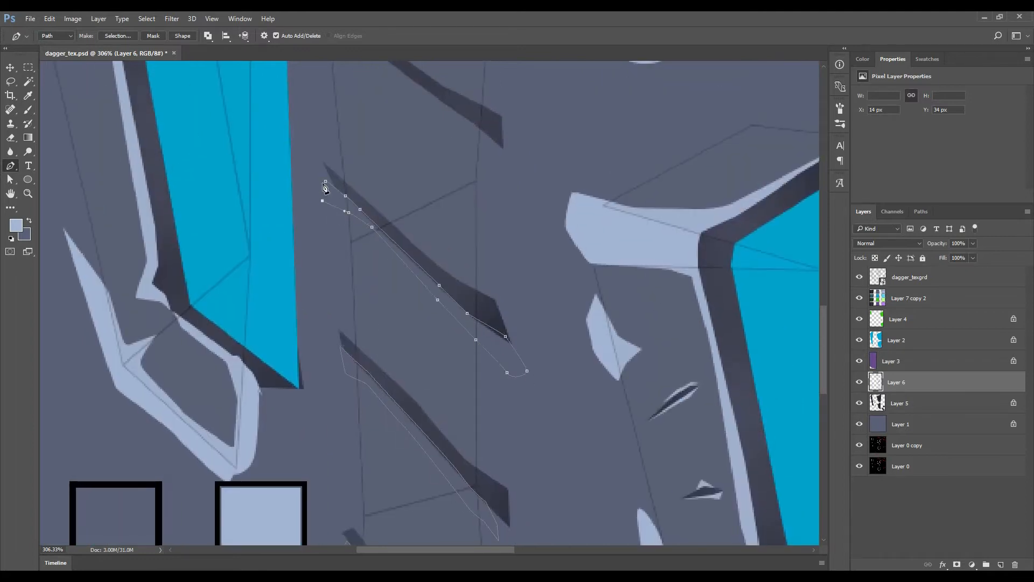
pyautogui.scroll(3, 324, 200)
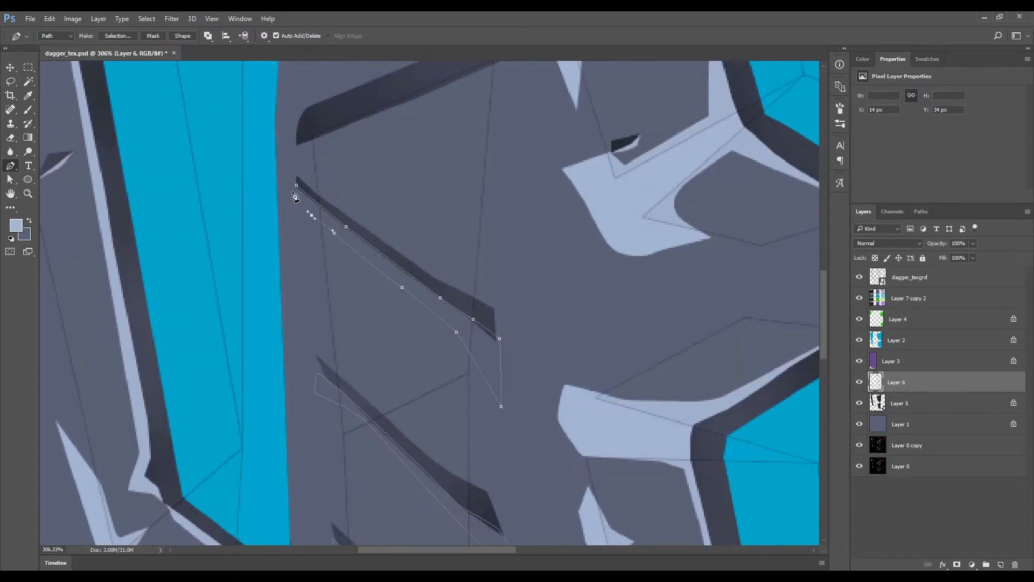
pyautogui.click(297, 186)
# - Outline a sliver beneath the handle strip's uppermost dark band and fill all the outlined shapes light slate-blue
pyautogui.moveTo(447, 101); pyautogui.dragTo(483, 279)
pyautogui.scroll(2, 482, 279)
pyautogui.click(508, 250)
pyautogui.moveTo(411, 293); pyautogui.dragTo(401, 297)
pyautogui.hotkey('ctrl', 'Return')
pyautogui.hotkey('alt', 'BackSpace')
pyautogui.scroll(-6, 464, 411)
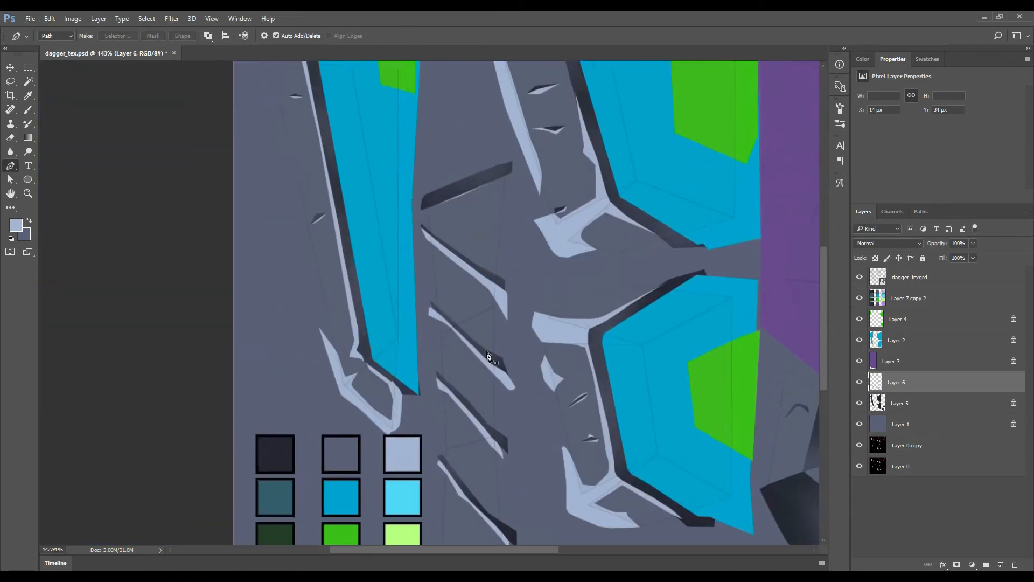
# - Outline a thin highlight along the upper edge of the handle strip's second diagonal groove and fill it light slate-blue
pyautogui.scroll(3, 487, 353)
pyautogui.click(419, 288)
pyautogui.moveTo(518, 367); pyautogui.dragTo(561, 383)
pyautogui.keyDown('alt'); pyautogui.click(518, 367); pyautogui.keyUp('alt')
pyautogui.click(556, 376)
pyautogui.scroll(1, 540, 368)
pyautogui.click(521, 361)
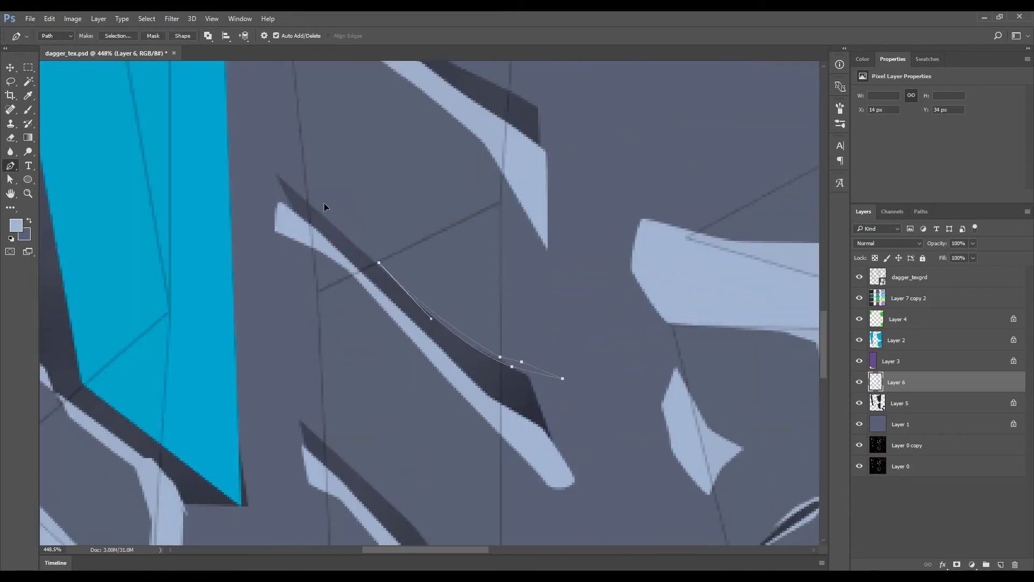
pyautogui.hotkey('ctrl', 'Return')
pyautogui.hotkey('alt', 'BackSpace')
pyautogui.hotkey('ctrl', 'd')
# - Outline a thin highlight along the upper edge of another diagonal groove and fill it light slate-blue
pyautogui.scroll(-4, 512, 358)
pyautogui.scroll(4, 525, 474)
pyautogui.click(379, 282)
pyautogui.moveTo(451, 365); pyautogui.dragTo(456, 371)
pyautogui.click(379, 282)
pyautogui.hotkey('ctrl', 'Return')
pyautogui.hotkey('alt', 'BackSpace')
pyautogui.hotkey('ctrl', 'd')
# - Outline a thin highlight along the upper edge of the lowest diagonal groove and fill it light slate-blue
pyautogui.moveTo(507, 450); pyautogui.dragTo(426, 111)
pyautogui.scroll(2, 352, 307)
pyautogui.click(349, 308)
pyautogui.moveTo(414, 374); pyautogui.dragTo(421, 378)
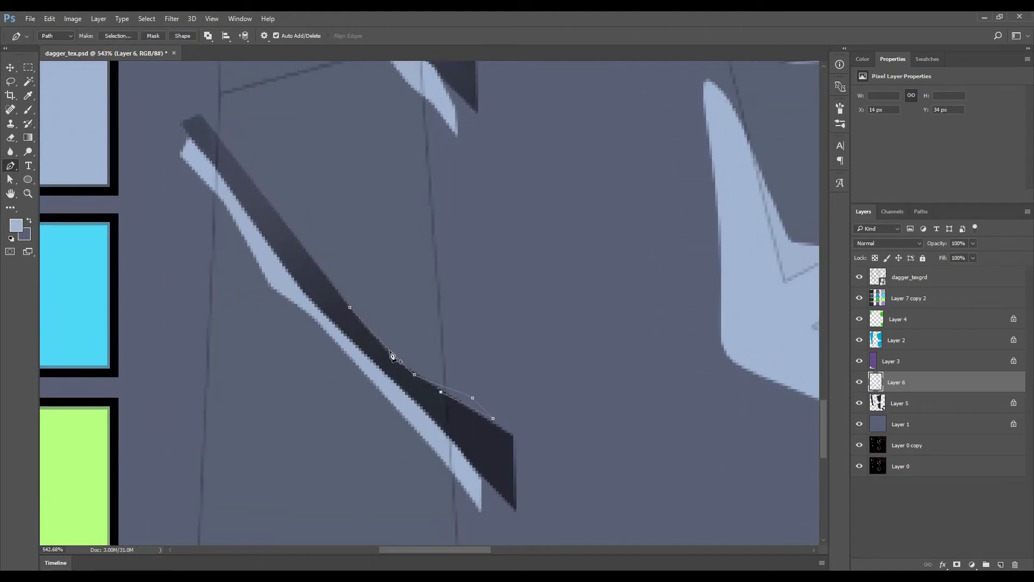
pyautogui.click(349, 307)
pyautogui.hotkey('ctrl', 'Return')
pyautogui.hotkey('alt', 'BackSpace')
pyautogui.hotkey('ctrl', 'd')
pyautogui.scroll(-4, 422, 345)
# - Outline a sliver along the upper edge of the handle strip's bottom dark band and fill it light slate-blue
pyautogui.scroll(2, 449, 445)
pyautogui.click(446, 406)
pyautogui.moveTo(372, 405); pyautogui.dragTo(348, 404)
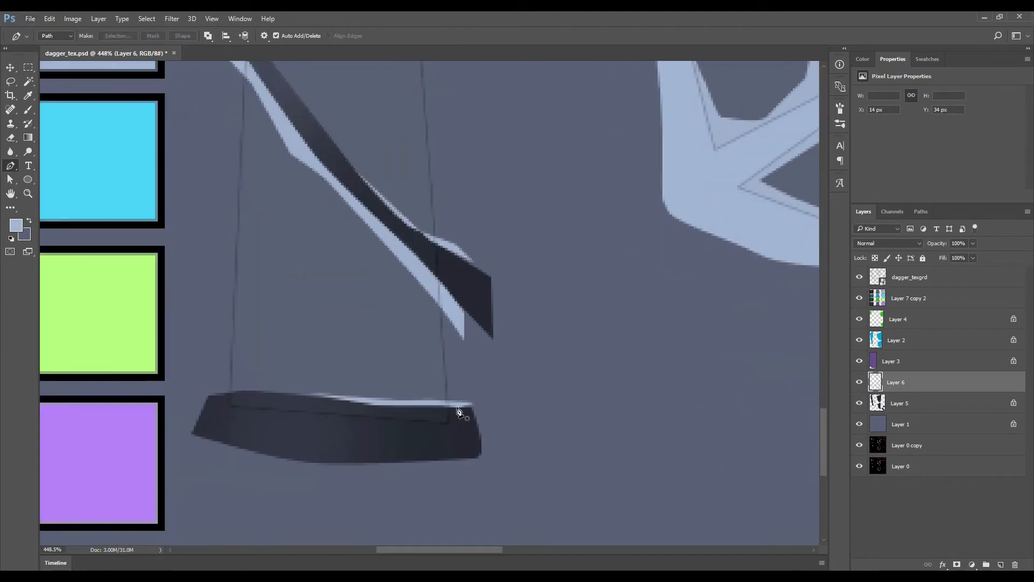
pyautogui.scroll(-4, 457, 412)
pyautogui.scroll(2, 508, 383)
# - Lock Layer 6's transparent pixels and tone down parts of the highlights with a soft 30% opacity brush in mid slate-blue
pyautogui.press('b')
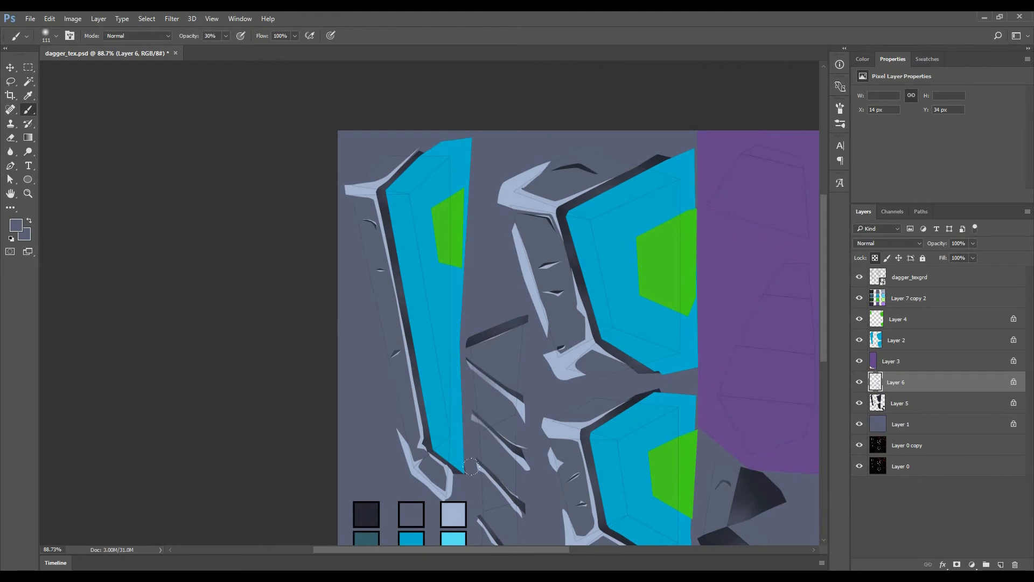
pyautogui.scroll(-3, 470, 466)
pyautogui.scroll(3, 407, 301)
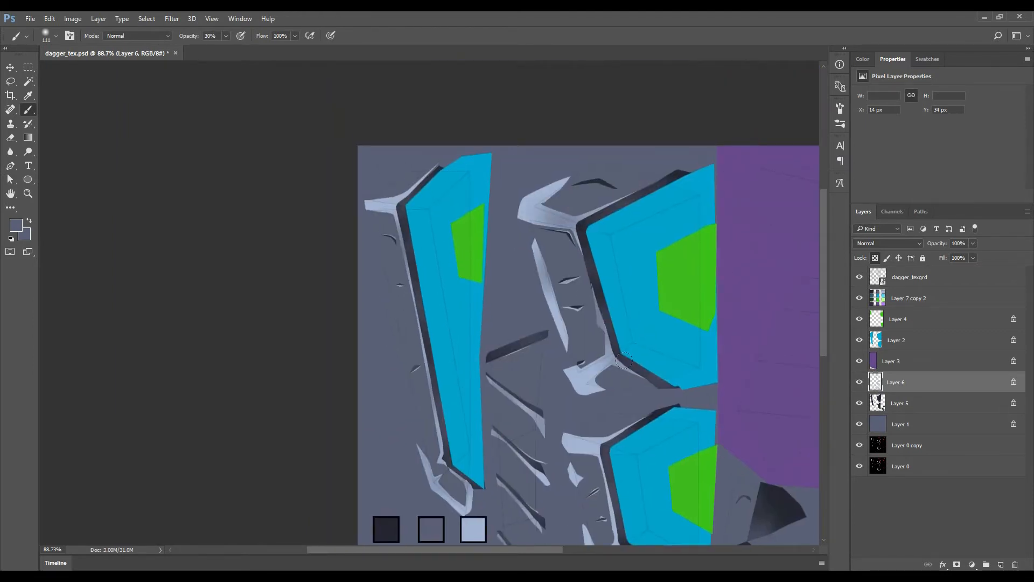
pyautogui.press('v')
pyautogui.scroll(-2, 550, 308)
pyautogui.scroll(2, 508, 358)
pyautogui.moveTo(508, 357); pyautogui.dragTo(616, 298)
# - Add a new layer directly beneath Layer 5 and outline the handle section between the second and third diagonal grooves
pyautogui.press('p')
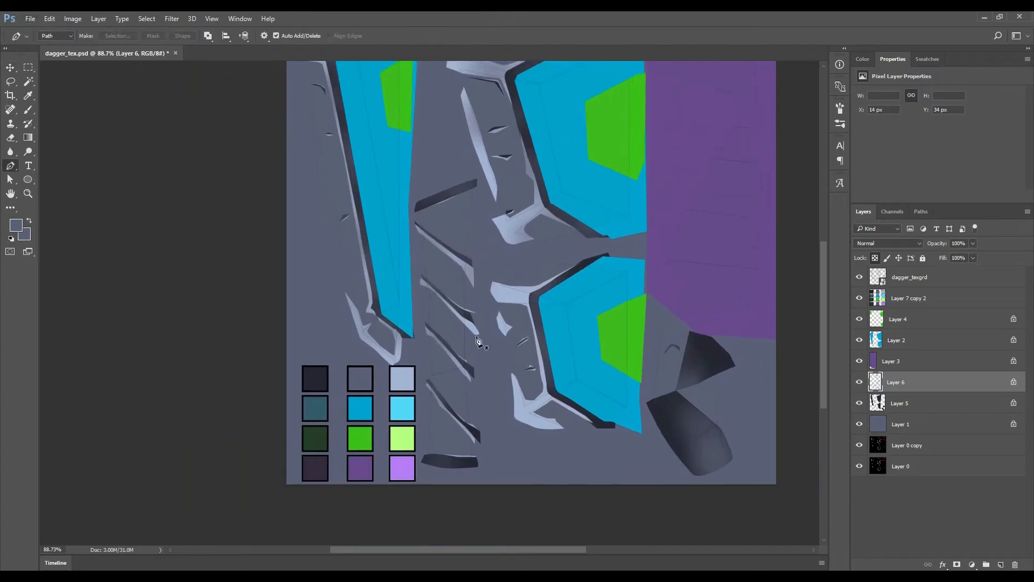
pyautogui.hotkey('ctrl', 'alt', 'shift', 'n')
pyautogui.hotkey('ctrl', '[')
pyautogui.hotkey('ctrl', '[')
pyautogui.scroll(6, 479, 355)
pyautogui.click(391, 307)
pyautogui.moveTo(439, 358); pyautogui.dragTo(447, 365)
pyautogui.click(477, 392)
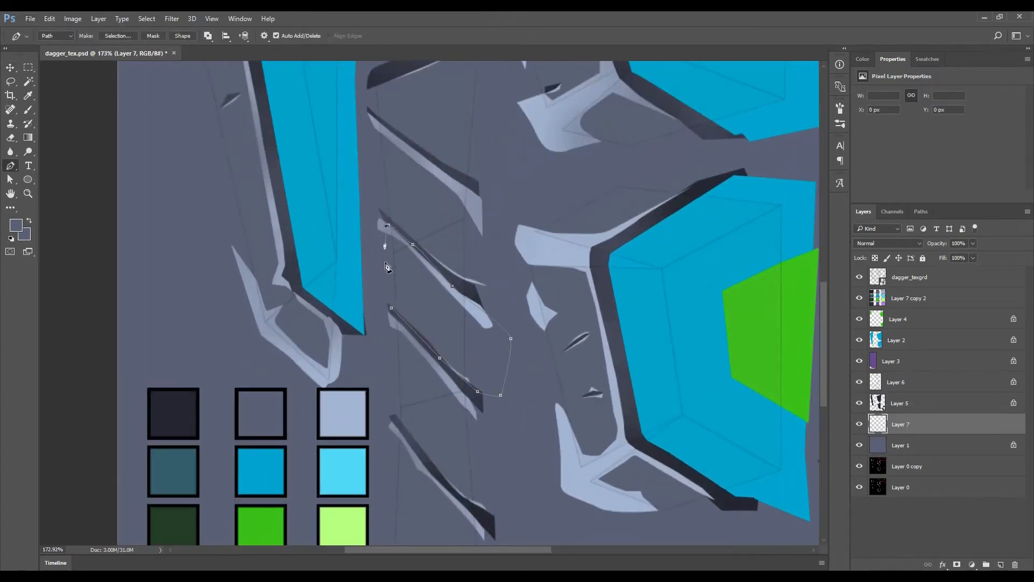
# - Turn the outline into a selection, pick the light and dark slate swatches, and brush light shading onto the section's right side
pyautogui.hotkey('ctrl', 'Return')
pyautogui.press('b')
pyautogui.keyDown('alt'); pyautogui.click(342, 413); pyautogui.keyUp('alt')
pyautogui.press('x')
pyautogui.keyDown('alt'); pyautogui.click(173, 414); pyautogui.keyUp('alt')
pyautogui.press('x')
pyautogui.moveTo(498, 396); pyautogui.dragTo(455, 377)
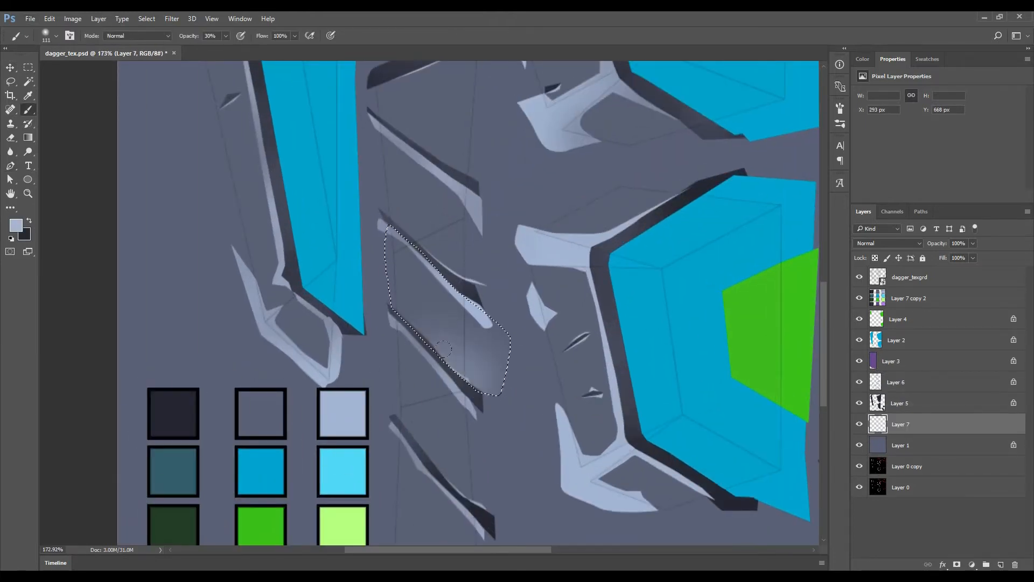
# - Add a new layer beneath Layer 7, brush dark shading onto the selected section's left side and deselect
pyautogui.hotkey('ctrl', 'alt', 'shift', 'n')
pyautogui.hotkey('ctrl', '[')
pyautogui.press('x')
pyautogui.hotkey('ctrl', 'd')
# - Outline the handle section between the first and second grooves and shade it dark on the left and light on the right
pyautogui.press('p')
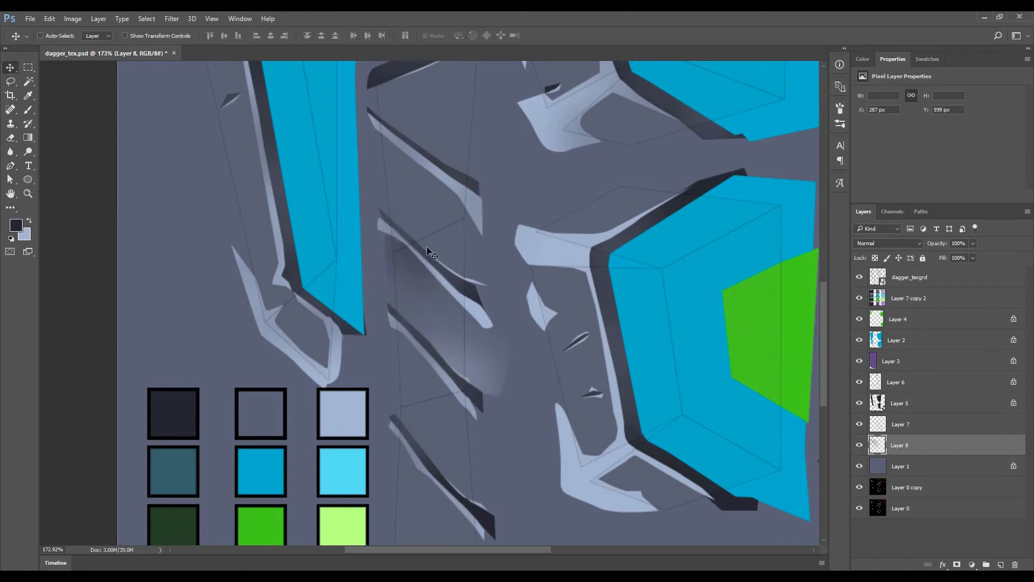
pyautogui.scroll(2, 387, 288)
pyautogui.click(374, 279)
pyautogui.hotkey('ctrl', 'Return')
pyautogui.press('b')
pyautogui.moveTo(371, 207); pyautogui.dragTo(412, 232)
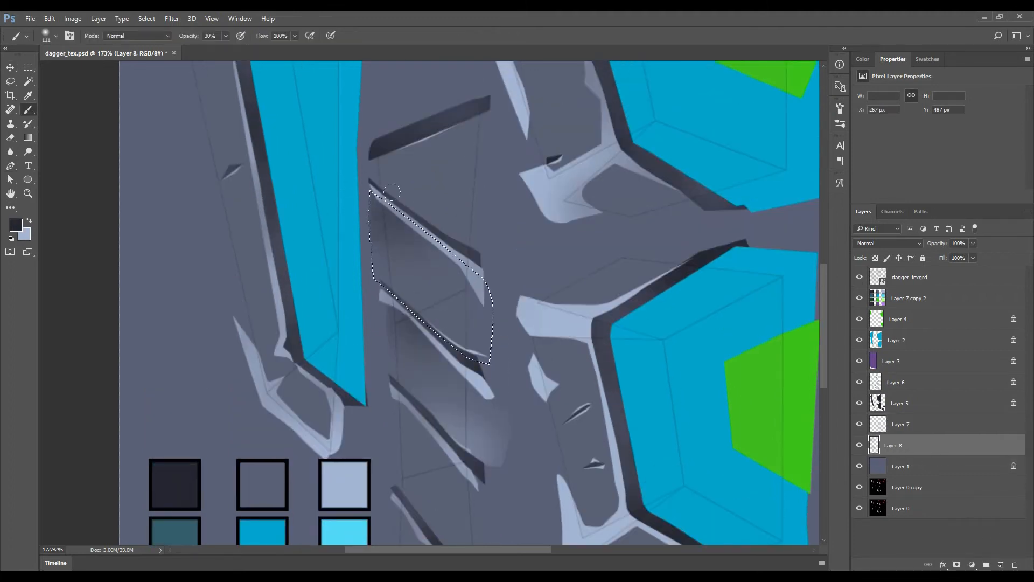
pyautogui.hotkey('alt', ']')
pyautogui.press('x')
pyautogui.moveTo(501, 358); pyautogui.dragTo(463, 323)
pyautogui.hotkey('ctrl', 'd')
# - Outline the handle section between the uppermost dark band and the first diagonal groove
pyautogui.press('p')
pyautogui.moveTo(686, 311); pyautogui.dragTo(724, 418)
pyautogui.click(537, 370)
pyautogui.moveTo(408, 291); pyautogui.dragTo(377, 270)
pyautogui.click(408, 266)
pyautogui.moveTo(530, 207); pyautogui.dragTo(558, 199)
pyautogui.click(537, 370)
# - Select the outlined top handle section and brush light shading onto Layer 7 and dark shading onto Layer 8
pyautogui.hotkey('ctrl', 'Return')
pyautogui.press('b')
pyautogui.moveTo(530, 356)
pyautogui.mouseDown()
pyautogui.moveTo(525, 242)
pyautogui.moveTo(452, 243)
pyautogui.moveTo(412, 264)
pyautogui.mouseUp()
pyautogui.click(908, 447)
pyautogui.press('x')
pyautogui.hotkey('ctrl', 'd')
# - Outline the section between the lowest groove and bottom band, shading it dark on Layer 8 and light on Layer 7
pyautogui.press('p')
pyautogui.moveTo(512, 431); pyautogui.dragTo(461, 244)
pyautogui.moveTo(467, 424); pyautogui.dragTo(463, 283)
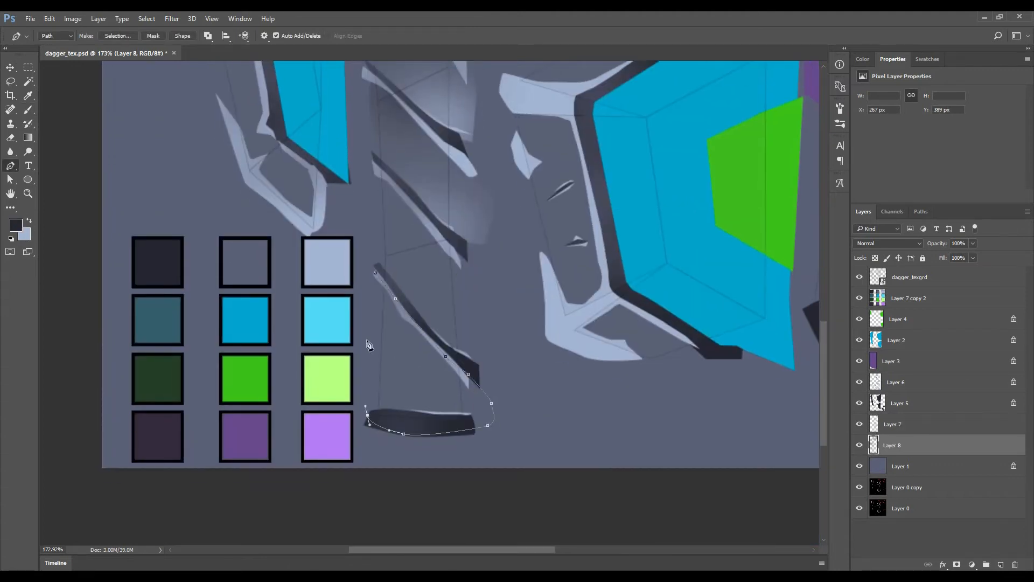
pyautogui.click(375, 273)
pyautogui.hotkey('ctrl', 'Return')
pyautogui.press('b')
pyautogui.moveTo(359, 323); pyautogui.dragTo(371, 388)
pyautogui.click(905, 424)
pyautogui.press('x')
pyautogui.moveTo(536, 394); pyautogui.dragTo(526, 346)
pyautogui.hotkey('ctrl', 'd')
# - Outline the section between the third and fourth grooves, shading its right side light on Layer 7 and left side dark on Layer 8
pyautogui.press('p')
pyautogui.click(368, 259)
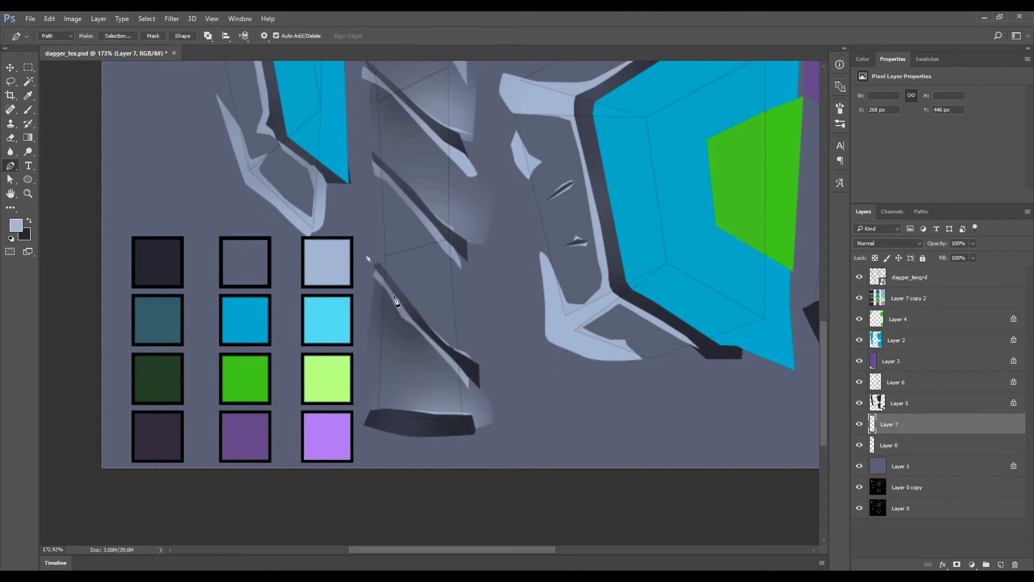
pyautogui.click(362, 174)
pyautogui.click(368, 259)
pyautogui.hotkey('ctrl', 'Return')
pyautogui.press('b')
pyautogui.moveTo(517, 307); pyautogui.dragTo(503, 383)
pyautogui.click(899, 444)
pyautogui.press('x')
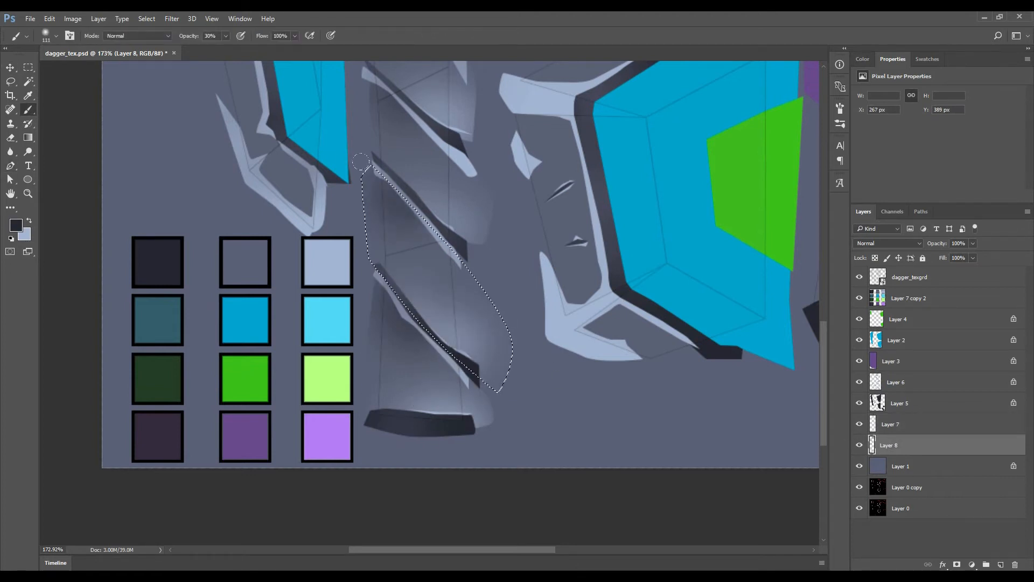
pyautogui.moveTo(358, 183); pyautogui.dragTo(372, 237)
pyautogui.hotkey('ctrl', 'd')
# - Brush white highlights onto the handle grooves' light edges on Layer 6 with a small 30% opacity brush
pyautogui.scroll(-3, 550, 351)
pyautogui.click(906, 383)
pyautogui.press('b')
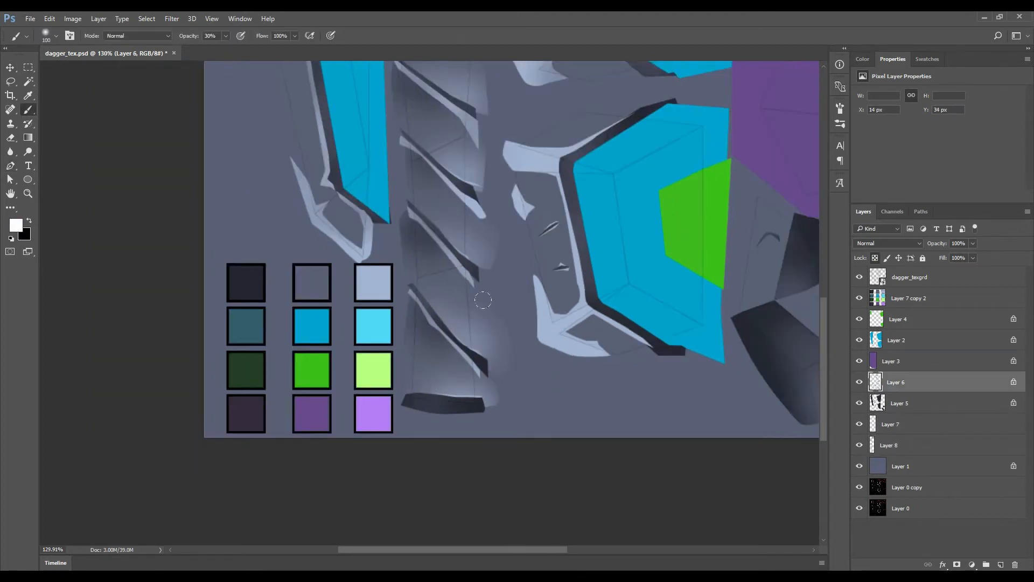
pyautogui.scroll(3, 464, 215)
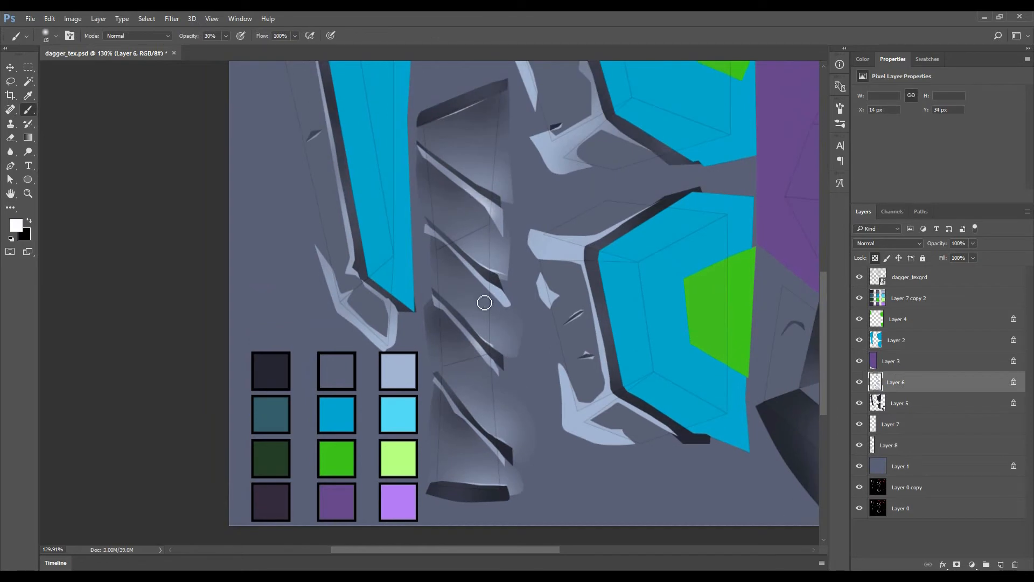
pyautogui.press('[')
pyautogui.scroll(3, 484, 302)
pyautogui.moveTo(484, 423); pyautogui.dragTo(471, 369)
pyautogui.moveTo(484, 444)
pyautogui.mouseDown()
pyautogui.moveTo(432, 297)
pyautogui.moveTo(470, 437)
pyautogui.mouseUp()
pyautogui.scroll(-9, 424, 326)
pyautogui.scroll(7, 435, 264)
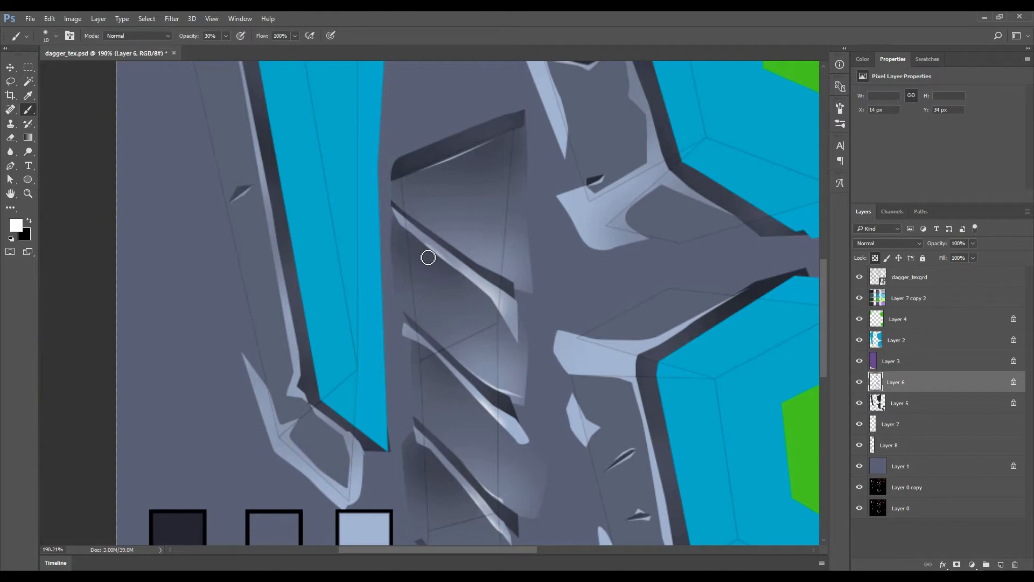
# - Add a new layer above Layer 7 and brush soft white highlights onto the handle sections beside the grooves
pyautogui.scroll(-4, 428, 258)
pyautogui.click(923, 426)
pyautogui.hotkey('ctrl', 'shift', 'alt', 'n')
pyautogui.scroll(9, 455, 203)
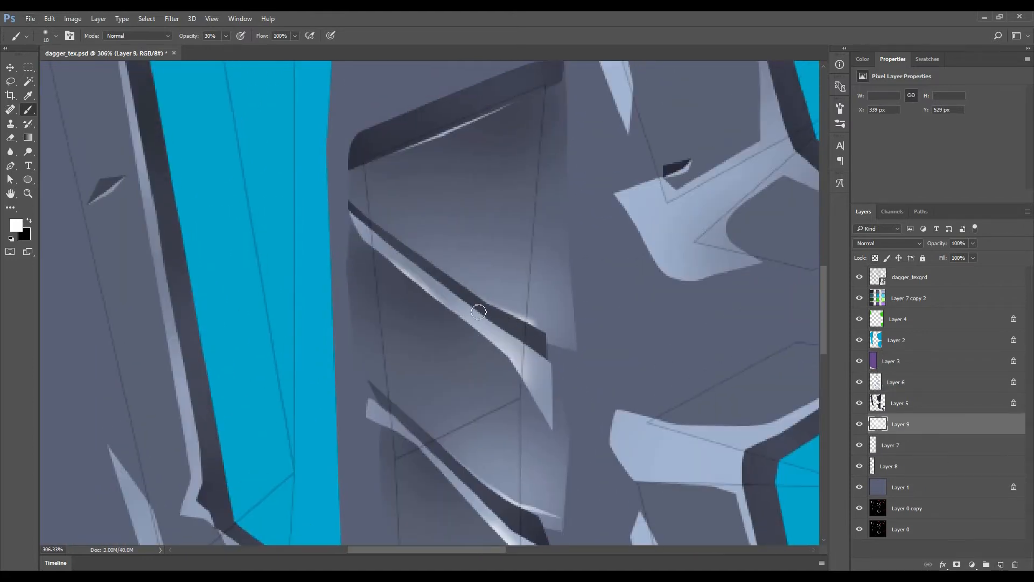
pyautogui.scroll(-3, 478, 307)
pyautogui.moveTo(478, 362); pyautogui.dragTo(461, 254)
pyautogui.moveTo(383, 268); pyautogui.dragTo(370, 254)
pyautogui.moveTo(447, 436); pyautogui.dragTo(432, 280)
pyautogui.moveTo(436, 321); pyautogui.dragTo(457, 334)
pyautogui.moveTo(450, 415); pyautogui.dragTo(420, 417)
pyautogui.scroll(-6, 440, 358)
pyautogui.scroll(9, 468, 358)
pyautogui.moveTo(336, 208)
pyautogui.mouseDown()
pyautogui.moveTo(468, 358)
pyautogui.moveTo(455, 359)
pyautogui.mouseUp()
# - Brush white highlights along the tall piece's light edges on Layer 6
pyautogui.click(905, 382)
pyautogui.moveTo(424, 275)
pyautogui.mouseDown()
pyautogui.moveTo(462, 356)
pyautogui.moveTo(468, 401)
pyautogui.mouseUp()
pyautogui.moveTo(442, 242); pyautogui.dragTo(529, 532)
pyautogui.moveTo(497, 314); pyautogui.dragTo(509, 371)
pyautogui.moveTo(510, 383); pyautogui.dragTo(436, 198)
pyautogui.moveTo(466, 347); pyautogui.dragTo(442, 197)
pyautogui.moveTo(442, 205)
pyautogui.mouseDown()
pyautogui.moveTo(477, 438)
pyautogui.moveTo(528, 528)
pyautogui.mouseUp()
pyautogui.moveTo(438, 67); pyautogui.dragTo(457, 271)
pyautogui.scroll(-3, 511, 295)
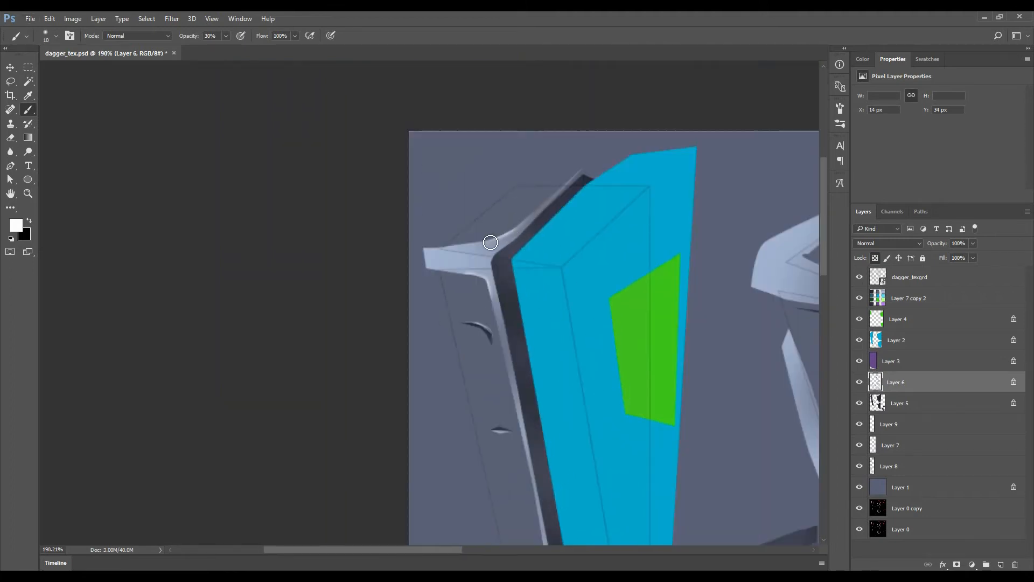
# - Brush soft white highlights along the light edges of the upper middle piece on Layer 6
pyautogui.scroll(-5, 490, 242)
pyautogui.scroll(8, 411, 178)
pyautogui.moveTo(426, 433); pyautogui.dragTo(411, 315)
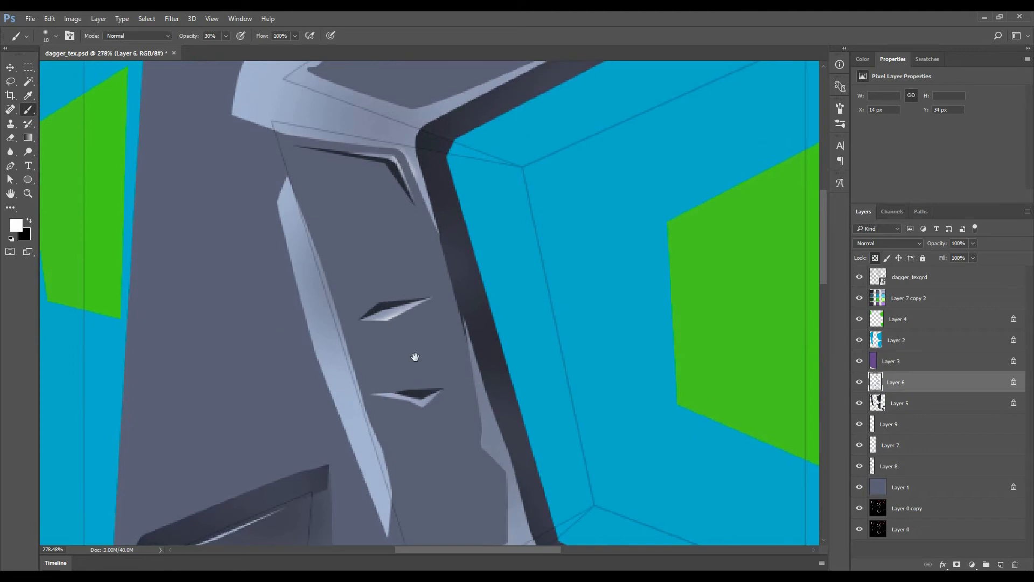
pyautogui.scroll(-6, 390, 355)
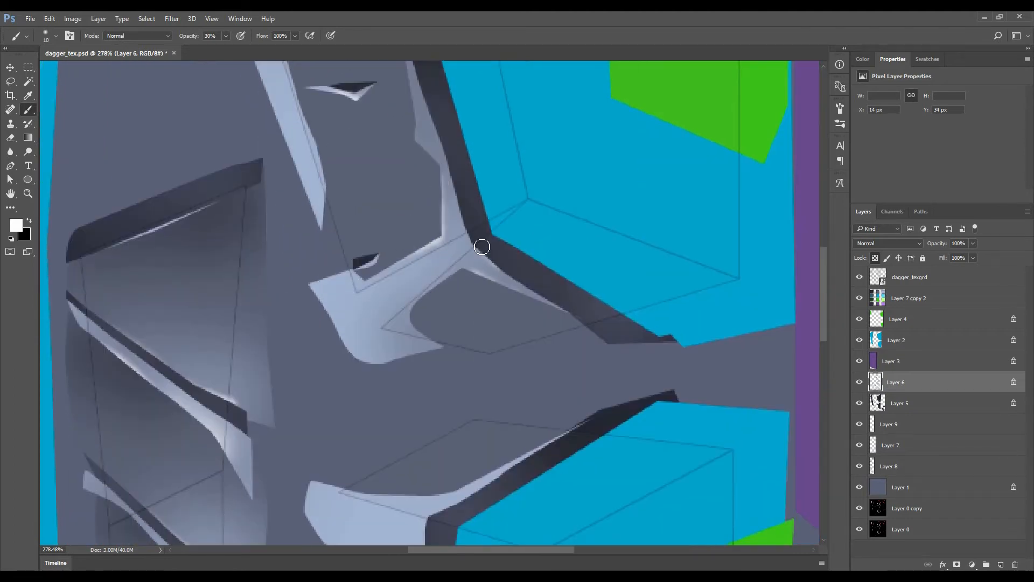
pyautogui.moveTo(482, 247); pyautogui.dragTo(524, 462)
pyautogui.moveTo(450, 241); pyautogui.dragTo(477, 337)
pyautogui.scroll(-4, 486, 354)
pyautogui.scroll(5, 484, 284)
pyautogui.moveTo(470, 124)
pyautogui.mouseDown()
pyautogui.moveTo(485, 291)
pyautogui.moveTo(423, 315)
pyautogui.mouseUp()
pyautogui.scroll(-5, 447, 336)
pyautogui.scroll(-4, 447, 336)
pyautogui.moveTo(484, 462); pyautogui.dragTo(460, 246)
# - Set up a size 32 brush on Layer 8 with the dark swatch as foreground and the light blue-grey swatch as background
pyautogui.press('p')
pyautogui.click(908, 429)
pyautogui.click(896, 465)
pyautogui.press('b')
pyautogui.press('x')
pyautogui.keyDown('alt'); pyautogui.click(239, 300); pyautogui.keyUp('alt')
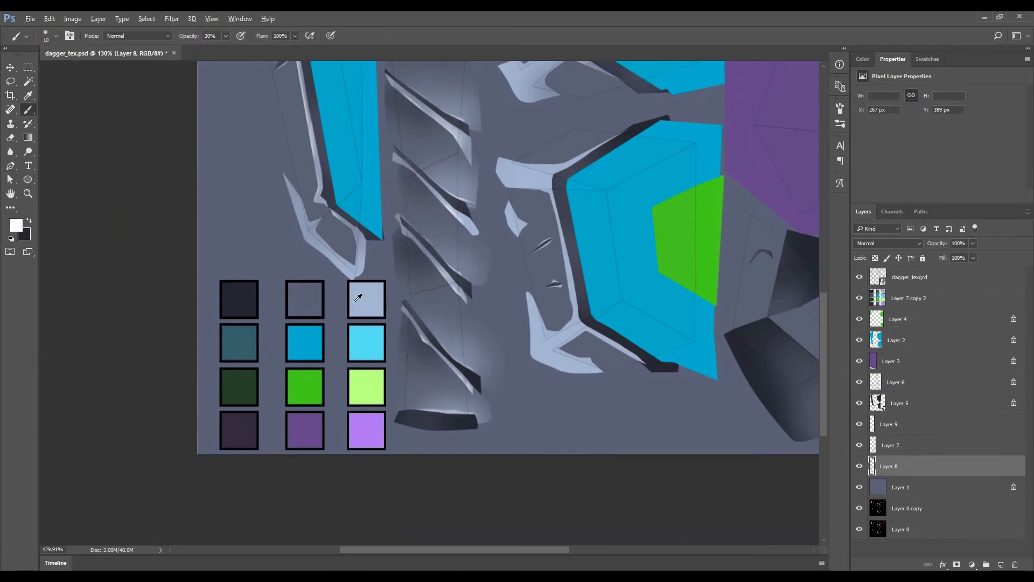
pyautogui.keyDown('alt'); pyautogui.click(354, 313); pyautogui.keyUp('alt')
pyautogui.scroll(5, 488, 334)
pyautogui.press('x')
pyautogui.rightClick(481, 335)
pyautogui.press('Return')
pyautogui.press('Return')
# - Outline small scratches on the handle sections between the grooves and shade them dark on Layer 8
pyautogui.moveTo(512, 374); pyautogui.dragTo(499, 272)
pyautogui.press('p')
pyautogui.click(426, 332)
pyautogui.click(435, 340)
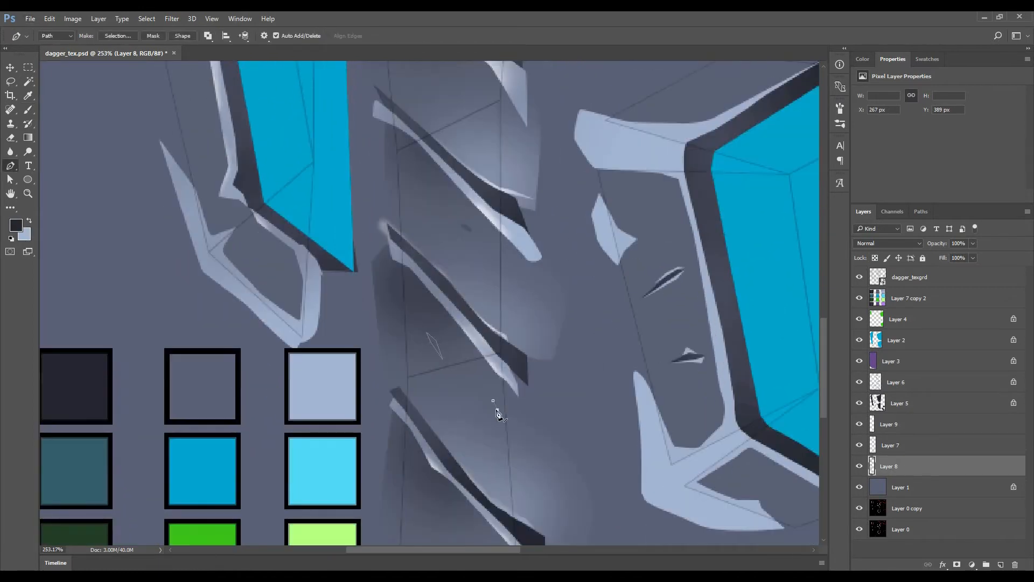
pyautogui.scroll(6, 463, 425)
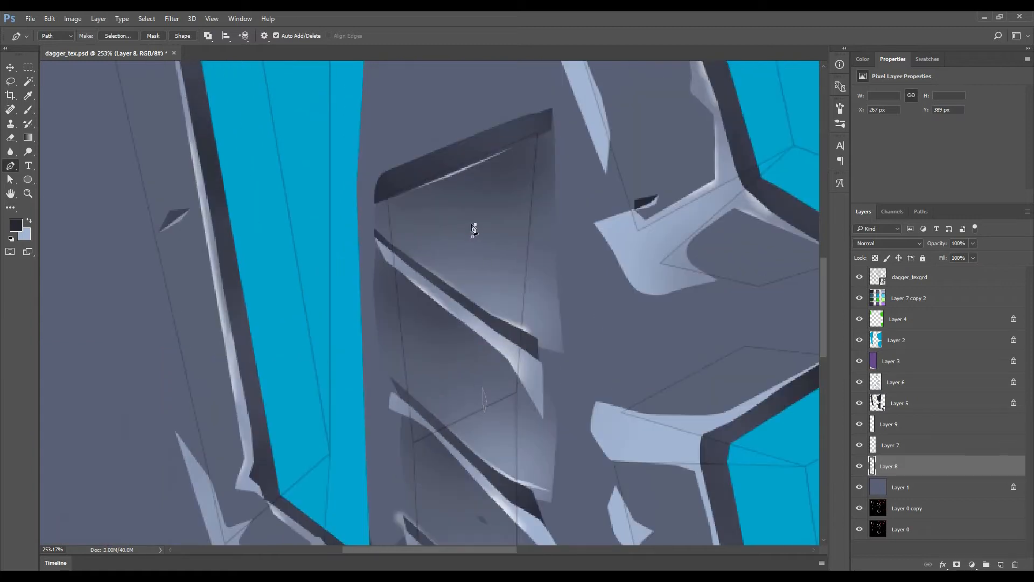
pyautogui.press('b')
pyautogui.scroll(-3, 472, 215)
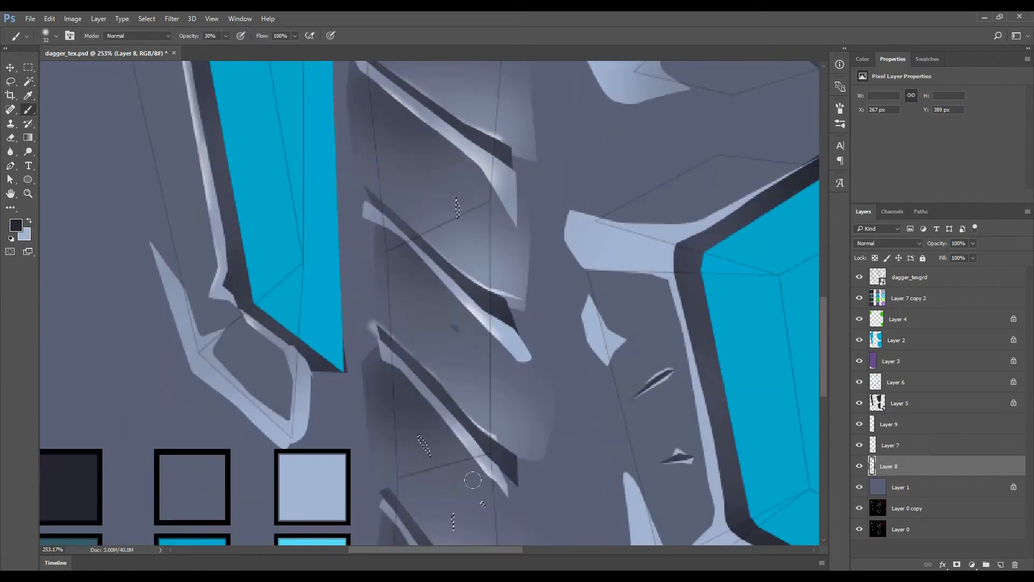
pyautogui.hotkey('ctrl', 'd')
# - Outline thin scratch shapes on the upper side of the tall piece, around its existing notches
pyautogui.scroll(-8, 520, 380)
pyautogui.press('p')
pyautogui.moveTo(340, 202); pyautogui.dragTo(509, 464)
pyautogui.scroll(11, 447, 323)
pyautogui.click(458, 316)
pyautogui.click(445, 307)
pyautogui.click(466, 287)
pyautogui.click(451, 295)
pyautogui.click(423, 308)
pyautogui.moveTo(450, 202); pyautogui.dragTo(483, 372)
pyautogui.click(461, 305)
pyautogui.click(424, 294)
pyautogui.click(378, 282)
pyautogui.moveTo(471, 264); pyautogui.dragTo(458, 383)
pyautogui.click(461, 273)
# - Outline further thin scratches down the lower side of the tall piece and in its bottom tip
pyautogui.moveTo(474, 431); pyautogui.dragTo(449, 235)
pyautogui.click(479, 254)
pyautogui.click(456, 269)
pyautogui.click(413, 295)
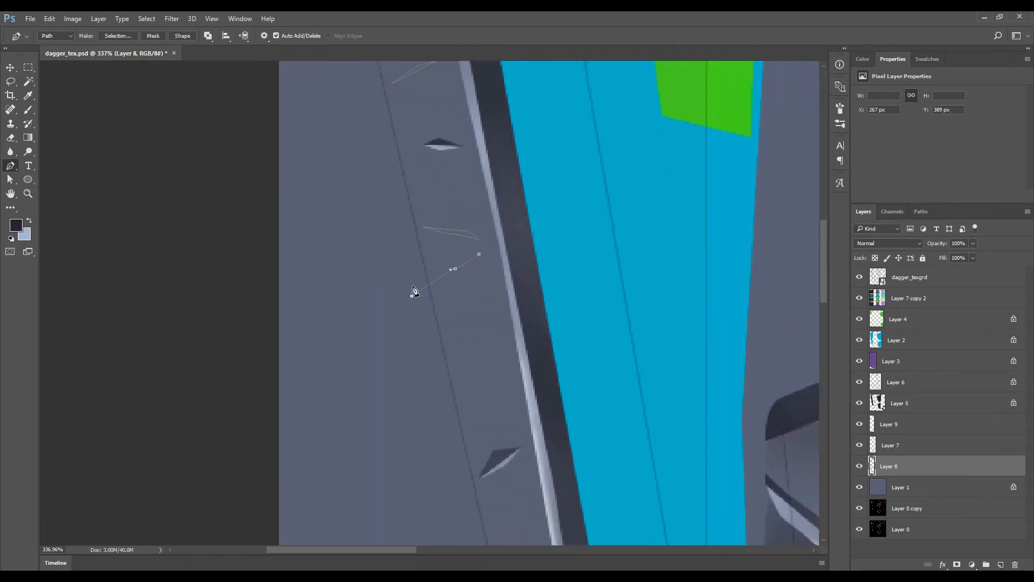
pyautogui.click(471, 400)
pyautogui.click(457, 395)
pyautogui.click(493, 397)
pyautogui.moveTo(529, 541); pyautogui.dragTo(474, 323)
pyautogui.moveTo(507, 450); pyautogui.dragTo(445, 201)
pyautogui.click(454, 200)
pyautogui.click(438, 212)
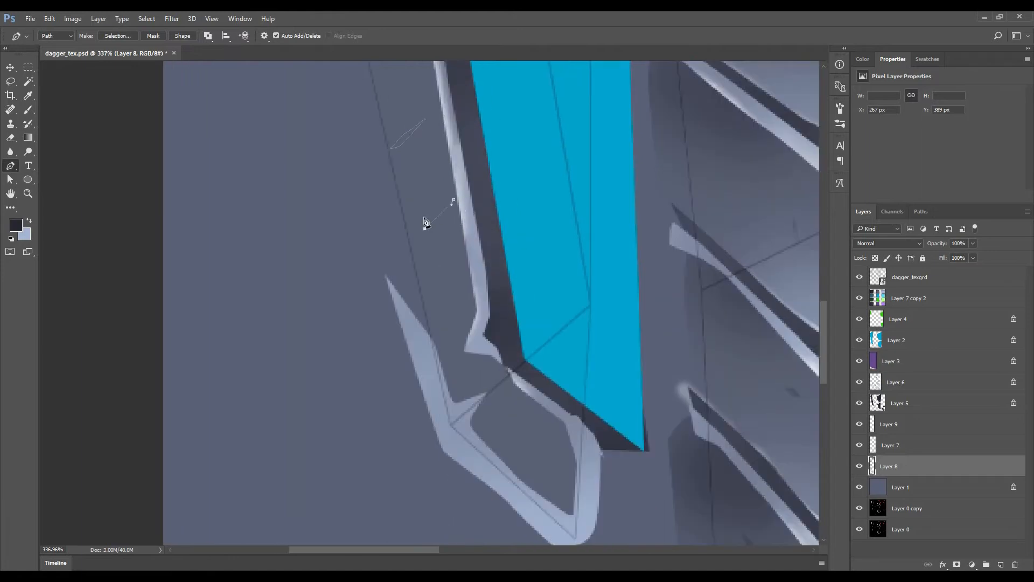
pyautogui.click(425, 230)
pyautogui.click(441, 218)
pyautogui.click(454, 199)
pyautogui.scroll(-2, 480, 277)
pyautogui.moveTo(526, 398); pyautogui.dragTo(521, 427)
# - Turn the tall piece's scratch paths into a selection and brush them dark at 20% opacity on Layer 8
pyautogui.hotkey('ctrl', 'Return')
pyautogui.press('b')
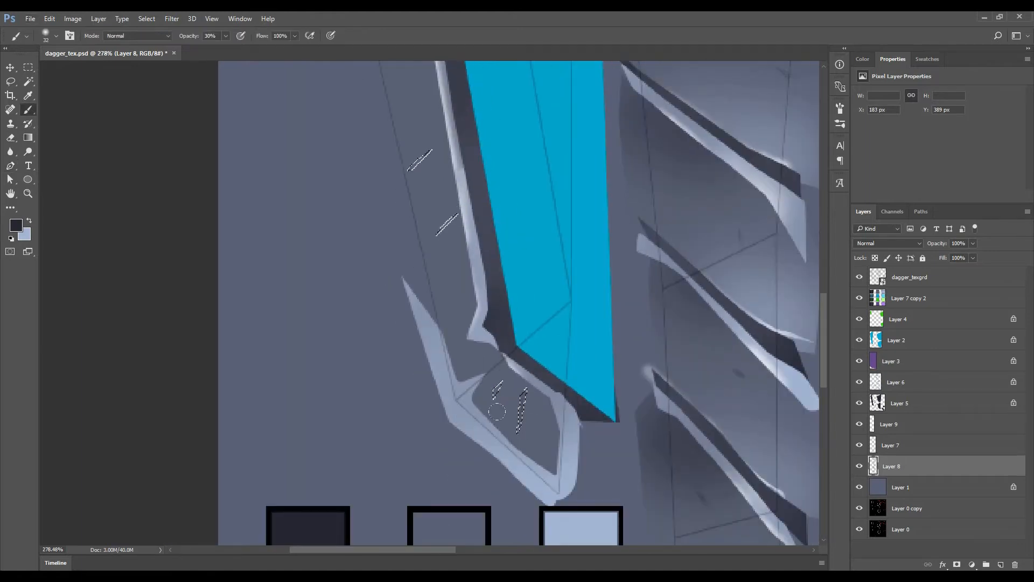
pyautogui.moveTo(431, 205); pyautogui.dragTo(456, 378)
pyautogui.moveTo(465, 409); pyautogui.dragTo(481, 391)
pyautogui.moveTo(374, 69); pyautogui.dragTo(397, 261)
pyautogui.moveTo(380, 273); pyautogui.dragTo(420, 248)
pyautogui.moveTo(378, 92); pyautogui.dragTo(416, 298)
pyautogui.moveTo(405, 304); pyautogui.dragTo(427, 293)
pyautogui.moveTo(354, 150); pyautogui.dragTo(388, 161)
pyautogui.moveTo(507, 91); pyautogui.dragTo(477, 360)
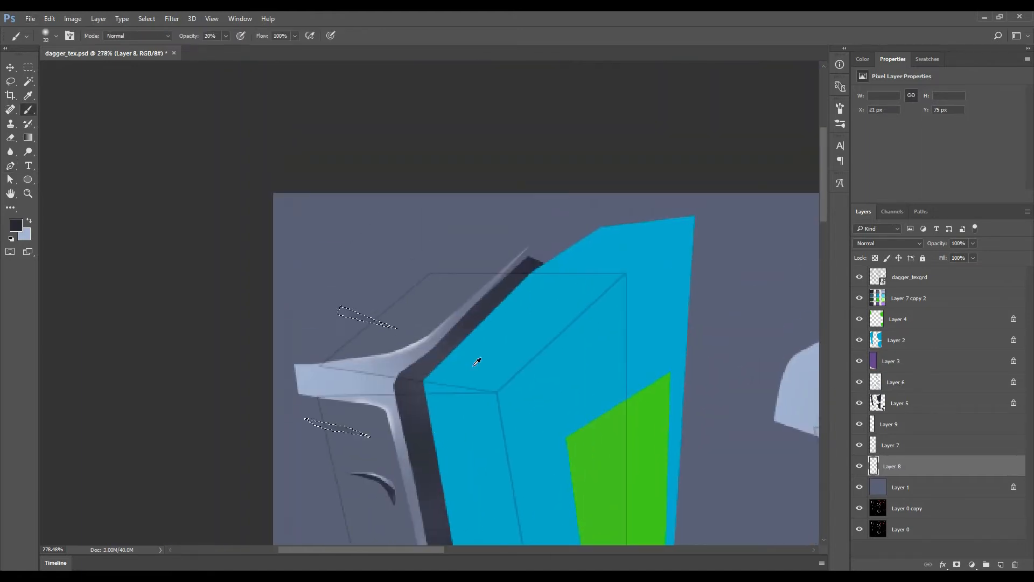
# - Outline small scratches on the upper middle piece and brush them faintly dark on Layer 8
pyautogui.scroll(-11, 356, 318)
pyautogui.moveTo(547, 538); pyautogui.dragTo(489, 335)
pyautogui.press('p')
pyautogui.scroll(12, 507, 253)
pyautogui.click(530, 257)
pyautogui.click(510, 265)
pyautogui.click(467, 309)
pyautogui.click(530, 257)
pyautogui.moveTo(505, 263); pyautogui.dragTo(523, 463)
pyautogui.click(529, 344)
pyautogui.moveTo(494, 342); pyautogui.dragTo(486, 343)
pyautogui.click(472, 341)
pyautogui.click(507, 240)
pyautogui.hotkey('ctrl', 'Return')
pyautogui.press('b')
pyautogui.moveTo(452, 229); pyautogui.dragTo(515, 477)
pyautogui.hotkey('ctrl', 'd')
# - Outline small scratches on the lower middle piece and the small grey piece below the purple area, then shade them dark
pyautogui.scroll(-9, 549, 397)
pyautogui.press('p')
pyautogui.scroll(7, 560, 231)
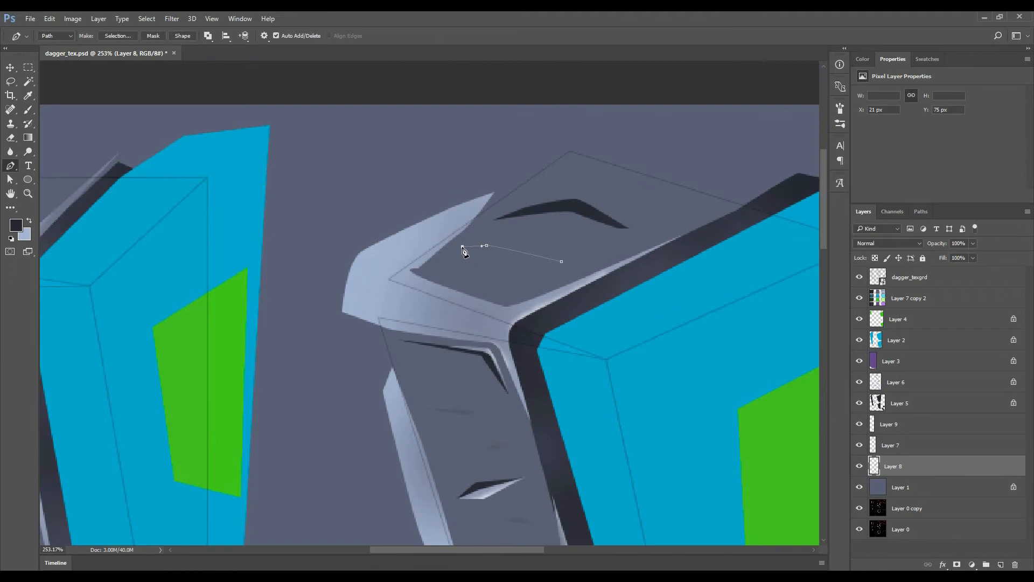
pyautogui.scroll(-8, 464, 251)
pyautogui.scroll(8, 468, 311)
pyautogui.scroll(-8, 477, 376)
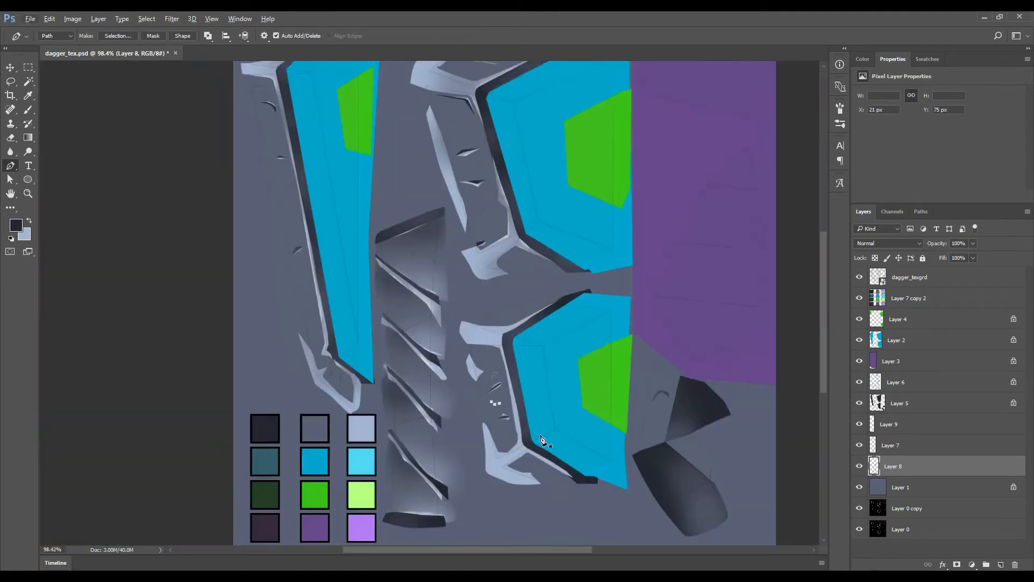
pyautogui.scroll(8, 572, 402)
pyautogui.press('b')
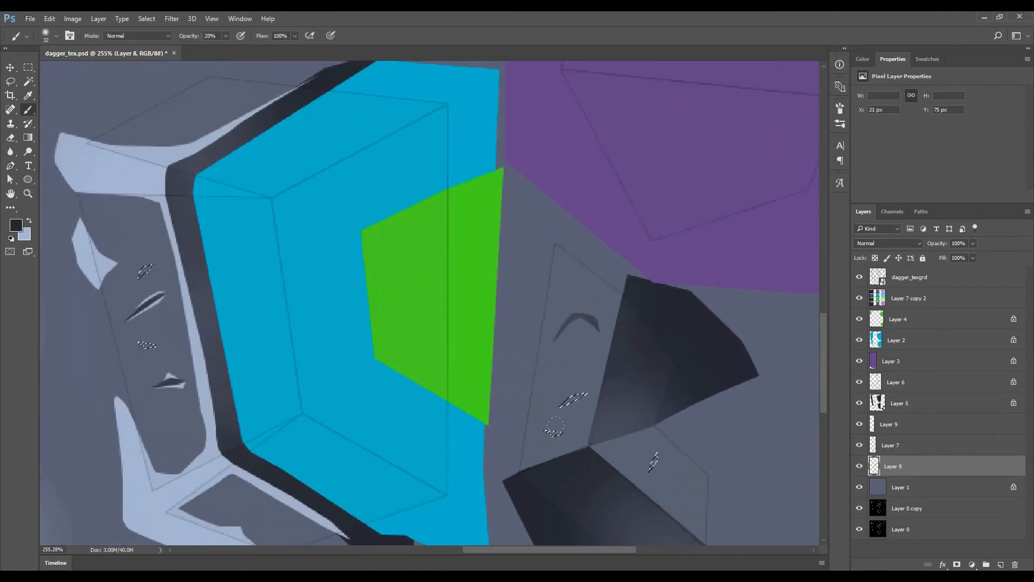
pyautogui.scroll(-9, 554, 431)
pyautogui.scroll(3, 469, 404)
pyautogui.scroll(-2, 491, 355)
# - Swap to the light blue-grey foreground colour and toggle Layer 8's visibility to compare the dark scratches
pyautogui.press('x')
pyautogui.press('v')
pyautogui.click(859, 466)
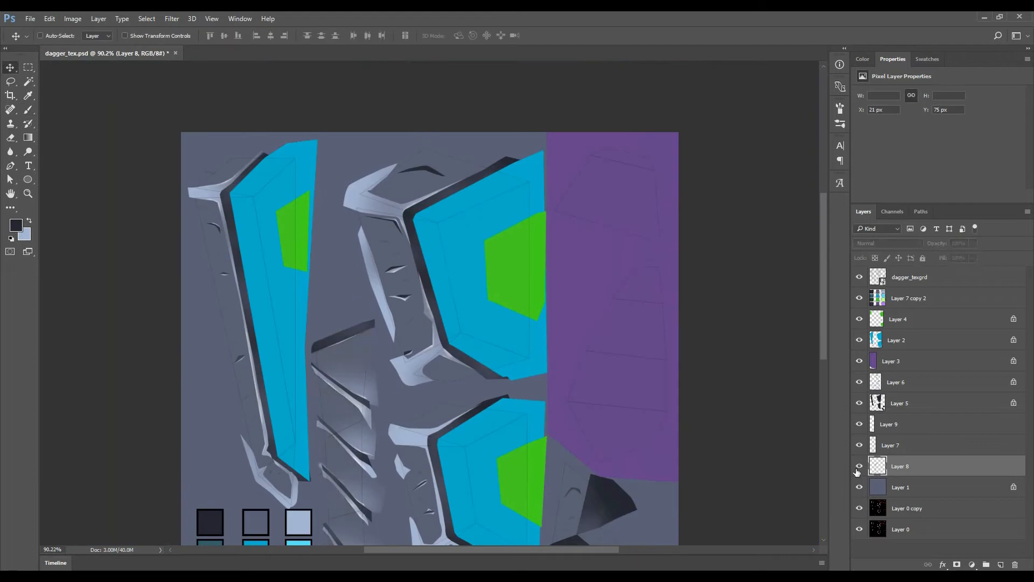
pyautogui.click(859, 467)
# - Outline light edge shapes beside the dark scratches on the tall piece's upper side, working on Layer 7
pyautogui.click(875, 446)
pyautogui.press('p')
pyautogui.scroll(15, 226, 314)
pyautogui.scroll(3, 247, 278)
pyautogui.click(361, 400)
pyautogui.click(382, 405)
pyautogui.click(401, 403)
pyautogui.scroll(-3, 423, 435)
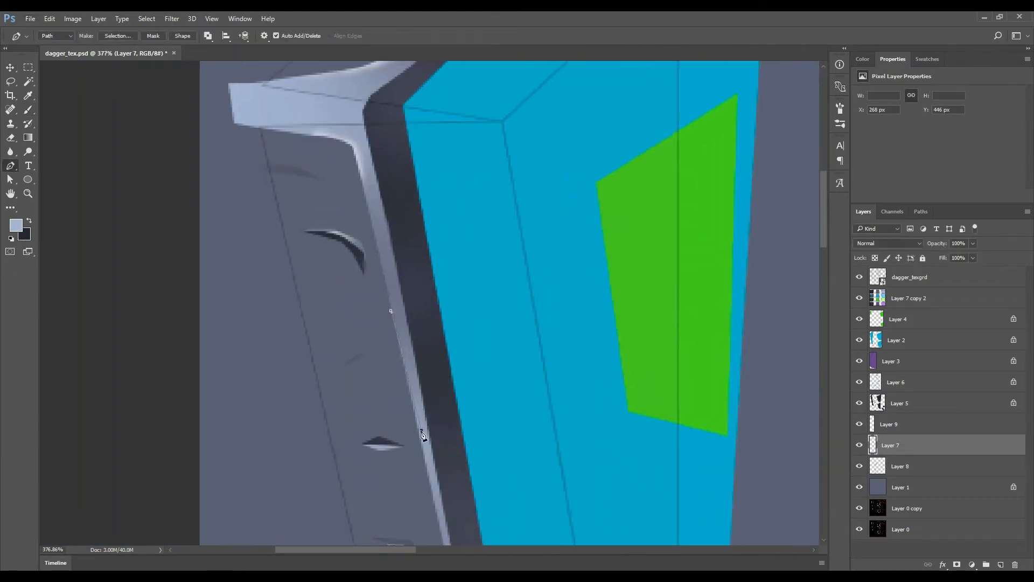
pyautogui.click(340, 367)
pyautogui.moveTo(335, 207); pyautogui.dragTo(355, 311)
pyautogui.click(260, 254)
pyautogui.click(314, 261)
pyautogui.click(341, 282)
pyautogui.moveTo(378, 167); pyautogui.dragTo(403, 331)
pyautogui.click(406, 302)
pyautogui.click(369, 291)
pyautogui.click(331, 290)
# - Outline light edge shapes beside the scratches on the tall piece's lower side, above its bottom tip
pyautogui.scroll(-8, 486, 283)
pyautogui.moveTo(493, 507); pyautogui.dragTo(427, 325)
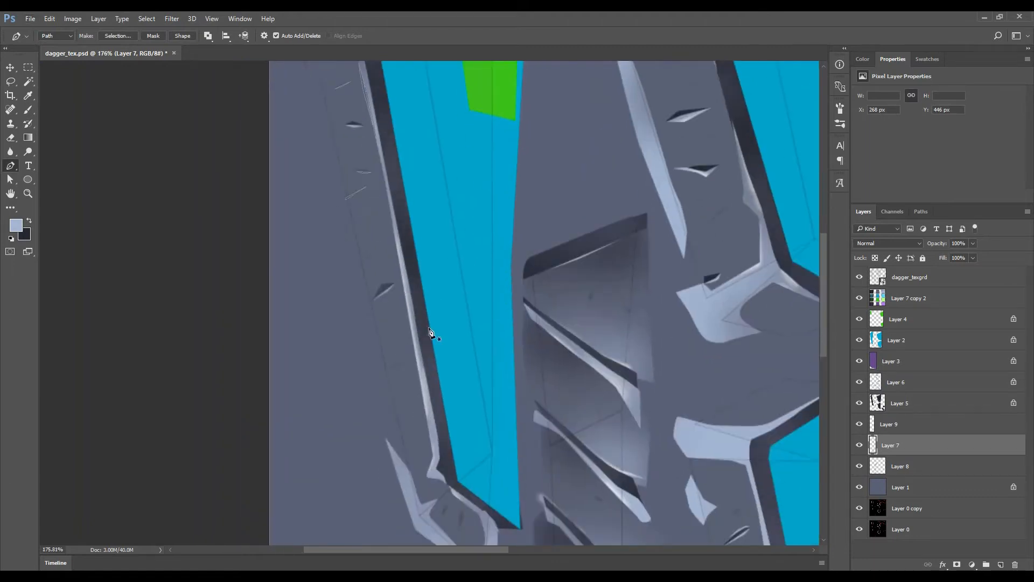
pyautogui.scroll(9, 401, 336)
pyautogui.click(427, 376)
pyautogui.moveTo(460, 476); pyautogui.dragTo(449, 371)
pyautogui.scroll(2, 450, 369)
pyautogui.click(450, 366)
pyautogui.click(432, 388)
pyautogui.click(412, 407)
pyautogui.scroll(-5, 458, 372)
pyautogui.moveTo(465, 433); pyautogui.dragTo(460, 437)
pyautogui.scroll(-2, 480, 431)
# - Outline light edge shapes beside the scratches in the handle's top two sections
pyautogui.moveTo(727, 334); pyautogui.dragTo(450, 421)
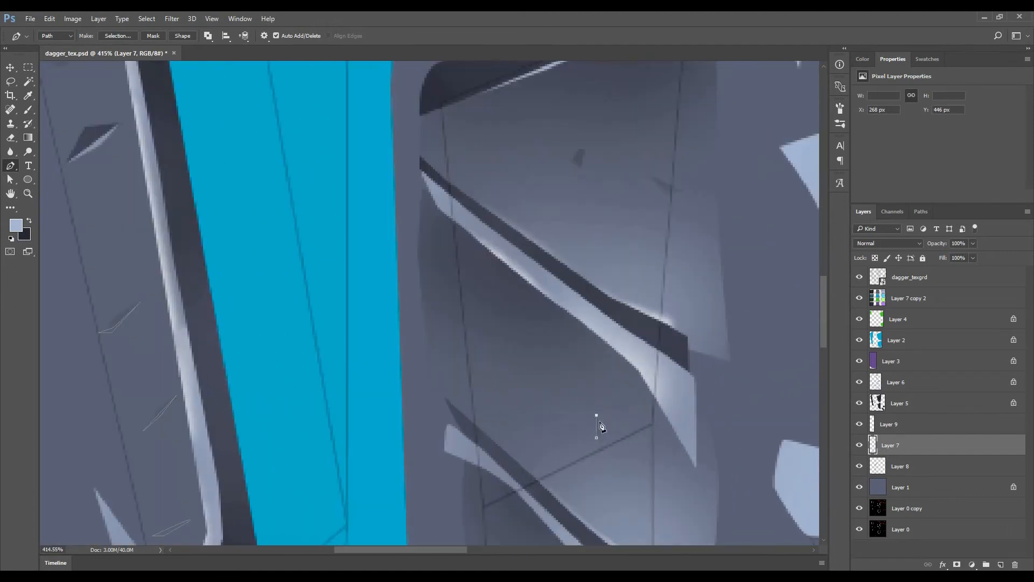
pyautogui.click(592, 395)
pyautogui.moveTo(583, 169); pyautogui.dragTo(574, 323)
pyautogui.scroll(3, 578, 324)
pyautogui.click(570, 319)
pyautogui.click(576, 295)
pyautogui.click(567, 296)
pyautogui.click(556, 311)
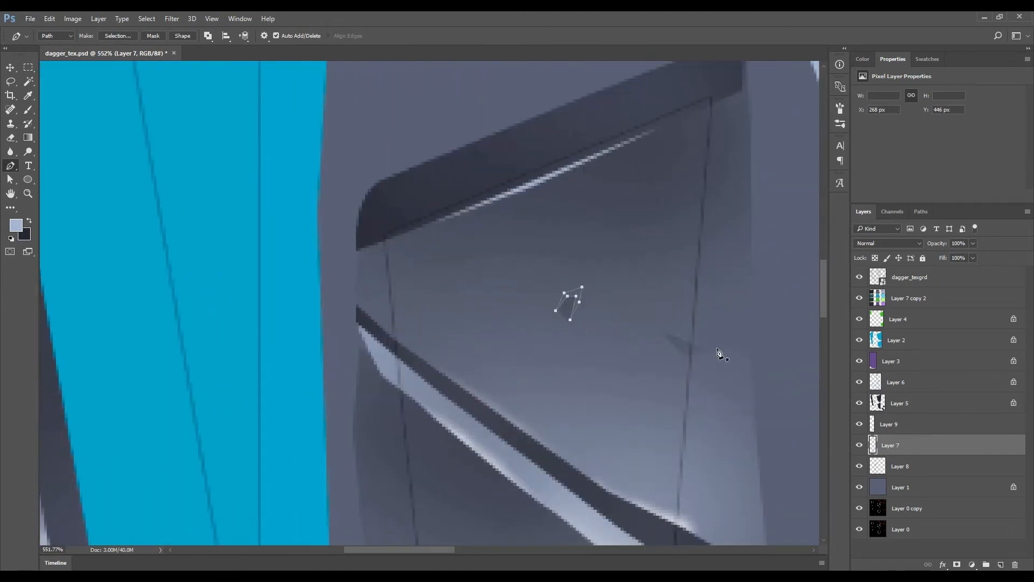
# - Outline light edge shapes beside the scratches in the handle's lower sections
pyautogui.scroll(-8, 716, 344)
pyautogui.moveTo(701, 463); pyautogui.dragTo(593, 219)
pyautogui.scroll(8, 564, 372)
pyautogui.click(547, 336)
pyautogui.click(535, 321)
pyautogui.click(506, 318)
pyautogui.click(539, 318)
pyautogui.click(547, 335)
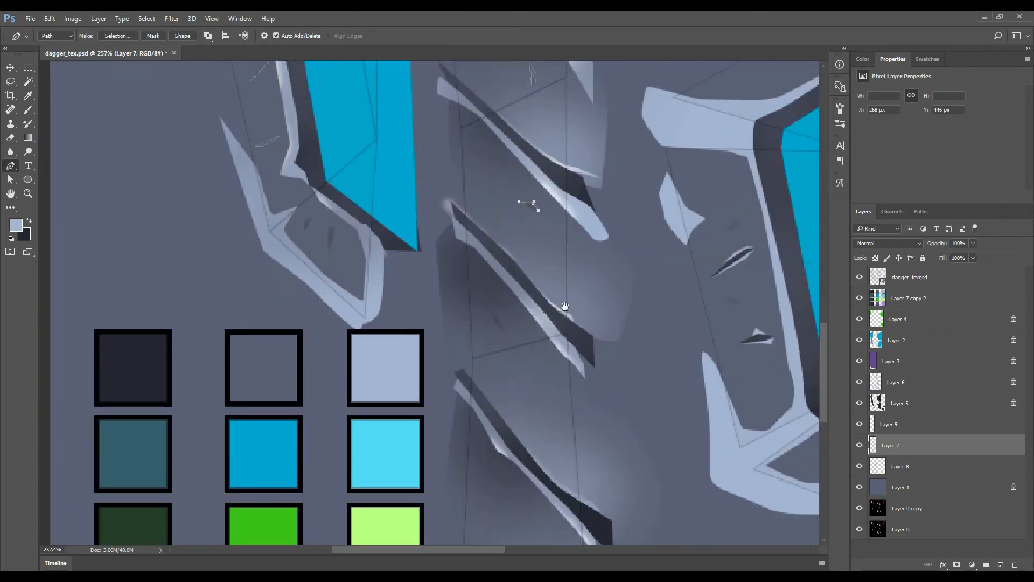
pyautogui.click(488, 311)
pyautogui.click(505, 319)
pyautogui.click(509, 350)
pyautogui.moveTo(547, 453); pyautogui.dragTo(509, 325)
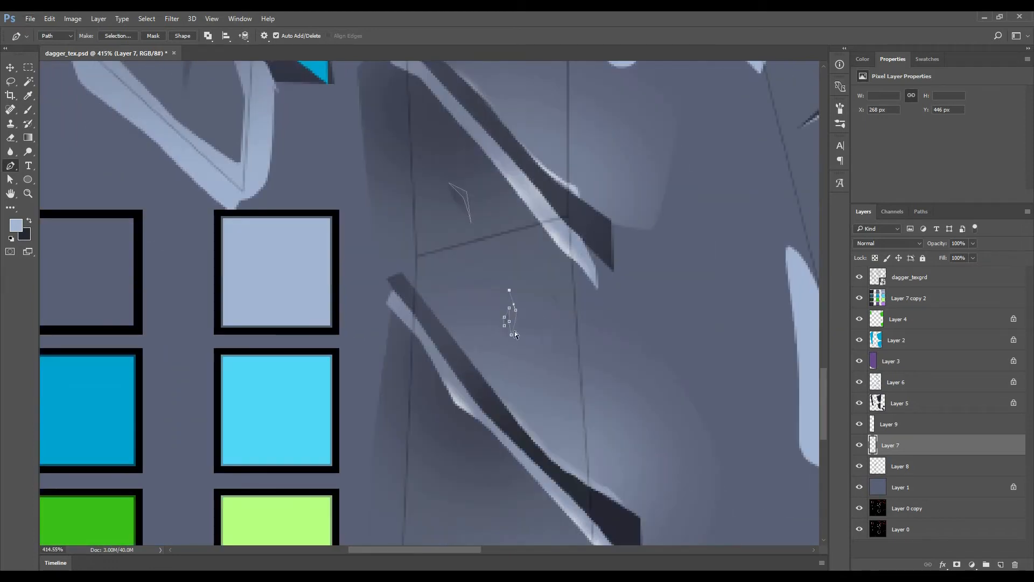
pyautogui.click(504, 326)
# - Outline light edge shapes beside the scratches in the handle's lowest section and in the tall piece's bottom tip
pyautogui.scroll(-9, 558, 307)
pyautogui.moveTo(403, 190); pyautogui.dragTo(461, 333)
pyautogui.scroll(8, 461, 332)
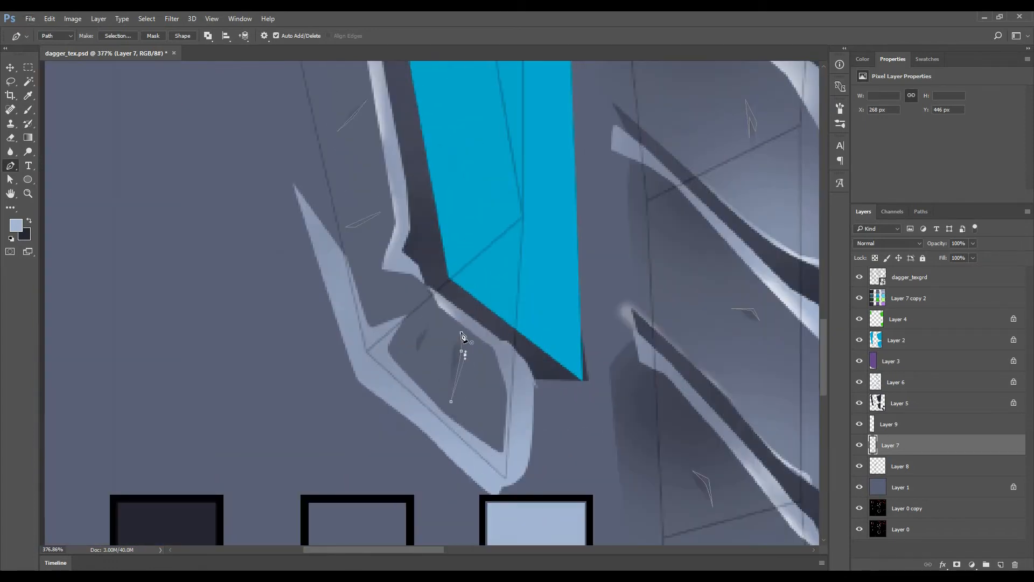
pyautogui.scroll(-10, 427, 346)
pyautogui.scroll(10, 496, 370)
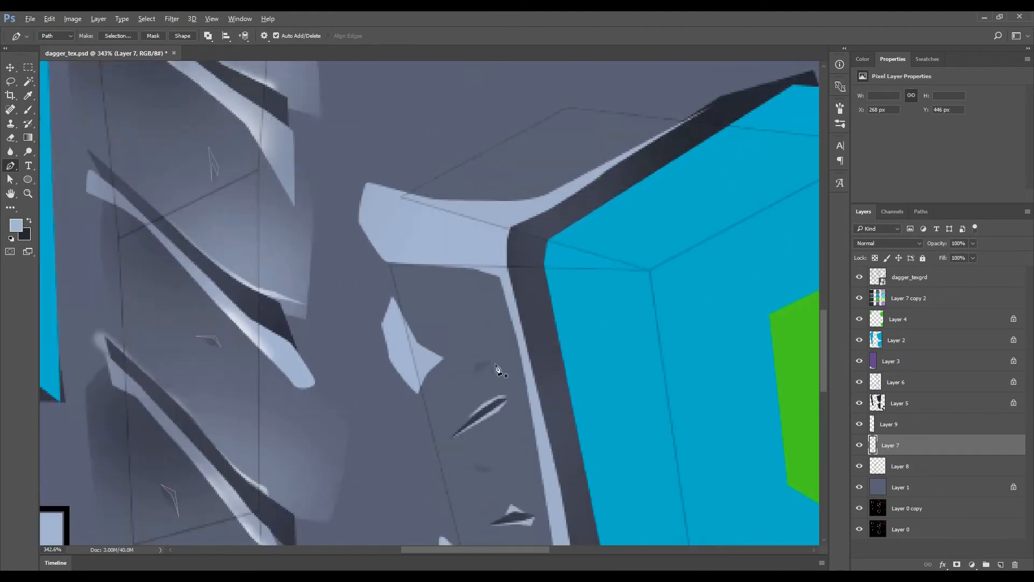
# - Outline light edge shapes beside the scratches on the lower middle guard piece, along its side and in its bottom section
pyautogui.click(494, 363)
pyautogui.moveTo(495, 469); pyautogui.dragTo(476, 300)
pyautogui.scroll(1, 475, 300)
pyautogui.scroll(-9, 478, 305)
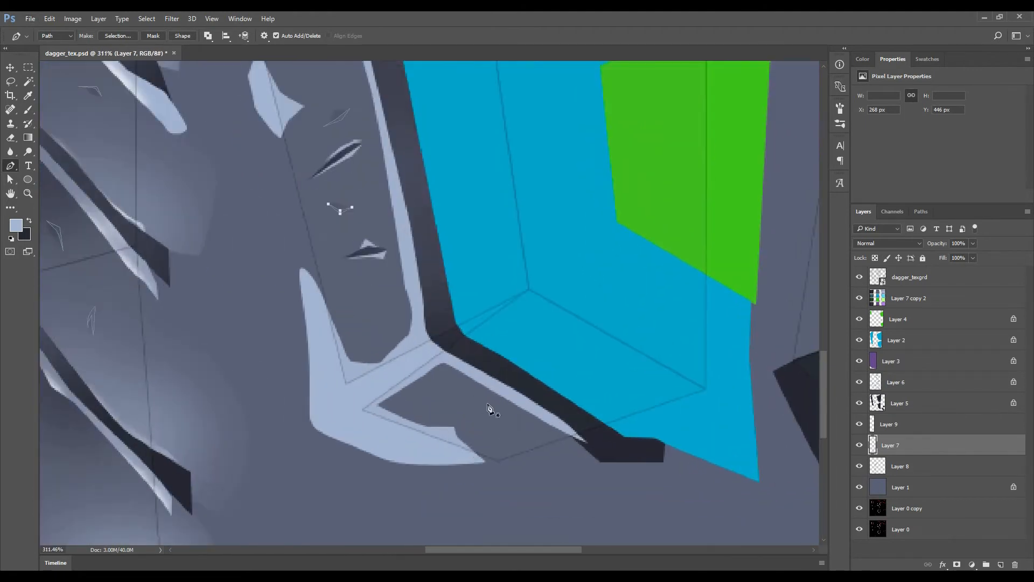
pyautogui.scroll(9, 573, 360)
pyautogui.click(590, 338)
pyautogui.click(569, 430)
# - Outline a narrow light edge along the upper border of the lower dark shape on the small lower-right piece
pyautogui.moveTo(630, 414); pyautogui.dragTo(460, 193)
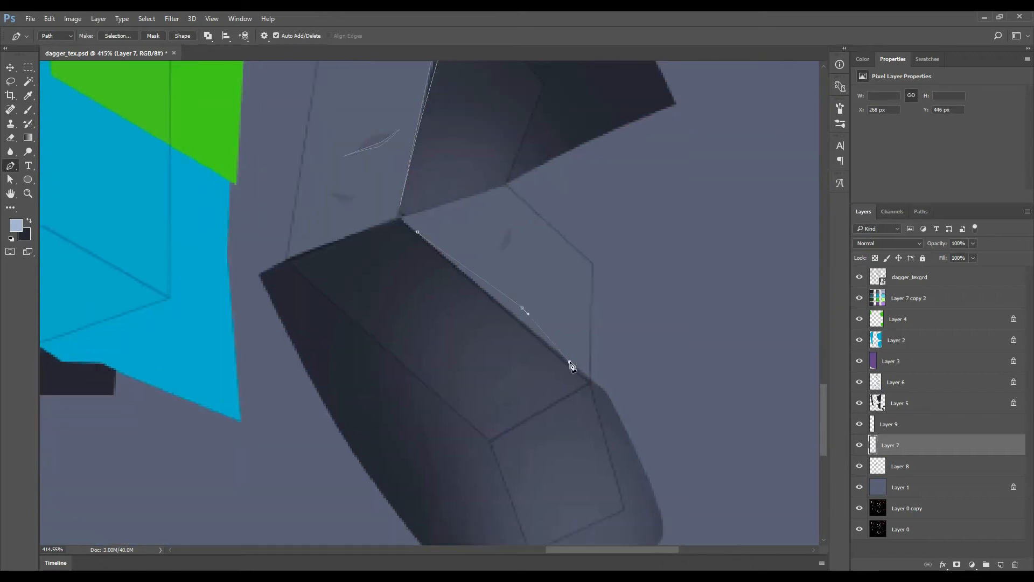
pyautogui.click(500, 309)
pyautogui.click(443, 260)
pyautogui.click(418, 231)
pyautogui.moveTo(399, 232); pyautogui.dragTo(519, 357)
pyautogui.click(488, 355)
pyautogui.moveTo(439, 374); pyautogui.dragTo(435, 378)
pyautogui.click(431, 390)
# - Outline a light strip along the small lower-right piece's outer side and another inside the adjoining dark shape
pyautogui.moveTo(485, 448); pyautogui.dragTo(414, 299)
pyautogui.click(509, 392)
pyautogui.click(317, 241)
pyautogui.moveTo(355, 183); pyautogui.dragTo(393, 328)
pyautogui.moveTo(387, 191); pyautogui.dragTo(397, 166)
pyautogui.click(415, 101)
pyautogui.click(386, 351)
pyautogui.click(455, 351)
pyautogui.scroll(-5, 463, 347)
pyautogui.moveTo(491, 378); pyautogui.dragTo(534, 256)
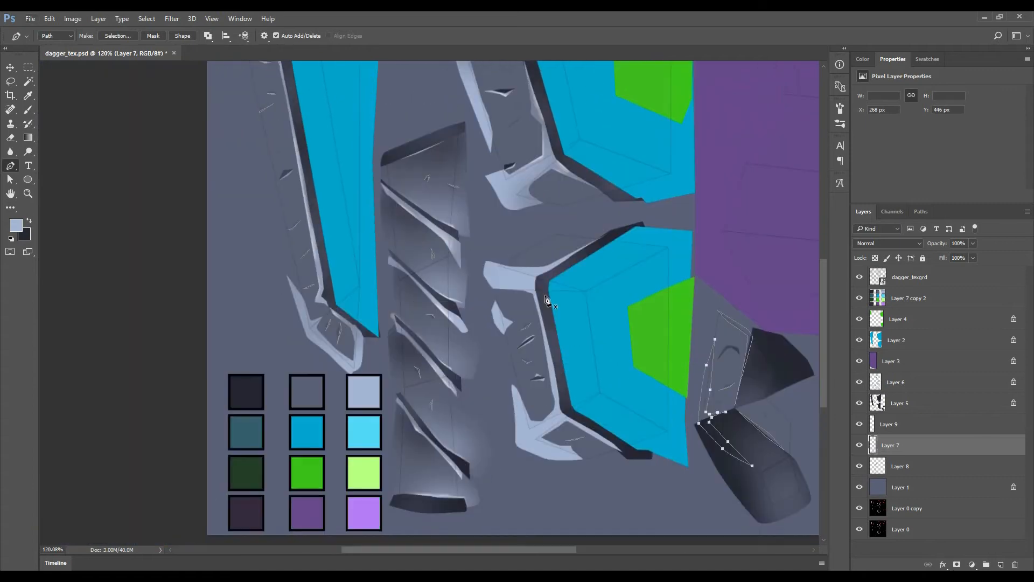
# - Convert the edge outlines to a selection and brush light blue at 20% opacity over the lower scratches on Layer 7
pyautogui.hotkey('ctrl', 'Return')
pyautogui.press('b')
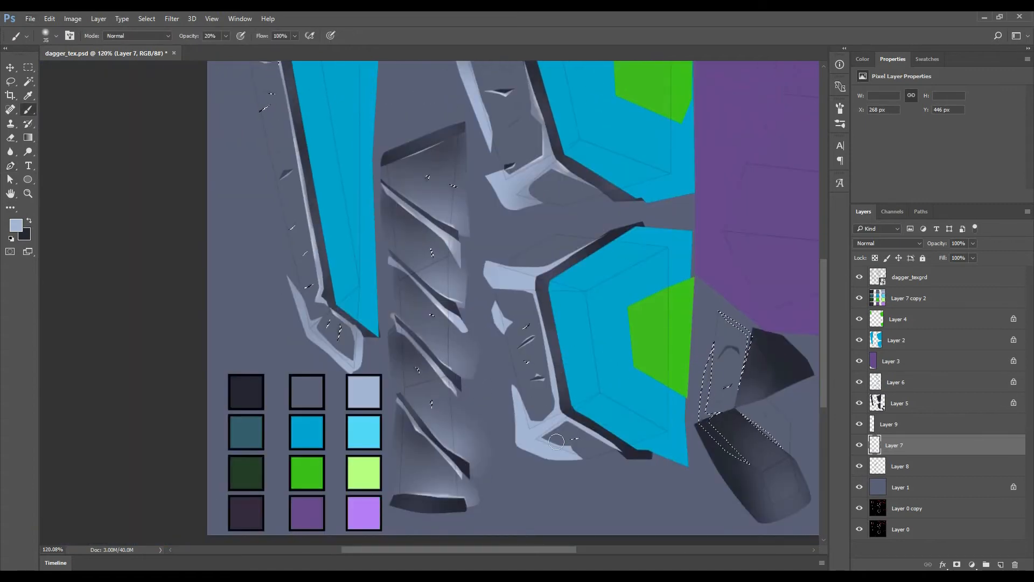
pyautogui.moveTo(332, 251); pyautogui.dragTo(432, 398)
pyautogui.moveTo(389, 242); pyautogui.dragTo(396, 394)
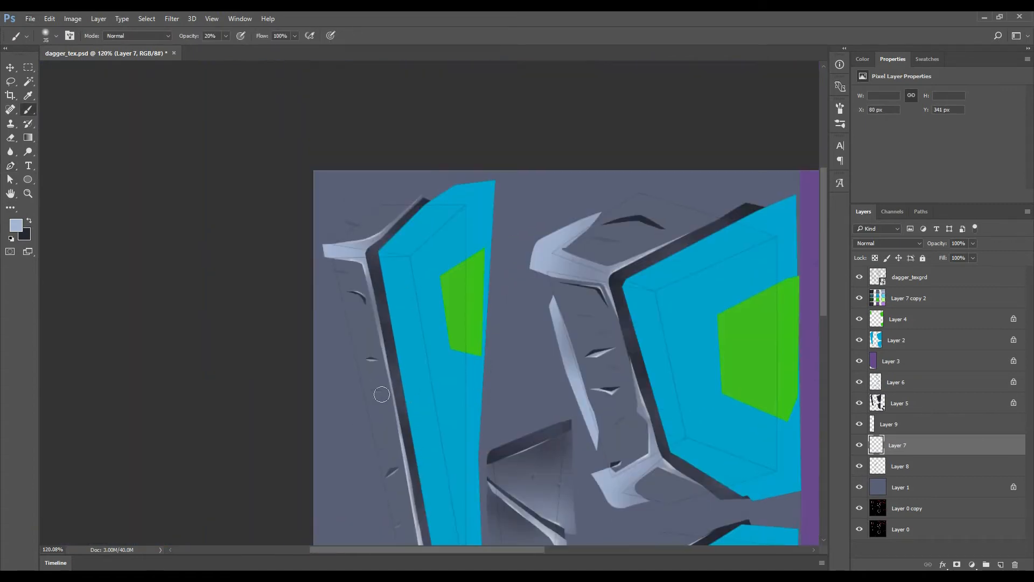
# - Brush light blue into the remaining selected scratch edges on the upper pieces and the small lower-right piece
pyautogui.moveTo(329, 267); pyautogui.dragTo(343, 268)
pyautogui.moveTo(359, 227); pyautogui.dragTo(340, 224)
pyautogui.moveTo(682, 415); pyautogui.dragTo(464, 267)
pyautogui.moveTo(436, 383)
pyautogui.mouseDown()
pyautogui.moveTo(351, 253)
pyautogui.moveTo(304, 205)
pyautogui.mouseUp()
pyautogui.moveTo(463, 336); pyautogui.dragTo(457, 389)
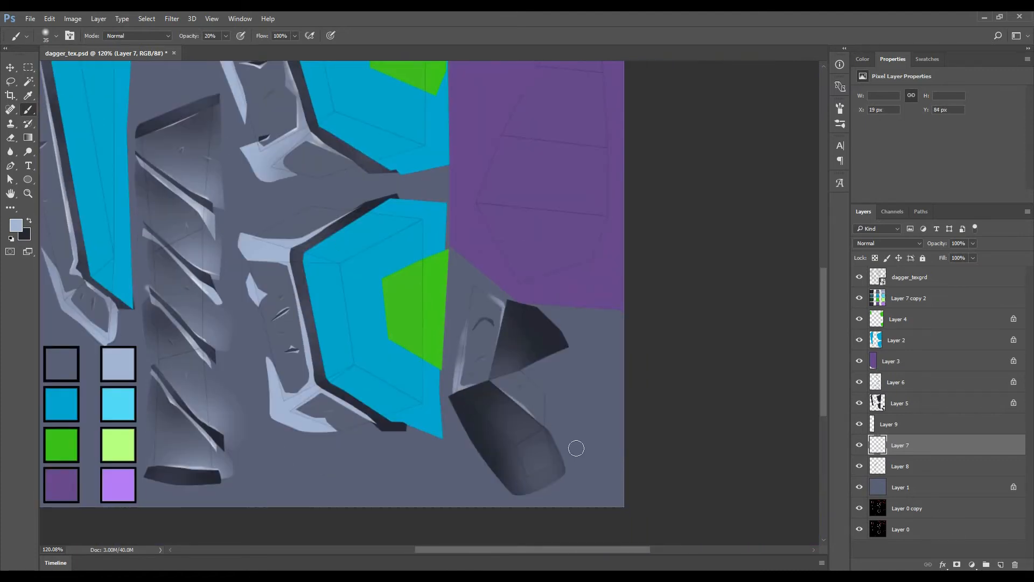
# - Brush the selected light edge onto the small lower-right piece's dark shape on Layer 5, and return to Layer 7
pyautogui.click(918, 401)
pyautogui.moveTo(455, 392); pyautogui.dragTo(500, 436)
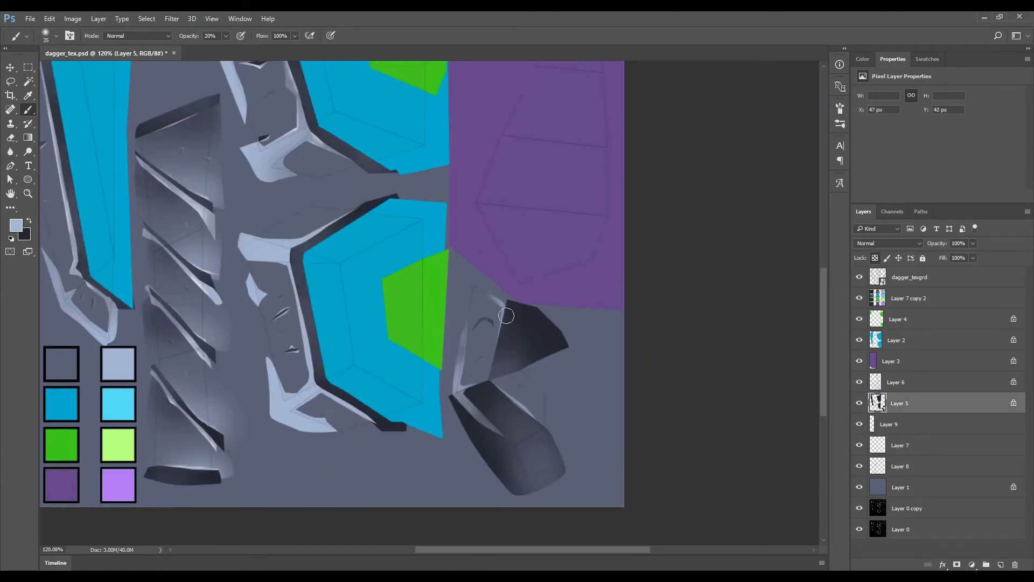
pyautogui.click(920, 428)
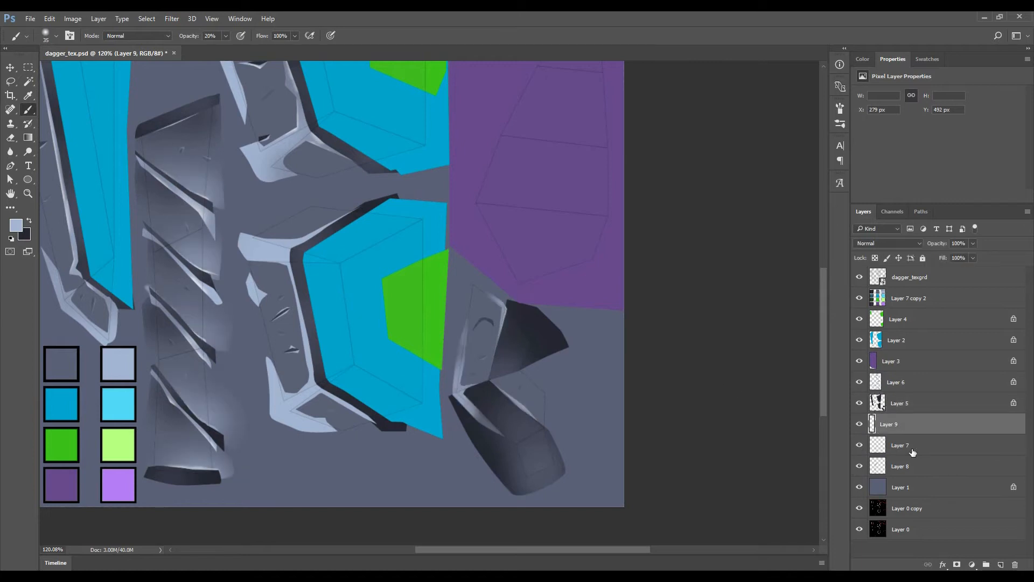
pyautogui.click(916, 445)
pyautogui.moveTo(296, 273); pyautogui.dragTo(544, 430)
# - Outline a curved light border shape around the inside of the handle's top section with the Pen tool
pyautogui.press('v')
pyautogui.moveTo(496, 246); pyautogui.dragTo(486, 364)
pyautogui.press('p')
pyautogui.moveTo(424, 385)
pyautogui.mouseDown()
pyautogui.moveTo(465, 397)
pyautogui.moveTo(459, 256)
pyautogui.moveTo(412, 276)
pyautogui.mouseUp()
pyautogui.scroll(7, 451, 295)
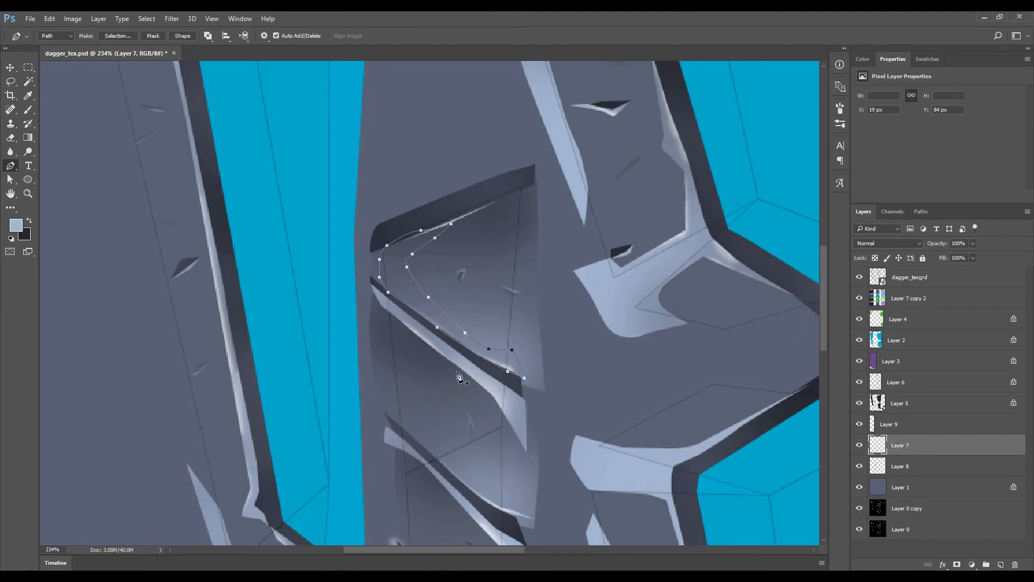
# - Outline curved light border shapes inside the handle's second and third sections
pyautogui.moveTo(448, 362); pyautogui.dragTo(353, 210)
pyautogui.moveTo(351, 208); pyautogui.dragTo(361, 217)
pyautogui.moveTo(285, 261); pyautogui.dragTo(296, 271)
pyautogui.moveTo(380, 349); pyautogui.dragTo(398, 360)
pyautogui.moveTo(420, 372); pyautogui.dragTo(424, 368)
pyautogui.moveTo(429, 288); pyautogui.dragTo(427, 270)
pyautogui.moveTo(351, 207); pyautogui.dragTo(362, 219)
pyautogui.moveTo(423, 429); pyautogui.dragTo(464, 351)
pyautogui.moveTo(336, 314); pyautogui.dragTo(345, 322)
# - Outline curved light border shapes inside the handle's remaining lower sections
pyautogui.moveTo(377, 350); pyautogui.dragTo(282, 177)
pyautogui.moveTo(285, 201); pyautogui.dragTo(292, 204)
pyautogui.moveTo(296, 214); pyautogui.dragTo(299, 222)
pyautogui.moveTo(300, 241); pyautogui.dragTo(301, 242)
pyautogui.moveTo(381, 359); pyautogui.dragTo(383, 353)
pyautogui.moveTo(388, 291); pyautogui.dragTo(395, 294)
pyautogui.moveTo(411, 418); pyautogui.dragTo(408, 418)
pyautogui.click(284, 202)
pyautogui.moveTo(357, 349); pyautogui.dragTo(334, 268)
pyautogui.moveTo(351, 319); pyautogui.dragTo(356, 323)
pyautogui.moveTo(378, 362); pyautogui.dragTo(381, 367)
pyautogui.moveTo(265, 297); pyautogui.dragTo(257, 236)
pyautogui.click(287, 256)
# - Convert the handle outlines to a selection and brush soft light blue borders into all the handle sections
pyautogui.hotkey('ctrl', 'Return')
pyautogui.press('b')
pyautogui.moveTo(334, 258)
pyautogui.mouseDown()
pyautogui.moveTo(389, 350)
pyautogui.moveTo(372, 391)
pyautogui.mouseUp()
pyautogui.moveTo(323, 328); pyautogui.dragTo(329, 253)
pyautogui.moveTo(363, 184); pyautogui.dragTo(390, 360)
pyautogui.moveTo(336, 272); pyautogui.dragTo(360, 317)
pyautogui.moveTo(387, 352); pyautogui.dragTo(444, 420)
pyautogui.moveTo(452, 186); pyautogui.dragTo(420, 277)
pyautogui.moveTo(355, 161); pyautogui.dragTo(377, 226)
pyautogui.moveTo(407, 154); pyautogui.dragTo(412, 326)
pyautogui.moveTo(336, 185)
pyautogui.mouseDown()
pyautogui.moveTo(388, 272)
pyautogui.moveTo(457, 318)
pyautogui.moveTo(445, 469)
pyautogui.mouseUp()
# - Outline rounded light border shapes around the flat areas along the upper middle guard piece's side
pyautogui.scroll(-6, 539, 401)
pyautogui.press('p')
pyautogui.scroll(6, 422, 264)
pyautogui.click(433, 461)
pyautogui.click(481, 432)
pyautogui.click(476, 369)
pyautogui.moveTo(487, 391)
pyautogui.mouseDown()
pyautogui.moveTo(491, 422)
pyautogui.moveTo(458, 421)
pyautogui.mouseUp()
pyautogui.click(859, 382)
pyautogui.click(859, 381)
pyautogui.click(475, 411)
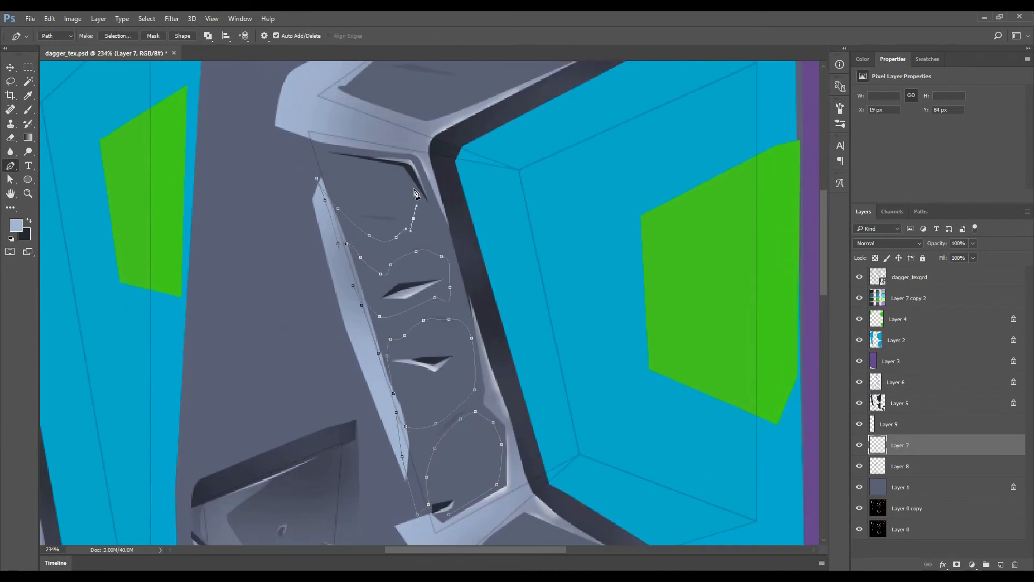
# - Close the border outline around the top and bottom corners of the upper middle guard piece's side section
pyautogui.click(328, 116)
pyautogui.click(391, 128)
pyautogui.moveTo(429, 150); pyautogui.dragTo(440, 167)
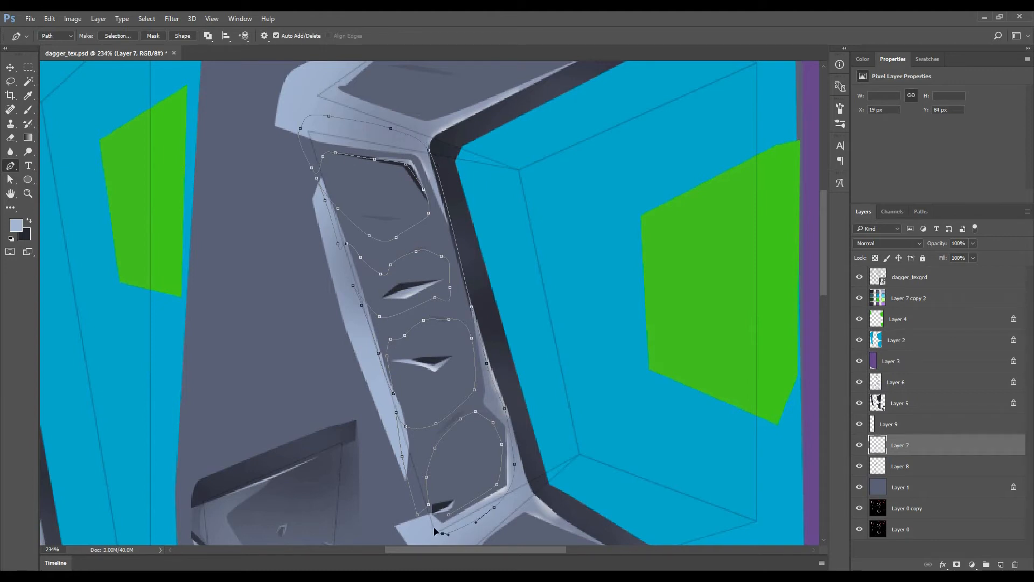
pyautogui.click(430, 518)
pyautogui.click(449, 514)
# - Outline curved border shapes on the upper middle guard piece's bottom section and the lower middle guard piece's top section
pyautogui.moveTo(525, 511); pyautogui.dragTo(334, 208)
pyautogui.scroll(-1, 379, 368)
pyautogui.moveTo(379, 367); pyautogui.dragTo(529, 287)
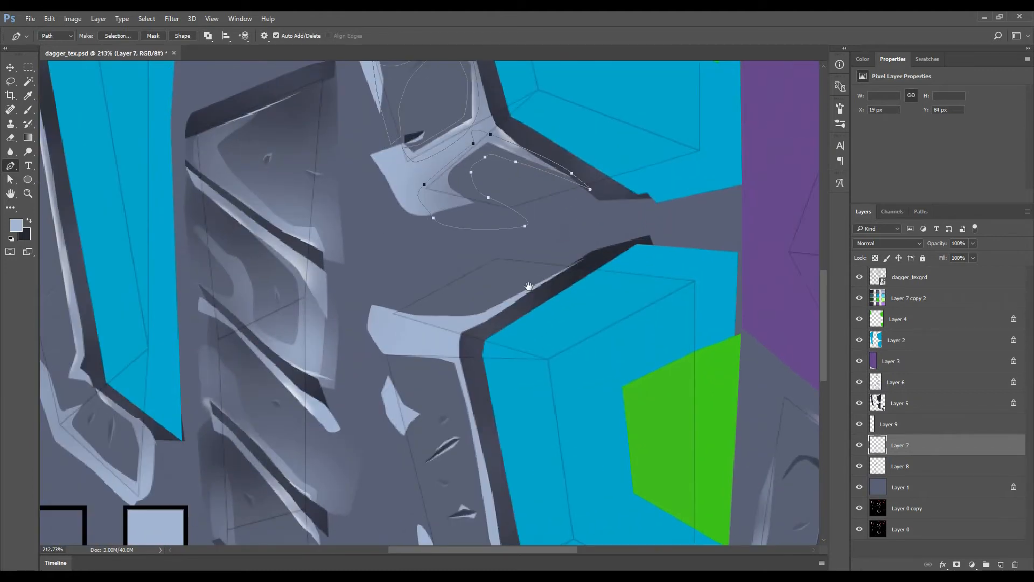
pyautogui.moveTo(487, 247); pyautogui.dragTo(464, 253)
pyautogui.click(433, 317)
pyautogui.moveTo(433, 334); pyautogui.dragTo(330, 190)
# - Outline a wavy light border around the scratches in the lower middle guard piece's side section and close it
pyautogui.click(282, 204)
pyautogui.moveTo(334, 202); pyautogui.dragTo(348, 204)
pyautogui.moveTo(385, 323); pyautogui.dragTo(390, 347)
pyautogui.moveTo(305, 386); pyautogui.dragTo(300, 361)
pyautogui.moveTo(287, 270); pyautogui.dragTo(302, 284)
pyautogui.moveTo(331, 378); pyautogui.dragTo(338, 400)
pyautogui.moveTo(357, 422); pyautogui.dragTo(364, 423)
pyautogui.moveTo(374, 414); pyautogui.dragTo(376, 402)
pyautogui.moveTo(377, 387); pyautogui.dragTo(368, 383)
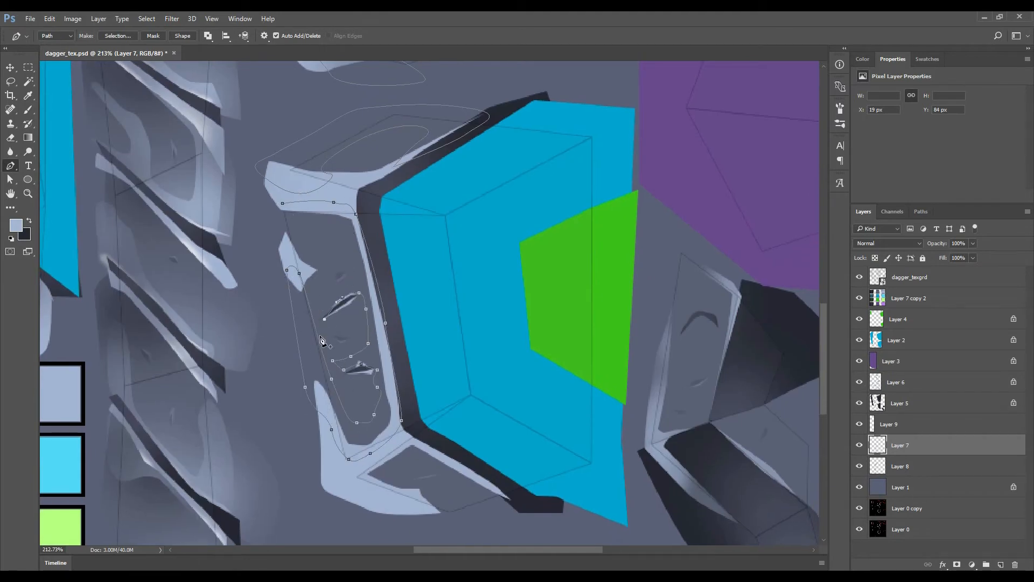
pyautogui.scroll(2, 321, 341)
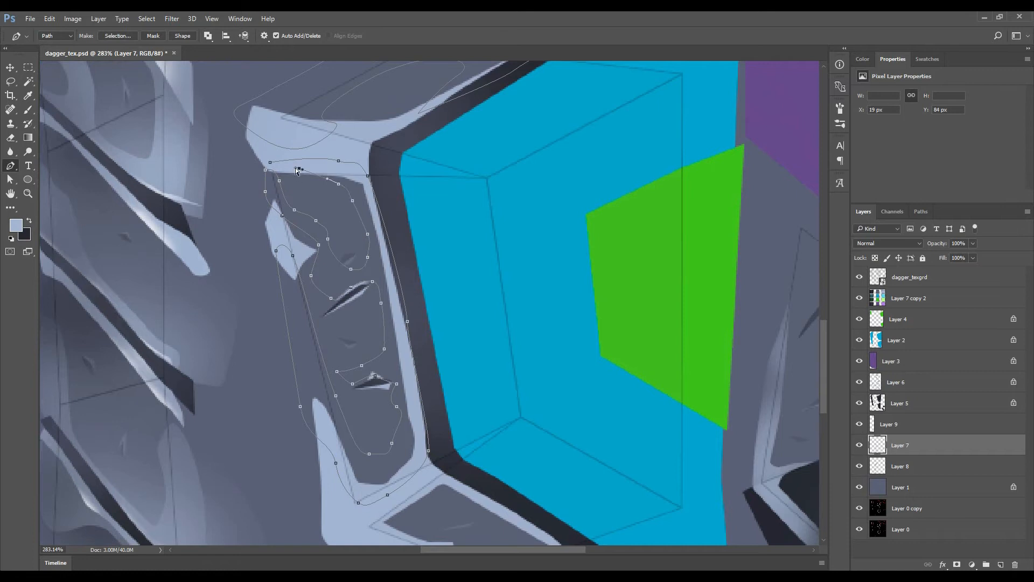
pyautogui.click(271, 162)
# - Outline a curved light border shape around the lower middle guard piece's bottom section
pyautogui.scroll(-2, 387, 310)
pyautogui.moveTo(455, 446); pyautogui.dragTo(404, 301)
pyautogui.scroll(2, 404, 302)
pyautogui.moveTo(472, 379); pyautogui.dragTo(468, 370)
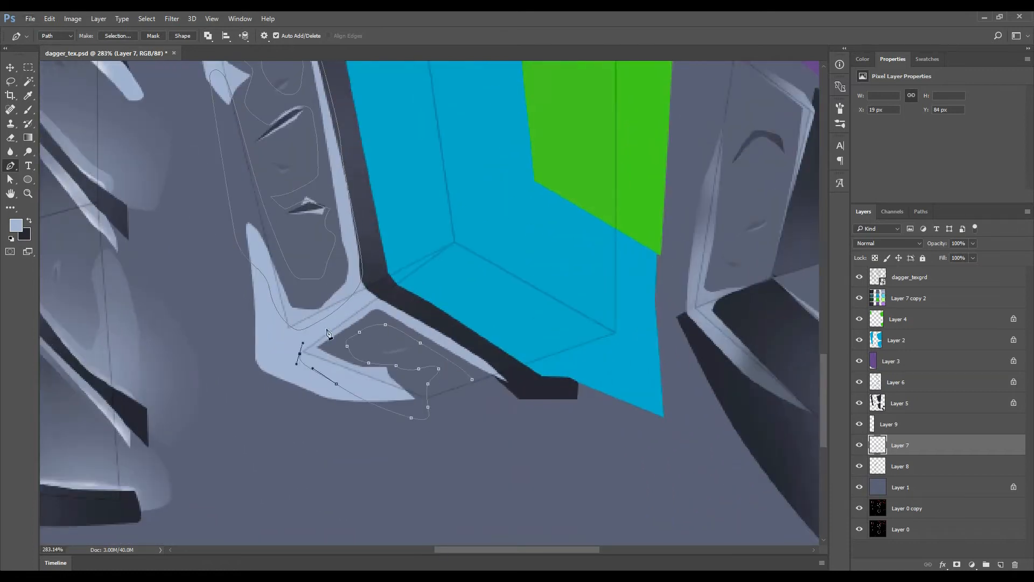
# - Outline a light border shape around the inner area of the tall piece's bottom tip
pyautogui.scroll(-3, 474, 381)
pyautogui.scroll(2, 403, 427)
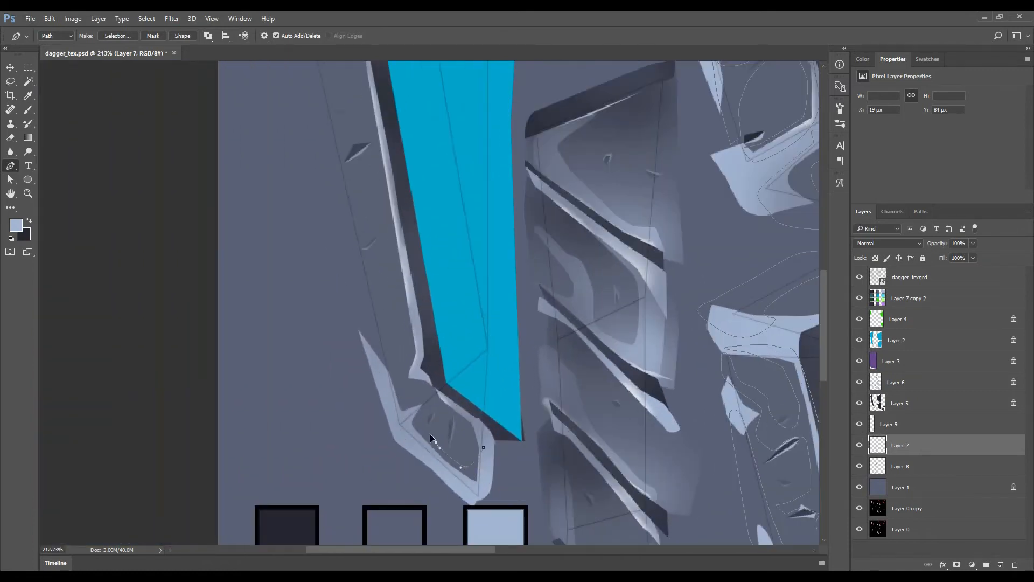
pyautogui.moveTo(407, 397); pyautogui.dragTo(403, 392)
pyautogui.click(397, 370)
pyautogui.moveTo(397, 370); pyautogui.dragTo(426, 482)
# - Outline rounded light border shapes around the flat areas on the lower half of the tall piece's side
pyautogui.click(412, 415)
pyautogui.click(430, 416)
pyautogui.click(452, 458)
pyautogui.click(443, 385)
pyautogui.moveTo(423, 321); pyautogui.dragTo(423, 327)
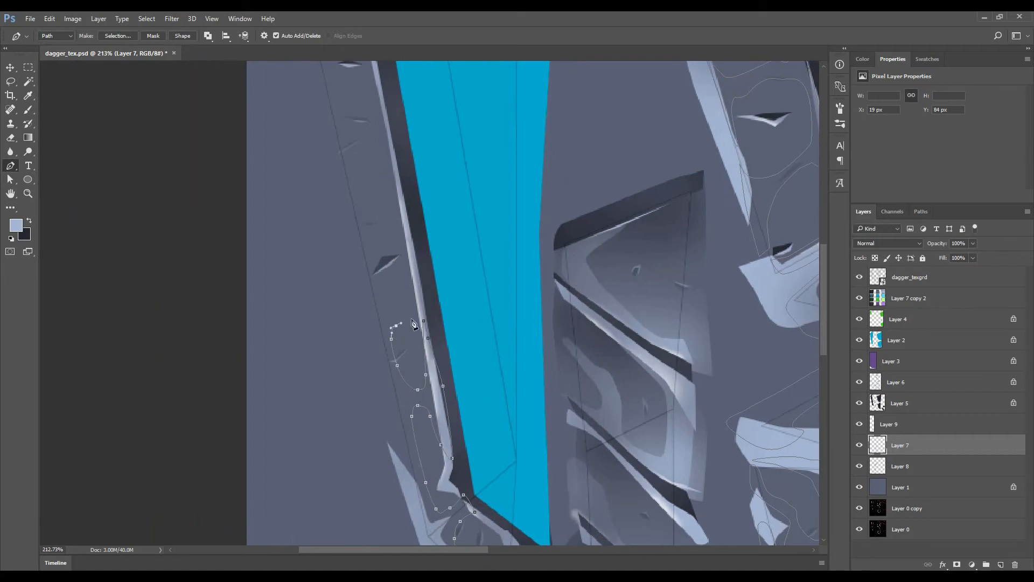
pyautogui.moveTo(380, 296); pyautogui.dragTo(377, 291)
pyautogui.moveTo(372, 278); pyautogui.dragTo(372, 270)
pyautogui.moveTo(372, 242); pyautogui.dragTo(373, 235)
# - Outline rounded light border shapes around the flat areas and scratches on the upper half of the tall piece's side
pyautogui.moveTo(373, 234); pyautogui.dragTo(404, 375)
pyautogui.moveTo(408, 366); pyautogui.dragTo(413, 364)
pyautogui.moveTo(378, 282); pyautogui.dragTo(376, 271)
pyautogui.click(415, 381)
pyautogui.click(448, 385)
pyautogui.moveTo(376, 271); pyautogui.dragTo(394, 354)
pyautogui.click(442, 366)
pyautogui.moveTo(394, 354); pyautogui.dragTo(400, 413)
pyautogui.click(391, 380)
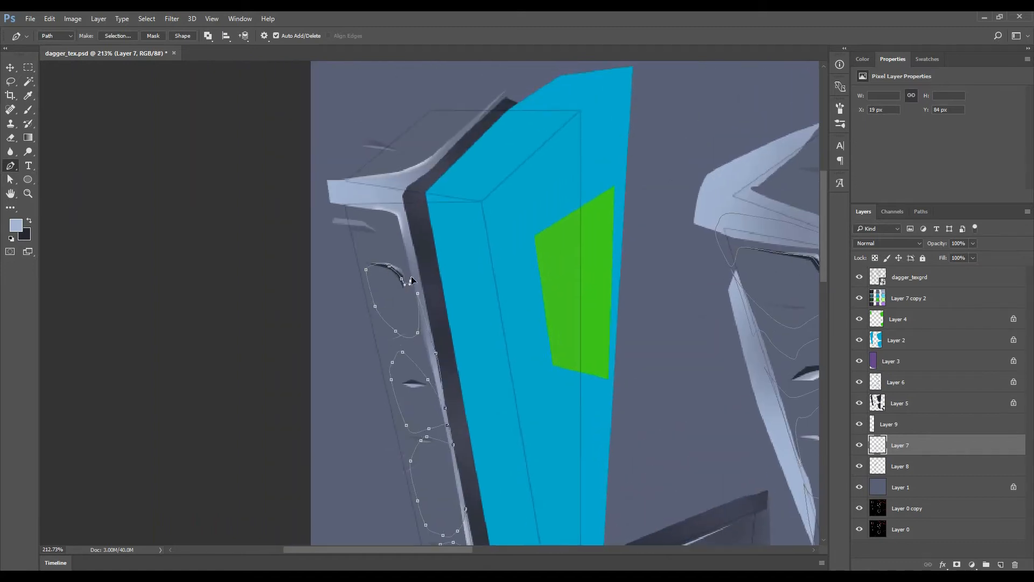
pyautogui.moveTo(345, 193); pyautogui.dragTo(333, 191)
# - Outline a closed, elongated light border shape around the slanted top section of the tall piece
pyautogui.scroll(-3, 351, 334)
pyautogui.moveTo(388, 451); pyautogui.dragTo(282, 88)
pyautogui.moveTo(358, 100); pyautogui.dragTo(458, 506)
pyautogui.scroll(5, 402, 162)
pyautogui.moveTo(421, 261); pyautogui.dragTo(412, 272)
pyautogui.moveTo(363, 324); pyautogui.dragTo(346, 340)
pyautogui.moveTo(292, 367); pyautogui.dragTo(296, 373)
pyautogui.moveTo(314, 379); pyautogui.dragTo(327, 380)
pyautogui.moveTo(380, 374); pyautogui.dragTo(392, 368)
pyautogui.moveTo(430, 328); pyautogui.dragTo(441, 316)
pyautogui.moveTo(481, 274); pyautogui.dragTo(484, 264)
pyautogui.moveTo(476, 267)
pyautogui.mouseDown()
pyautogui.moveTo(463, 276)
pyautogui.moveTo(440, 259)
pyautogui.mouseUp()
pyautogui.click(421, 261)
# - Outline a curved light border shape around the scratch in the upper middle guard piece's top section and close it
pyautogui.scroll(-9, 464, 334)
pyautogui.moveTo(658, 425); pyautogui.dragTo(485, 432)
pyautogui.scroll(6, 484, 433)
pyautogui.moveTo(619, 238); pyautogui.dragTo(626, 246)
pyautogui.moveTo(629, 261); pyautogui.dragTo(562, 292)
pyautogui.moveTo(392, 306); pyautogui.dragTo(370, 341)
pyautogui.moveTo(488, 342); pyautogui.dragTo(517, 333)
pyautogui.click(620, 238)
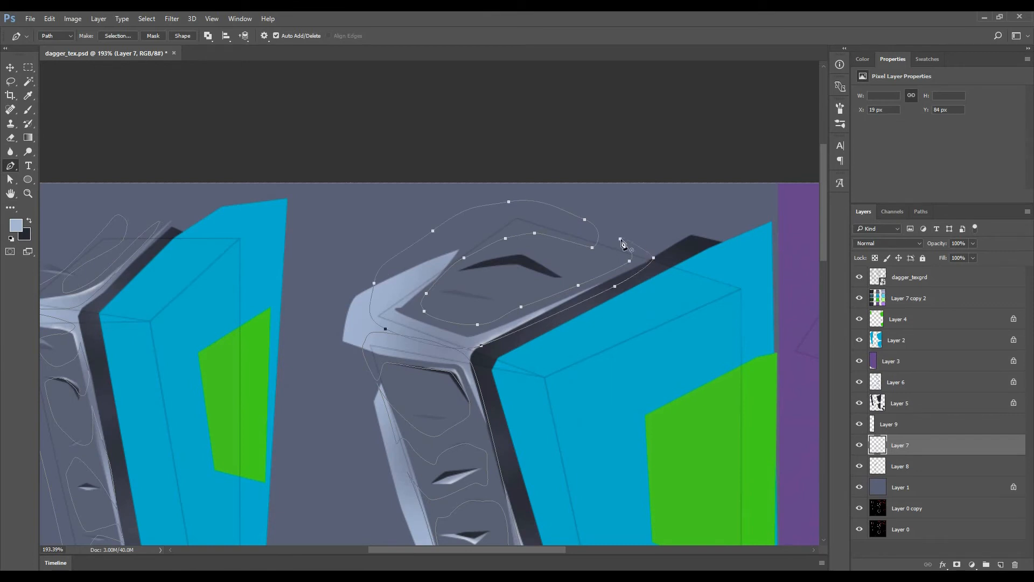
# - Outline light border shapes following the arched scratch on the narrow face of the small piece below the purple area
pyautogui.scroll(-5, 621, 248)
pyautogui.moveTo(620, 457); pyautogui.dragTo(498, 226)
pyautogui.moveTo(619, 399); pyautogui.dragTo(516, 250)
pyautogui.scroll(8, 516, 250)
pyautogui.moveTo(499, 312); pyautogui.dragTo(502, 308)
pyautogui.scroll(2, 502, 299)
pyautogui.moveTo(514, 286); pyautogui.dragTo(519, 285)
pyautogui.moveTo(544, 287); pyautogui.dragTo(548, 290)
pyautogui.moveTo(549, 305); pyautogui.dragTo(548, 310)
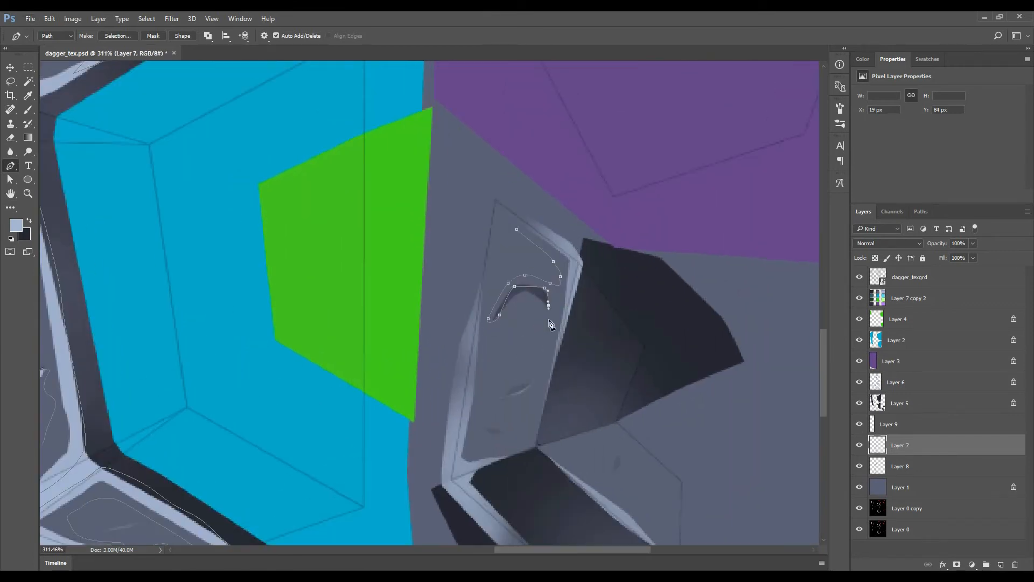
# - Outline the remaining light border shapes on the small piece's narrow face and on its adjoining grey section
pyautogui.click(535, 449)
pyautogui.moveTo(541, 448); pyautogui.dragTo(432, 297)
pyautogui.click(450, 185)
pyautogui.click(459, 104)
pyautogui.click(388, 137)
pyautogui.click(372, 212)
pyautogui.click(372, 254)
pyautogui.click(411, 190)
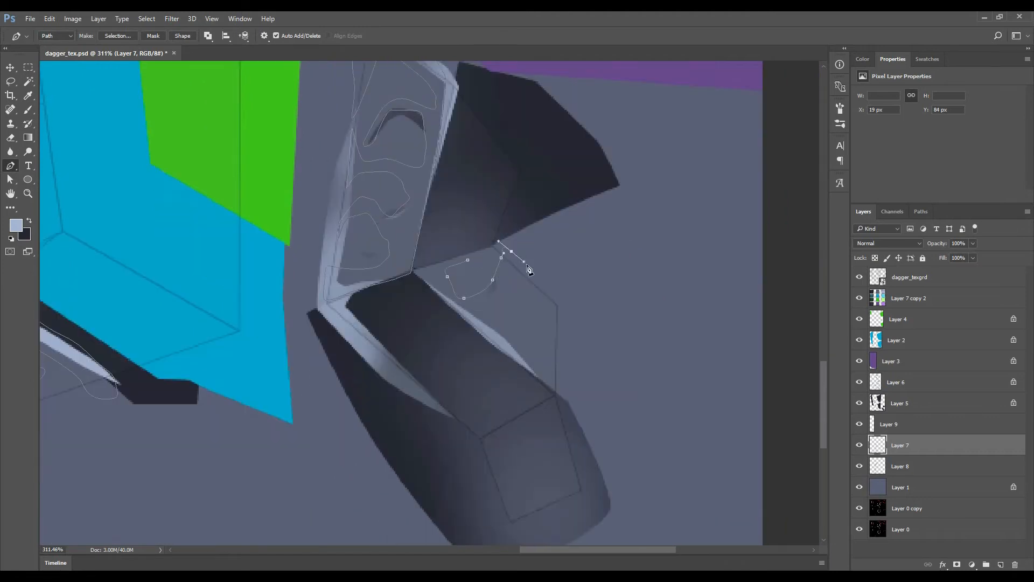
pyautogui.click(464, 253)
# - Turn the outlined border shapes into a selection, fill it with the light blue-grey on a new layer and deselect
pyautogui.hotkey('ctrl', 'Return')
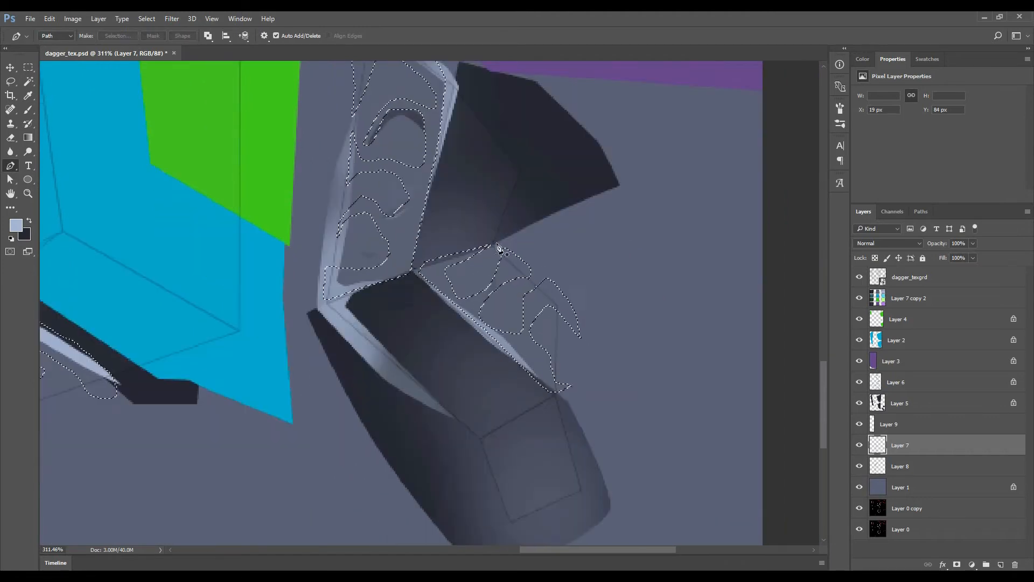
pyautogui.click(1001, 565)
pyautogui.hotkey('alt', 'BackSpace')
pyautogui.hotkey('ctrl', 'd')
# - Lower the opacity of the new border-shape layer, Layer 10, to 40%
pyautogui.press('v')
pyautogui.scroll(-15, 530, 377)
pyautogui.press('b')
pyautogui.press('v')
pyautogui.press('3')
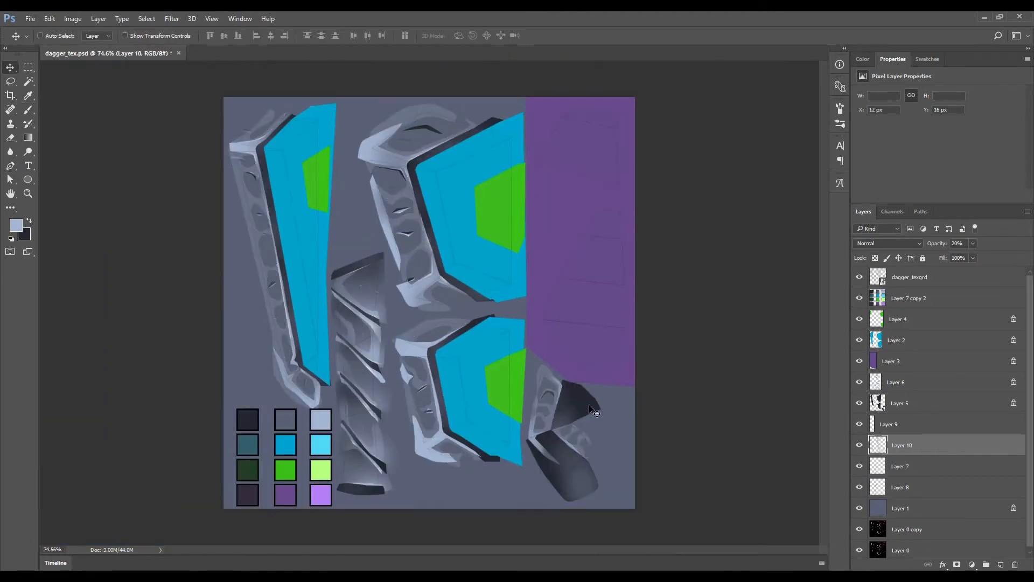
pyautogui.press('4')
# - Add a layer mask to Layer 10 and fade parts of the border shapes with a soft black brush at 20% opacity
pyautogui.click(957, 564)
pyautogui.press('b')
pyautogui.rightClick(577, 403)
pyautogui.moveTo(671, 424); pyautogui.dragTo(674, 425)
pyautogui.click(587, 336)
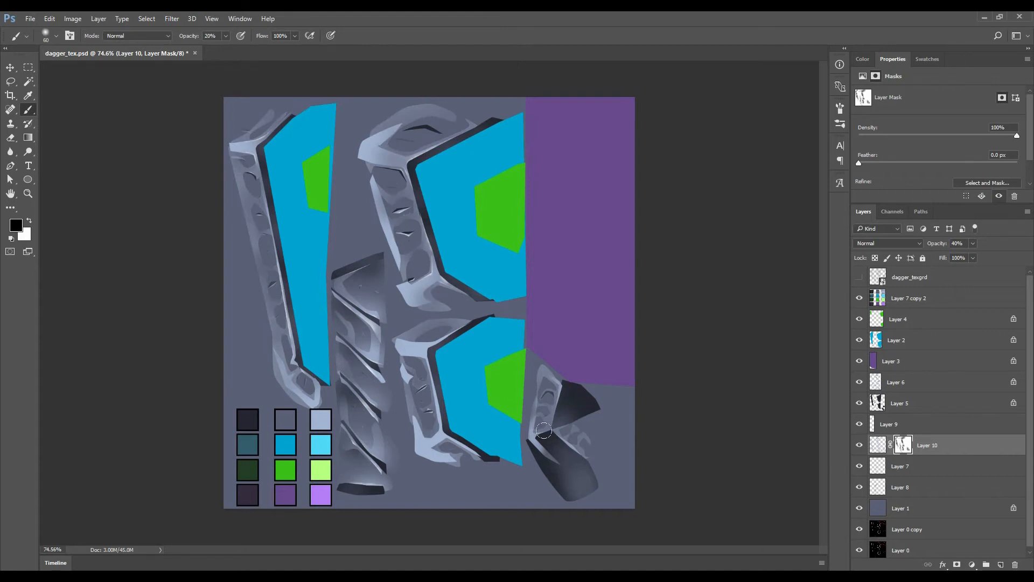
# - Duplicate Layer 10 with its mask, delete the original layer's shapes from the copy and deselect
pyautogui.press('v')
pyautogui.hotkey('ctrl', 'j')
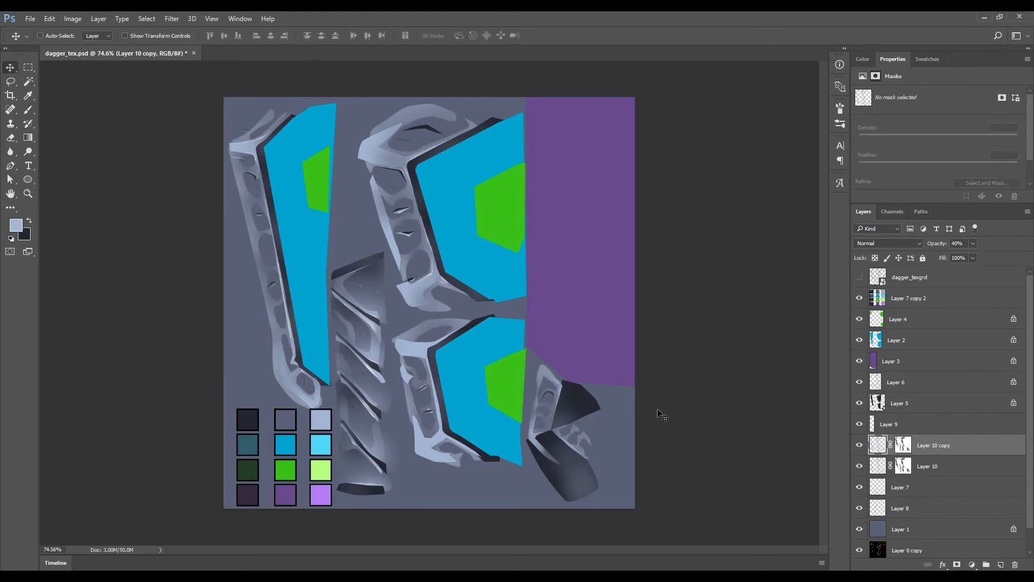
pyautogui.keyDown('ctrl'); pyautogui.click(881, 469); pyautogui.keyUp('ctrl')
pyautogui.press('Delete')
pyautogui.hotkey('ctrl', 'd')
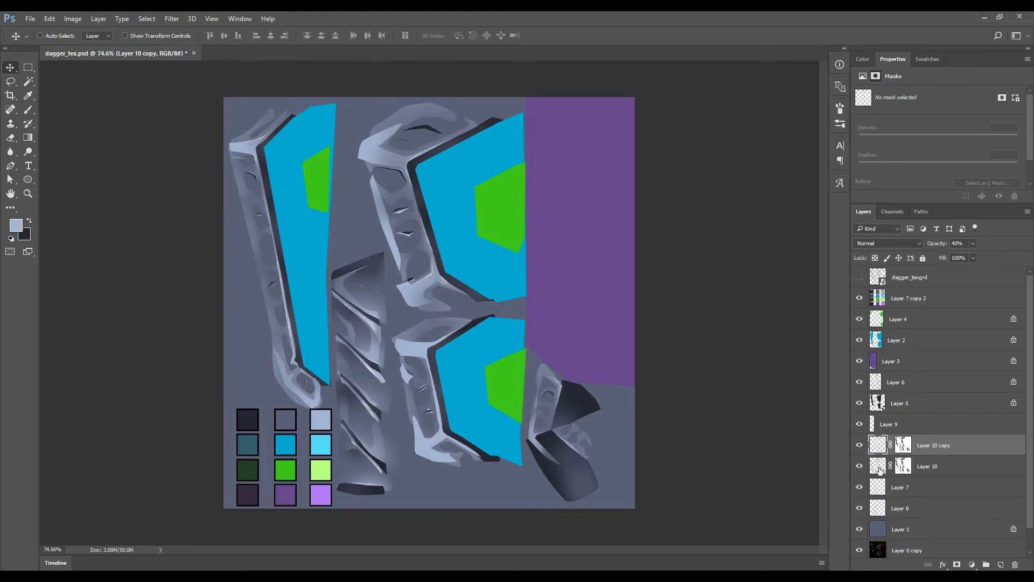
# - Soften more of the border shapes by brushing black onto Layer 10's mask at 20% opacity
pyautogui.click(902, 466)
pyautogui.press('b')
pyautogui.press('d')
pyautogui.press('x')
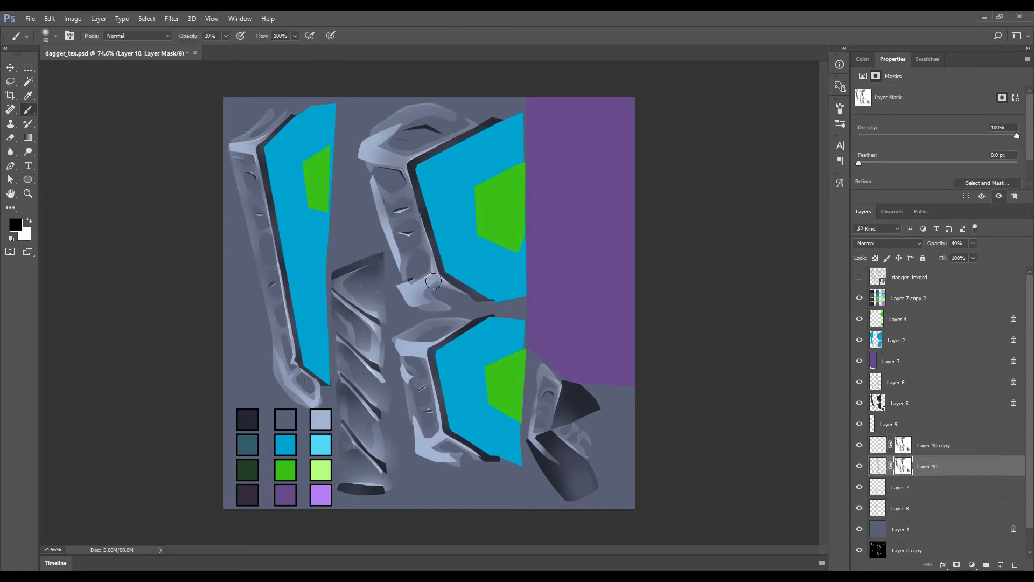
# - Make Layer 8 active with the dark swatch colour and try to outline a shadow below a border shape on the tall piece
pyautogui.press('p')
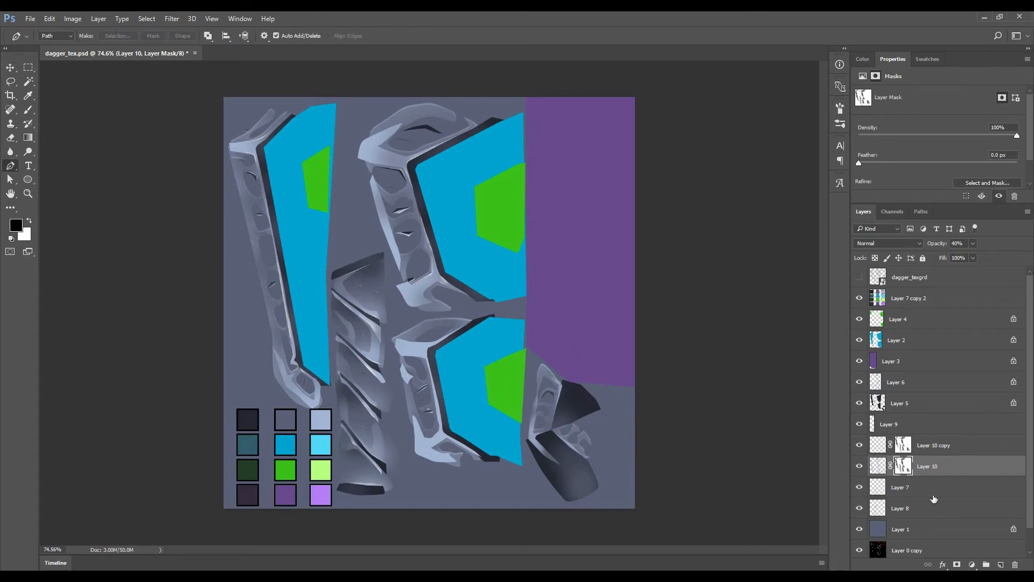
pyautogui.click(929, 486)
pyautogui.click(859, 487)
pyautogui.click(859, 487)
pyautogui.click(905, 508)
pyautogui.press('x')
pyautogui.scroll(5, 288, 281)
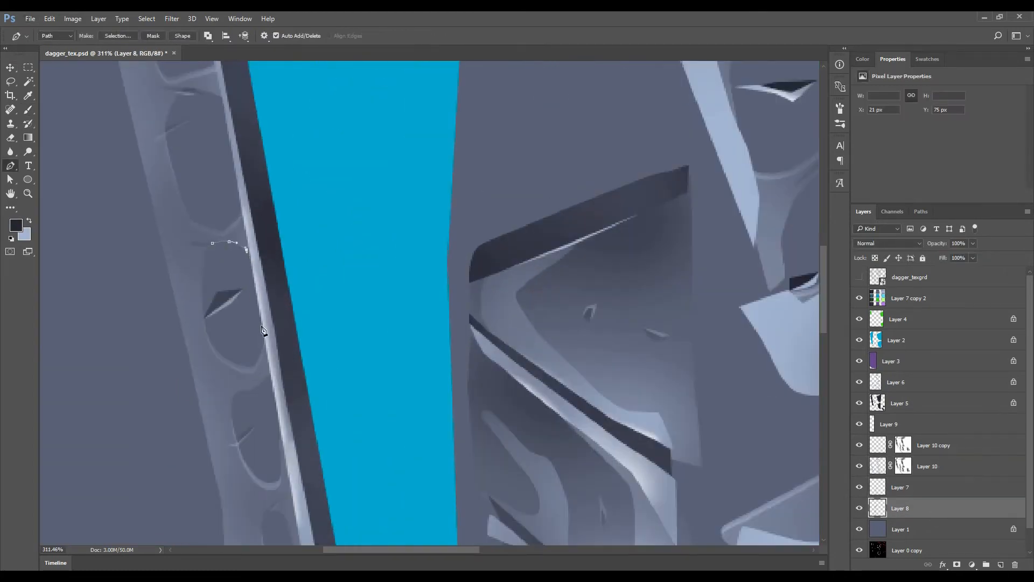
# - Load Layer 8's shapes as a selection, brush thin soft shadows along the tall piece's upper border shapes at 14% opacity and deselect
pyautogui.press('v')
pyautogui.keyDown('ctrl'); pyautogui.click(877, 508); pyautogui.keyUp('ctrl')
pyautogui.press('b')
pyautogui.rightClick(299, 323)
pyautogui.moveTo(370, 351); pyautogui.dragTo(361, 351)
pyautogui.moveTo(352, 374); pyautogui.dragTo(395, 375)
pyautogui.click(248, 253)
pyautogui.press('[')
pyautogui.press('[')
pyautogui.press('[')
pyautogui.press('[')
pyautogui.press('[')
pyautogui.press('1')
pyautogui.moveTo(217, 109); pyautogui.dragTo(316, 294)
pyautogui.press('4')
pyautogui.moveTo(258, 130)
pyautogui.mouseDown()
pyautogui.moveTo(348, 405)
pyautogui.moveTo(369, 524)
pyautogui.mouseUp()
pyautogui.hotkey('ctrl', 'd')
# - Brush thin dark shadows along the border shapes on the lower half of the tall piece's side
pyautogui.moveTo(350, 253); pyautogui.dragTo(262, 58)
pyautogui.moveTo(325, 420); pyautogui.dragTo(325, 45)
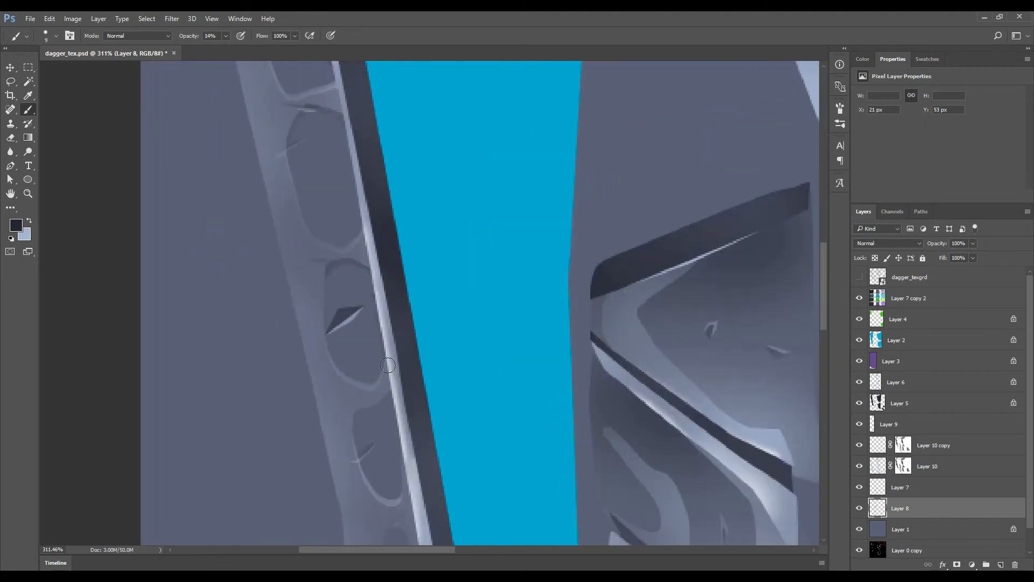
pyautogui.moveTo(389, 358); pyautogui.dragTo(374, 271)
# - Brush thin dark shadows along the border shapes of the lower middle guard piece, from its top section to its bottom section
pyautogui.moveTo(757, 372); pyautogui.dragTo(459, 291)
pyautogui.moveTo(771, 279); pyautogui.dragTo(542, 225)
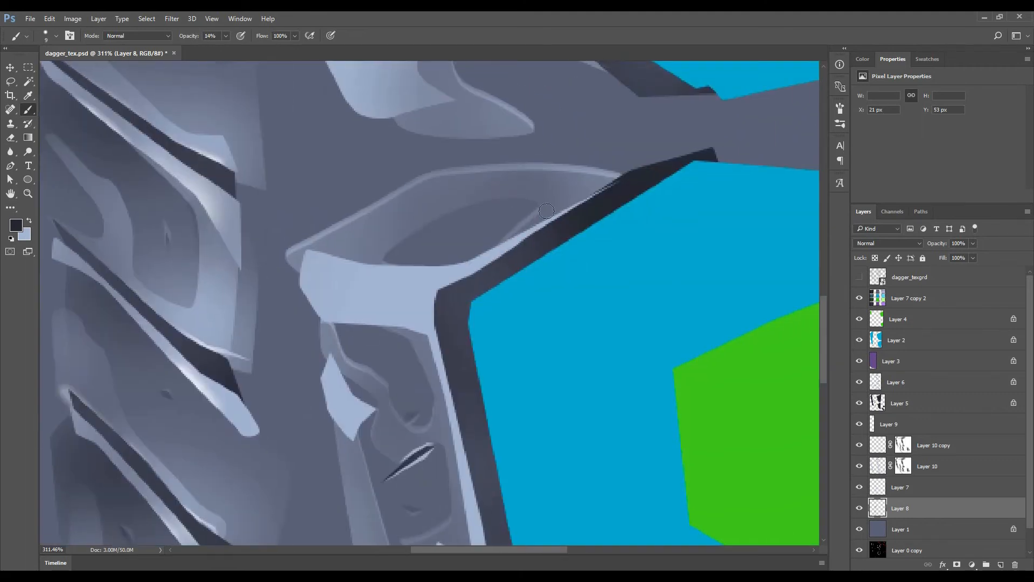
pyautogui.moveTo(385, 276); pyautogui.dragTo(364, 193)
pyautogui.moveTo(415, 312); pyautogui.dragTo(404, 222)
pyautogui.moveTo(448, 383); pyautogui.dragTo(392, 216)
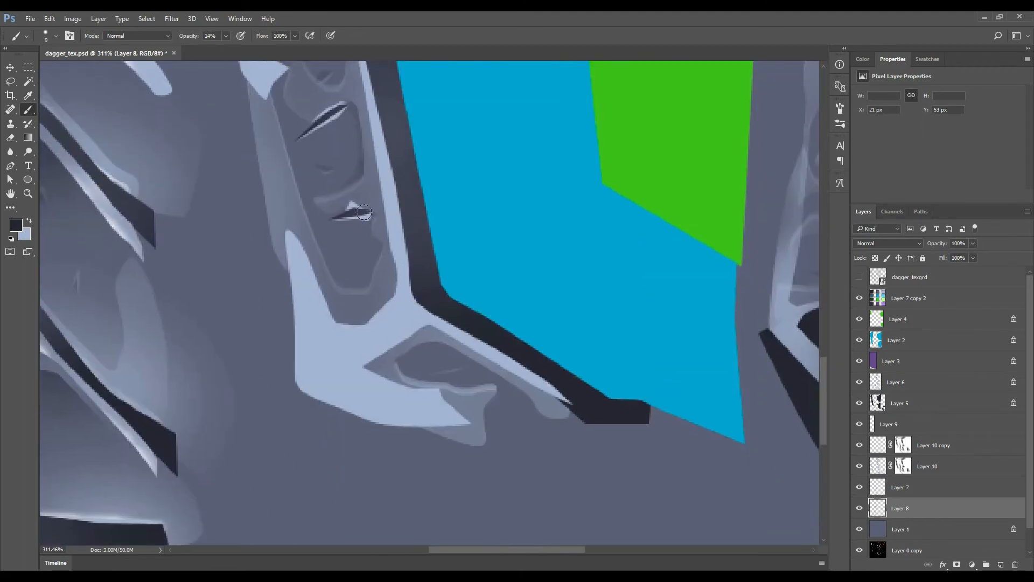
# - Brush thin dark shadows along the border shapes of the small piece below the purple area
pyautogui.moveTo(765, 187); pyautogui.dragTo(550, 227)
pyautogui.scroll(-1, 645, 226)
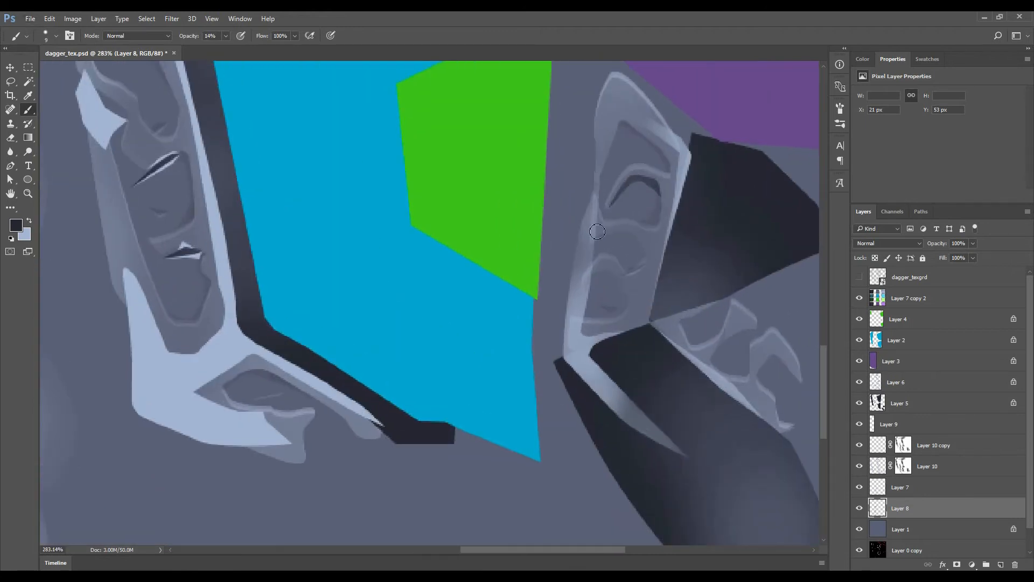
pyautogui.moveTo(685, 322); pyautogui.dragTo(594, 274)
# - Brush dark shadows along the border shapes of the upper middle guard piece, adjusting the brush size
pyautogui.scroll(-8, 401, 292)
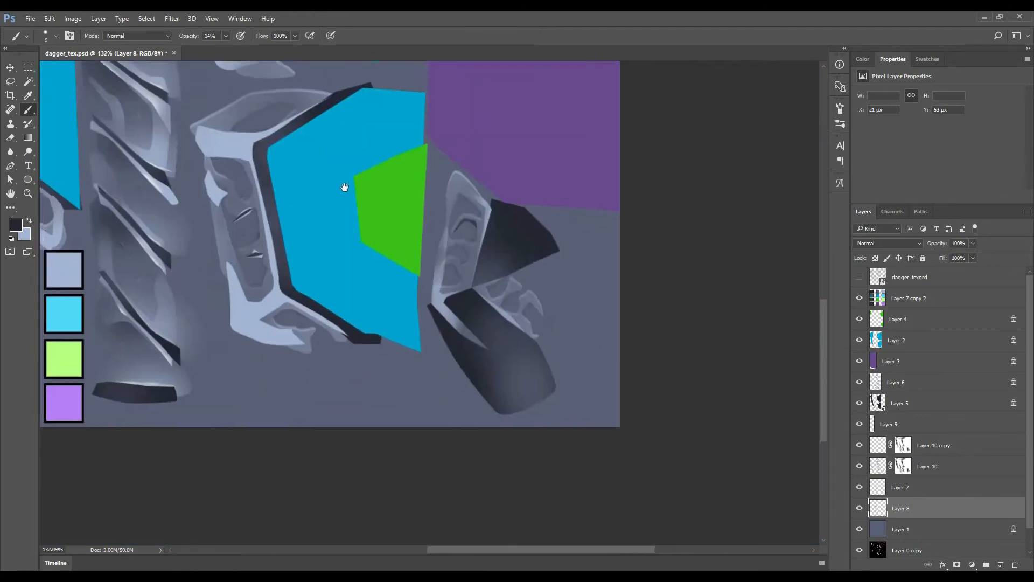
pyautogui.moveTo(332, 171); pyautogui.dragTo(436, 431)
pyautogui.moveTo(335, 149); pyautogui.dragTo(452, 310)
pyautogui.scroll(7, 437, 288)
pyautogui.moveTo(462, 347); pyautogui.dragTo(433, 234)
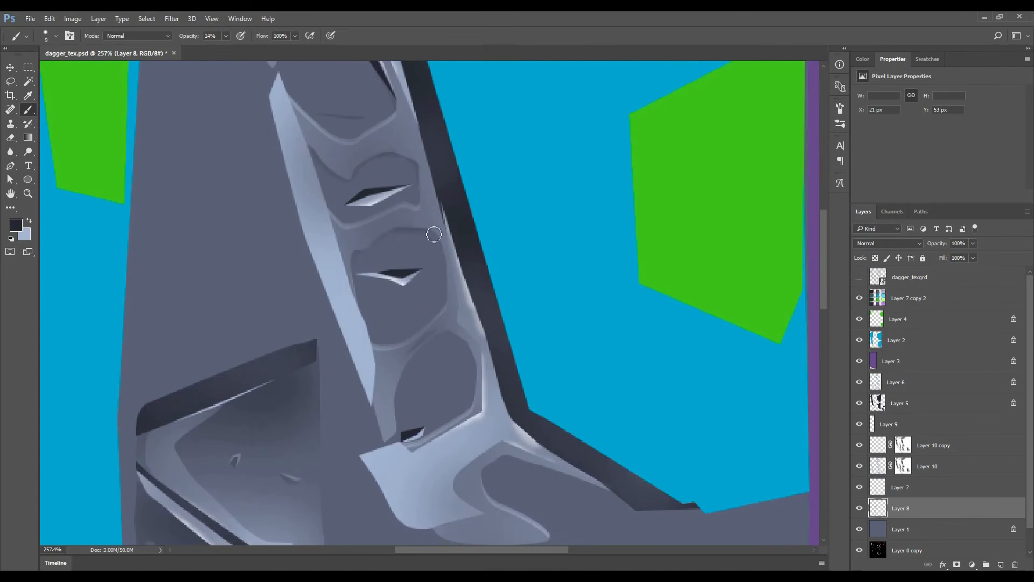
pyautogui.scroll(-6, 489, 491)
pyautogui.moveTo(482, 167); pyautogui.dragTo(465, 242)
pyautogui.scroll(3, 465, 241)
pyautogui.rightClick(460, 284)
pyautogui.moveTo(517, 307); pyautogui.dragTo(521, 307)
pyautogui.moveTo(433, 280); pyautogui.dragTo(406, 286)
# - Brush soft light blue-grey highlights over the metal pieces on Layer 7 with a size 80 brush at 10% opacity
pyautogui.scroll(-8, 376, 290)
pyautogui.press('1')
pyautogui.rightClick(285, 240)
pyautogui.click(298, 339)
pyautogui.click(252, 222)
pyautogui.hotkey('alt', ']')
pyautogui.press('x')
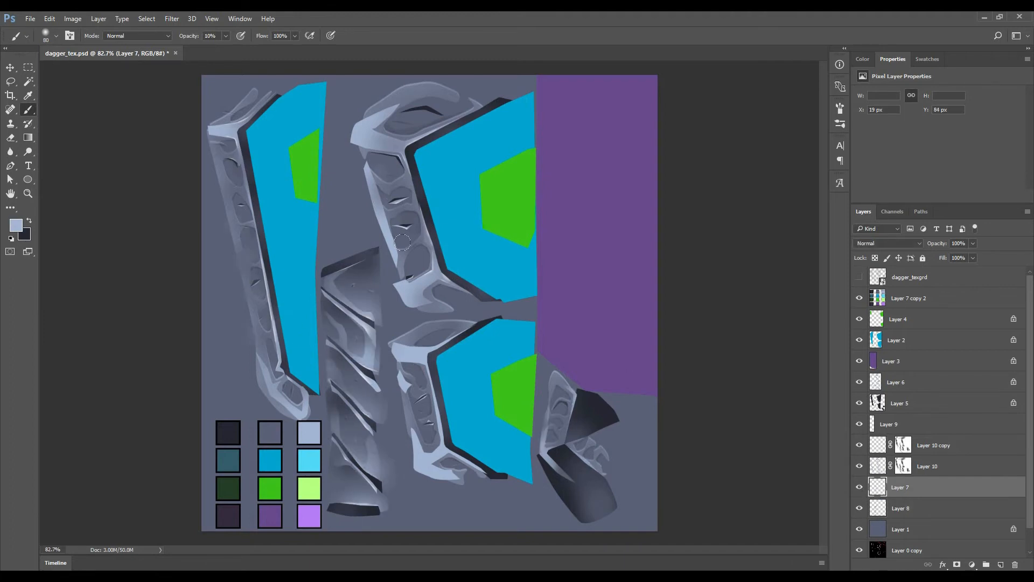
pyautogui.scroll(-2, 639, 479)
pyautogui.press('v')
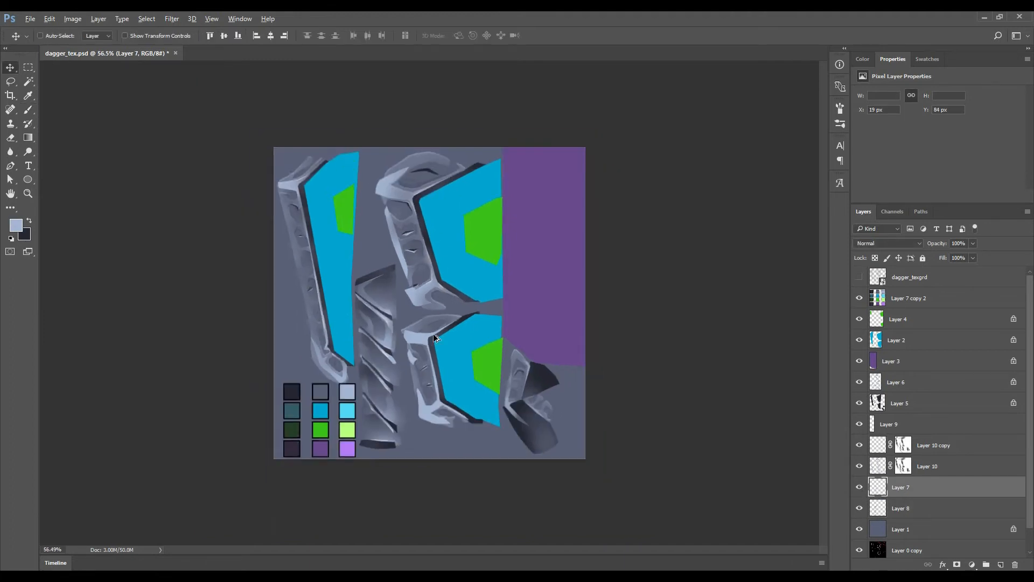
# - Group the metal layers from Layer 6 down to Layer 1
pyautogui.click(916, 383)
pyautogui.keyDown('shift'); pyautogui.click(916, 527); pyautogui.keyUp('shift')
pyautogui.hotkey('ctrl', 'g')
# - Make Layer 3 active, show the dagger_texgrd wireframe layer and pick the light purple swatch as the foreground colour
pyautogui.click(894, 362)
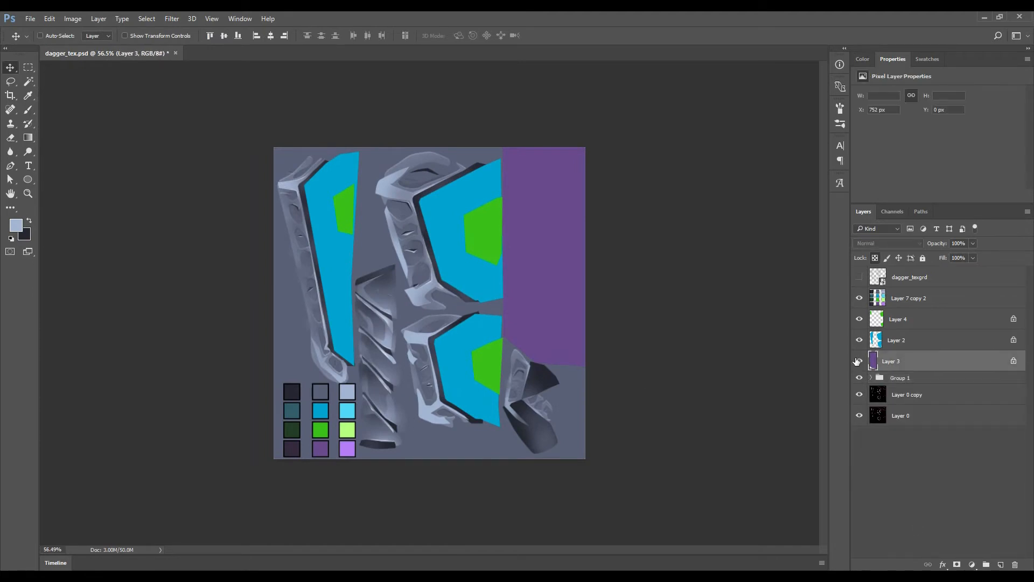
pyautogui.click(859, 277)
pyautogui.press('p')
pyautogui.scroll(7, 749, 294)
pyautogui.moveTo(690, 324); pyautogui.dragTo(549, 354)
pyautogui.scroll(-6, 544, 356)
pyautogui.press('b')
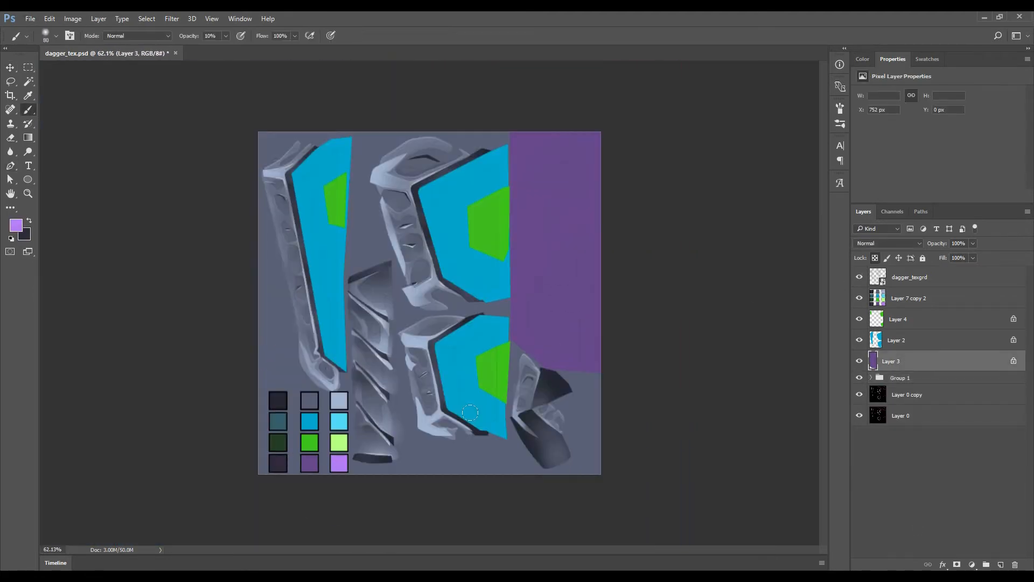
# - Add a new layer above Layer 3 and outline a thin slanted band across the purple area with the dark colour in front
pyautogui.press('p')
pyautogui.scroll(13, 549, 283)
pyautogui.click(1001, 564)
pyautogui.moveTo(631, 364); pyautogui.dragTo(650, 393)
pyautogui.press('x')
pyautogui.click(648, 357)
pyautogui.moveTo(528, 371); pyautogui.dragTo(499, 377)
pyautogui.moveTo(405, 393); pyautogui.dragTo(400, 395)
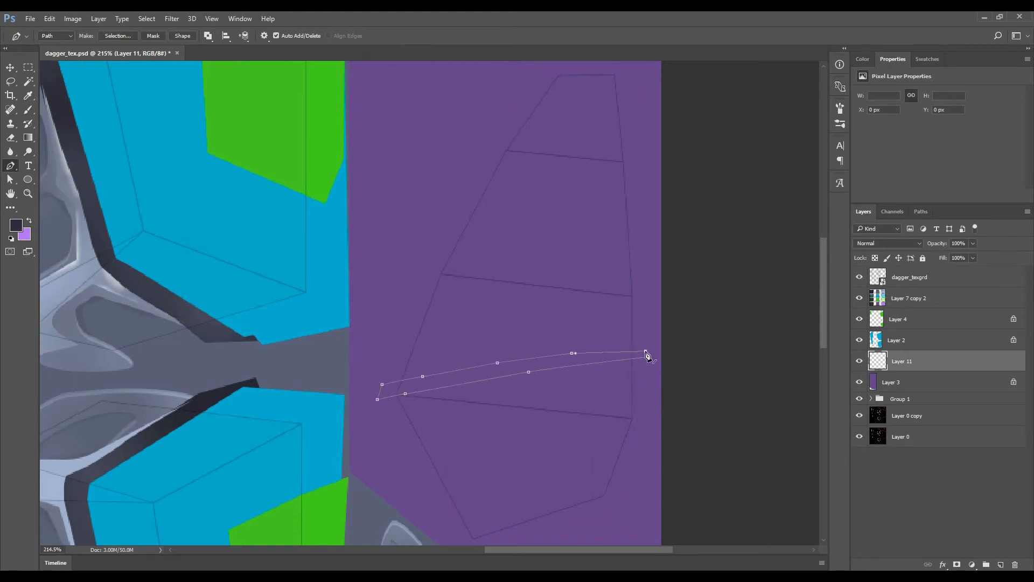
# - Turn the outlined band into a selection, fill it with the dark foreground colour on Layer 11 and deselect
pyautogui.hotkey('ctrl', 'Return')
pyautogui.hotkey('alt', 'BackSpace')
pyautogui.hotkey('ctrl', 'alt', 'z')
pyautogui.hotkey('ctrl', 'alt', 'z')
pyautogui.hotkey('ctrl', 'alt', 'z')
pyautogui.hotkey('ctrl', 'alt', 'z')
pyautogui.hotkey('ctrl', 'alt', 'z')
pyautogui.hotkey('ctrl', 'd')
pyautogui.hotkey('ctrl', 'Return')
pyautogui.hotkey('alt', 'BackSpace')
pyautogui.hotkey('ctrl', 'd')
# - Outline a notched, downward-slanting band above the first one and fill it with the dark colour
pyautogui.scroll(3, 624, 364)
pyautogui.moveTo(649, 355); pyautogui.dragTo(631, 347)
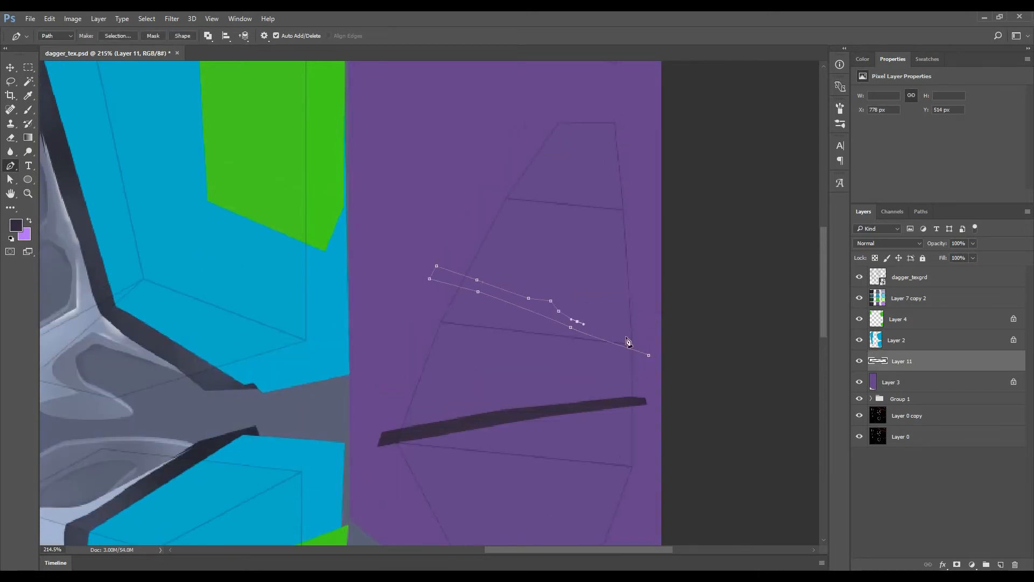
pyautogui.click(644, 340)
pyautogui.click(648, 355)
pyautogui.hotkey('ctrl', 'Return')
pyautogui.hotkey('alt', 'BackSpace')
pyautogui.hotkey('ctrl', 'd')
# - Outline another thin band across the purple area above the notched one and fill it with the dark colour
pyautogui.click(646, 212)
pyautogui.moveTo(590, 219); pyautogui.dragTo(561, 223)
pyautogui.click(450, 241)
pyautogui.click(642, 101)
pyautogui.hotkey('ctrl', 'Return')
pyautogui.hotkey('alt', 'BackSpace')
pyautogui.hotkey('ctrl', 'd')
# - Outline a thicker slanted band near the bottom of the purple area and fill it with the dark colour
pyautogui.moveTo(551, 300); pyautogui.dragTo(534, 188)
pyautogui.moveTo(621, 411); pyautogui.dragTo(616, 413)
pyautogui.moveTo(571, 431); pyautogui.dragTo(562, 434)
pyautogui.click(621, 411)
pyautogui.hotkey('ctrl', 'Return')
pyautogui.hotkey('alt', 'BackSpace')
pyautogui.hotkey('ctrl', 'd')
# - Add a new layer above Layer 3 and fill a thin light purple strip along the underside of the first dark band
pyautogui.click(921, 382)
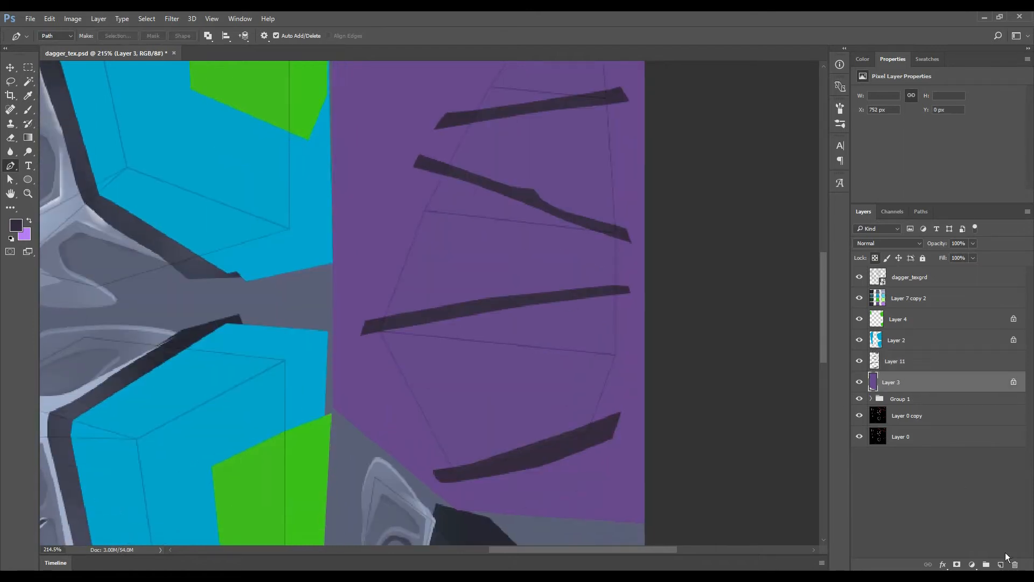
pyautogui.click(1000, 565)
pyautogui.press('x')
pyautogui.click(393, 336)
pyautogui.click(365, 342)
pyautogui.click(626, 302)
pyautogui.hotkey('ctrl', 'Return')
pyautogui.hotkey('alt', 'BackSpace')
pyautogui.hotkey('ctrl', 'd')
# - Outline a thin strip along the underside of the notched dark band and fill it with light purple
pyautogui.moveTo(612, 270); pyautogui.dragTo(623, 373)
pyautogui.click(635, 349)
pyautogui.click(649, 337)
pyautogui.click(635, 350)
pyautogui.hotkey('ctrl', 'Return')
pyautogui.hotkey('alt', 'BackSpace')
pyautogui.hotkey('ctrl', 'd')
# - Outline a thin strip along the underside of the dark band above the notched one and fill it with light purple
pyautogui.moveTo(636, 231); pyautogui.dragTo(654, 327)
pyautogui.click(660, 304)
pyautogui.moveTo(602, 310); pyautogui.dragTo(574, 312)
pyautogui.click(651, 218)
pyautogui.click(552, 217)
pyautogui.click(651, 213)
pyautogui.hotkey('ctrl', 'Return')
pyautogui.hotkey('alt', 'BackSpace')
pyautogui.hotkey('ctrl', 'd')
# - Add a new layer below Layer 12 and select the purple section between the two lowest dark bands
pyautogui.moveTo(618, 486)
pyautogui.mouseDown()
pyautogui.moveTo(591, 266)
pyautogui.moveTo(608, 261)
pyautogui.mouseUp()
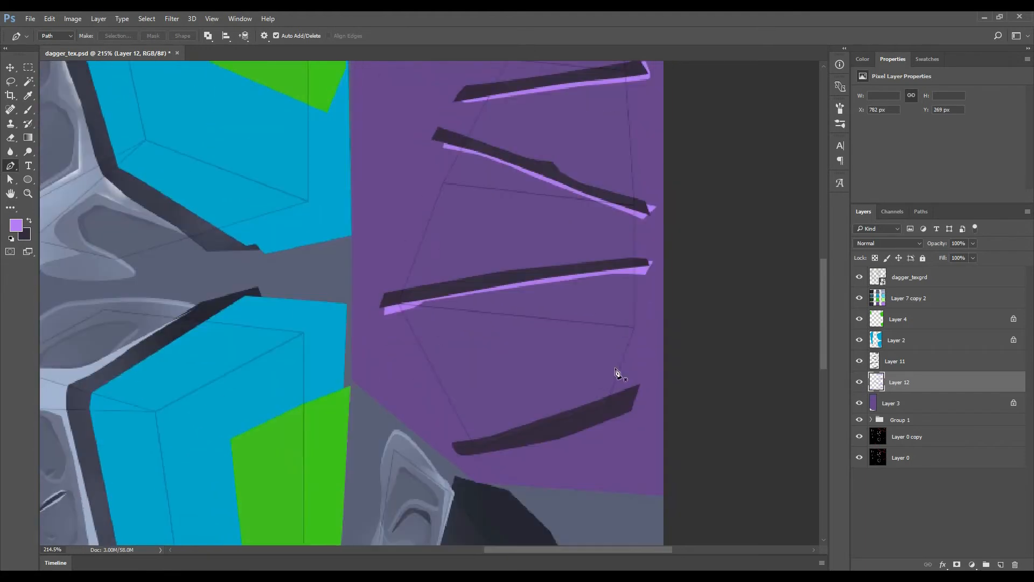
pyautogui.moveTo(613, 350); pyautogui.dragTo(614, 362)
pyautogui.click(1000, 564)
pyautogui.moveTo(910, 383); pyautogui.dragTo(904, 414)
pyautogui.click(654, 392)
pyautogui.moveTo(580, 431); pyautogui.dragTo(542, 441)
pyautogui.moveTo(470, 460); pyautogui.dragTo(464, 459)
pyautogui.click(656, 272)
pyautogui.moveTo(658, 325); pyautogui.dragTo(661, 343)
pyautogui.hotkey('ctrl', 'Return')
# - Brush a light purple glow above the lowest band, and dark shading under the band above it on a new layer below Layer 13
pyautogui.press('b')
pyautogui.moveTo(636, 396); pyautogui.dragTo(565, 418)
pyautogui.moveTo(468, 439)
pyautogui.mouseDown()
pyautogui.moveTo(526, 410)
pyautogui.moveTo(571, 404)
pyautogui.mouseUp()
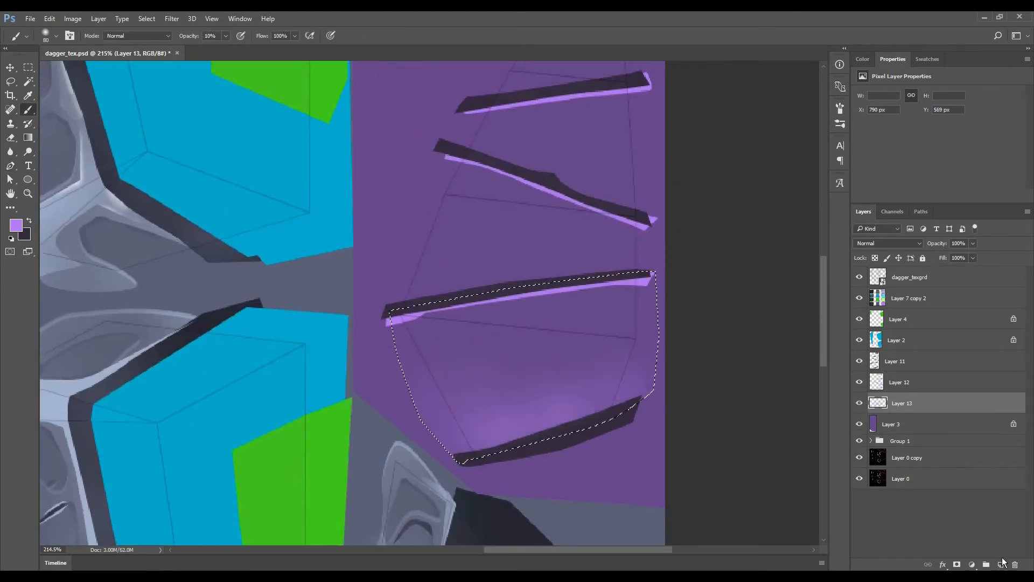
pyautogui.keyDown('ctrl'); pyautogui.click(1001, 565); pyautogui.keyUp('ctrl')
pyautogui.press('x')
pyautogui.moveTo(636, 291); pyautogui.dragTo(505, 302)
pyautogui.hotkey('ctrl', 'd')
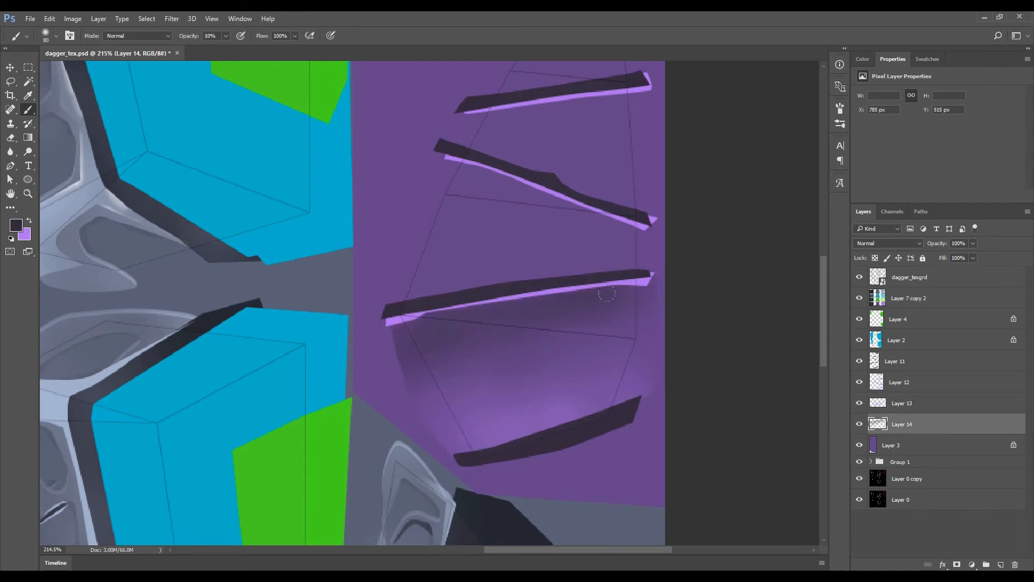
# - Select the section below the notched band and brush dark shading under that band on Layer 14, raising the brush opacity to 20%
pyautogui.press('p')
pyautogui.click(653, 221)
pyautogui.click(369, 320)
pyautogui.click(404, 158)
pyautogui.hotkey('ctrl', 'Return')
pyautogui.press('b')
pyautogui.moveTo(633, 234); pyautogui.dragTo(622, 305)
pyautogui.press('2')
pyautogui.moveTo(442, 245)
pyautogui.mouseDown()
pyautogui.moveTo(412, 259)
pyautogui.moveTo(517, 269)
pyautogui.mouseUp()
# - With a smaller brush, paint light purple along the lower part of the selected section on Layer 13 and deselect
pyautogui.press('[')
pyautogui.press('[')
pyautogui.press('[')
pyautogui.press('[')
pyautogui.press('[')
pyautogui.press('[')
pyautogui.click(902, 403)
pyautogui.press('x')
pyautogui.moveTo(593, 337)
pyautogui.mouseDown()
pyautogui.moveTo(546, 323)
pyautogui.moveTo(404, 366)
pyautogui.mouseUp()
pyautogui.hotkey('ctrl', 'd')
# - Select the section directly above the notched band and brush light purple along its lower part on Layer 13
pyautogui.press('p')
pyautogui.click(475, 174)
pyautogui.click(440, 218)
pyautogui.click(457, 227)
pyautogui.click(611, 284)
pyautogui.click(640, 149)
pyautogui.click(501, 173)
pyautogui.hotkey('ctrl', 'Return')
pyautogui.press('b')
pyautogui.moveTo(493, 226)
pyautogui.mouseDown()
pyautogui.moveTo(600, 244)
pyautogui.moveTo(620, 259)
pyautogui.mouseUp()
# - Brush dark shading into the upper part of the selected section on Layer 14 and deselect
pyautogui.click(878, 424)
pyautogui.press('x')
pyautogui.moveTo(624, 180)
pyautogui.mouseDown()
pyautogui.moveTo(571, 184)
pyautogui.moveTo(604, 337)
pyautogui.mouseUp()
pyautogui.hotkey('ctrl', 'd')
# - Select the next section up, brush dark shading at its top on Layer 14 and light purple at its base on Layer 13
pyautogui.press('p')
pyautogui.click(630, 302)
pyautogui.click(443, 332)
pyautogui.hotkey('ctrl', 'Return')
pyautogui.press('b')
pyautogui.moveTo(601, 248); pyautogui.dragTo(563, 209)
pyautogui.click(905, 404)
pyautogui.press('x')
pyautogui.moveTo(614, 296)
pyautogui.mouseDown()
pyautogui.moveTo(501, 296)
pyautogui.moveTo(477, 317)
pyautogui.mouseUp()
pyautogui.hotkey('ctrl', 'd')
# - Reduce the brush size and choose a small brush from the presets
pyautogui.scroll(5, 577, 315)
pyautogui.press('[')
pyautogui.press('[')
pyautogui.rightClick(541, 315)
pyautogui.doubleClick(574, 411)
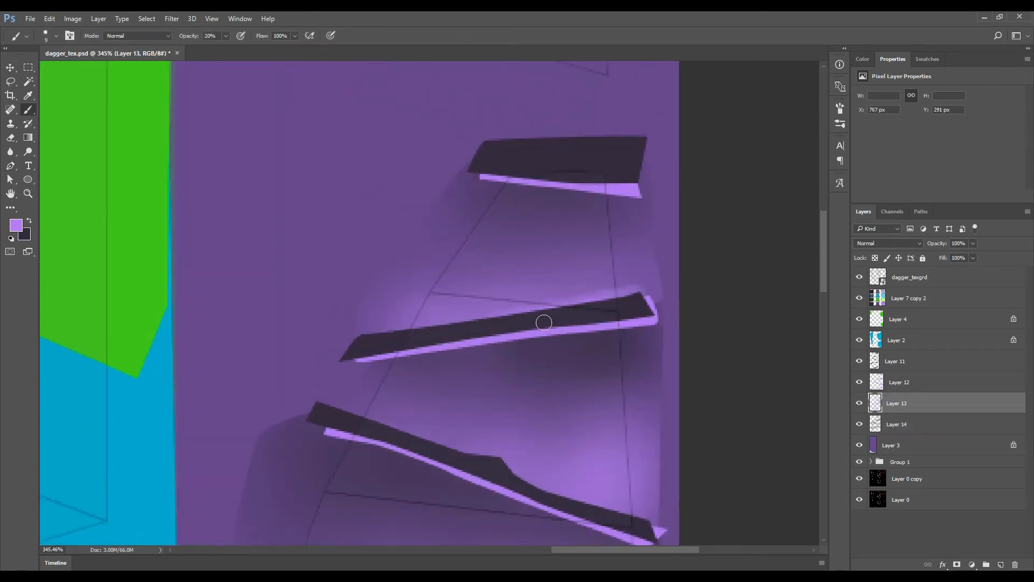
# - Outline a curved facet between the notch and the dark band above it and turn it into a selection
pyautogui.scroll(-2, 541, 323)
pyautogui.moveTo(543, 408); pyautogui.dragTo(412, 300)
pyautogui.press('p')
pyautogui.click(455, 310)
pyautogui.click(428, 317)
pyautogui.hotkey('ctrl', 'Return')
pyautogui.press('b')
# - Choose a soft brush, add dark shading along the facet's edge on Layer 14 and deselect
pyautogui.rightClick(520, 302)
pyautogui.doubleClick(554, 399)
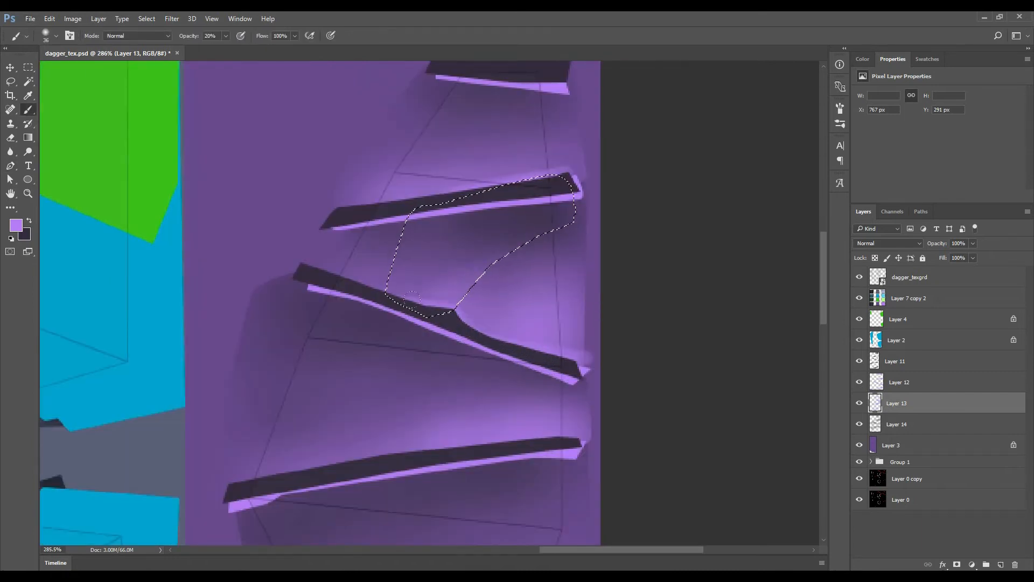
pyautogui.click(897, 424)
pyautogui.press('x')
pyautogui.hotkey('ctrl', 'd')
# - Outline an arched facet in the section below the notched band and turn it into a selection
pyautogui.moveTo(529, 354); pyautogui.dragTo(551, 247)
pyautogui.press('p')
pyautogui.click(469, 318)
pyautogui.moveTo(414, 261); pyautogui.dragTo(405, 258)
pyautogui.moveTo(379, 254); pyautogui.dragTo(371, 256)
pyautogui.click(267, 351)
pyautogui.click(341, 185)
pyautogui.click(525, 249)
pyautogui.click(471, 338)
pyautogui.hotkey('ctrl', 'Return')
pyautogui.press('b')
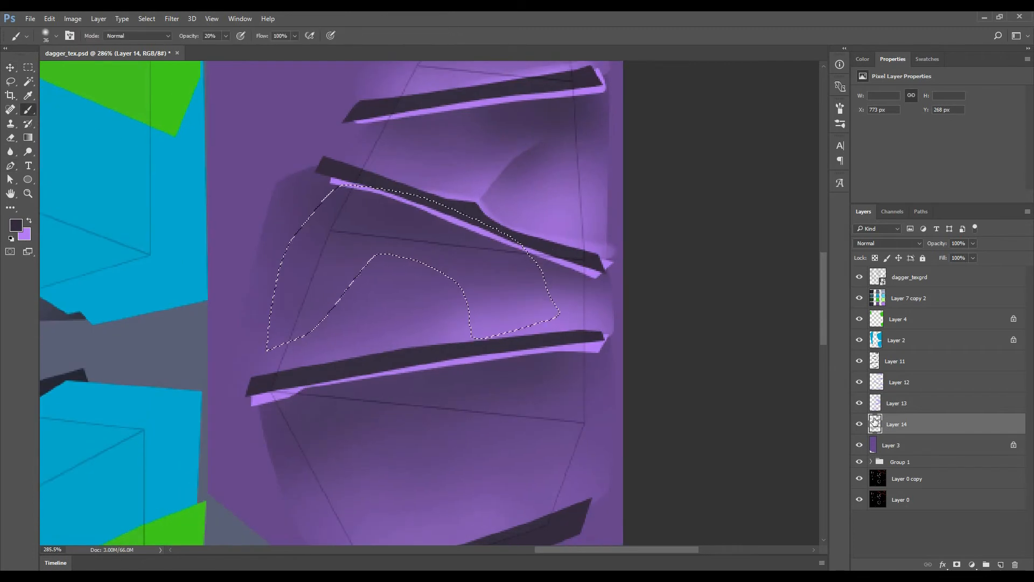
# - Paint soft light purple on Layer 13 and dark shading on Layer 14 around the arched facet's edge, and deselect
pyautogui.click(897, 403)
pyautogui.press('x')
pyautogui.moveTo(436, 274); pyautogui.dragTo(372, 262)
pyautogui.click(897, 424)
pyautogui.press('x')
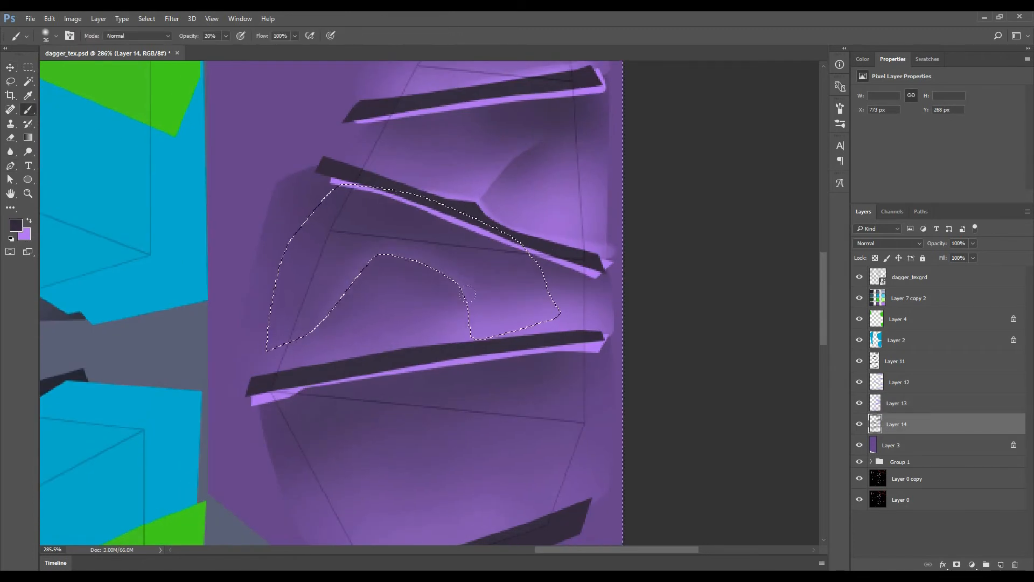
pyautogui.hotkey('ctrl', 'd')
# - Outline a tall curved facet in the grip section above the bottom dark band and turn it into a selection
pyautogui.press('v')
pyautogui.scroll(-9, 496, 344)
pyautogui.press('p')
pyautogui.scroll(5, 524, 392)
pyautogui.moveTo(529, 378); pyautogui.dragTo(527, 356)
pyautogui.click(375, 500)
pyautogui.click(468, 488)
pyautogui.click(527, 469)
pyautogui.click(529, 378)
pyautogui.hotkey('ctrl', 'Return')
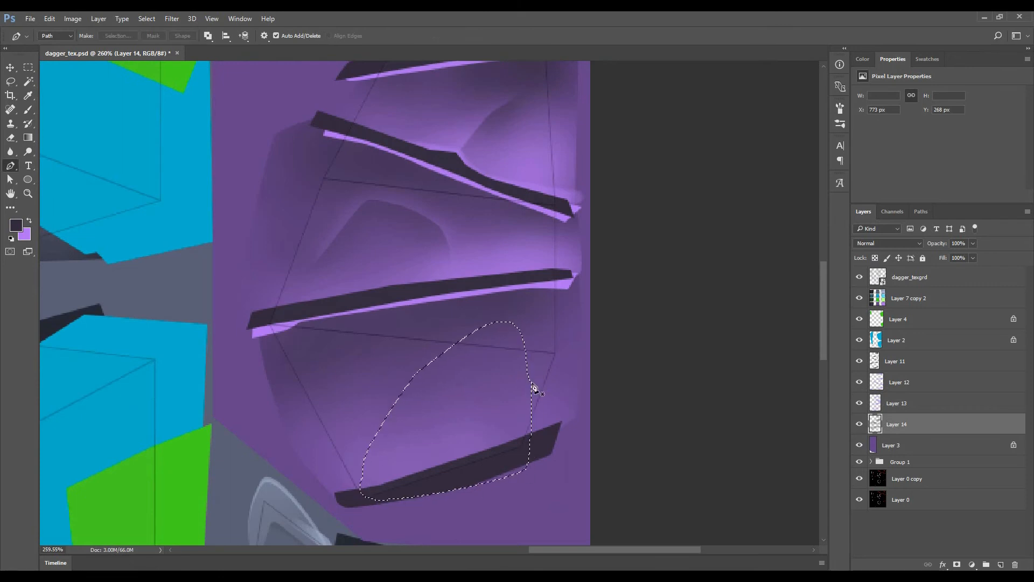
# - Brush light purple along the curved facet's edge on Layer 13 and deselect
pyautogui.press('b')
pyautogui.click(889, 398)
pyautogui.press('x')
pyautogui.moveTo(450, 344); pyautogui.dragTo(367, 455)
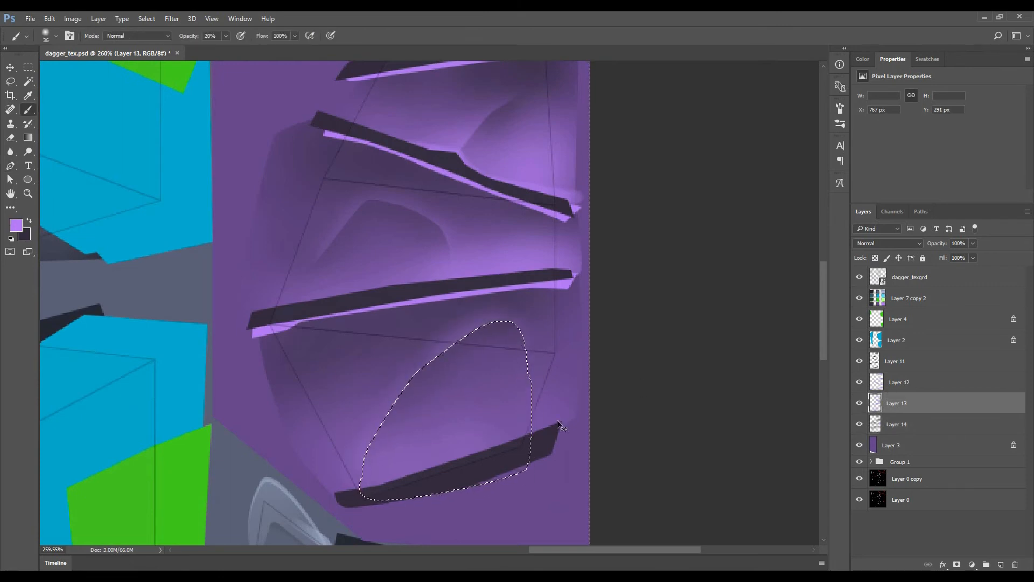
pyautogui.hotkey('ctrl', 'd')
# - Paint thin light purple highlights with a smaller brush along the facet edges and the bottom band on Layer 13
pyautogui.moveTo(464, 442); pyautogui.dragTo(495, 394)
pyautogui.rightClick(495, 394)
pyautogui.moveTo(558, 424); pyautogui.dragTo(554, 424)
pyautogui.moveTo(461, 417); pyautogui.dragTo(499, 409)
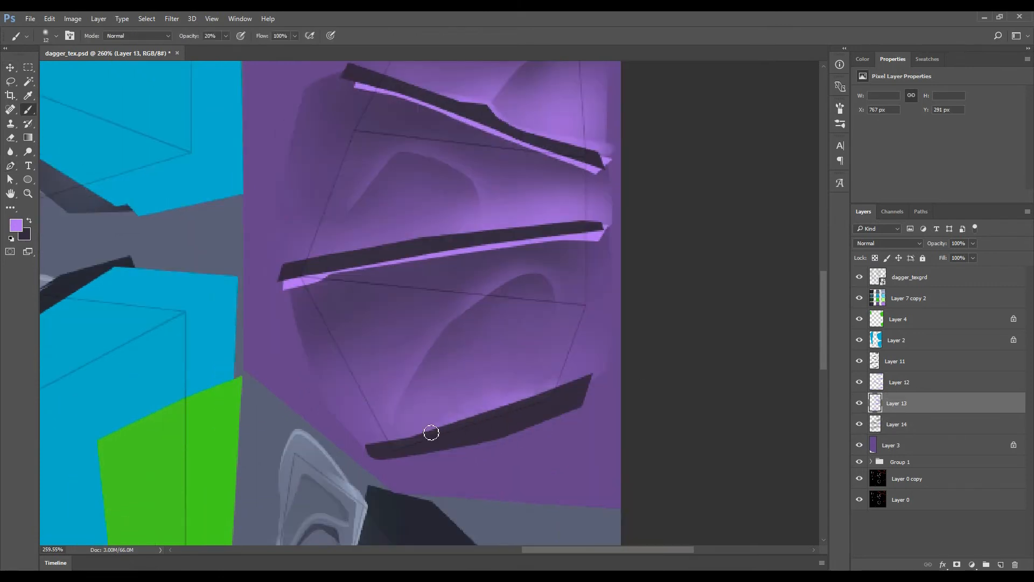
pyautogui.scroll(3, 461, 329)
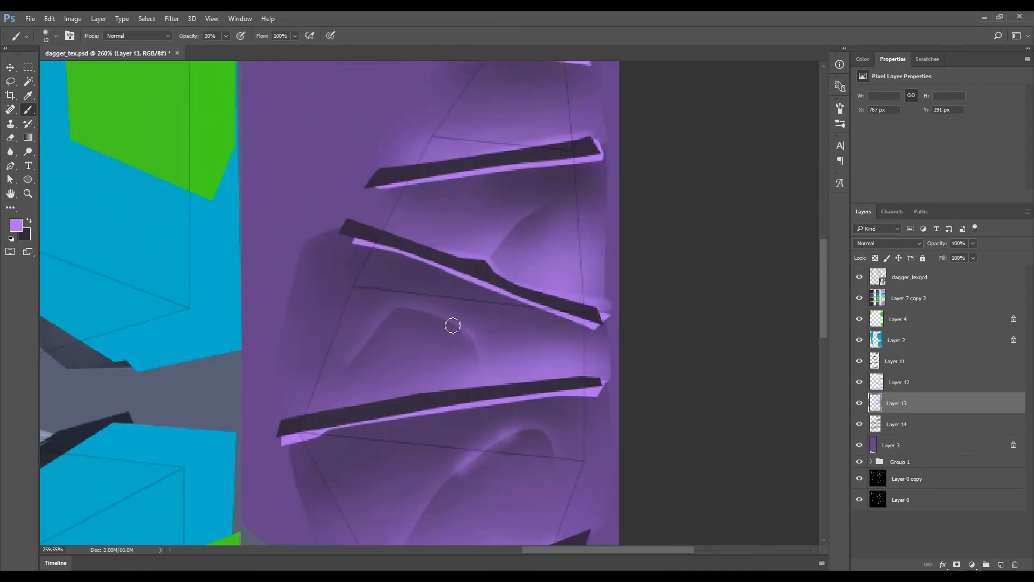
pyautogui.scroll(1, 418, 312)
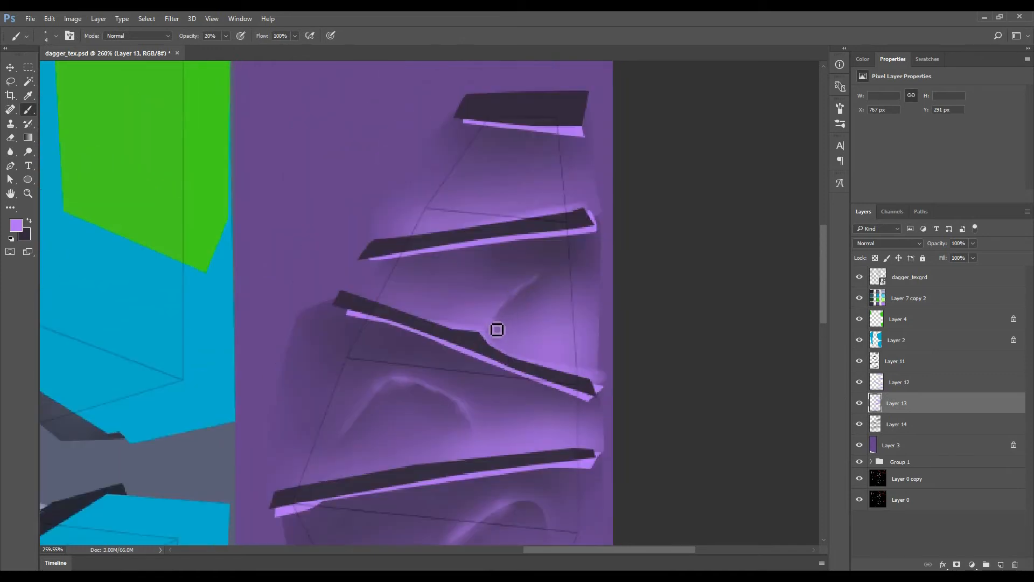
pyautogui.moveTo(570, 187); pyautogui.dragTo(549, 163)
pyautogui.moveTo(499, 144)
pyautogui.mouseDown()
pyautogui.moveTo(546, 238)
pyautogui.moveTo(561, 241)
pyautogui.mouseUp()
# - Outline a small rounded facet in the section below the topmost band on Layer 14 and turn it into a selection
pyautogui.click(897, 424)
pyautogui.press('x')
pyautogui.press('p')
pyautogui.moveTo(557, 237); pyautogui.dragTo(549, 236)
pyautogui.hotkey('ctrl', 'Return')
# - Shade the small rounded facet with a soft brush, using dark on Layer 14 and light purple on Layer 13
pyautogui.press('b')
pyautogui.rightClick(570, 249)
pyautogui.press('Escape')
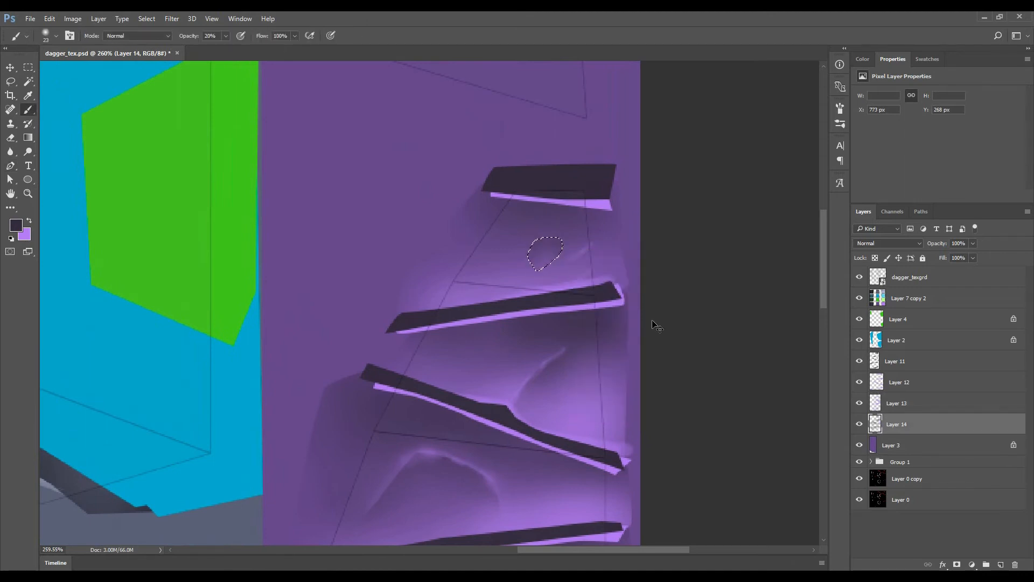
pyautogui.press('x')
pyautogui.hotkey('alt', ']')
pyautogui.scroll(-4, 598, 306)
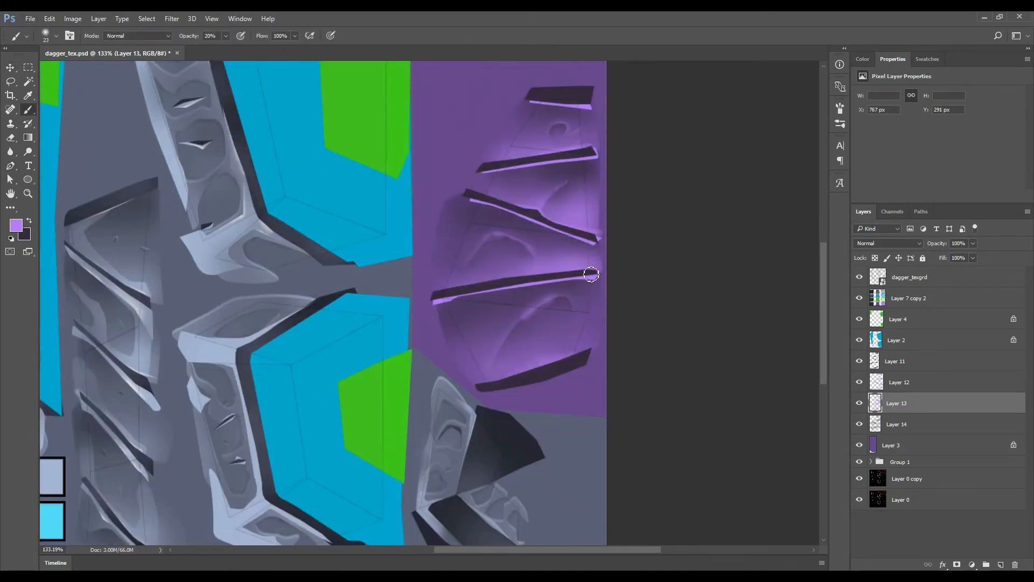
# - Brush soft light purple highlights over the outer part of the grip sections between the bands on Layer 13
pyautogui.moveTo(577, 171); pyautogui.dragTo(565, 195)
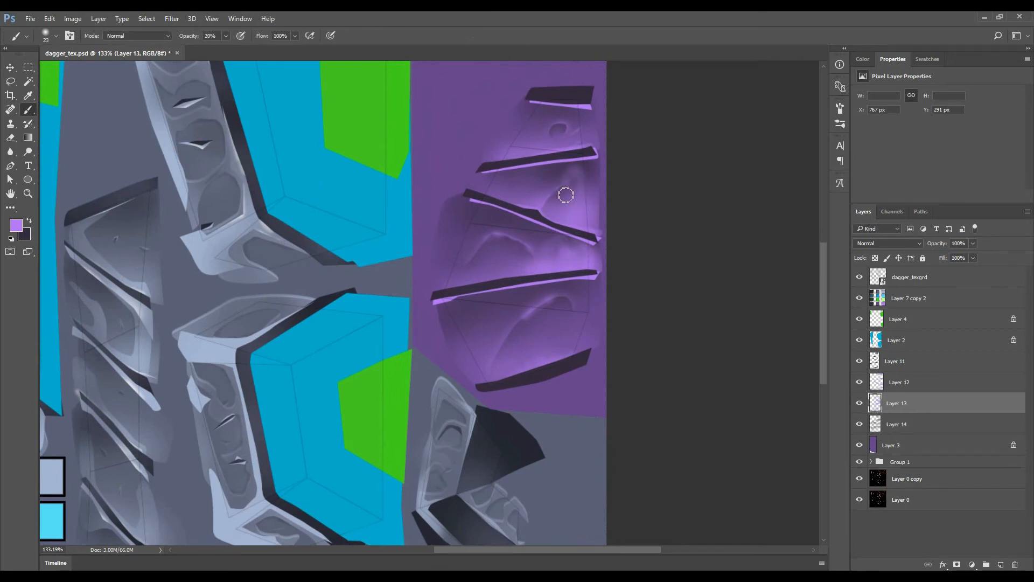
pyautogui.moveTo(572, 118); pyautogui.dragTo(569, 140)
pyautogui.moveTo(585, 296)
pyautogui.mouseDown()
pyautogui.moveTo(574, 342)
pyautogui.moveTo(561, 345)
pyautogui.mouseUp()
pyautogui.moveTo(571, 294); pyautogui.dragTo(543, 344)
pyautogui.moveTo(588, 316); pyautogui.dragTo(578, 342)
pyautogui.press('v')
pyautogui.scroll(-8, 526, 340)
pyautogui.scroll(8, 526, 339)
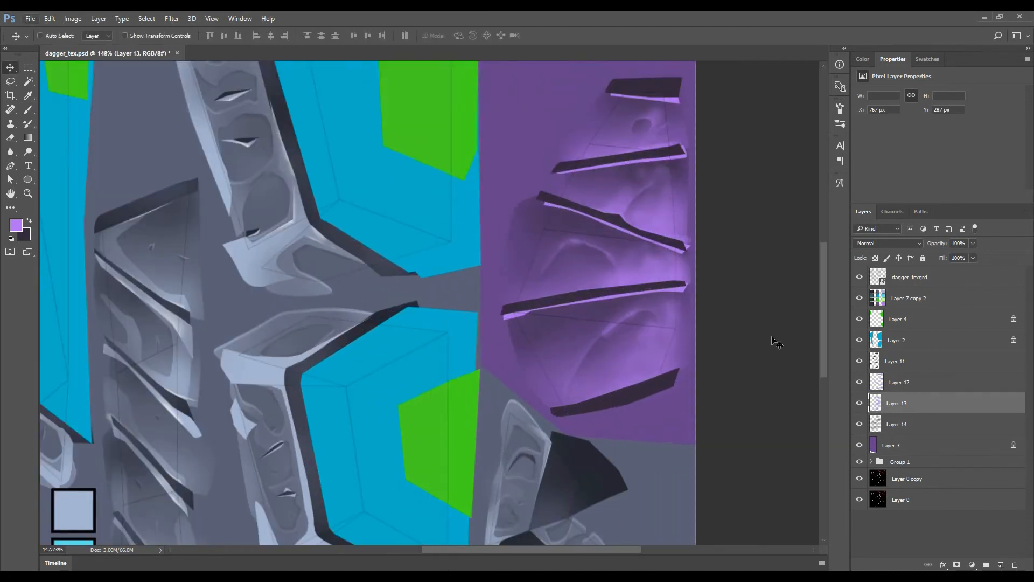
# - Lock the transparent pixels of Layer 12 and Layer 11
pyautogui.click(898, 361)
pyautogui.click(883, 381)
pyautogui.click(875, 259)
pyautogui.click(892, 361)
pyautogui.click(875, 258)
pyautogui.click(894, 382)
# - Sample the base purple and blend it into the ends of the light strips on Layer 12
pyautogui.press('b')
pyautogui.keyDown('alt'); pyautogui.click(513, 155); pyautogui.keyUp('alt')
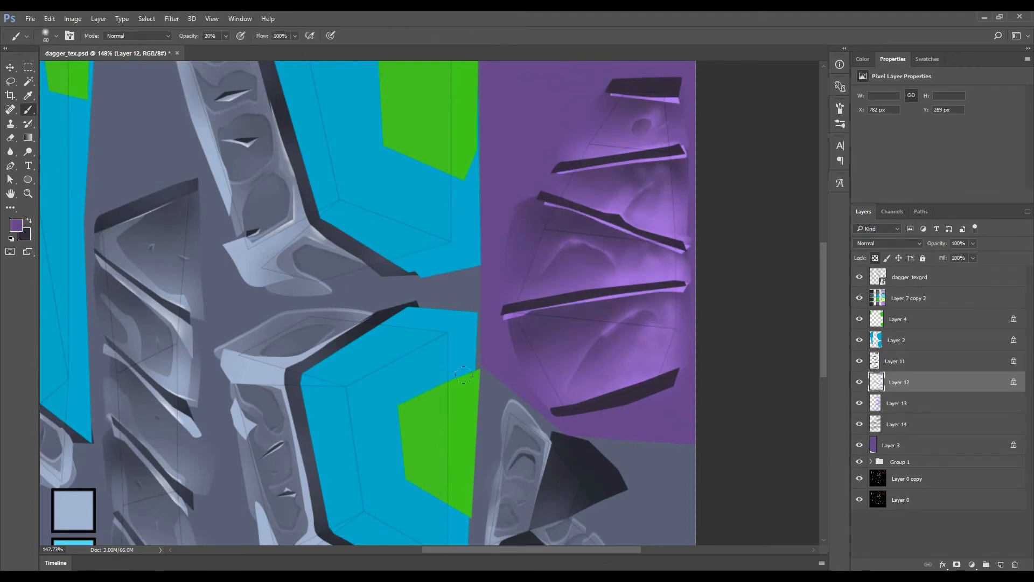
pyautogui.press('p')
pyautogui.click(900, 405)
pyautogui.press('x')
pyautogui.press('x')
pyautogui.press('b')
pyautogui.scroll(-9, 527, 387)
pyautogui.press('p')
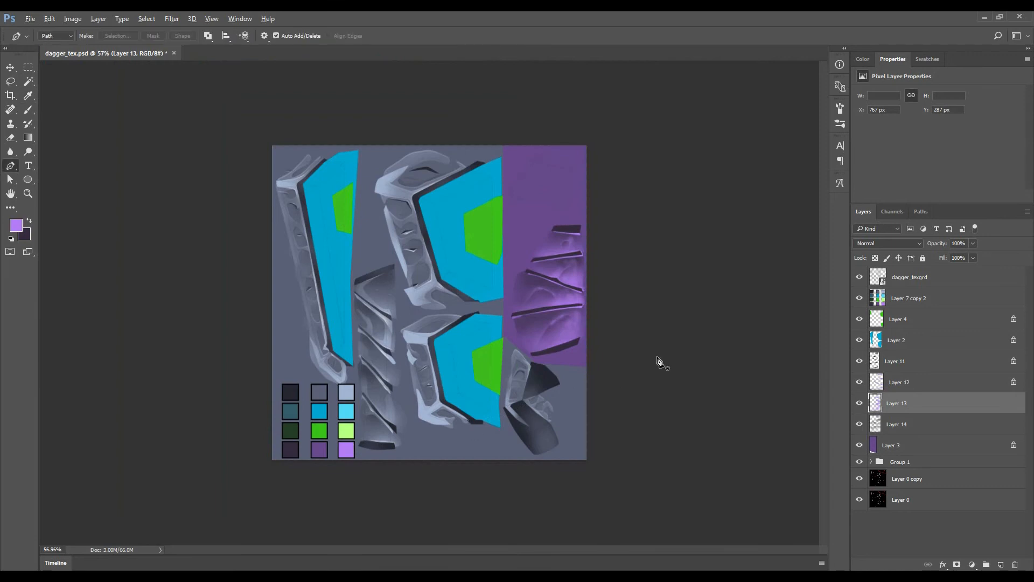
# - Outline an area near the grip's bottom band, brush it light purple on Layer 13 and deselect
pyautogui.scroll(10, 544, 377)
pyautogui.click(721, 370)
pyautogui.hotkey('ctrl', 'Return')
pyautogui.press('b')
pyautogui.hotkey('ctrl', 'd')
pyautogui.scroll(-3, 703, 392)
pyautogui.press('p')
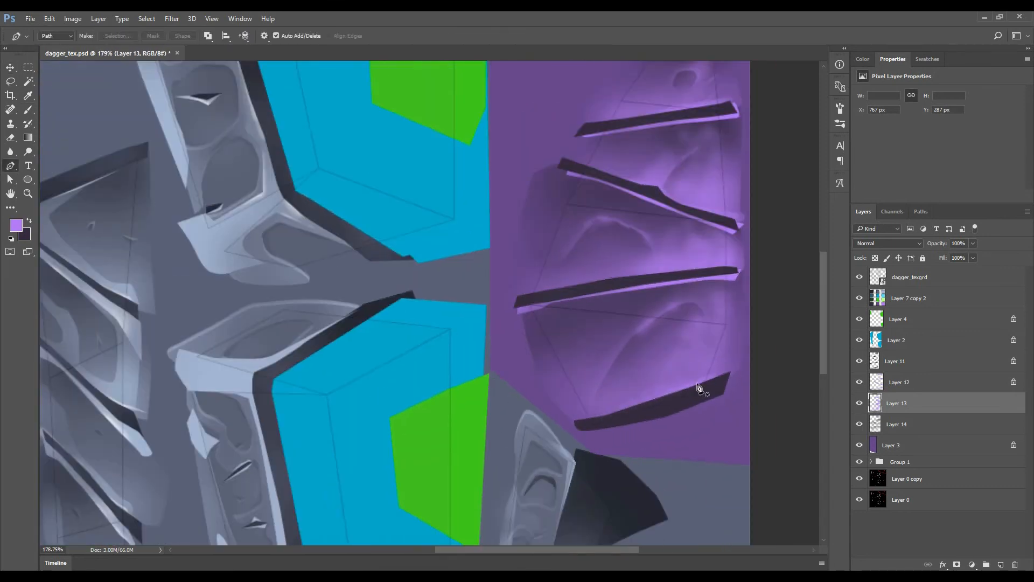
# - Soften the dark grip bands on Layer 11 by brushing the base purple over them
pyautogui.moveTo(702, 390); pyautogui.dragTo(705, 442)
pyautogui.click(898, 382)
pyautogui.click(900, 362)
pyautogui.press('x')
pyautogui.press('b')
pyautogui.scroll(-2, 597, 195)
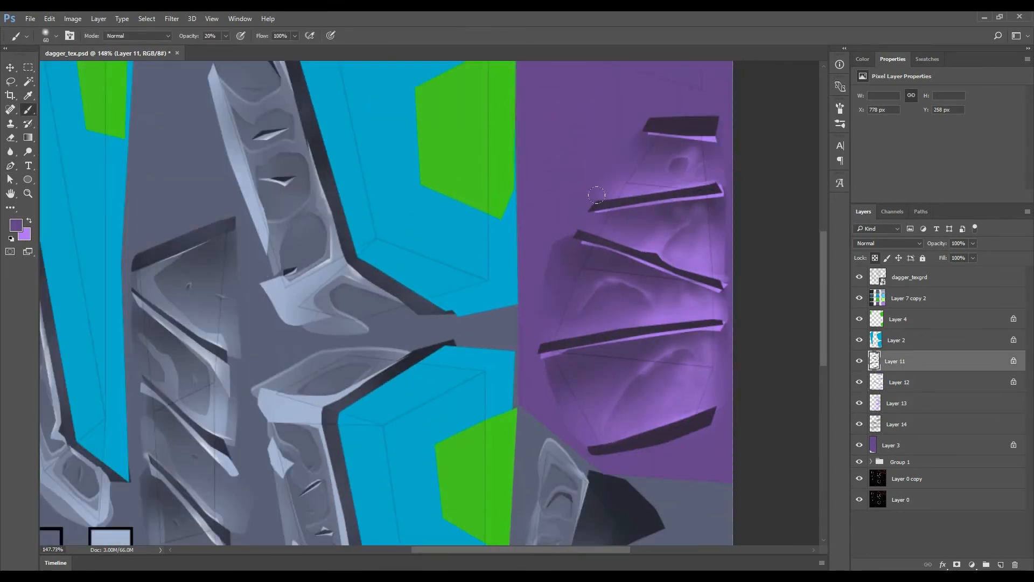
pyautogui.press('v')
pyautogui.scroll(-8, 654, 346)
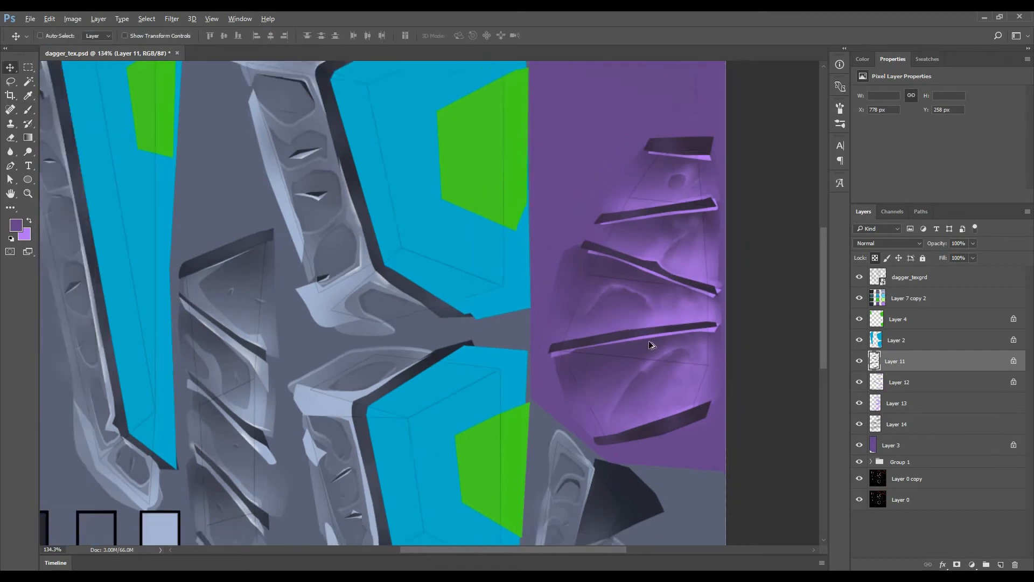
# - Group the purple grip layers from Layer 11 down to Layer 3
pyautogui.scroll(3, 589, 334)
pyautogui.keyDown('shift'); pyautogui.click(907, 446); pyautogui.keyUp('shift')
pyautogui.hotkey('ctrl', 'g')
# - Add a new layer above Layer 2 and clip it to Layer 2
pyautogui.click(897, 340)
pyautogui.click(1000, 565)
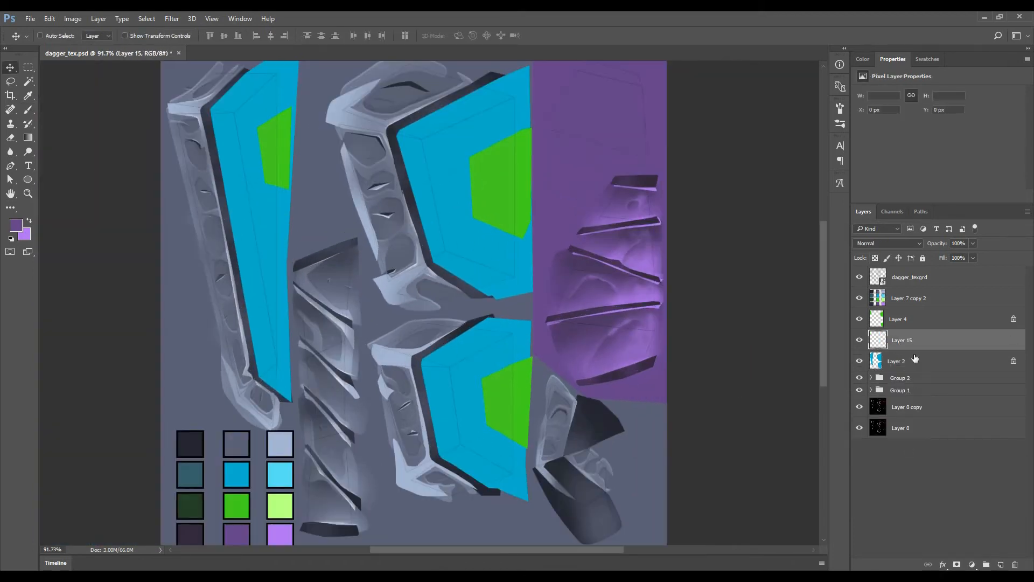
pyautogui.keyDown('alt'); pyautogui.click(894, 350); pyautogui.keyUp('alt')
# - Sample the blue of Layer 2 and set the foreground to a darker shade of it
pyautogui.click(894, 362)
pyautogui.moveTo(436, 414); pyautogui.dragTo(536, 360)
pyautogui.press('b')
pyautogui.keyDown('alt'); pyautogui.click(536, 360); pyautogui.keyUp('alt')
pyautogui.click(19, 225)
pyautogui.click(703, 433)
pyautogui.click(773, 443)
pyautogui.click(865, 379)
# - Select the medium blue palette swatch, fill it with the darker blue and deselect
pyautogui.press('w')
pyautogui.keyDown('ctrl'); pyautogui.click(336, 423); pyautogui.keyUp('ctrl')
pyautogui.click(336, 424)
pyautogui.hotkey('alt', 'BackSpace')
pyautogui.hotkey('ctrl', 'd')
# - Mix a darker teal and recolor the dark blue palette swatch on Layer 7 copy 2 with it
pyautogui.press('b')
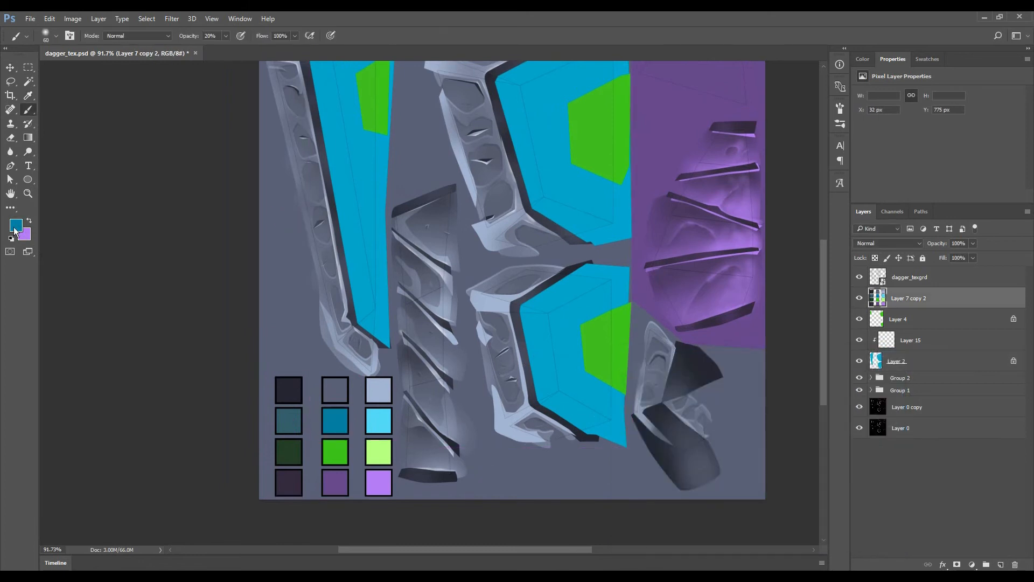
pyautogui.click(16, 225)
pyautogui.click(675, 475)
pyautogui.click(856, 379)
pyautogui.click(294, 427)
pyautogui.hotkey('alt', 'BackSpace')
# - Sample the new medium blue swatch and fill the blue shapes on Layer 2 with it
pyautogui.keyDown('alt'); pyautogui.click(341, 422); pyautogui.keyUp('alt')
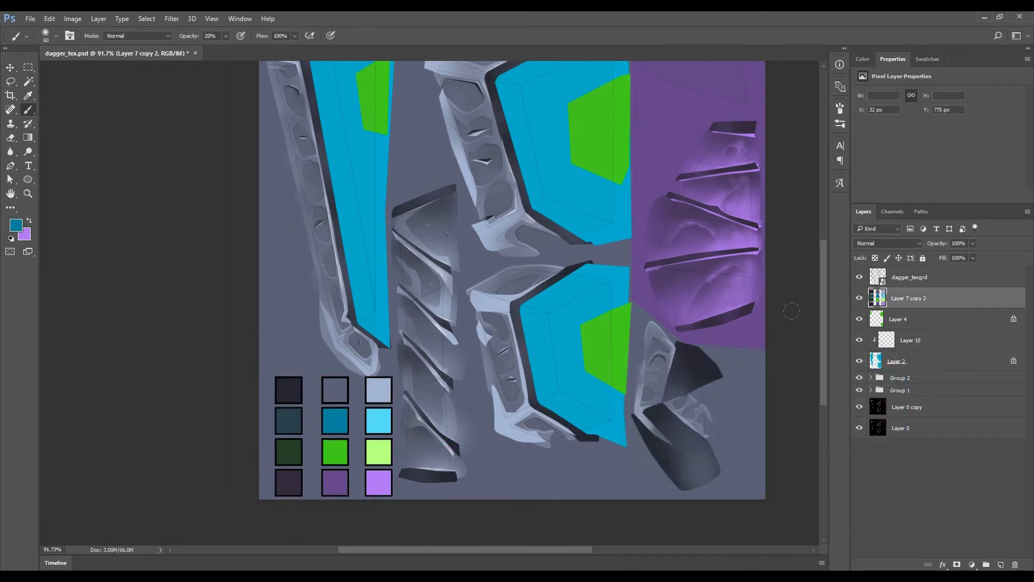
pyautogui.click(895, 361)
pyautogui.hotkey('alt', 'BackSpace')
# - Outline a thin Y-shaped highlight along the lower blue shape's inner edges on Layer 15 and turn it into a selection
pyautogui.press('p')
pyautogui.click(881, 345)
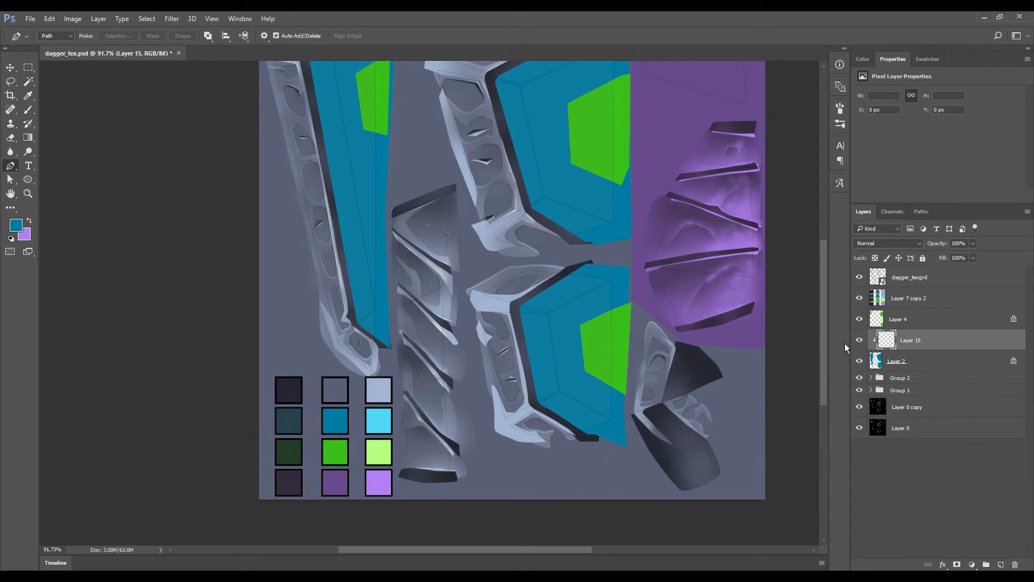
pyautogui.scroll(3, 598, 329)
pyautogui.moveTo(546, 352); pyautogui.dragTo(556, 286)
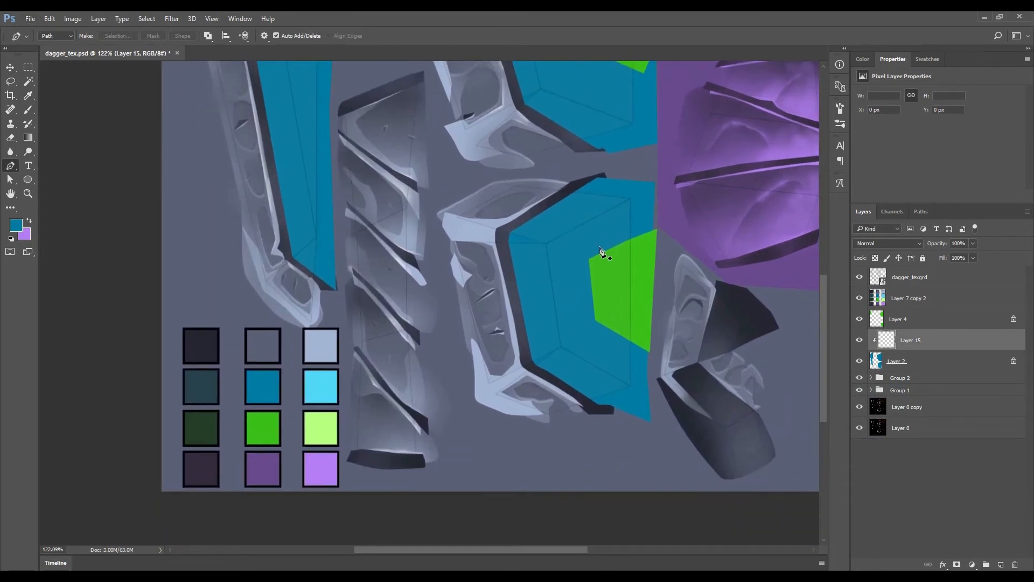
pyautogui.scroll(3, 595, 247)
pyautogui.click(506, 309)
pyautogui.scroll(-4, 497, 242)
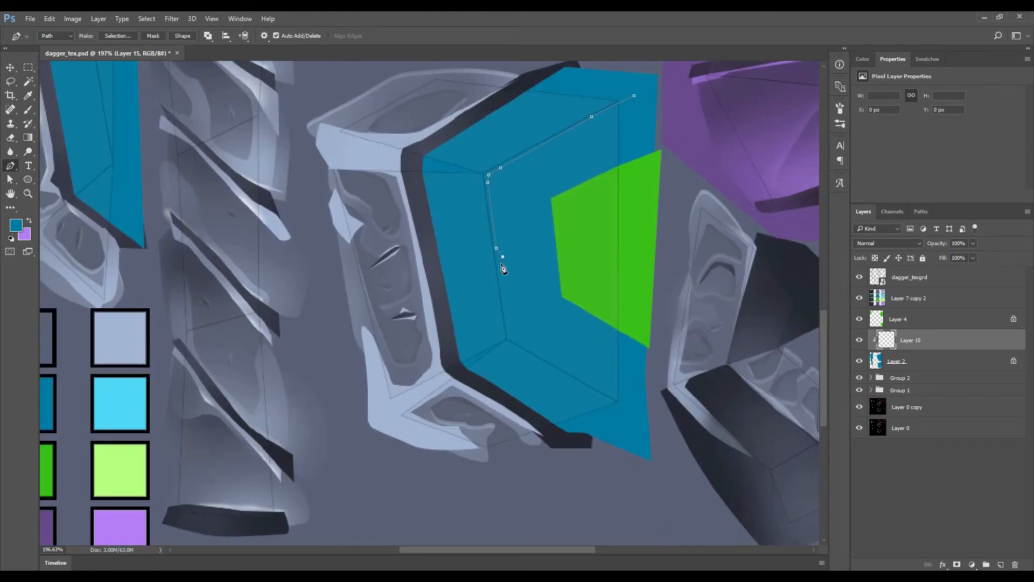
pyautogui.scroll(2, 429, 198)
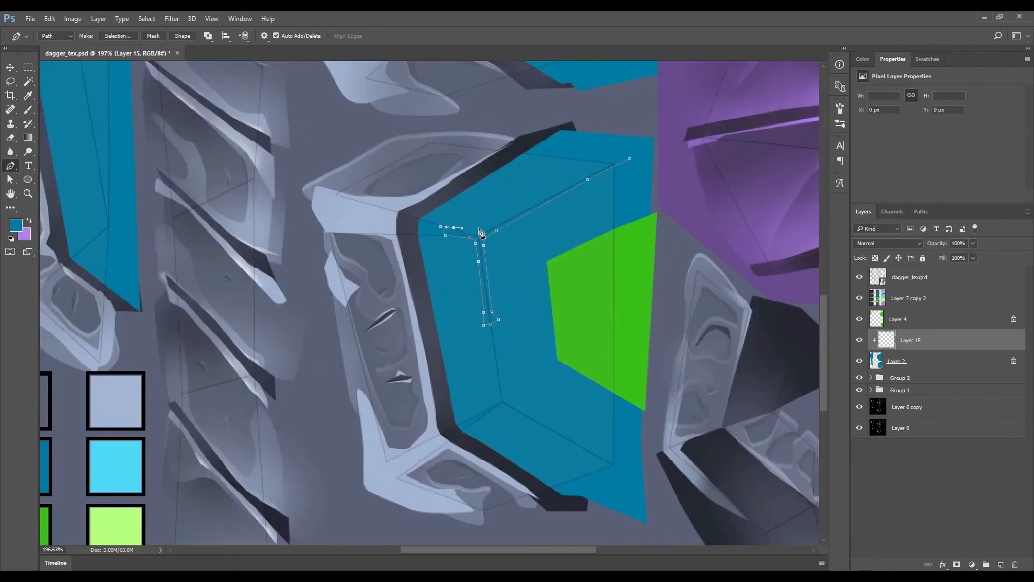
pyautogui.hotkey('ctrl', 'Return')
# - Sample the light cyan swatch, fill the Y-shaped highlight with it and deselect
pyautogui.press('b')
pyautogui.scroll(-6, 445, 440)
pyautogui.keyDown('alt'); pyautogui.click(207, 466); pyautogui.keyUp('alt')
pyautogui.press('x')
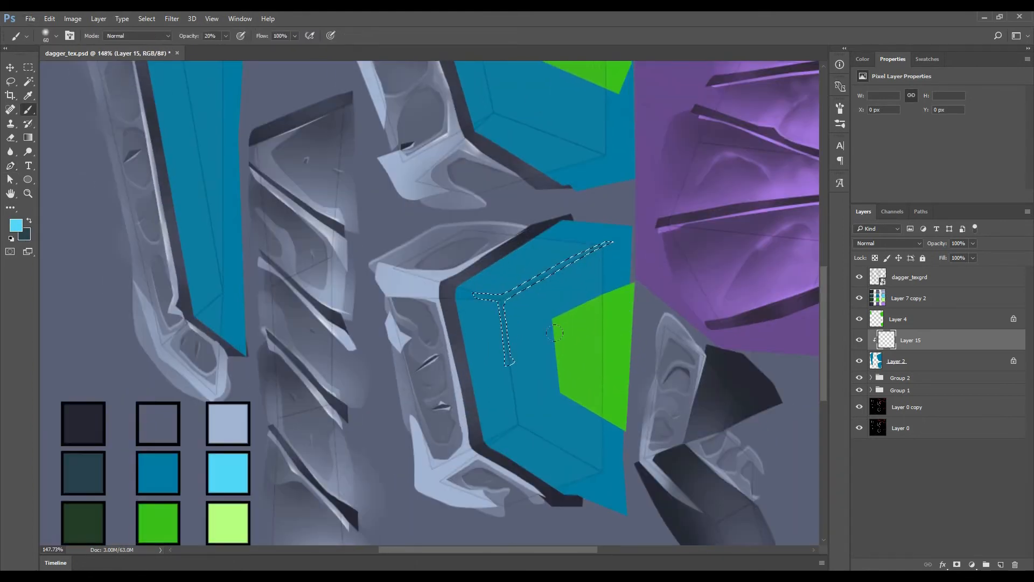
pyautogui.hotkey('alt', 'BackSpace')
pyautogui.hotkey('ctrl', 'd')
pyautogui.press('v')
# - Add another layer above Layer 15, clip it to Layer 2 and switch to the dark teal color
pyautogui.press('p')
pyautogui.hotkey('ctrl', 'alt', 'shift', 'n')
pyautogui.keyDown('alt'); pyautogui.click(928, 349); pyautogui.keyUp('alt')
pyautogui.press('x')
# - Draw a closed path around the dark outer rim of the lower blue shape, following its border inward
pyautogui.scroll(6, 540, 268)
pyautogui.click(588, 249)
pyautogui.click(502, 301)
pyautogui.click(457, 332)
pyautogui.click(453, 345)
pyautogui.scroll(-6, 445, 323)
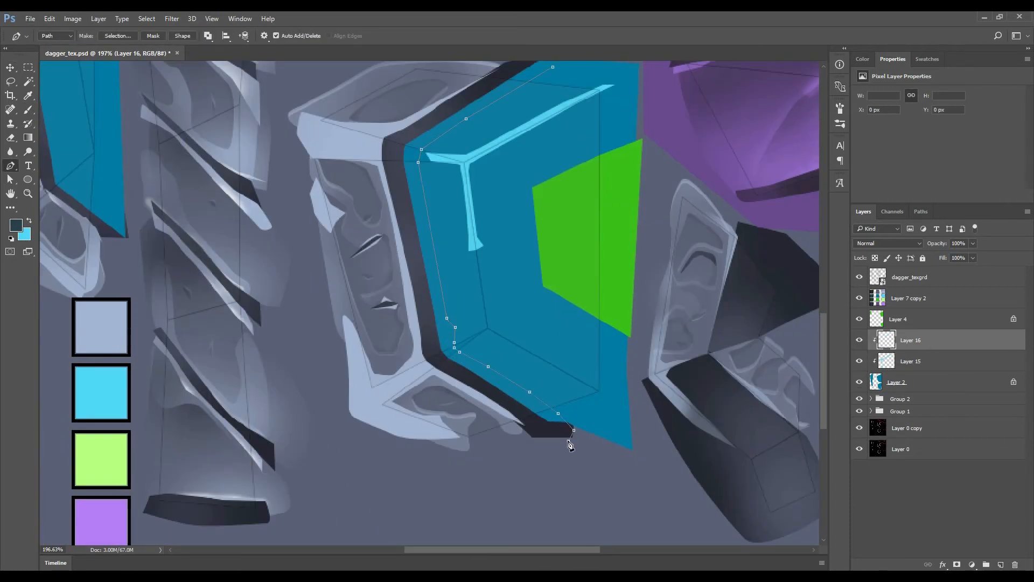
pyautogui.scroll(-5, 570, 445)
# - Draw a closed path along the outer rim of the upper wide blue shape
pyautogui.scroll(4, 552, 343)
pyautogui.moveTo(464, 253); pyautogui.dragTo(497, 370)
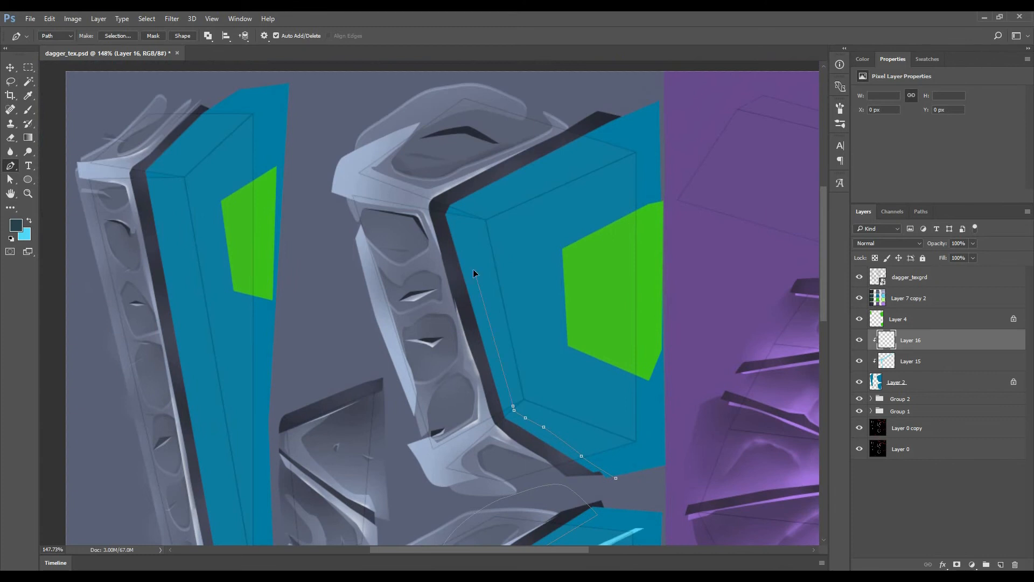
pyautogui.moveTo(526, 184); pyautogui.dragTo(481, 274)
pyautogui.click(535, 224)
pyautogui.click(579, 196)
pyautogui.scroll(-3, 405, 273)
pyautogui.click(529, 495)
# - Draw a closed path around the outer rim of the narrow blue shape, following its border down to the lower tip
pyautogui.scroll(4, 269, 259)
pyautogui.moveTo(270, 258); pyautogui.dragTo(523, 258)
pyautogui.click(489, 179)
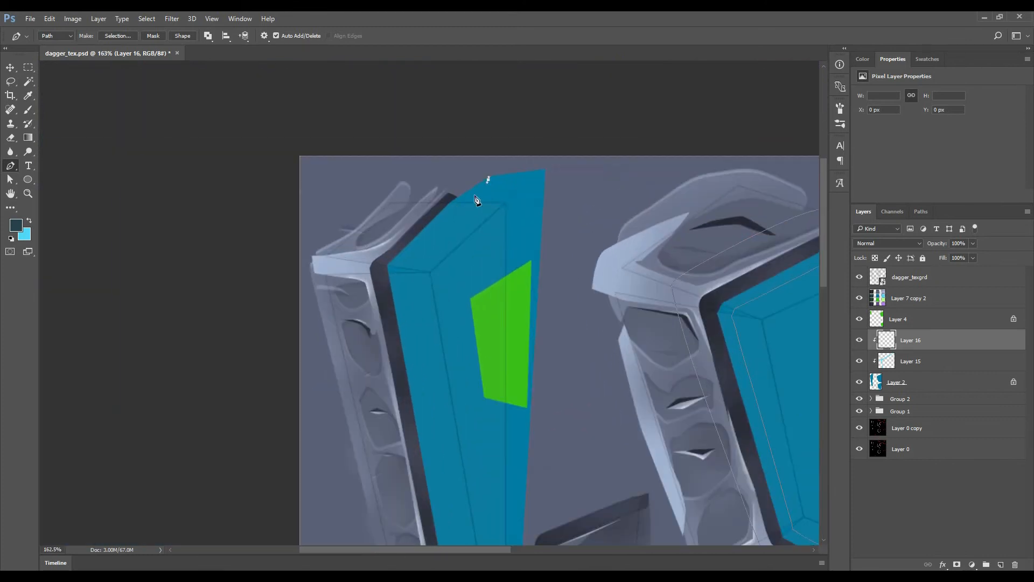
pyautogui.click(398, 271)
pyautogui.moveTo(412, 359); pyautogui.dragTo(386, 143)
pyautogui.click(402, 227)
pyautogui.moveTo(428, 384); pyautogui.dragTo(357, 167)
pyautogui.click(376, 258)
pyautogui.click(413, 318)
pyautogui.scroll(-4, 413, 317)
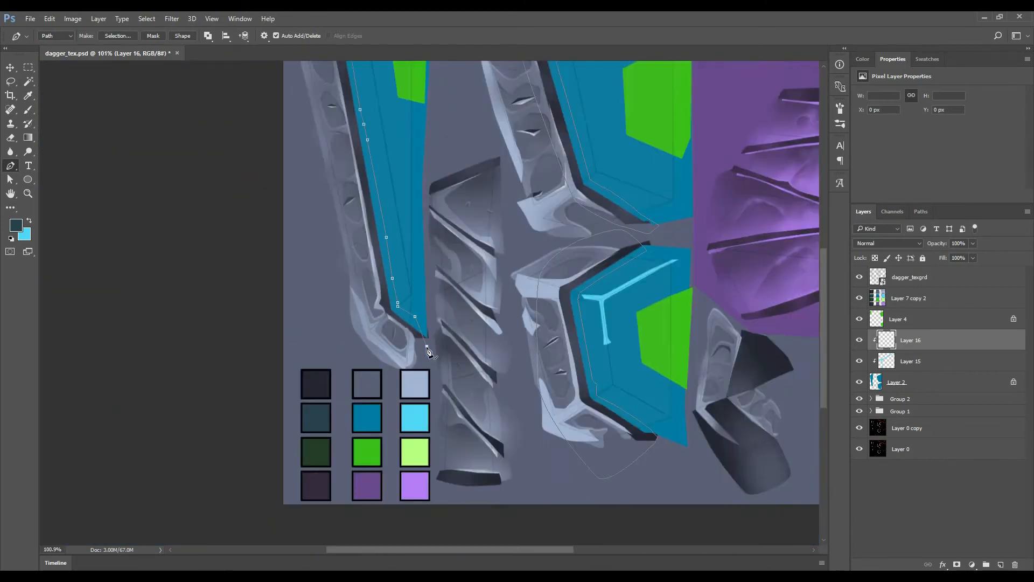
pyautogui.click(237, 143)
pyautogui.click(309, 104)
# - Fill the rim paths of all three blue shapes with the dark teal and deselect
pyautogui.hotkey('ctrl', 'Return')
pyautogui.hotkey('alt', 'BackSpace')
pyautogui.press('v')
pyautogui.hotkey('ctrl', 'd')
# - Make Layer 15 active beneath Layer 16 and switch the foreground color to light cyan
pyautogui.moveTo(914, 360); pyautogui.dragTo(911, 331)
pyautogui.press('p')
pyautogui.hotkey('ctrl', '[')
pyautogui.press('x')
# - Draw a thin highlight path along the inner edge of the lower blue shape's dark rim and fill it with light cyan
pyautogui.scroll(5, 473, 321)
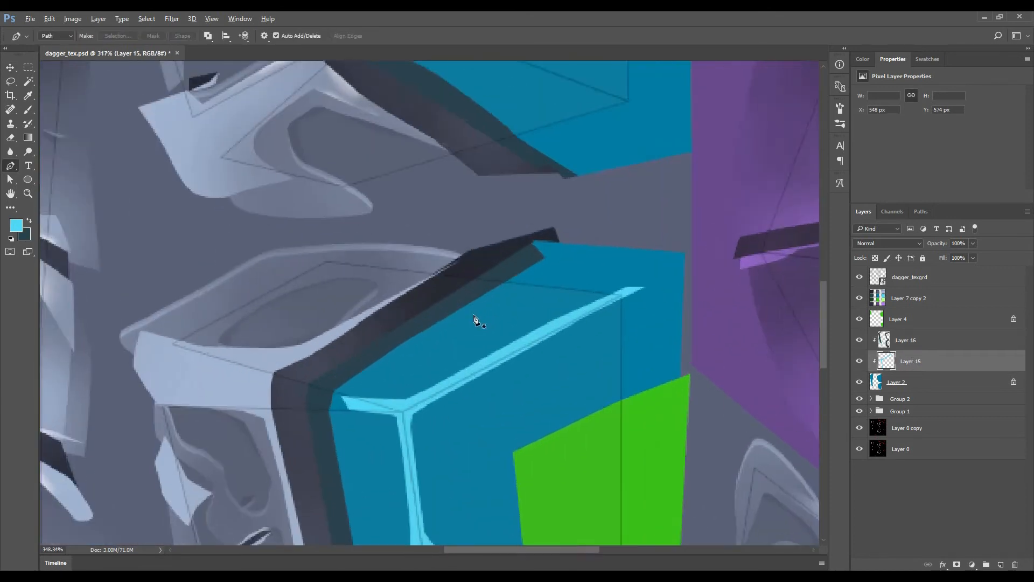
pyautogui.click(496, 282)
pyautogui.moveTo(385, 354); pyautogui.dragTo(380, 359)
pyautogui.scroll(-3, 428, 399)
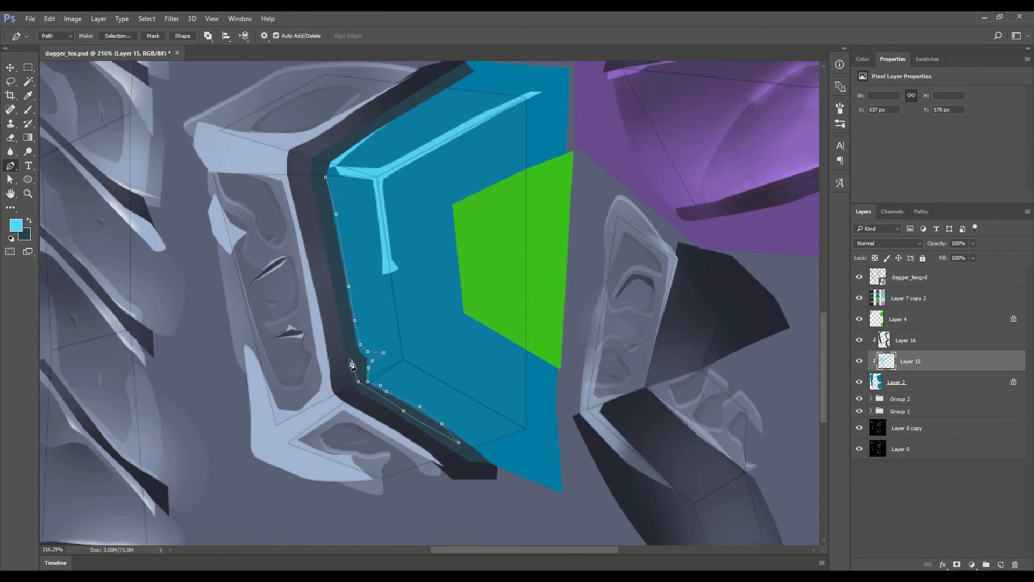
pyautogui.click(326, 177)
pyautogui.moveTo(317, 194); pyautogui.dragTo(335, 284)
pyautogui.hotkey('ctrl', 'Return')
pyautogui.hotkey('alt', 'BackSpace')
pyautogui.hotkey('ctrl', 'd')
# - Add a branching light cyan highlight along the bevel lines at the lower corner of the lower blue shape
pyautogui.moveTo(409, 372); pyautogui.dragTo(343, 297)
pyautogui.scroll(1, 347, 315)
pyautogui.moveTo(342, 309); pyautogui.dragTo(343, 319)
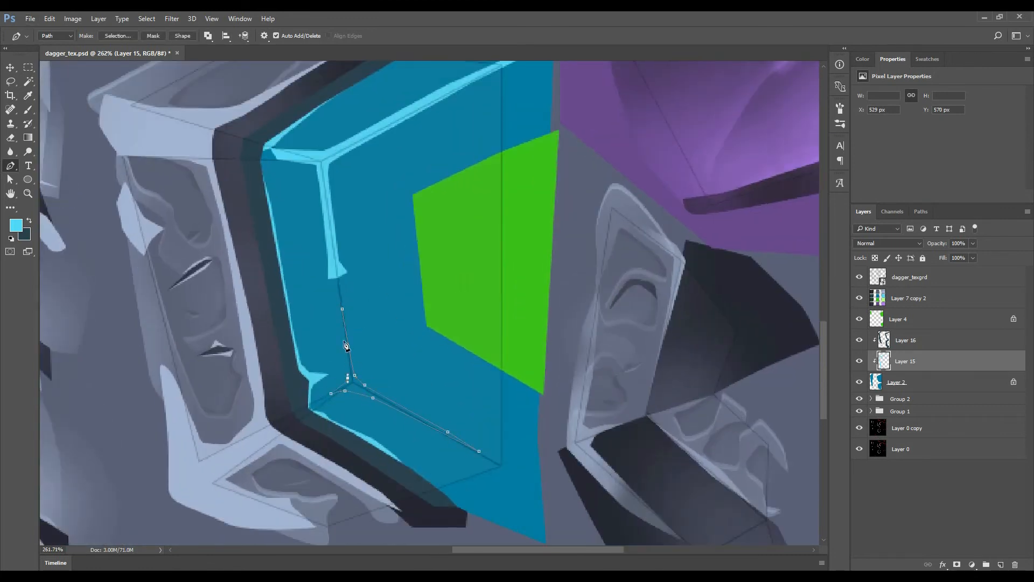
pyautogui.click(342, 309)
pyautogui.hotkey('ctrl', 'Return')
pyautogui.hotkey('alt', 'BackSpace')
pyautogui.hotkey('ctrl', 'd')
# - On Layer 16, outline the green panel of the lower blue shape with a dark teal border
pyautogui.scroll(-4, 351, 341)
pyautogui.scroll(3, 377, 270)
pyautogui.click(896, 336)
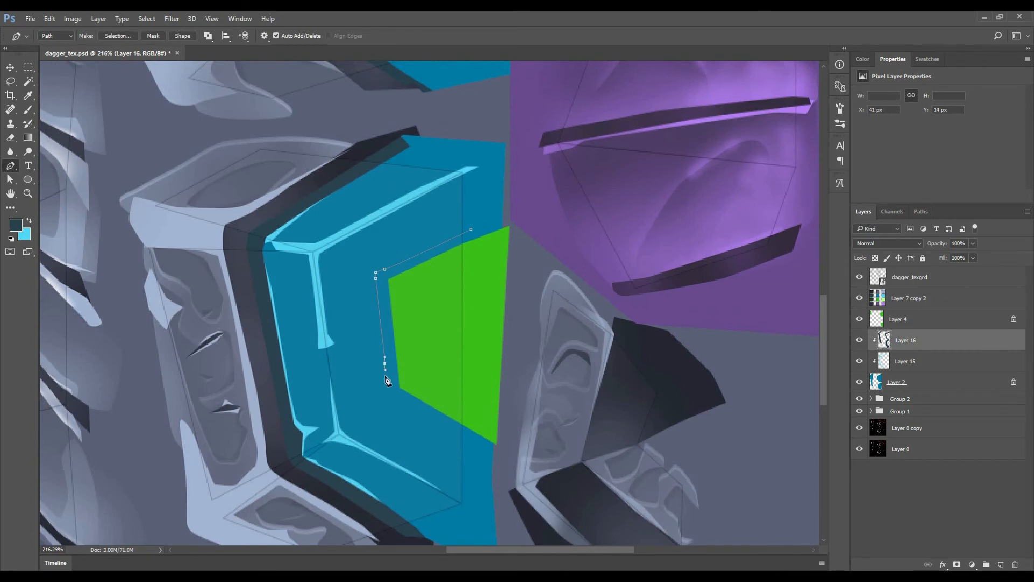
pyautogui.click(485, 227)
pyautogui.hotkey('ctrl', 'Return')
pyautogui.hotkey('alt', 'BackSpace')
pyautogui.hotkey('ctrl', 'd')
# - Draw a closed path around the green panel of the upper wide blue shape and fill it with dark teal as a border
pyautogui.scroll(-2, 487, 227)
pyautogui.moveTo(515, 242); pyautogui.dragTo(515, 333)
pyautogui.click(552, 364)
pyautogui.moveTo(528, 353); pyautogui.dragTo(523, 350)
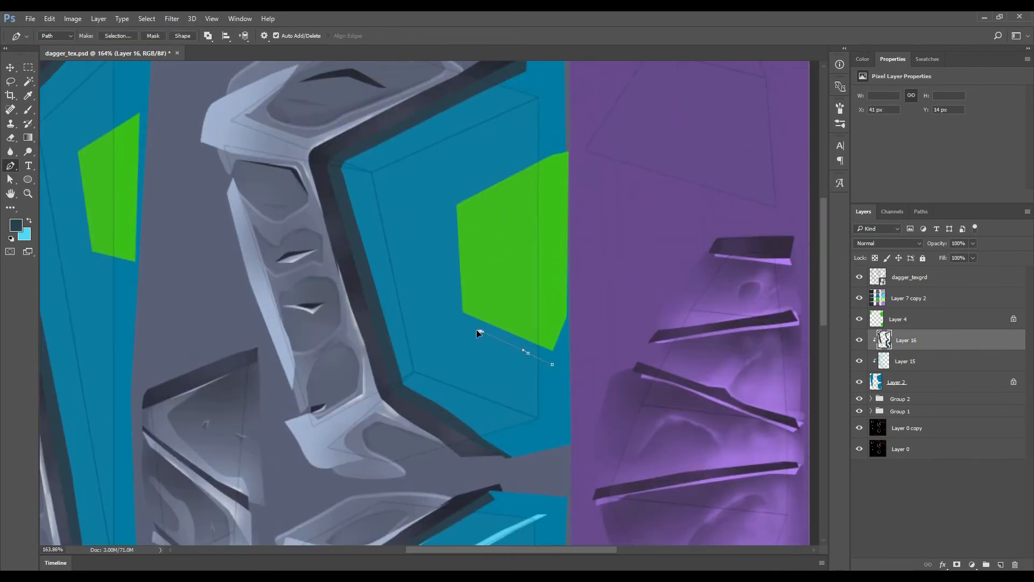
pyautogui.click(442, 198)
pyautogui.moveTo(474, 162); pyautogui.dragTo(453, 275)
pyautogui.click(481, 279)
pyautogui.click(528, 248)
pyautogui.click(543, 449)
pyautogui.hotkey('ctrl', 'Return')
pyautogui.hotkey('alt', 'BackSpace')
pyautogui.hotkey('ctrl', 'd')
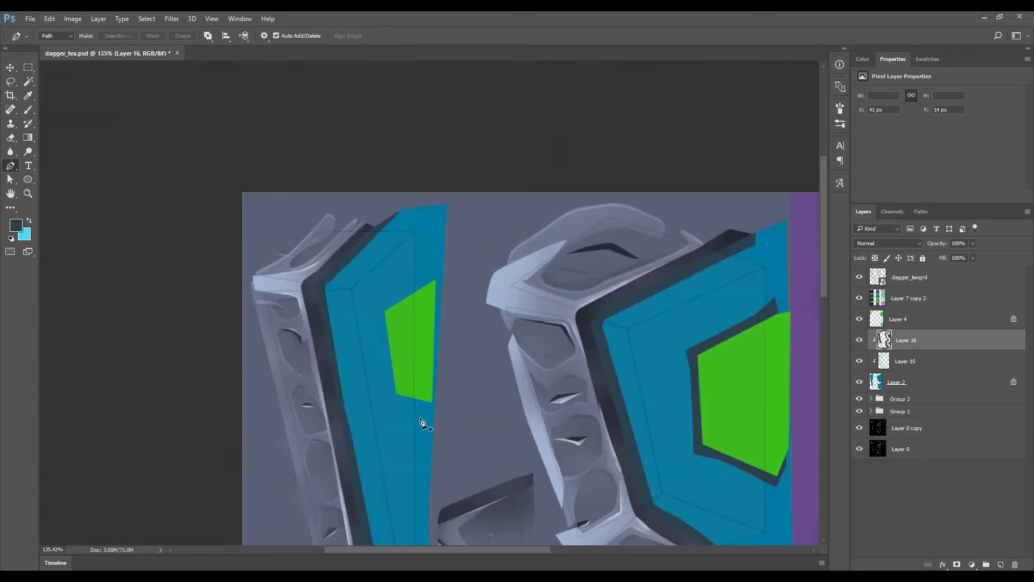
# - Fill the path around the narrow blue shape's green panel with dark teal and deselect
pyautogui.hotkey('ctrl', 'Return')
pyautogui.hotkey('alt', 'BackSpace')
pyautogui.hotkey('ctrl', 'd')
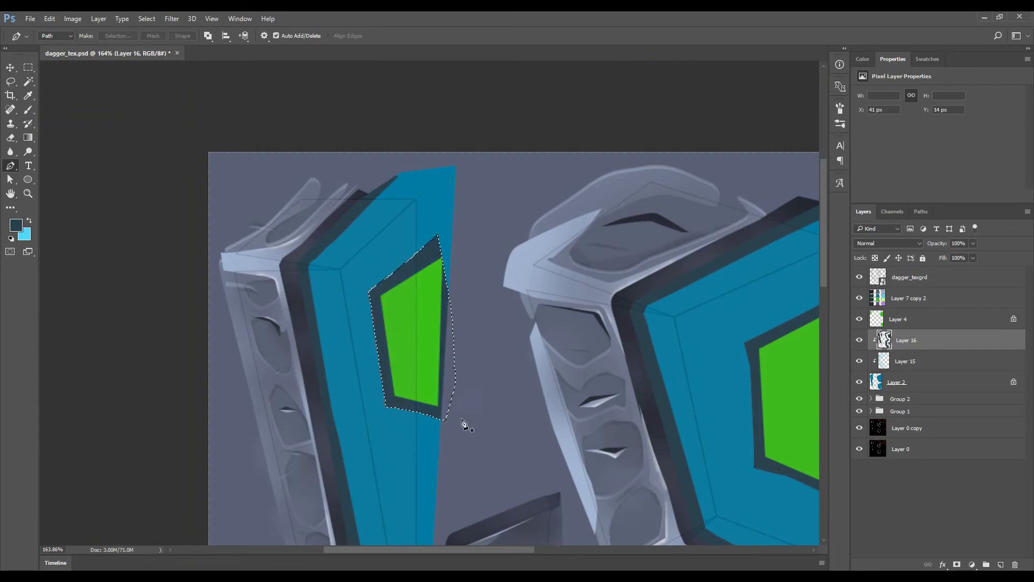
# - On Layer 15, draw a light cyan highlight along the outer edge of the dark border around the wide shape's green panel
pyautogui.scroll(-1, 461, 420)
pyautogui.scroll(-4, 489, 411)
pyautogui.moveTo(489, 410); pyautogui.dragTo(398, 255)
pyautogui.scroll(3, 492, 284)
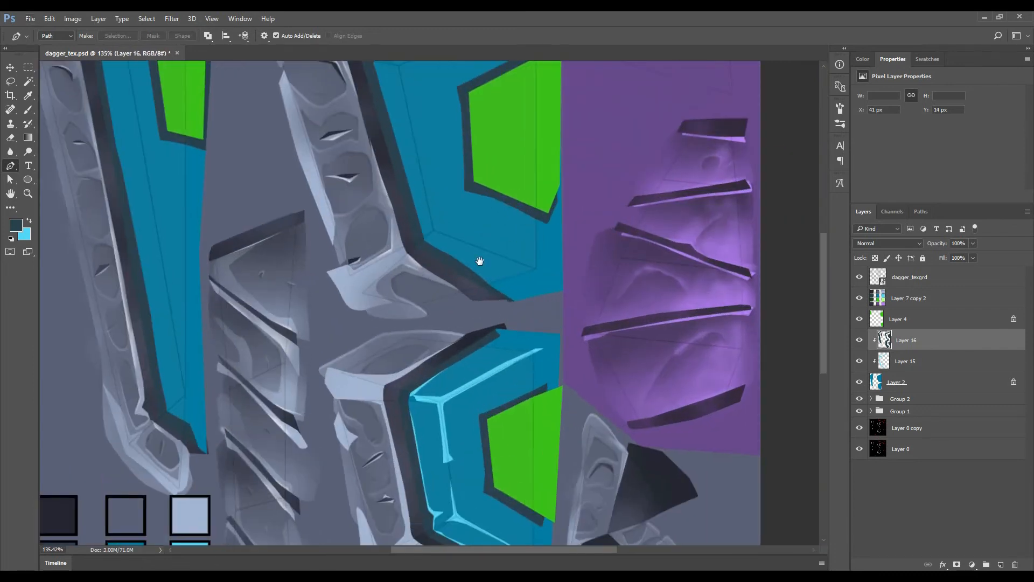
pyautogui.moveTo(492, 284); pyautogui.dragTo(524, 360)
pyautogui.click(903, 362)
pyautogui.press('x')
pyautogui.scroll(5, 572, 199)
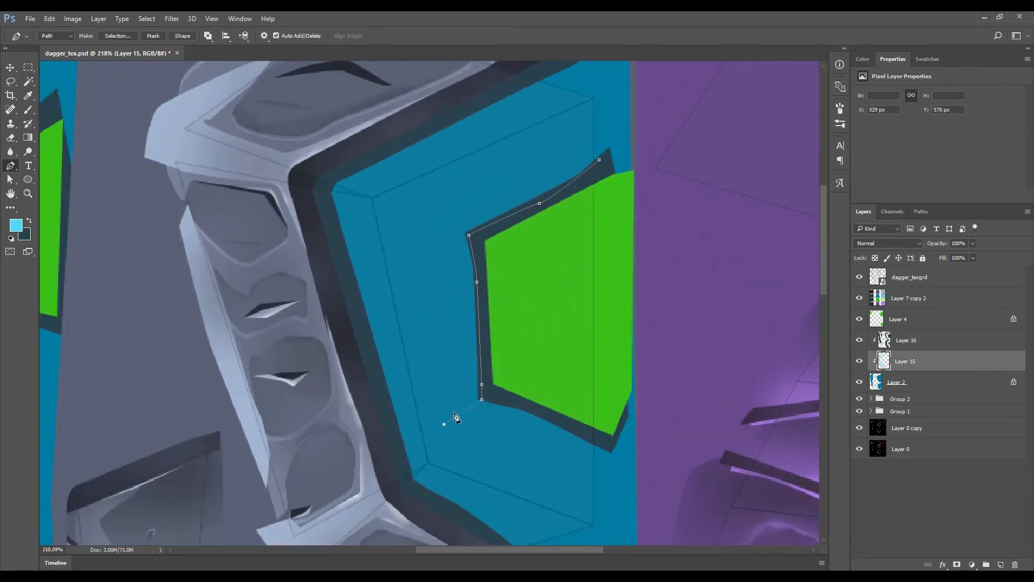
pyautogui.click(609, 149)
pyautogui.hotkey('ctrl', 'Return')
pyautogui.hotkey('alt', 'BackSpace')
pyautogui.hotkey('ctrl', 'd')
# - Add a Y-shaped light cyan highlight along the bevel lines at the upper corner of the wide blue shape
pyautogui.scroll(-3, 566, 177)
pyautogui.moveTo(512, 165); pyautogui.dragTo(538, 259)
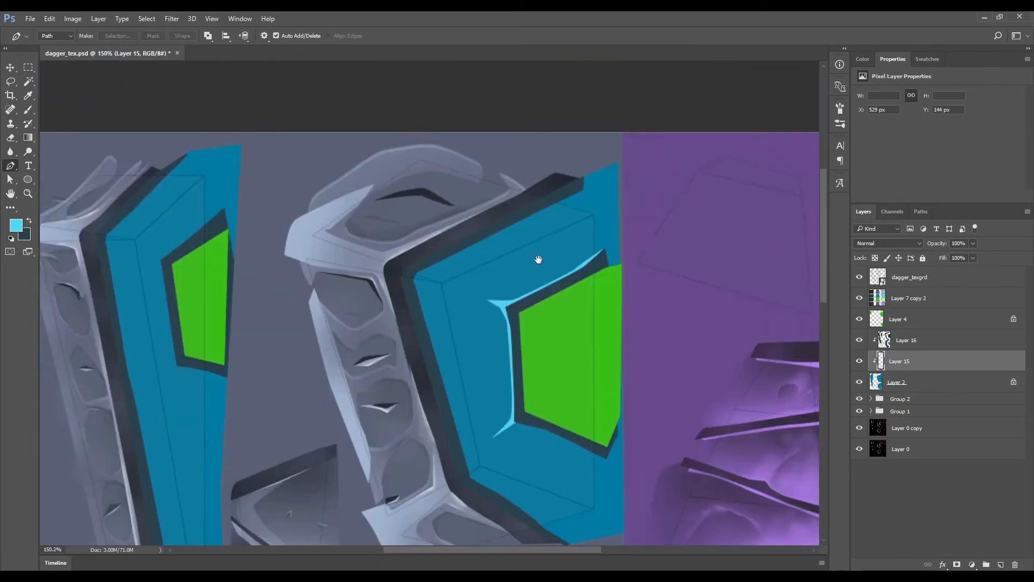
pyautogui.scroll(2, 570, 227)
pyautogui.click(603, 211)
pyautogui.moveTo(407, 311); pyautogui.dragTo(403, 222)
pyautogui.click(412, 278)
pyautogui.click(418, 320)
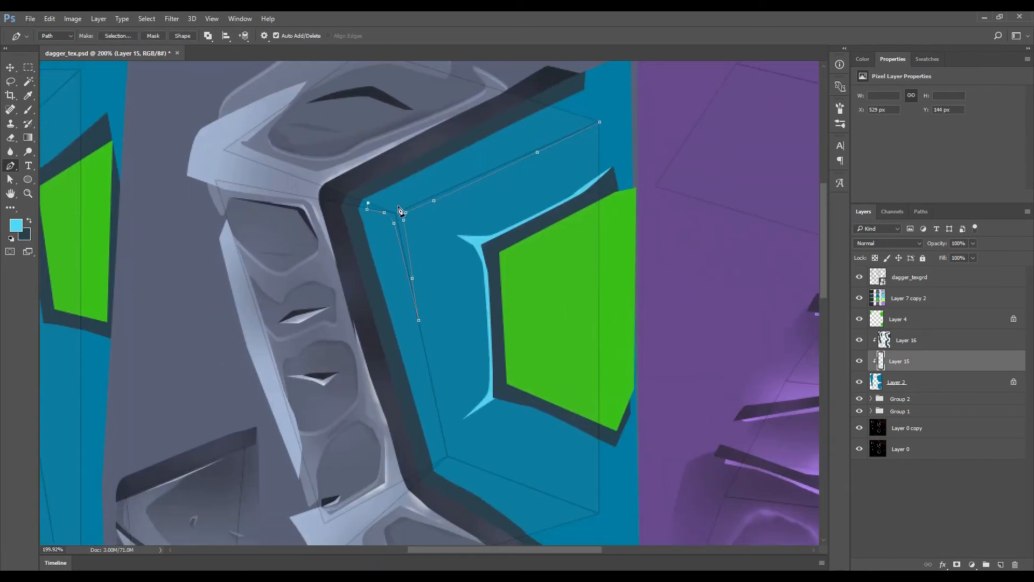
pyautogui.click(599, 122)
pyautogui.hotkey('ctrl', 'Return')
pyautogui.hotkey('alt', 'BackSpace')
pyautogui.hotkey('ctrl', 'd')
# - Add a branching light cyan highlight along the bevel lines at the lower corner of the wide blue shape
pyautogui.moveTo(454, 249); pyautogui.dragTo(426, 149)
pyautogui.click(404, 281)
pyautogui.click(422, 349)
pyautogui.click(430, 355)
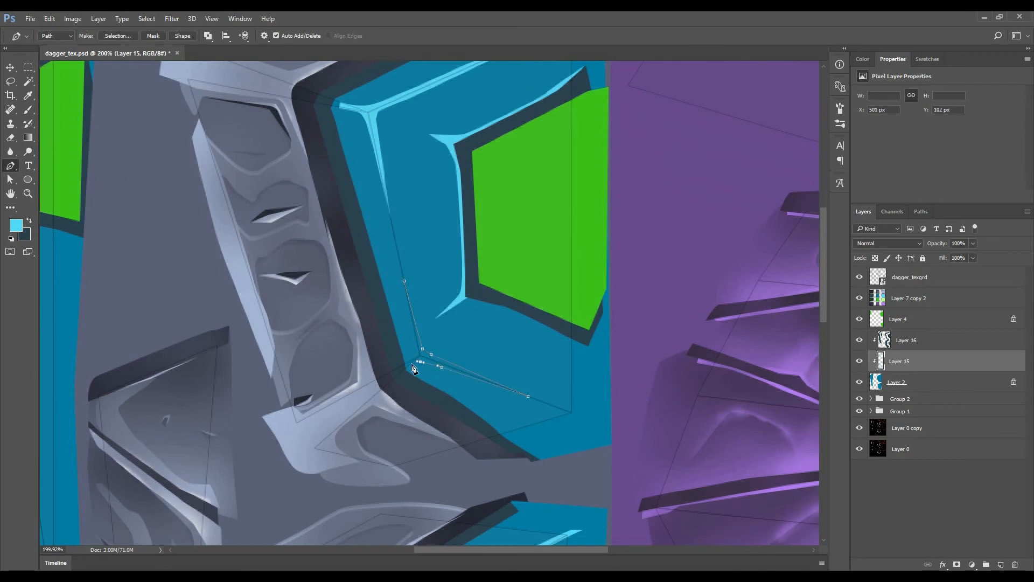
pyautogui.click(418, 362)
pyautogui.hotkey('ctrl', 'Return')
pyautogui.hotkey('alt', 'BackSpace')
pyautogui.hotkey('ctrl', 'd')
# - Draw a thin light cyan sliver along the inner edge of the wide blue shape's dark rim
pyautogui.click(353, 182)
pyautogui.click(375, 243)
pyautogui.click(352, 179)
pyautogui.hotkey('ctrl', 'Return')
pyautogui.hotkey('alt', 'BackSpace')
pyautogui.hotkey('ctrl', 'd')
# - Draw a Y-shaped highlight path along the upper bevel lines of the narrow blue shape and fill it with light cyan
pyautogui.scroll(-4, 401, 346)
pyautogui.moveTo(402, 347); pyautogui.dragTo(489, 311)
pyautogui.scroll(6, 429, 325)
pyautogui.click(488, 310)
pyautogui.click(410, 388)
pyautogui.click(403, 398)
pyautogui.moveTo(423, 520); pyautogui.dragTo(370, 285)
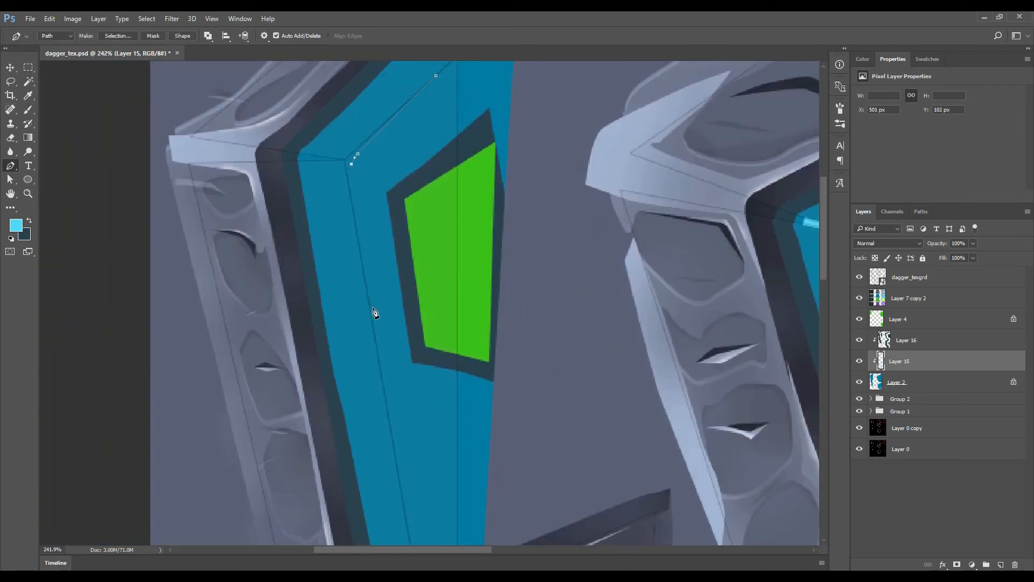
pyautogui.click(346, 150)
pyautogui.moveTo(373, 135); pyautogui.dragTo(367, 187)
pyautogui.hotkey('ctrl', 'Return')
pyautogui.hotkey('alt', 'BackSpace')
pyautogui.hotkey('ctrl', 'd')
# - Add a light cyan highlight around the upper corner of the dark border enclosing the narrow shape's green panel
pyautogui.click(452, 108)
pyautogui.click(403, 153)
pyautogui.click(393, 161)
pyautogui.click(400, 201)
pyautogui.hotkey('ctrl', 'Return')
pyautogui.hotkey('alt', 'BackSpace')
pyautogui.hotkey('ctrl', 'd')
# - Add a light cyan highlight at the lower corner of the dark border enclosing the narrow shape's green panel
pyautogui.moveTo(420, 259); pyautogui.dragTo(370, 118)
pyautogui.click(362, 169)
pyautogui.click(407, 196)
pyautogui.click(360, 186)
pyautogui.hotkey('ctrl', 'Return')
pyautogui.hotkey('alt', 'BackSpace')
pyautogui.hotkey('ctrl', 'd')
pyautogui.scroll(-1, 409, 226)
pyautogui.moveTo(700, 286); pyautogui.dragTo(389, 225)
pyautogui.click(613, 230)
pyautogui.hotkey('ctrl', 'z')
# - Draw a long tapered light cyan highlight along the lower stretch of the narrow blue shape's bevel line
pyautogui.scroll(-4, 668, 255)
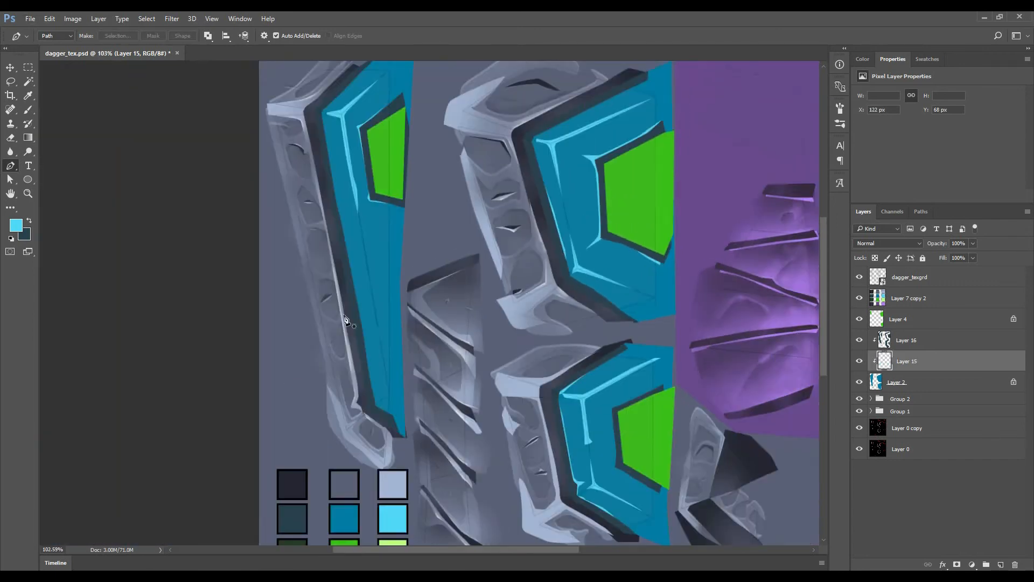
pyautogui.scroll(4, 371, 344)
pyautogui.moveTo(331, 121); pyautogui.dragTo(334, 128)
pyautogui.click(341, 163)
pyautogui.click(332, 121)
pyautogui.hotkey('ctrl', 'Return')
pyautogui.hotkey('alt', 'BackSpace')
pyautogui.hotkey('ctrl', 'd')
# - Draw a light cyan highlight along the lower inner edge of the narrow blue shape's dark rim
pyautogui.click(382, 418)
pyautogui.click(377, 448)
pyautogui.click(341, 367)
pyautogui.click(316, 235)
pyautogui.click(349, 452)
pyautogui.hotkey('ctrl', 'Return')
pyautogui.hotkey('alt', 'BackSpace')
pyautogui.hotkey('ctrl', 'd')
# - Add a small light cyan shard across the bevel line just below the narrow shape's green panel
pyautogui.moveTo(378, 218); pyautogui.dragTo(410, 375)
pyautogui.click(378, 224)
pyautogui.click(341, 263)
pyautogui.hotkey('ctrl', 'Return')
pyautogui.hotkey('alt', 'BackSpace')
pyautogui.hotkey('ctrl', 'd')
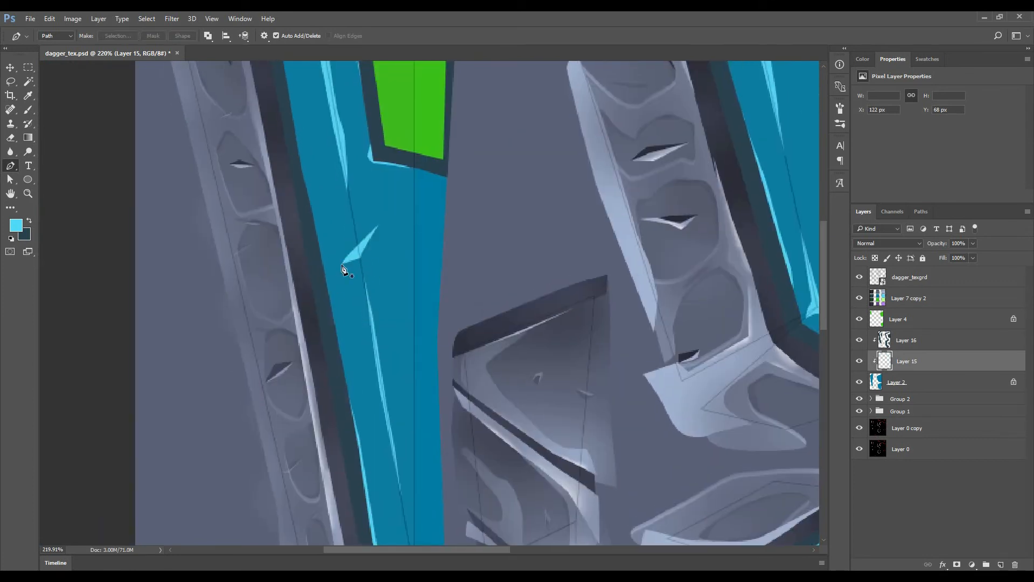
# - Add a small slanted light cyan shard across the left bevel line of the wide upper blue shape
pyautogui.scroll(-6, 345, 269)
pyautogui.scroll(9, 464, 323)
pyautogui.click(504, 353)
pyautogui.click(474, 342)
pyautogui.click(504, 353)
pyautogui.hotkey('ctrl', 'Return')
pyautogui.hotkey('alt', 'BackSpace')
pyautogui.hotkey('ctrl', 'd')
# - Add a second small light cyan shard just above the first on the wide blue shape's bevel line
pyautogui.scroll(2, 475, 310)
pyautogui.click(448, 297)
pyautogui.click(496, 300)
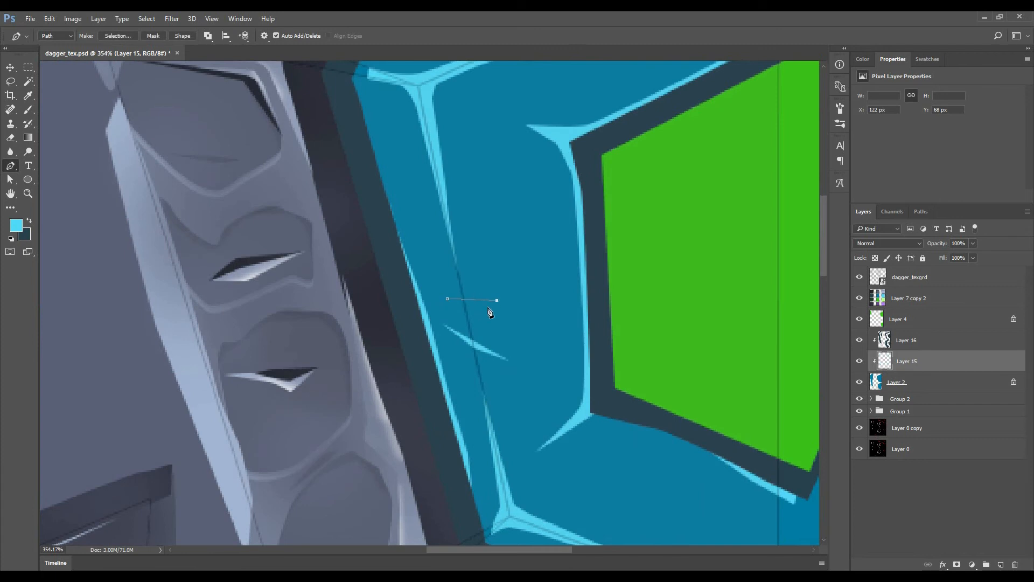
pyautogui.click(447, 298)
pyautogui.hotkey('ctrl', 'Return')
pyautogui.hotkey('alt', 'BackSpace')
pyautogui.hotkey('ctrl', 'd')
# - Draw a slanted light cyan shard across the vertical bevel line of the lower blue shape
pyautogui.scroll(-13, 498, 307)
pyautogui.scroll(7, 474, 405)
pyautogui.moveTo(455, 386); pyautogui.dragTo(483, 357)
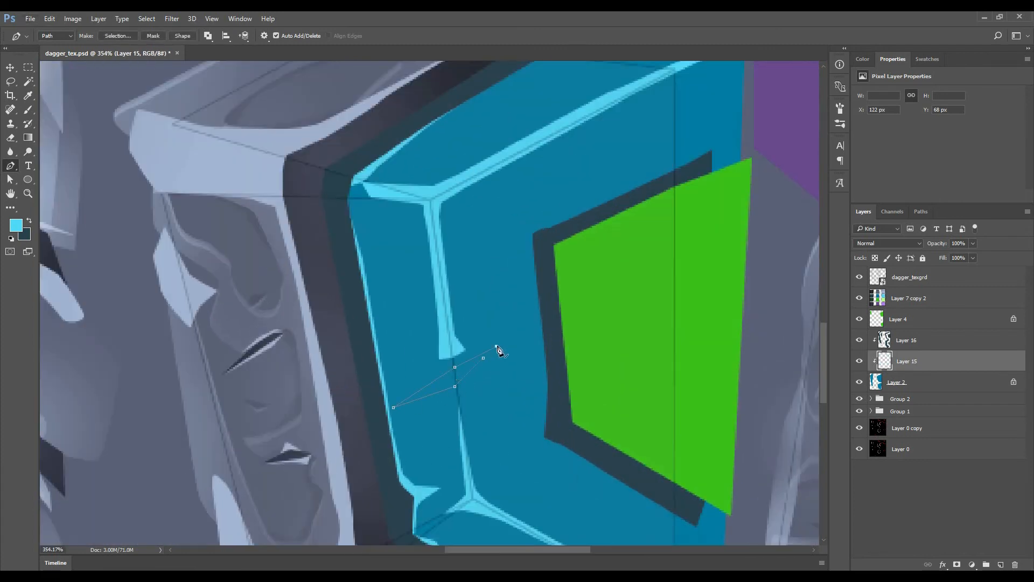
pyautogui.click(483, 357)
pyautogui.hotkey('ctrl', 'Return')
pyautogui.hotkey('alt', 'BackSpace')
pyautogui.hotkey('ctrl', 'd')
# - Add a small light cyan shard across the lower stretch of the narrow blue shape's bevel line
pyautogui.scroll(-6, 496, 351)
pyautogui.moveTo(273, 212); pyautogui.dragTo(397, 346)
pyautogui.scroll(4, 394, 348)
pyautogui.click(378, 317)
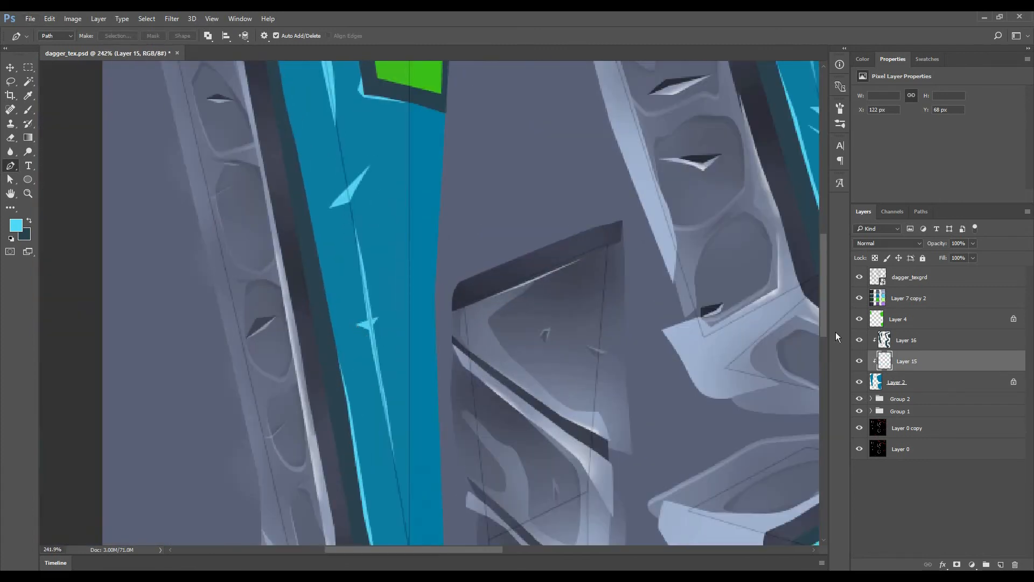
# - On Layer 16, fill a dark teal sliver along the upper edge of the narrow shape's lower shard
pyautogui.click(906, 340)
pyautogui.press('x')
pyautogui.scroll(2, 379, 310)
pyautogui.click(378, 323)
pyautogui.click(345, 329)
pyautogui.hotkey('ctrl', 'Return')
pyautogui.hotkey('alt', 'BackSpace')
pyautogui.hotkey('ctrl', 'd')
# - Add dark teal slivers along the upper edges of both cyan shards on the wide blue shape
pyautogui.scroll(-6, 414, 305)
pyautogui.moveTo(630, 243); pyautogui.dragTo(472, 310)
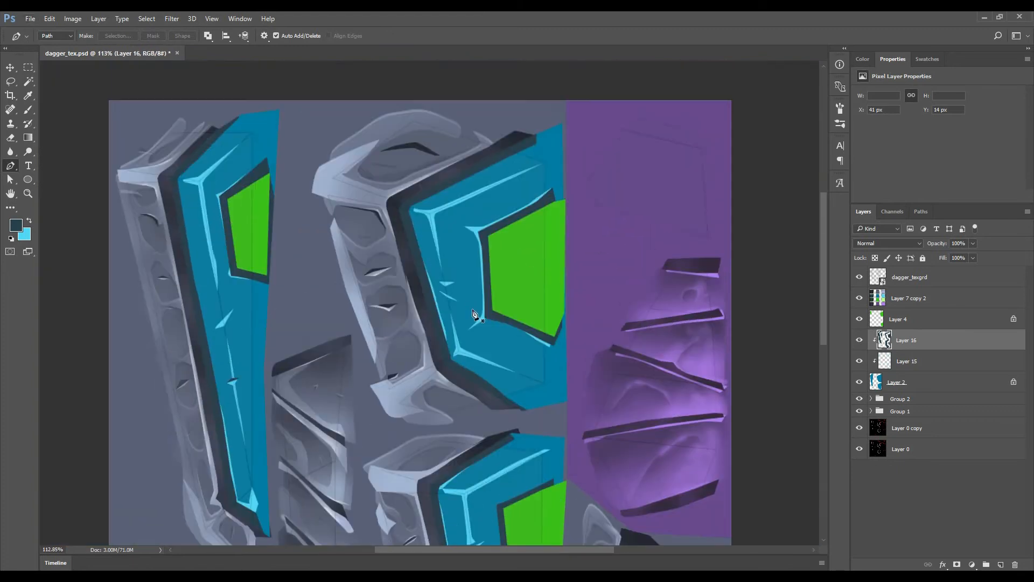
pyautogui.scroll(7, 455, 291)
pyautogui.click(399, 293)
pyautogui.click(474, 335)
pyautogui.moveTo(460, 274); pyautogui.dragTo(475, 374)
pyautogui.click(474, 364)
pyautogui.click(433, 348)
pyautogui.hotkey('ctrl', 'Return')
pyautogui.hotkey('alt', 'BackSpace')
pyautogui.hotkey('ctrl', 'd')
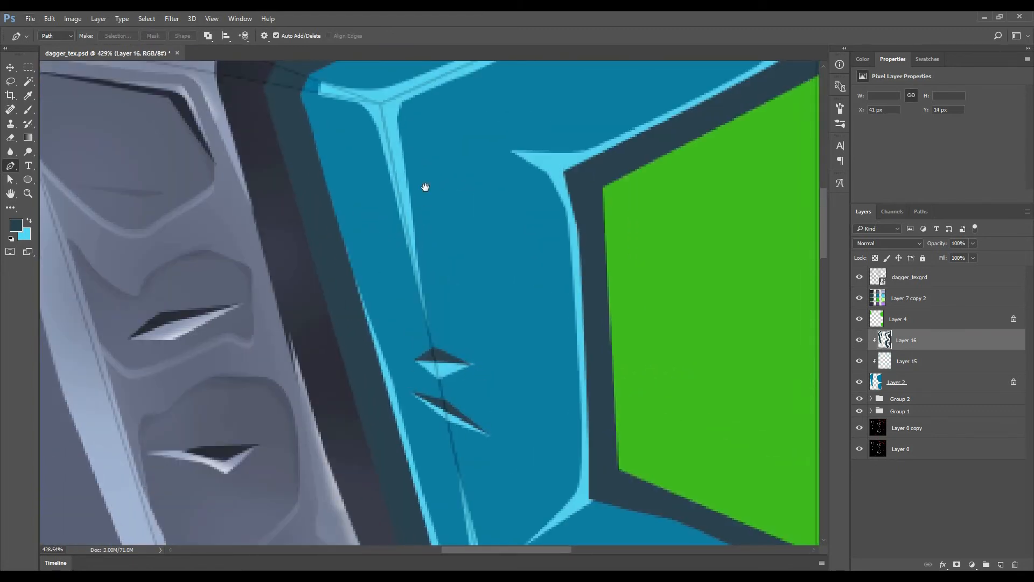
# - Add a dark teal sliver to the large shard below the green panel on the narrow blue shape
pyautogui.scroll(-10, 432, 269)
pyautogui.moveTo(200, 305); pyautogui.dragTo(323, 277)
pyautogui.scroll(10, 324, 277)
pyautogui.click(286, 279)
pyautogui.click(260, 345)
pyautogui.click(329, 268)
pyautogui.hotkey('ctrl', 'Return')
pyautogui.hotkey('alt', 'BackSpace')
pyautogui.hotkey('ctrl', 'd')
# - Add a dark teal sliver along the upper edge of the lower blue shape's slanted shard
pyautogui.scroll(-5, 323, 295)
pyautogui.scroll(-5, 329, 296)
pyautogui.moveTo(571, 522); pyautogui.dragTo(532, 443)
pyautogui.scroll(9, 444, 338)
pyautogui.click(462, 321)
pyautogui.click(422, 328)
pyautogui.click(352, 382)
pyautogui.hotkey('ctrl', 'Return')
pyautogui.hotkey('alt', 'BackSpace')
pyautogui.hotkey('ctrl', 'd')
# - Create a new layer above Layer 16, clip it to the blue base layer and save the file
pyautogui.scroll(-9, 353, 385)
pyautogui.click(1001, 565)
pyautogui.keyDown('alt'); pyautogui.click(924, 351); pyautogui.keyUp('alt')
pyautogui.hotkey('ctrl', 's')
# - Start a curved path inside the wide shape's facet beside the green panel, and move Layer 17 below Layer 15
pyautogui.moveTo(392, 356); pyautogui.dragTo(434, 306)
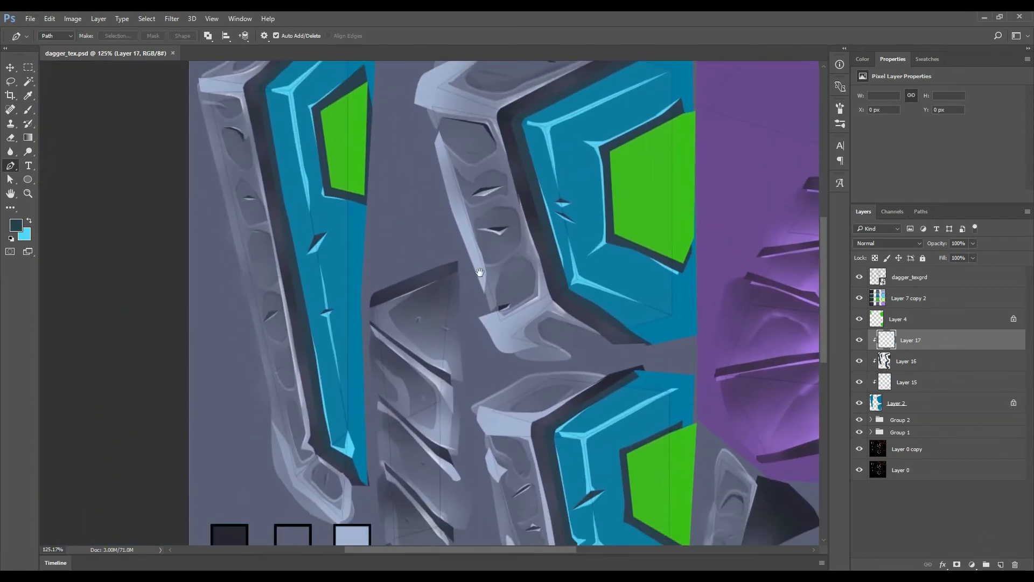
pyautogui.moveTo(592, 191); pyautogui.dragTo(494, 311)
pyautogui.scroll(4, 498, 323)
pyautogui.click(496, 345)
pyautogui.moveTo(488, 268); pyautogui.dragTo(485, 261)
pyautogui.moveTo(472, 246); pyautogui.dragTo(467, 241)
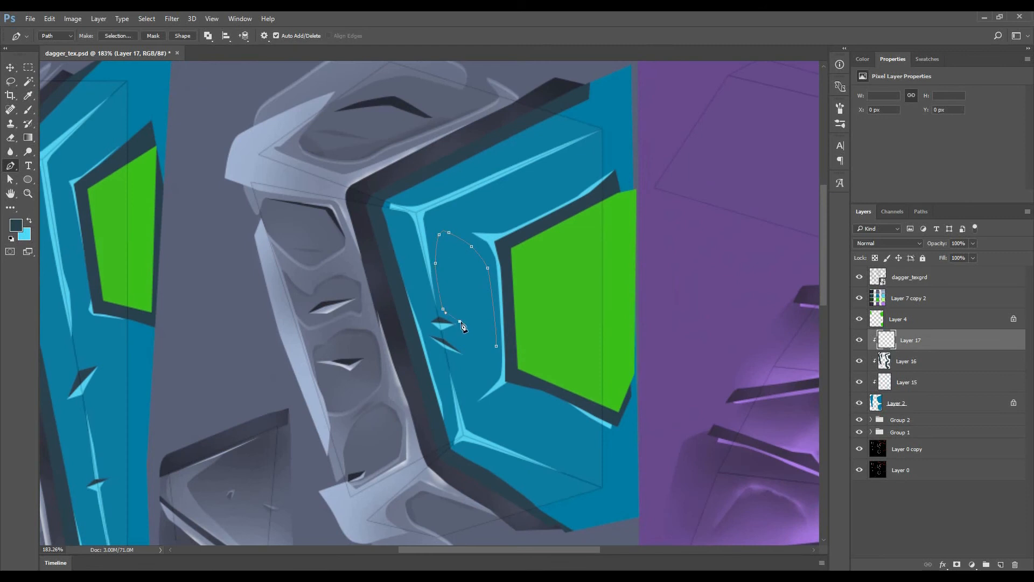
pyautogui.moveTo(872, 371); pyautogui.dragTo(883, 392)
# - Extend the path along the green panel's lower border, the lower facets and the lower rim of the wide blue shape
pyautogui.click(566, 396)
pyautogui.click(599, 413)
pyautogui.moveTo(614, 425); pyautogui.dragTo(620, 435)
pyautogui.click(511, 478)
pyautogui.click(534, 507)
pyautogui.click(472, 475)
pyautogui.moveTo(450, 459); pyautogui.dragTo(446, 455)
pyautogui.moveTo(433, 415); pyautogui.dragTo(431, 406)
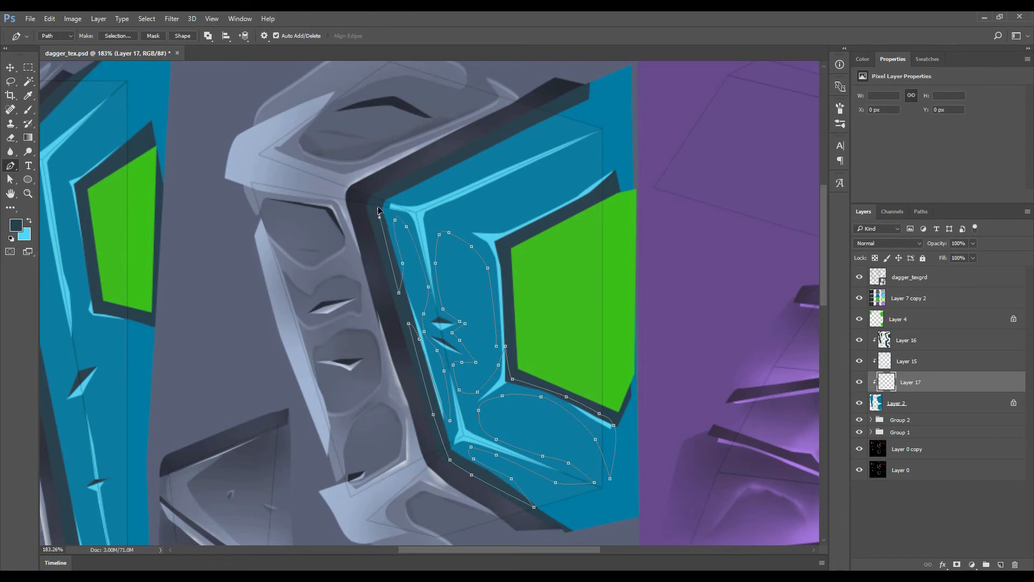
# - Continue the path around the wide shape's upper rim and upper facets, and close it behind the green panel
pyautogui.click(379, 213)
pyautogui.click(380, 187)
pyautogui.moveTo(406, 172); pyautogui.dragTo(400, 270)
pyautogui.moveTo(499, 222); pyautogui.dragTo(511, 214)
pyautogui.moveTo(583, 195); pyautogui.dragTo(587, 200)
pyautogui.moveTo(566, 252); pyautogui.dragTo(548, 260)
pyautogui.moveTo(447, 302); pyautogui.dragTo(437, 310)
pyautogui.moveTo(458, 318); pyautogui.dragTo(473, 320)
pyautogui.moveTo(504, 312); pyautogui.dragTo(516, 304)
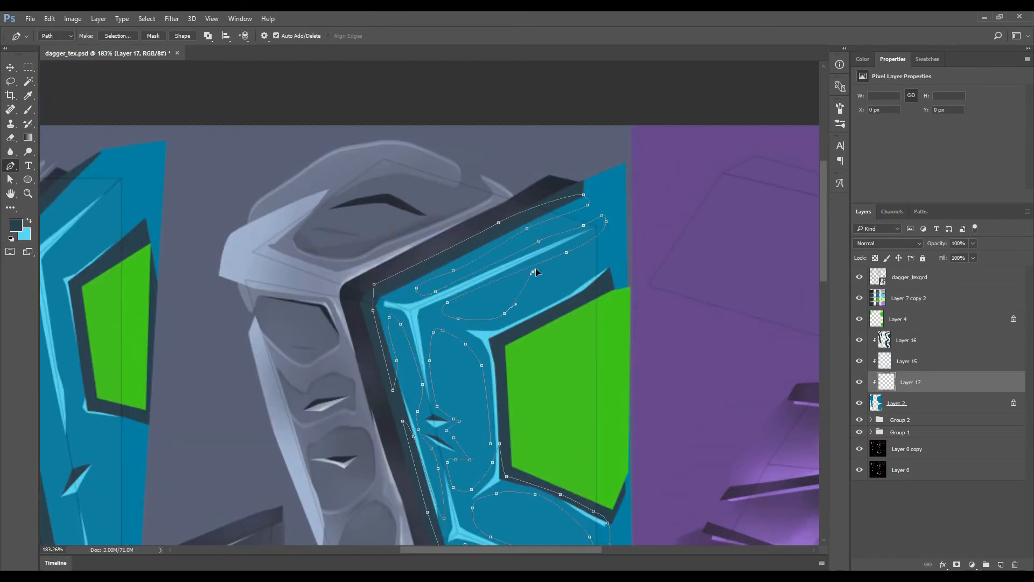
pyautogui.scroll(4, 498, 442)
pyautogui.moveTo(499, 443); pyautogui.dragTo(491, 465)
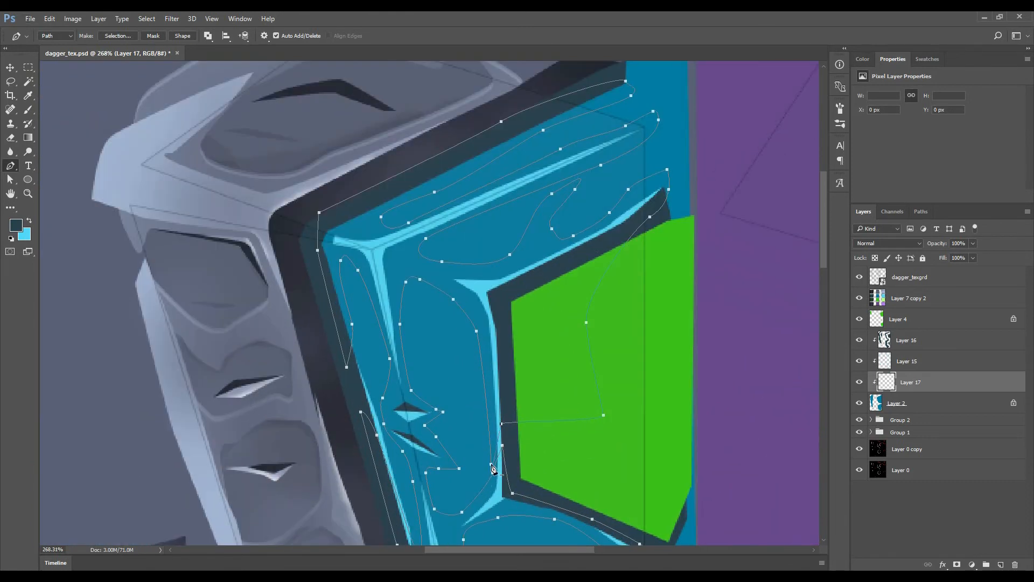
# - Trace curved patches on the narrow blue shape between its bevel line and the green panel
pyautogui.scroll(-9, 539, 368)
pyautogui.moveTo(276, 255); pyautogui.dragTo(471, 266)
pyautogui.scroll(7, 471, 267)
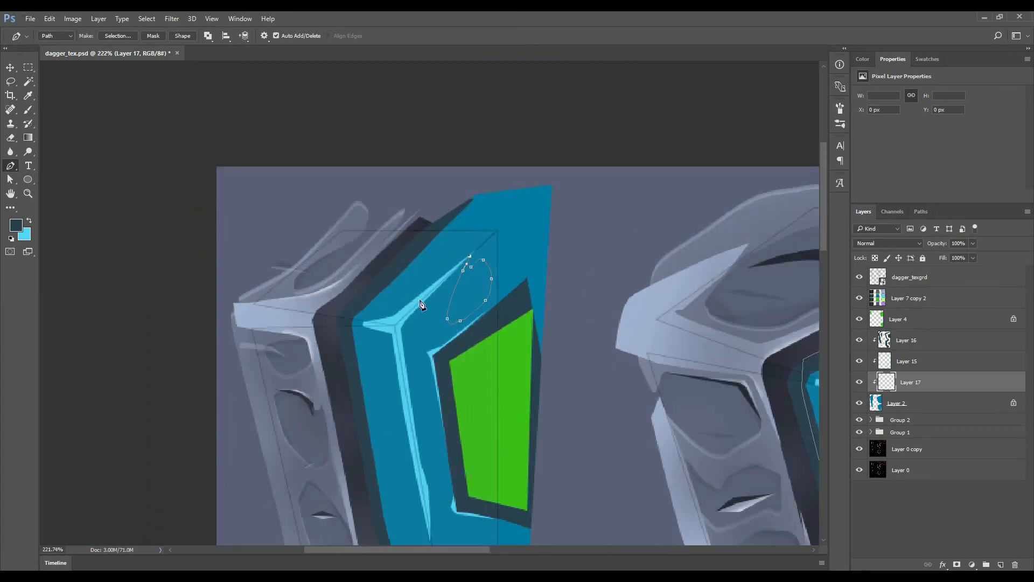
pyautogui.moveTo(405, 401); pyautogui.dragTo(407, 412)
pyautogui.click(411, 427)
pyautogui.moveTo(413, 380); pyautogui.dragTo(414, 370)
pyautogui.moveTo(420, 363); pyautogui.dragTo(426, 363)
pyautogui.moveTo(431, 378); pyautogui.dragTo(434, 389)
# - Continue the narrow shape's path down its bevel line and back up through the outer facet to the top corner
pyautogui.moveTo(423, 339); pyautogui.dragTo(392, 197)
pyautogui.moveTo(400, 313); pyautogui.dragTo(389, 299)
pyautogui.moveTo(399, 400); pyautogui.dragTo(406, 290)
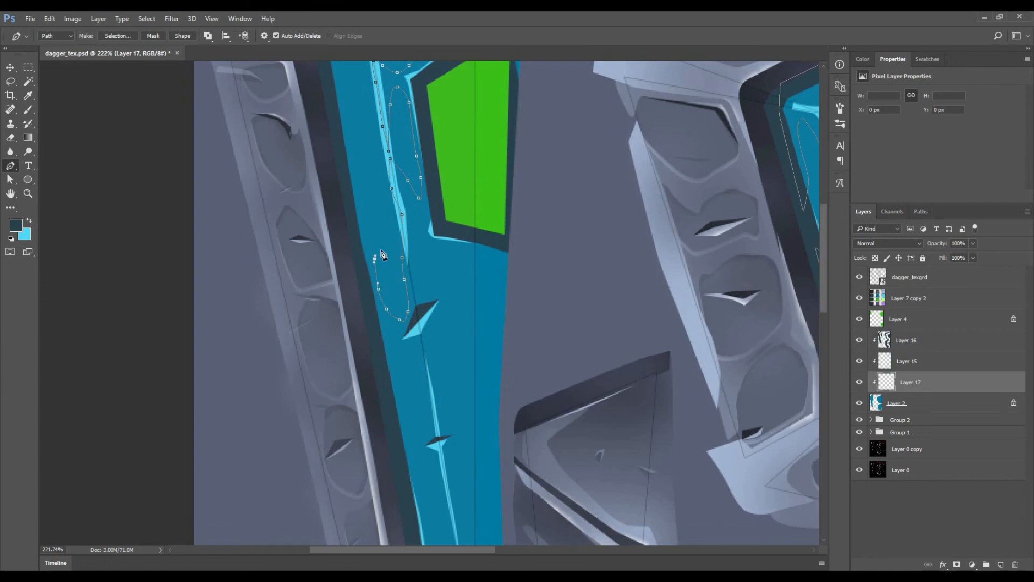
pyautogui.moveTo(372, 195); pyautogui.dragTo(375, 195)
pyautogui.moveTo(354, 141); pyautogui.dragTo(388, 295)
pyautogui.moveTo(382, 257); pyautogui.dragTo(396, 235)
pyautogui.moveTo(377, 202); pyautogui.dragTo(380, 315)
pyautogui.moveTo(372, 310); pyautogui.dragTo(377, 302)
pyautogui.moveTo(395, 298); pyautogui.dragTo(402, 296)
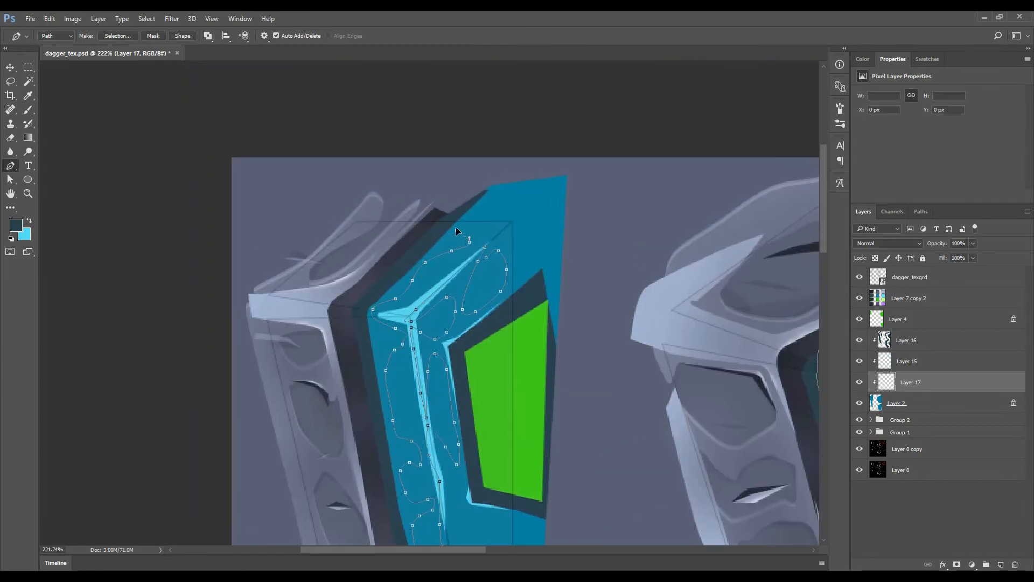
# - Run the path down the narrow shape's outer dark rim and around its lower tip
pyautogui.scroll(-3, 377, 268)
pyautogui.moveTo(361, 332); pyautogui.dragTo(353, 353)
pyautogui.moveTo(358, 378); pyautogui.dragTo(369, 423)
pyautogui.moveTo(393, 502); pyautogui.dragTo(351, 248)
pyautogui.click(351, 249)
pyautogui.moveTo(391, 483); pyautogui.dragTo(402, 501)
pyautogui.moveTo(416, 534); pyautogui.dragTo(434, 534)
pyautogui.moveTo(435, 529); pyautogui.dragTo(426, 523)
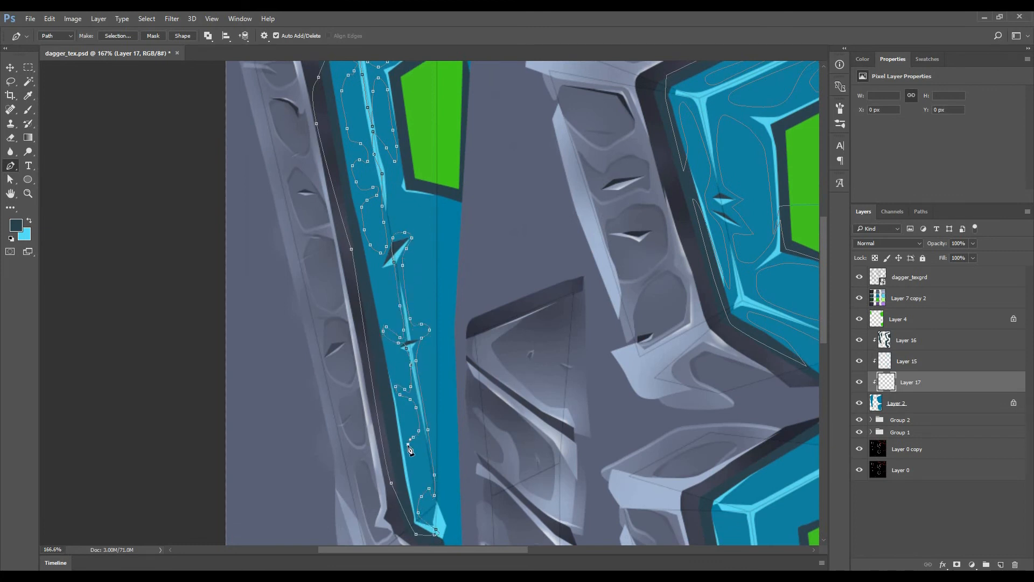
# - Trace the path back up the narrow shape's lower facet and past the large shard to the bevel line
pyautogui.moveTo(378, 311); pyautogui.dragTo(379, 294)
pyautogui.moveTo(373, 262); pyautogui.dragTo(394, 378)
pyautogui.scroll(2, 396, 379)
pyautogui.click(398, 385)
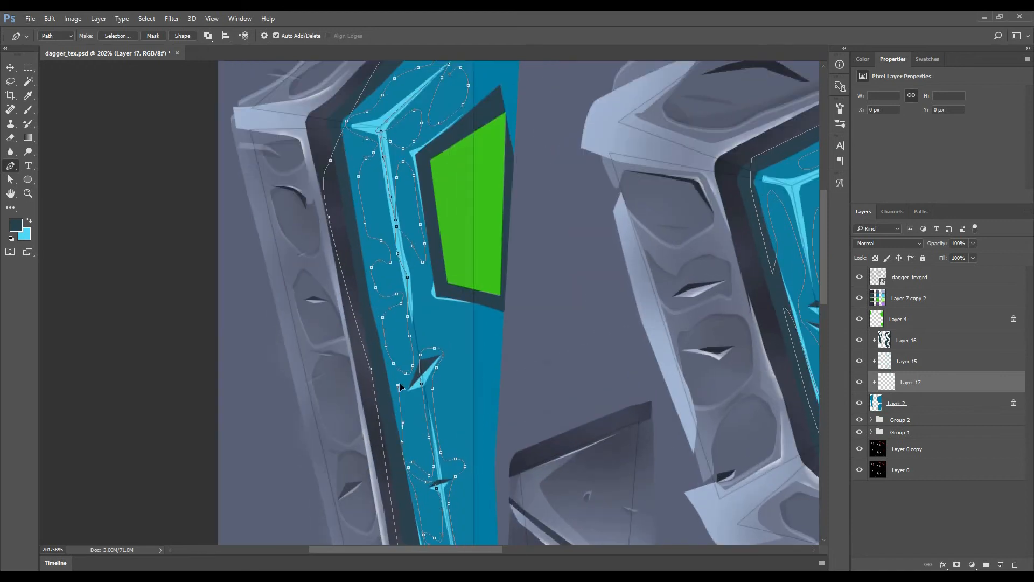
pyautogui.moveTo(416, 315); pyautogui.dragTo(421, 424)
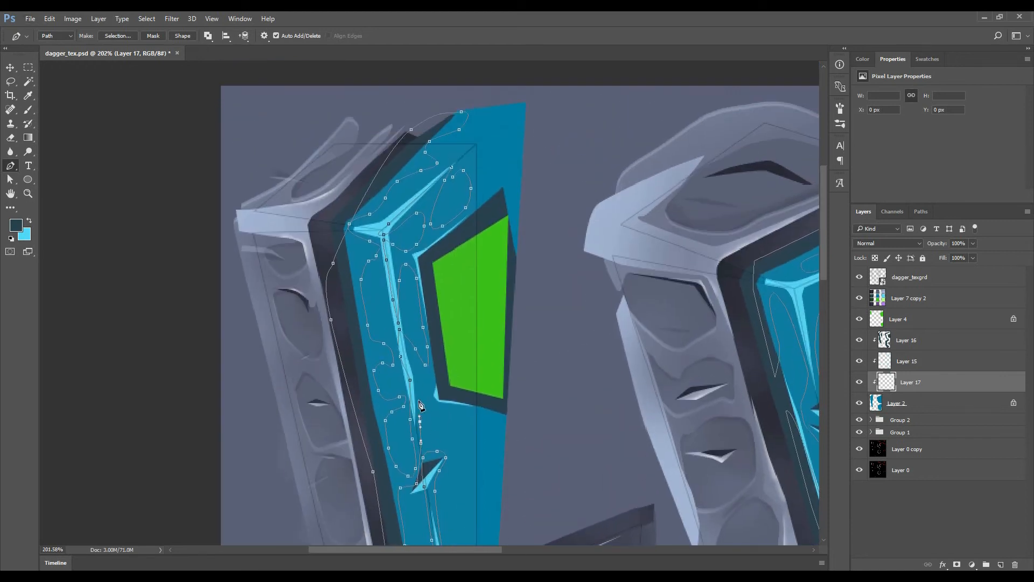
# - Finish the narrow shape's path around the facet below the green panel and fill all traced areas with light cyan
pyautogui.click(489, 413)
pyautogui.moveTo(489, 413); pyautogui.dragTo(498, 462)
pyautogui.moveTo(505, 285); pyautogui.dragTo(505, 259)
pyautogui.moveTo(500, 210); pyautogui.dragTo(491, 183)
pyautogui.moveTo(461, 230); pyautogui.dragTo(462, 234)
pyautogui.hotkey('ctrl', 'Return')
pyautogui.hotkey('ctrl', 'BackSpace')
pyautogui.hotkey('ctrl', 'd')
pyautogui.moveTo(500, 491); pyautogui.dragTo(501, 282)
pyautogui.moveTo(464, 244); pyautogui.dragTo(470, 246)
pyautogui.hotkey('ctrl', 'alt', 'z')
pyautogui.hotkey('ctrl', 'alt', 'z')
pyautogui.hotkey('ctrl', 'alt', 'z')
pyautogui.hotkey('ctrl', 'alt', 'z')
pyautogui.hotkey('ctrl', 'alt', 'z')
# - Trace a path around the upper rim and upper facet of the lower blue shape, following its bevel line
pyautogui.scroll(-9, 486, 327)
pyautogui.scroll(10, 494, 340)
pyautogui.moveTo(504, 305); pyautogui.dragTo(498, 309)
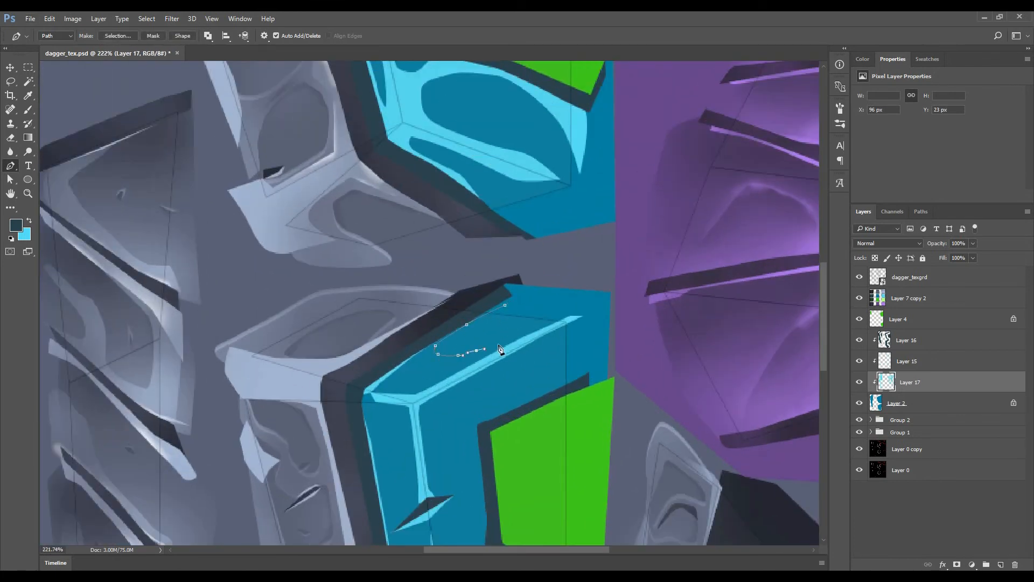
pyautogui.click(447, 384)
pyautogui.moveTo(414, 398); pyautogui.dragTo(403, 402)
pyautogui.moveTo(367, 393); pyautogui.dragTo(366, 385)
pyautogui.moveTo(379, 371); pyautogui.dragTo(389, 362)
pyautogui.moveTo(441, 326); pyautogui.dragTo(507, 293)
pyautogui.click(504, 304)
# - Outline the facets between the lower shape's bevel line and green panel, and fill the traced areas with light cyan
pyautogui.moveTo(584, 313); pyautogui.dragTo(600, 192)
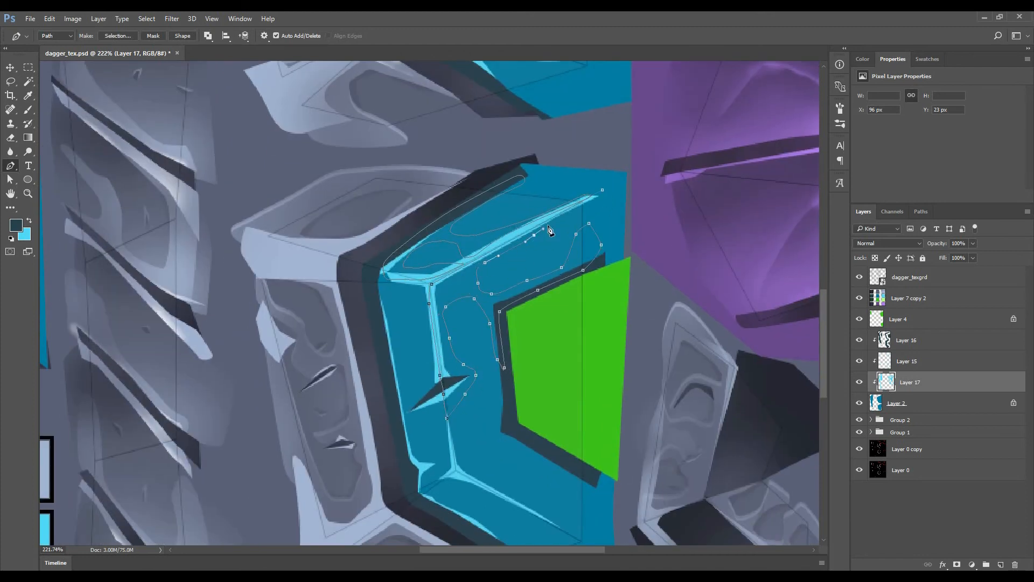
pyautogui.hotkey('ctrl', 'Return')
pyautogui.hotkey('ctrl', 'BackSpace')
pyautogui.hotkey('ctrl', 'd')
# - Outline the facets below the crack and around the lower corner of the lower blue shape, and fill them with light cyan
pyautogui.moveTo(504, 395); pyautogui.dragTo(468, 313)
pyautogui.click(482, 272)
pyautogui.moveTo(457, 320); pyautogui.dragTo(451, 322)
pyautogui.moveTo(433, 315); pyautogui.dragTo(428, 305)
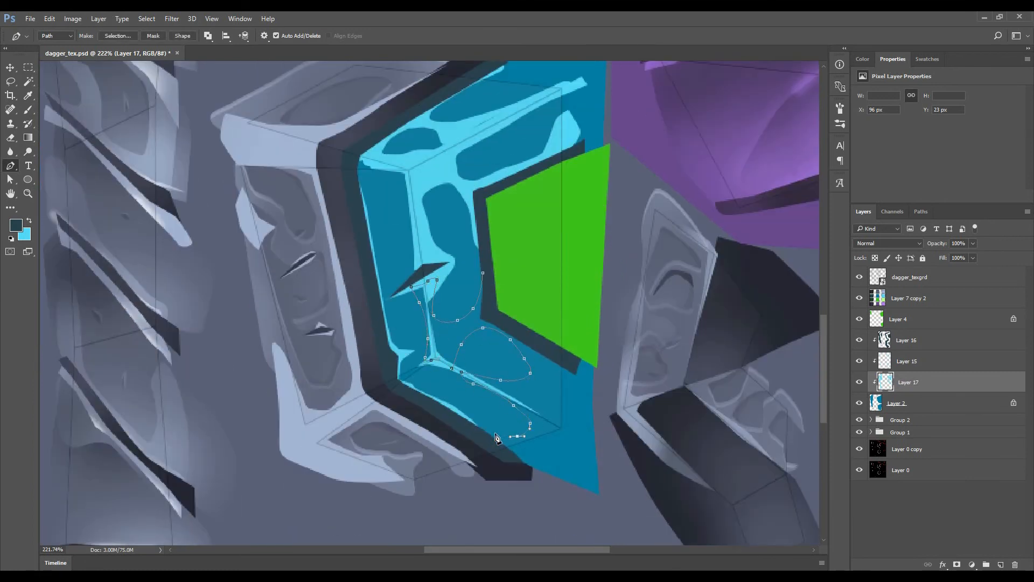
pyautogui.click(351, 140)
pyautogui.click(369, 392)
pyautogui.click(529, 481)
pyautogui.click(483, 273)
pyautogui.hotkey('ctrl', 'Return')
pyautogui.hotkey('ctrl', 'BackSpace')
pyautogui.hotkey('ctrl', 'd')
# - Lock the light cyan layer's transparent pixels, set its opacity to 30% and add a layer mask for brushing
pyautogui.scroll(-9, 500, 326)
pyautogui.moveTo(499, 326); pyautogui.dragTo(497, 436)
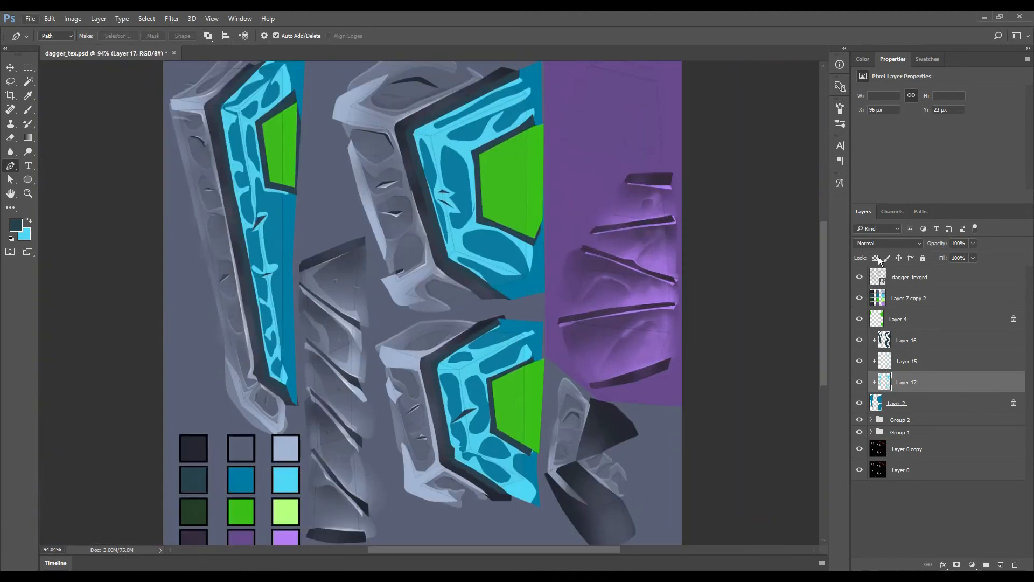
pyautogui.click(875, 258)
pyautogui.press('v')
pyautogui.press('2')
pyautogui.press('3')
pyautogui.click(957, 565)
pyautogui.press('b')
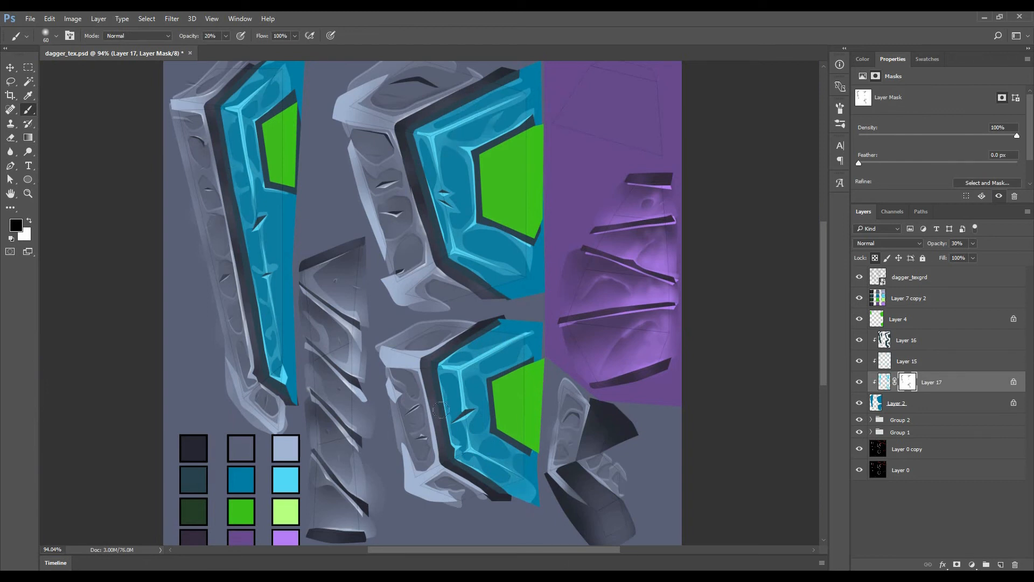
# - Add a new layer above Layer 17 and select everything outside the light cyan facets
pyautogui.click(1001, 565)
pyautogui.keyDown('ctrl'); pyautogui.click(886, 403); pyautogui.keyUp('ctrl')
pyautogui.hotkey('ctrl', 'shift', 'i')
pyautogui.scroll(3, 508, 246)
pyautogui.press('x')
# - Set the brush to size 20 at 10% opacity and shade the selected areas of the large blue shape with dark teal
pyautogui.rightClick(535, 318)
pyautogui.moveTo(508, 246)
pyautogui.mouseDown()
pyautogui.moveTo(535, 318)
pyautogui.moveTo(575, 307)
pyautogui.moveTo(467, 316)
pyautogui.mouseUp()
pyautogui.click(584, 172)
pyautogui.scroll(3, 575, 307)
pyautogui.rightClick(575, 308)
pyautogui.write('20')
pyautogui.press('Return')
pyautogui.press('x')
pyautogui.press('1')
pyautogui.moveTo(478, 253); pyautogui.dragTo(428, 156)
pyautogui.moveTo(499, 140); pyautogui.dragTo(517, 272)
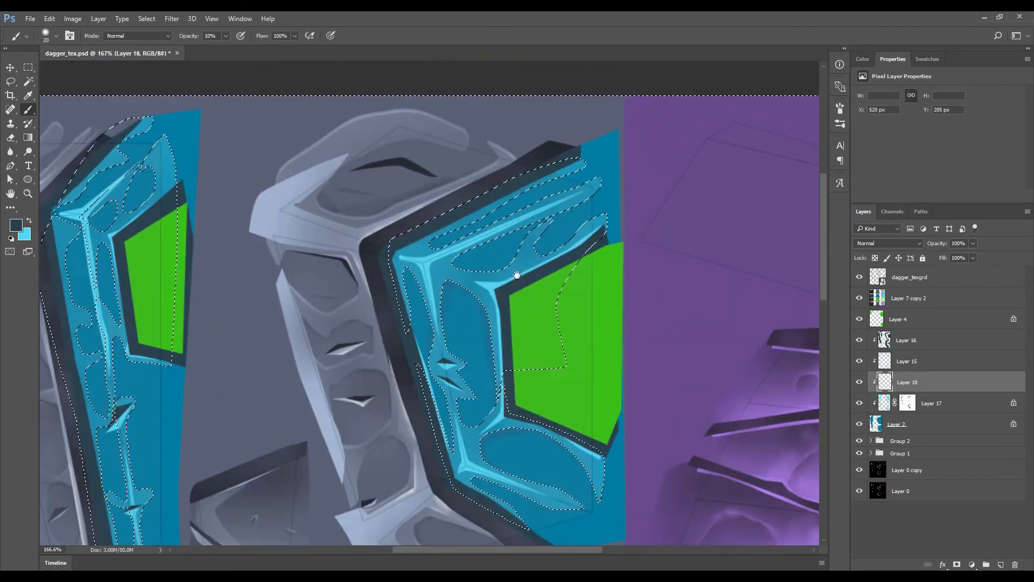
# - Brush dark teal shading into the selected areas along the narrow blue shape, down to its tip
pyautogui.scroll(-5, 533, 210)
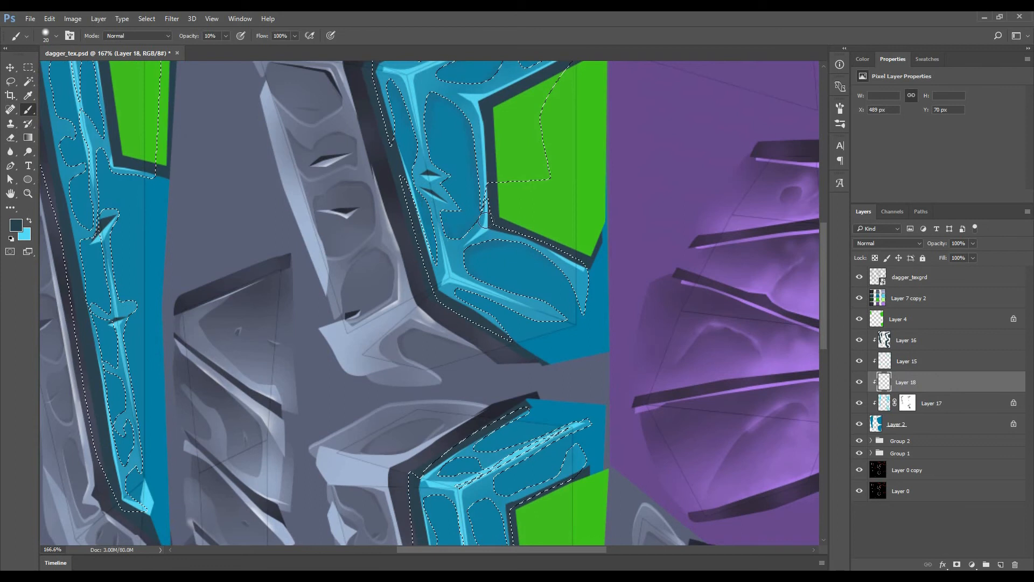
pyautogui.scroll(-2, 556, 180)
pyautogui.hscroll(-5, 556, 180)
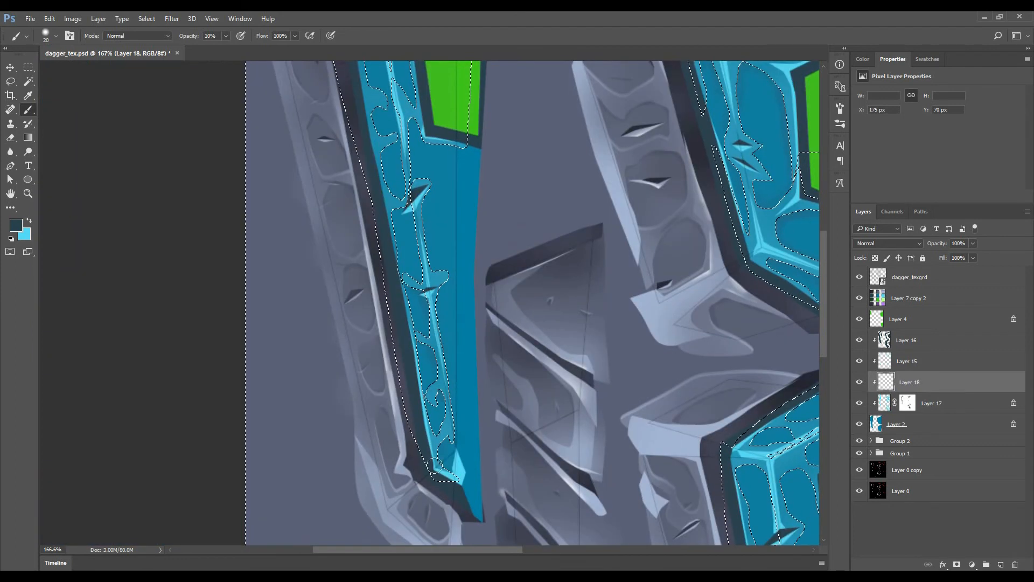
pyautogui.scroll(2, 433, 302)
pyautogui.scroll(2, 474, 188)
pyautogui.hscroll(-1, 485, 161)
pyautogui.scroll(-4, 491, 146)
pyautogui.hscroll(1, 400, 166)
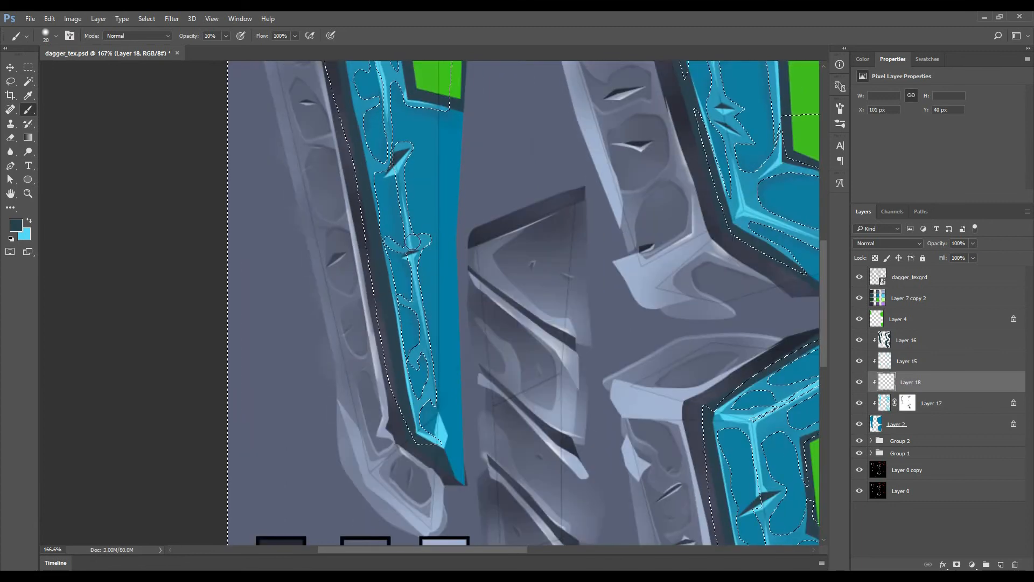
# - Brush dark teal shading into the selected areas of the lower blue shape
pyautogui.scroll(-3, 504, 329)
pyautogui.hscroll(3, 504, 329)
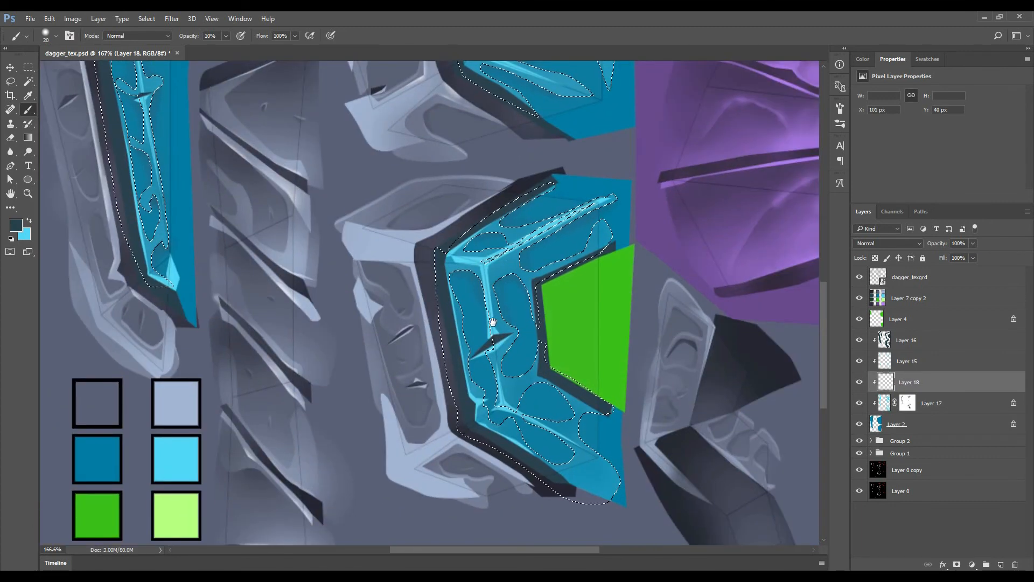
pyautogui.scroll(-1, 512, 329)
pyautogui.hscroll(1, 512, 328)
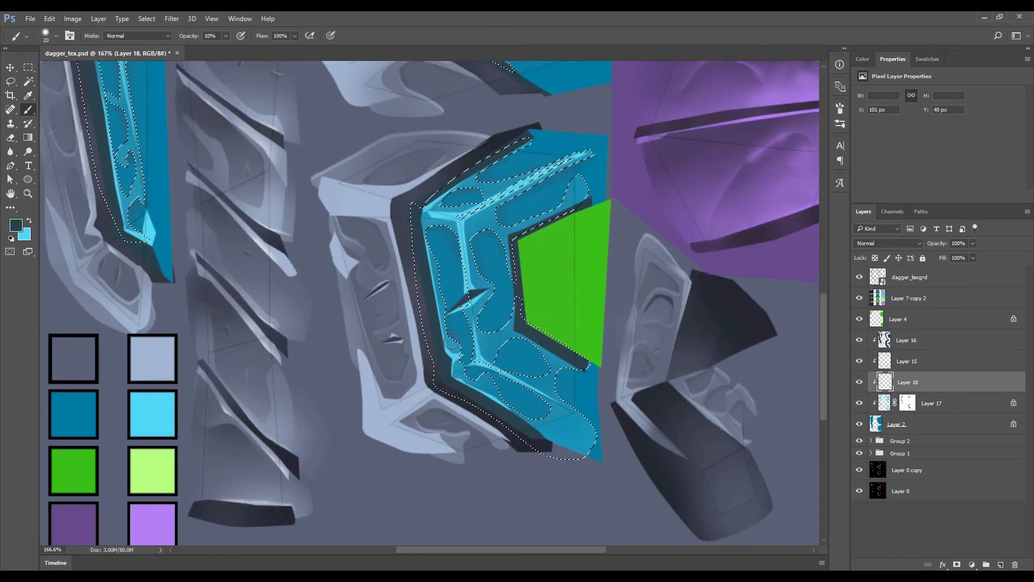
# - Add another layer, clear the selection and brush faint light cyan highlights on the lower blue shape with a size 15 brush
pyautogui.hotkey('ctrl', 'shift', 'alt', 'n')
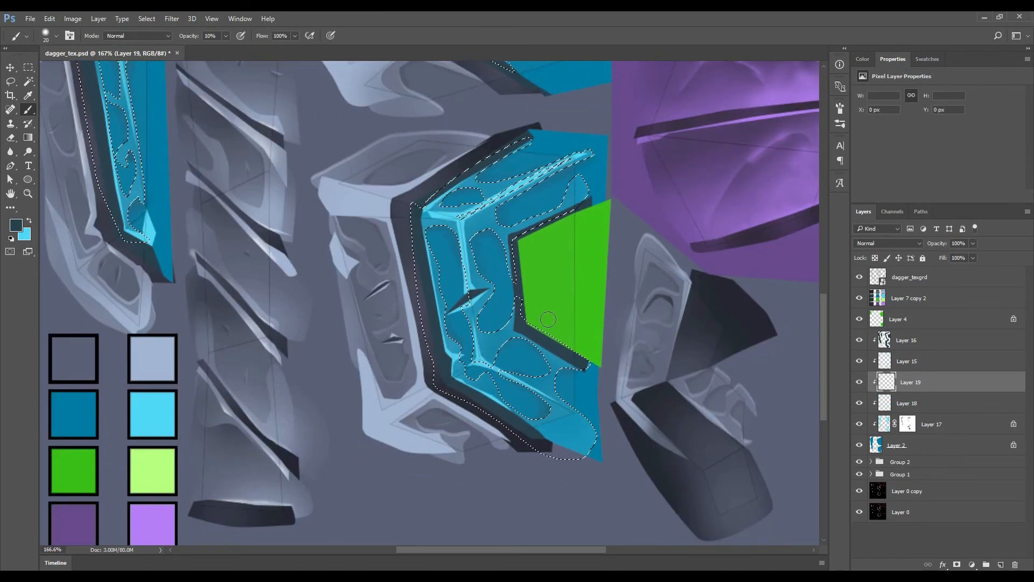
pyautogui.press('x')
pyautogui.scroll(-2, 547, 319)
pyautogui.hotkey('ctrl', 'd')
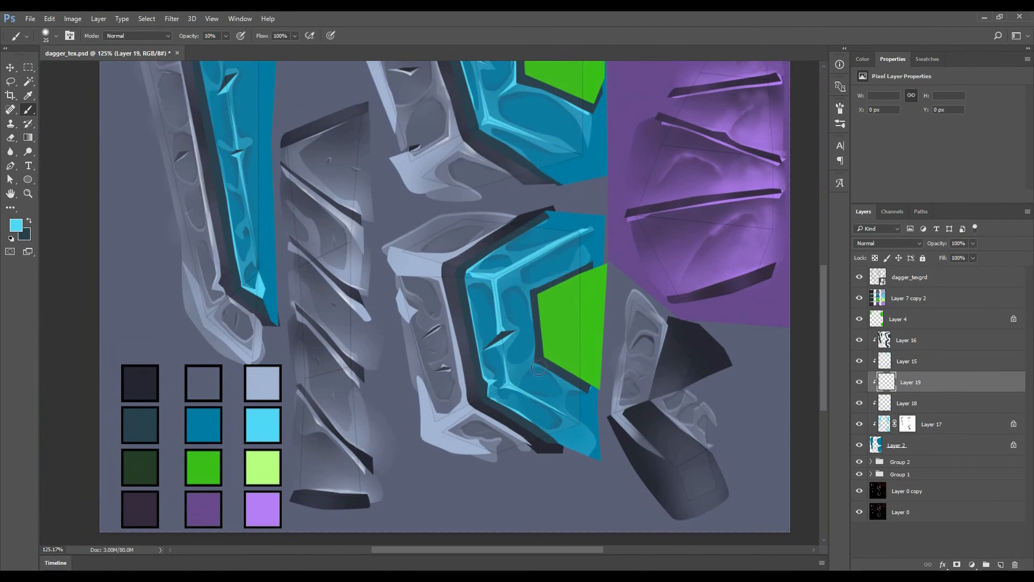
pyautogui.press('[')
pyautogui.press('[')
pyautogui.press('[')
pyautogui.press('[')
pyautogui.press('[')
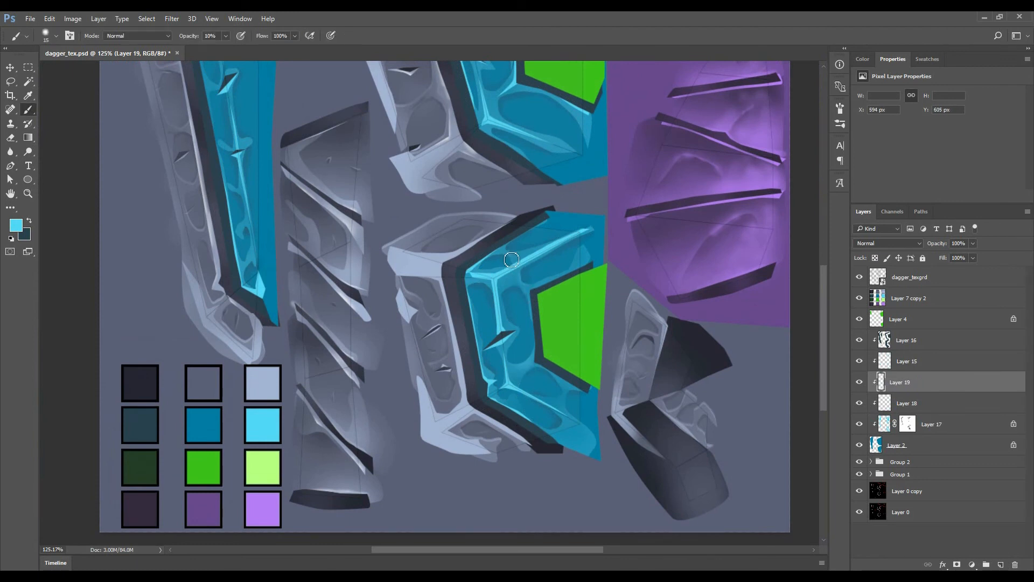
# - Brush faint light cyan highlights over the facets of the narrow and large blue shapes
pyautogui.scroll(3, 510, 260)
pyautogui.scroll(3, 508, 259)
pyautogui.moveTo(211, 205); pyautogui.dragTo(219, 222)
pyautogui.scroll(-2, 250, 184)
pyautogui.hscroll(-1, 254, 230)
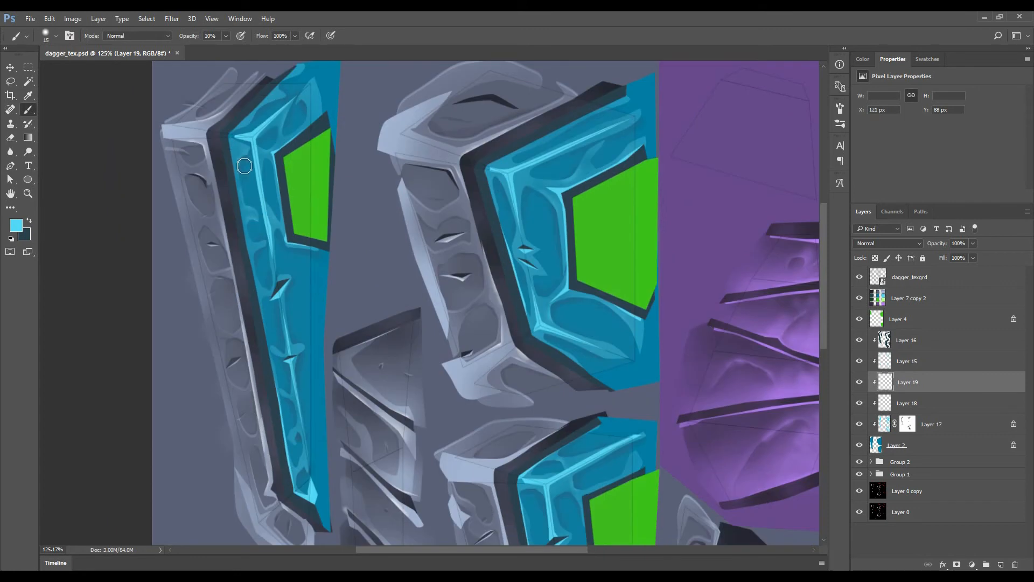
pyautogui.scroll(-2, 250, 188)
pyautogui.moveTo(507, 169); pyautogui.dragTo(423, 244)
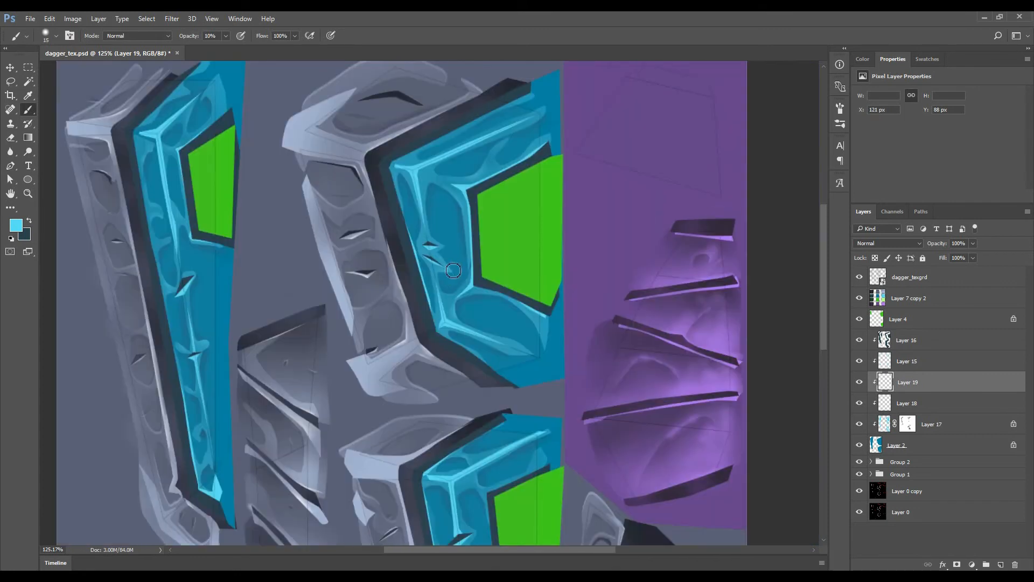
pyautogui.scroll(1, 485, 236)
pyautogui.moveTo(468, 538); pyautogui.dragTo(483, 363)
# - Select Layer 16, which holds the dark borders around the blue shapes, and lock its transparent pixels
pyautogui.press('p')
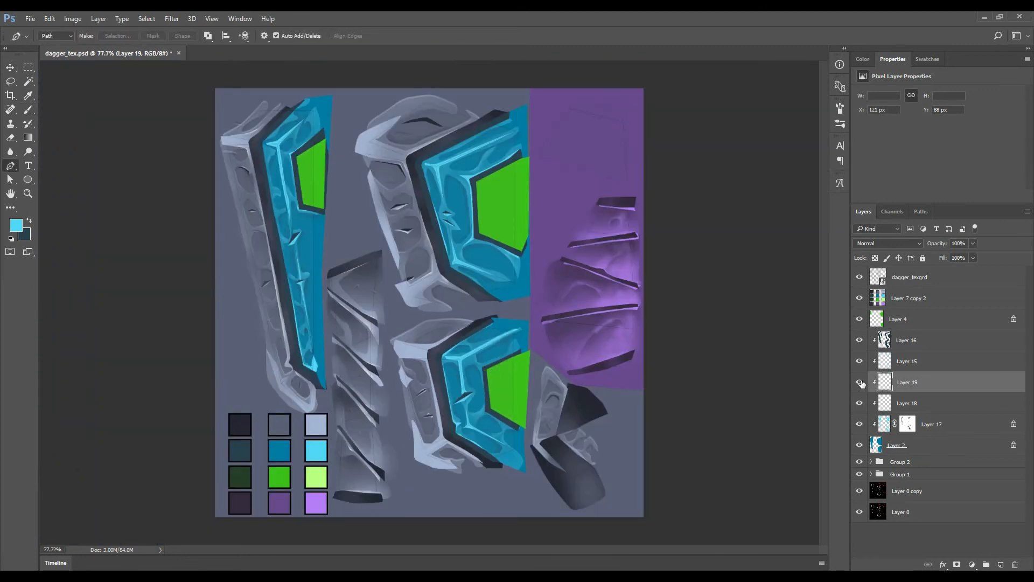
pyautogui.press('v')
pyautogui.scroll(2, 415, 290)
pyautogui.moveTo(438, 316); pyautogui.dragTo(492, 389)
pyautogui.click(909, 277)
pyautogui.click(906, 340)
pyautogui.click(860, 339)
pyautogui.click(859, 340)
pyautogui.click(874, 258)
# - Load the dark borders as a selection, brush dark teal over them and clear the selection
pyautogui.press('b')
pyautogui.rightClick(518, 298)
pyautogui.press('Return')
pyautogui.keyDown('ctrl'); pyautogui.click(884, 340); pyautogui.keyUp('ctrl')
pyautogui.moveTo(546, 386)
pyautogui.mouseDown()
pyautogui.moveTo(549, 293)
pyautogui.moveTo(593, 267)
pyautogui.mouseUp()
pyautogui.hotkey('ctrl', 'd')
# - Pick a darker blue as the foreground color and shade the dark borders with a size 70 brush at 30% opacity
pyautogui.click(16, 225)
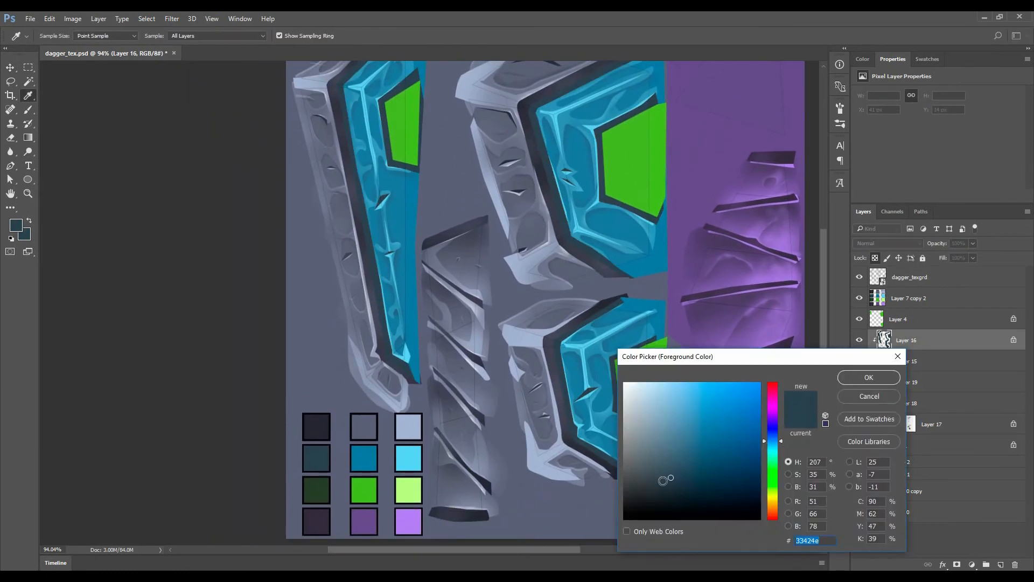
pyautogui.click(683, 493)
pyautogui.click(867, 378)
pyautogui.moveTo(581, 320); pyautogui.dragTo(564, 363)
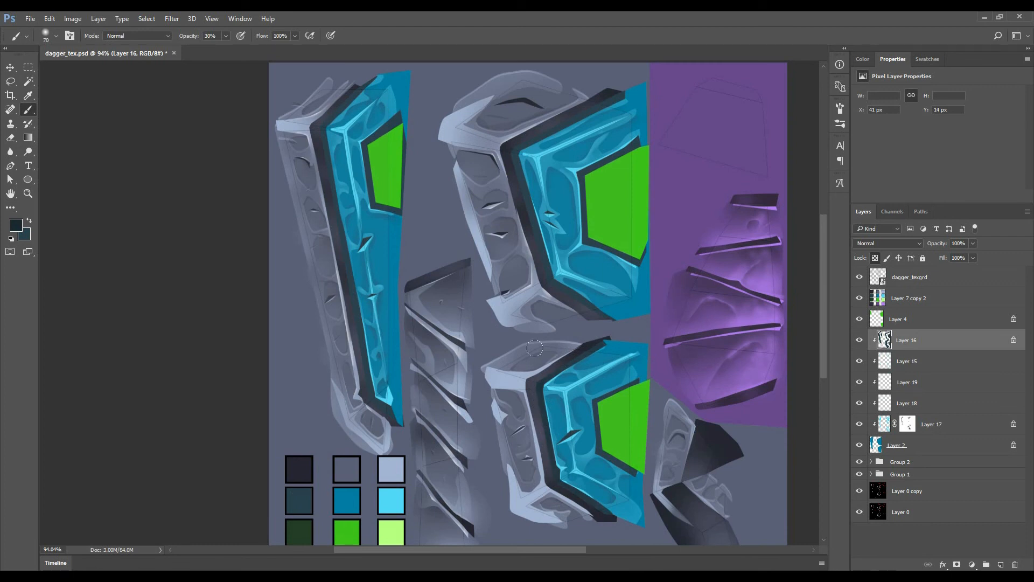
pyautogui.scroll(3, 534, 348)
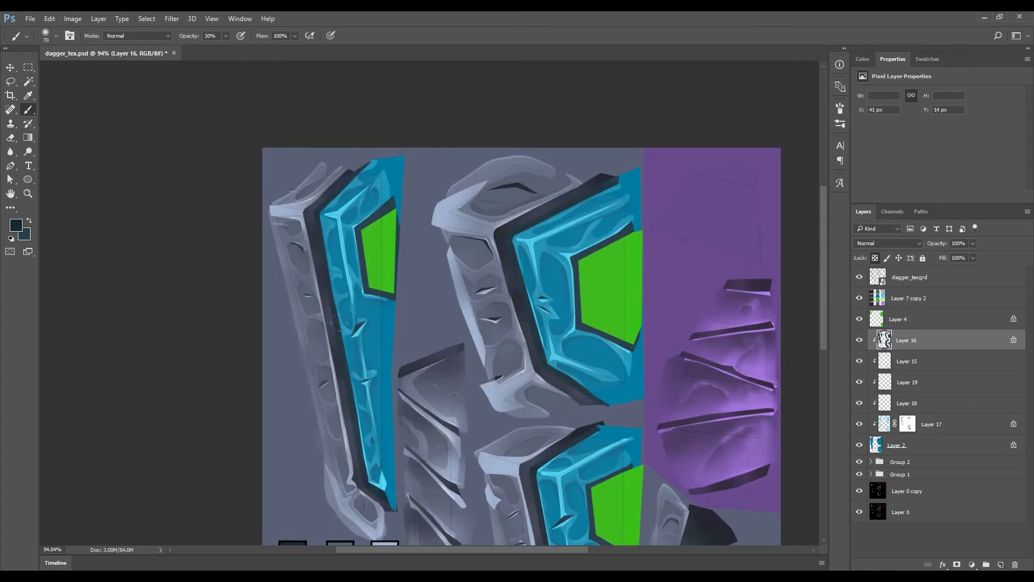
pyautogui.hotkey('ctrl', '0')
pyautogui.moveTo(371, 232); pyautogui.dragTo(571, 296)
pyautogui.moveTo(572, 296); pyautogui.dragTo(503, 214)
# - Compare the artwork with and without Layer 19, select that layer and sample light cyan from the lower shape's bevel
pyautogui.press('p')
pyautogui.moveTo(575, 413); pyautogui.dragTo(600, 350)
pyautogui.click(898, 404)
pyautogui.click(860, 384)
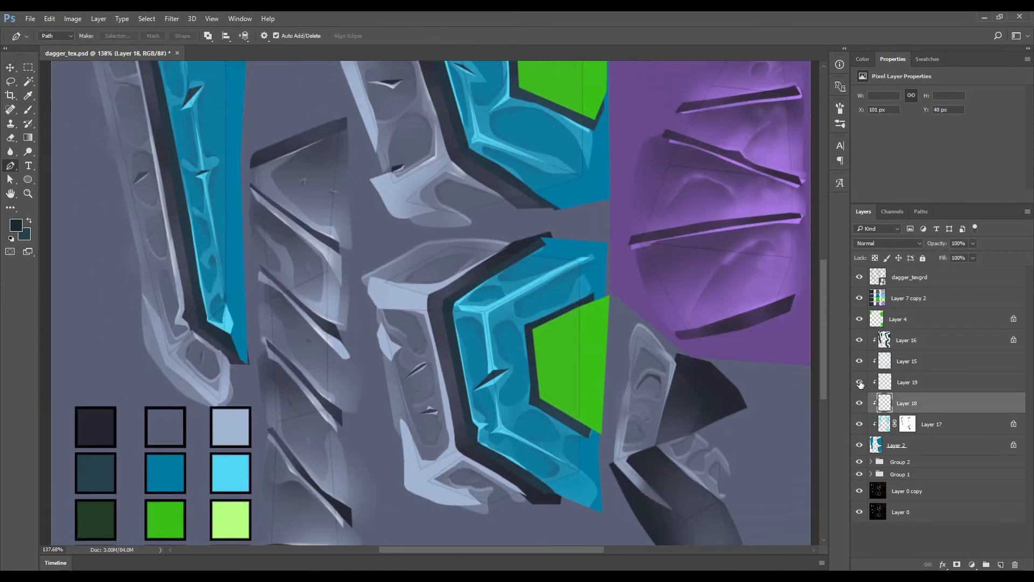
pyautogui.click(860, 383)
pyautogui.click(900, 383)
pyautogui.press('x')
pyautogui.press('b')
pyautogui.keyDown('alt'); pyautogui.click(587, 261); pyautogui.keyUp('alt')
# - Outline the facet edge along the lower green panel's dark border and brush a light cyan highlight inside it
pyautogui.press('p')
pyautogui.scroll(3, 575, 307)
pyautogui.click(591, 284)
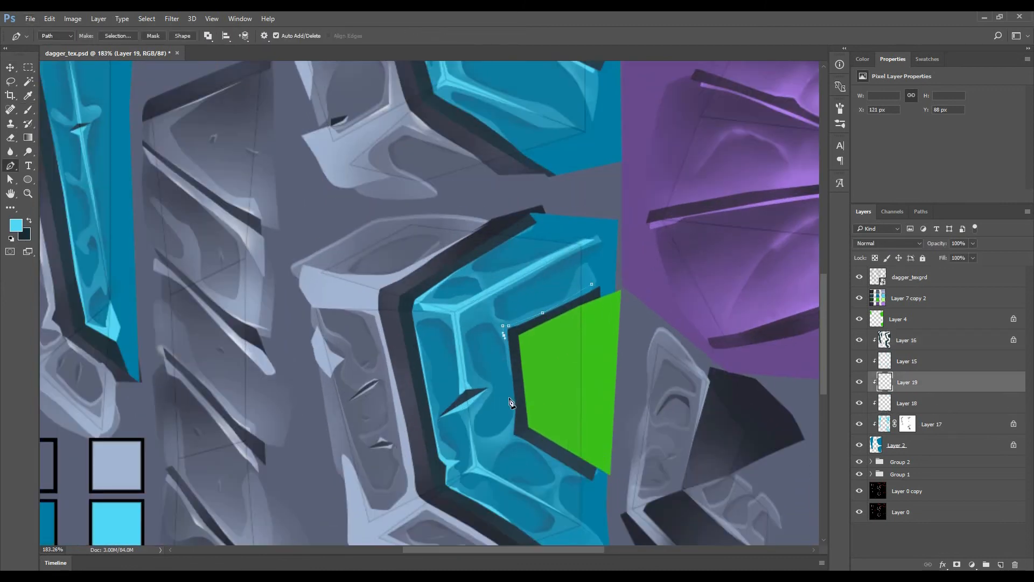
pyautogui.hotkey('ctrl', 'Return')
pyautogui.press('b')
pyautogui.moveTo(592, 291); pyautogui.dragTo(513, 388)
pyautogui.hotkey('ctrl', 'd')
# - Group all the blue-area layers, from Layer 16 down to Layer 2
pyautogui.press('v')
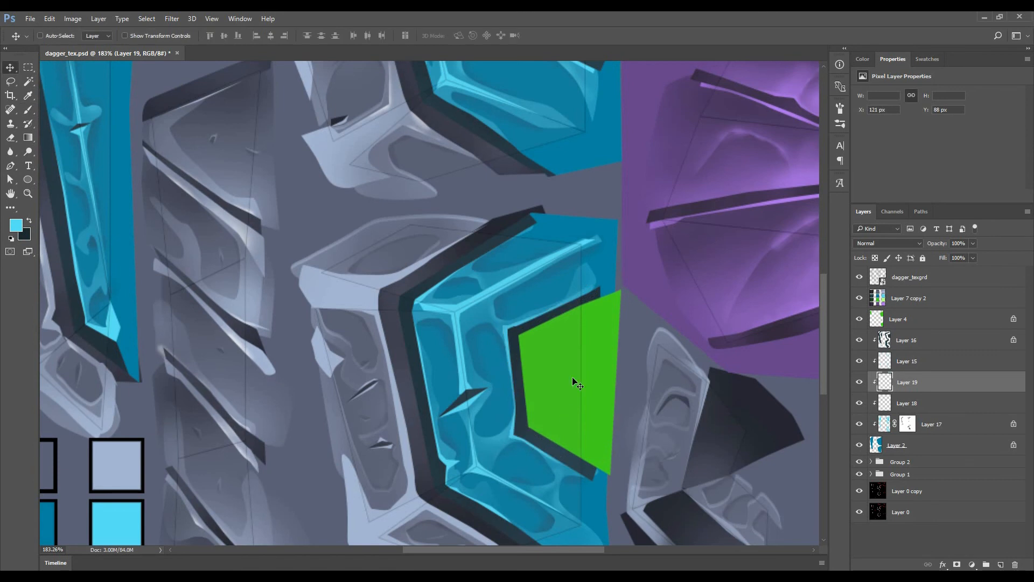
pyautogui.hotkey('ctrl', '0')
pyautogui.scroll(3, 530, 209)
pyautogui.moveTo(531, 209); pyautogui.dragTo(572, 284)
pyautogui.click(918, 321)
pyautogui.click(921, 343)
pyautogui.keyDown('shift'); pyautogui.click(918, 447); pyautogui.keyUp('shift')
pyautogui.hotkey('ctrl', 'g')
# - Add a new layer above the green Layer 4 and clip it to that layer
pyautogui.click(905, 319)
pyautogui.hotkey('ctrl', 'shift', 'alt', 'n')
pyautogui.hotkey('ctrl', 'alt', 'g')
pyautogui.hscroll(3, 528, 302)
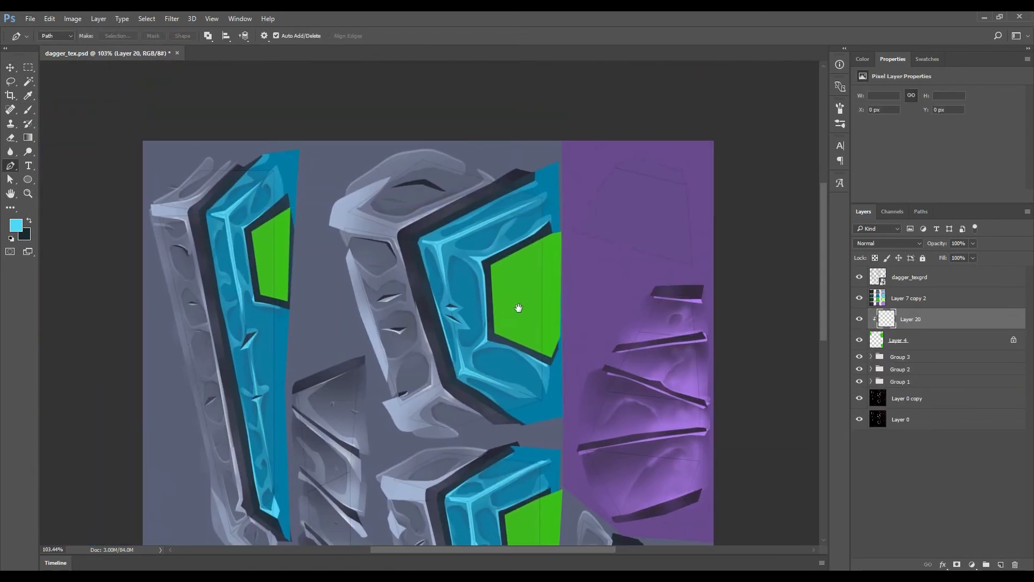
# - Expand Group 2 with the purple-area layers and unlock the transparent pixels of Layer 11 and Layer 12
pyautogui.keyDown('ctrl'); pyautogui.click(526, 274); pyautogui.keyUp('ctrl')
pyautogui.click(897, 449)
pyautogui.click(915, 405)
pyautogui.click(917, 388)
pyautogui.press('/')
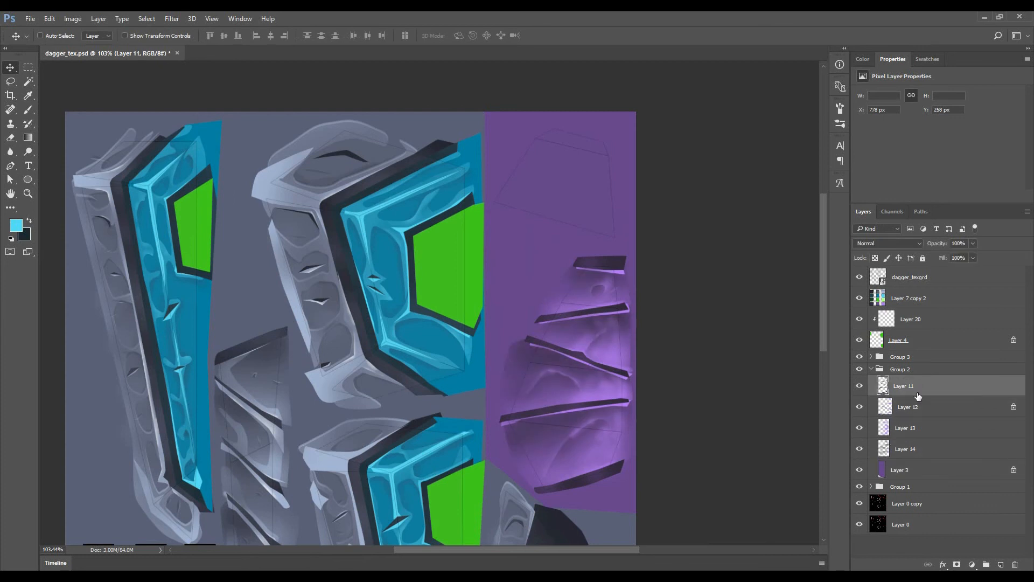
pyautogui.click(918, 403)
pyautogui.press('/')
# - Sample light purple and dark purple from the palette swatches as the two painting colors
pyautogui.press('p')
pyautogui.press('b')
pyautogui.moveTo(498, 350); pyautogui.dragTo(569, 84)
pyautogui.keyDown('alt'); pyautogui.click(272, 392); pyautogui.keyUp('alt')
pyautogui.press('x')
pyautogui.keyDown('alt'); pyautogui.click(170, 392); pyautogui.keyUp('alt')
pyautogui.moveTo(641, 174); pyautogui.dragTo(505, 526)
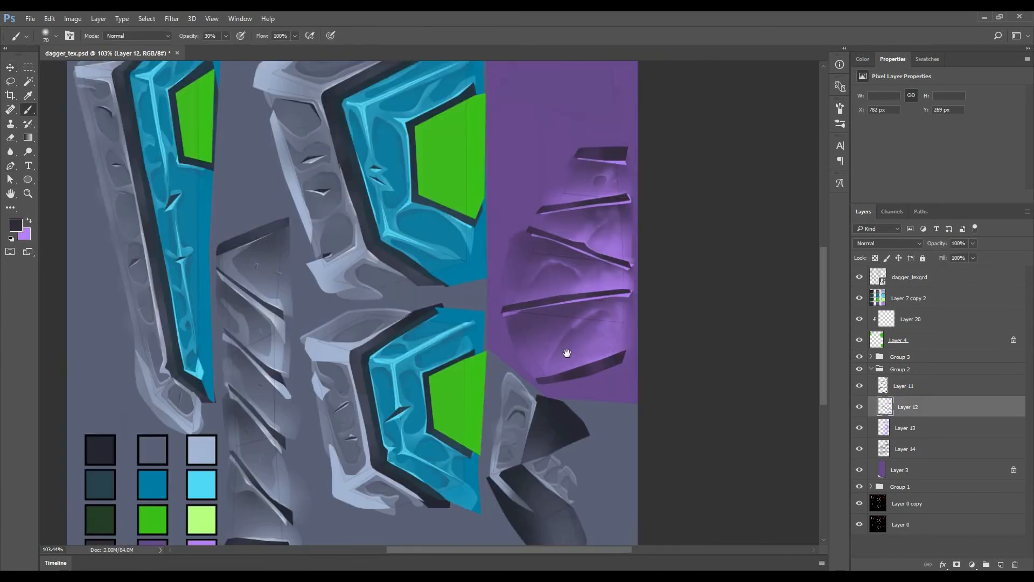
# - Outline a four-sided strip above the upper purple UV facet and fill it with dark purple on Layer 11
pyautogui.press('p')
pyautogui.scroll(4, 510, 270)
pyautogui.click(448, 231)
pyautogui.click(578, 263)
pyautogui.click(579, 237)
pyautogui.click(467, 211)
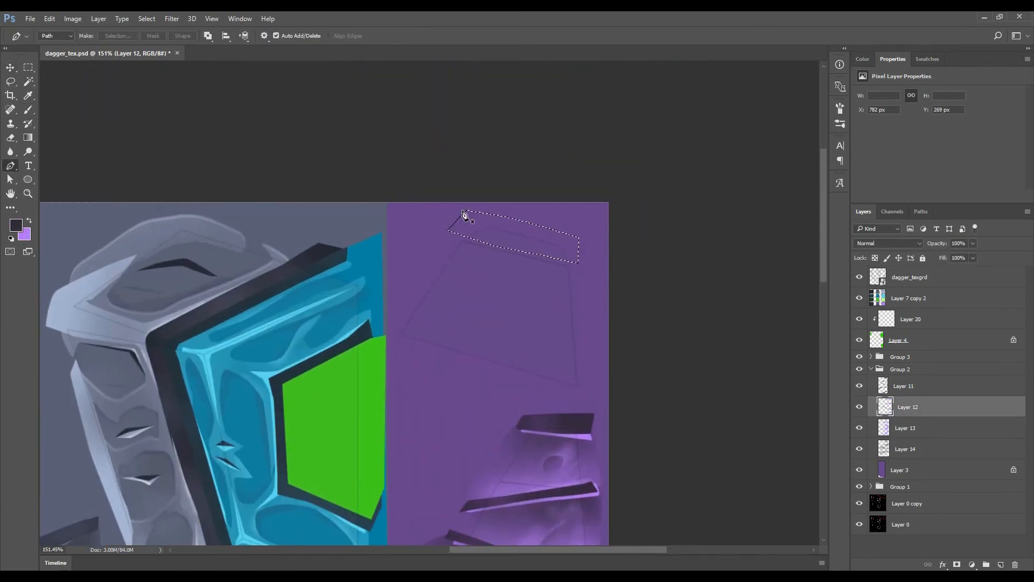
pyautogui.hotkey('ctrl', 'Return')
pyautogui.click(907, 387)
pyautogui.hotkey('alt', 'BackSpace')
# - Trace a curved band across the lower edge of the upper purple UV facet and fill it with dark purple
pyautogui.moveTo(429, 337); pyautogui.dragTo(372, 324)
pyautogui.moveTo(478, 345); pyautogui.dragTo(492, 349)
pyautogui.click(532, 353)
pyautogui.click(536, 382)
pyautogui.moveTo(416, 362); pyautogui.dragTo(398, 356)
pyautogui.click(337, 329)
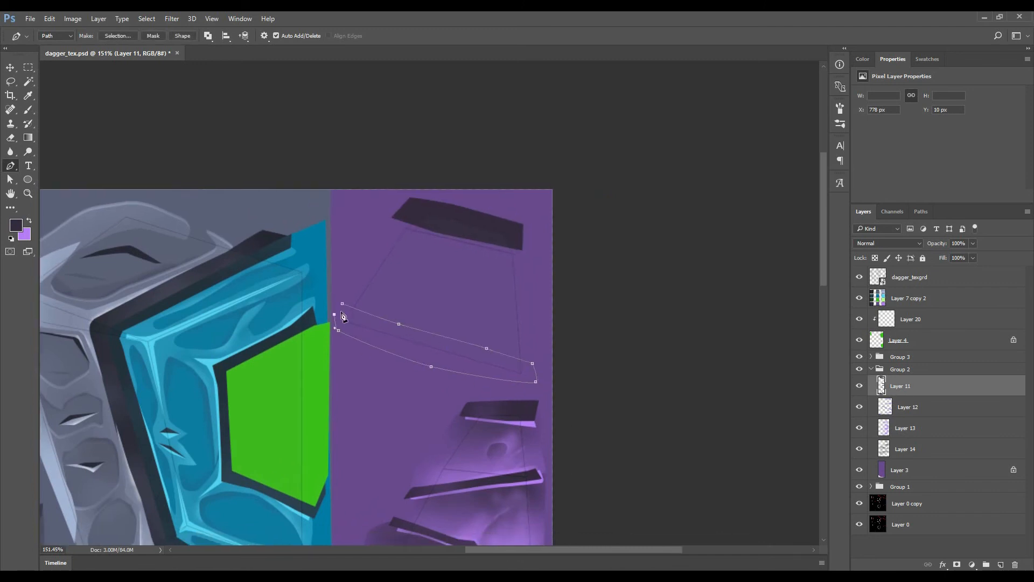
pyautogui.click(342, 304)
pyautogui.hotkey('ctrl', 'Return')
pyautogui.hotkey('alt', 'BackSpace')
# - On Layer 12, outline a thin highlight strip along the upper edge of the curved dark band and fill it with light purple
pyautogui.hotkey('alt', '[')
pyautogui.press('x')
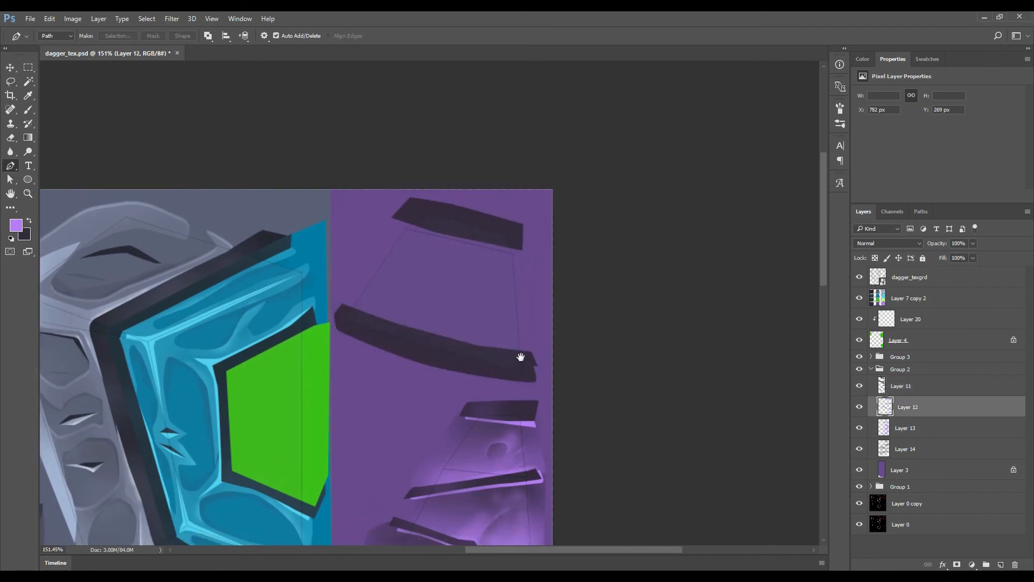
pyautogui.moveTo(519, 357); pyautogui.dragTo(542, 334)
pyautogui.click(548, 328)
pyautogui.click(525, 328)
pyautogui.moveTo(444, 315); pyautogui.dragTo(427, 308)
pyautogui.click(373, 291)
pyautogui.click(500, 320)
pyautogui.click(548, 325)
pyautogui.hotkey('ctrl', 'Return')
pyautogui.hotkey('alt', 'BackSpace')
pyautogui.hotkey('ctrl', 'd')
# - Outline a narrow strip beneath the uppermost dark band and fill it with light purple on Layer 12
pyautogui.moveTo(547, 318); pyautogui.dragTo(552, 351)
pyautogui.moveTo(544, 268)
pyautogui.mouseDown()
pyautogui.moveTo(534, 262)
pyautogui.moveTo(562, 229)
pyautogui.mouseUp()
pyautogui.click(551, 260)
pyautogui.hotkey('ctrl', 'Return')
pyautogui.hotkey('alt', 'BackSpace')
pyautogui.hotkey('ctrl', 'd')
# - Brush a soft light purple glow above the curved dark band on Layer 13
pyautogui.click(905, 428)
pyautogui.click(569, 333)
pyautogui.moveTo(517, 337); pyautogui.dragTo(483, 330)
pyautogui.press('b')
pyautogui.moveTo(563, 318); pyautogui.dragTo(453, 299)
pyautogui.moveTo(511, 309)
pyautogui.mouseDown()
pyautogui.moveTo(561, 296)
pyautogui.moveTo(434, 297)
pyautogui.mouseUp()
pyautogui.rightClick(531, 318)
pyautogui.click(508, 317)
# - Brush dark purple shadows beneath and around the uppermost dark band on Layer 14 and clear the selection
pyautogui.click(905, 449)
pyautogui.press('x')
pyautogui.moveTo(423, 202); pyautogui.dragTo(422, 224)
pyautogui.moveTo(562, 260); pyautogui.dragTo(530, 245)
pyautogui.moveTo(481, 202); pyautogui.dragTo(572, 275)
pyautogui.hotkey('ctrl', 'd')
pyautogui.press('p')
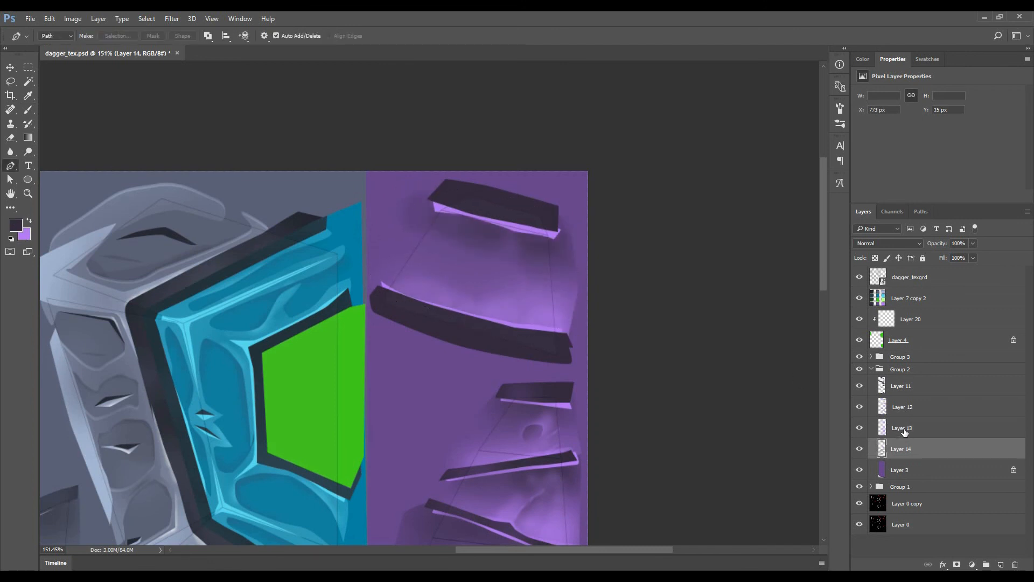
# - On Layer 13, select a looping area around an oval in the upper purple facet and brush it with light purple
pyautogui.click(904, 430)
pyautogui.press('x')
pyautogui.scroll(2, 495, 302)
pyautogui.click(397, 311)
pyautogui.click(341, 284)
pyautogui.moveTo(486, 342); pyautogui.dragTo(471, 337)
pyautogui.click(418, 305)
pyautogui.hotkey('ctrl', 'Return')
pyautogui.press('b')
pyautogui.click(859, 428)
pyautogui.click(859, 428)
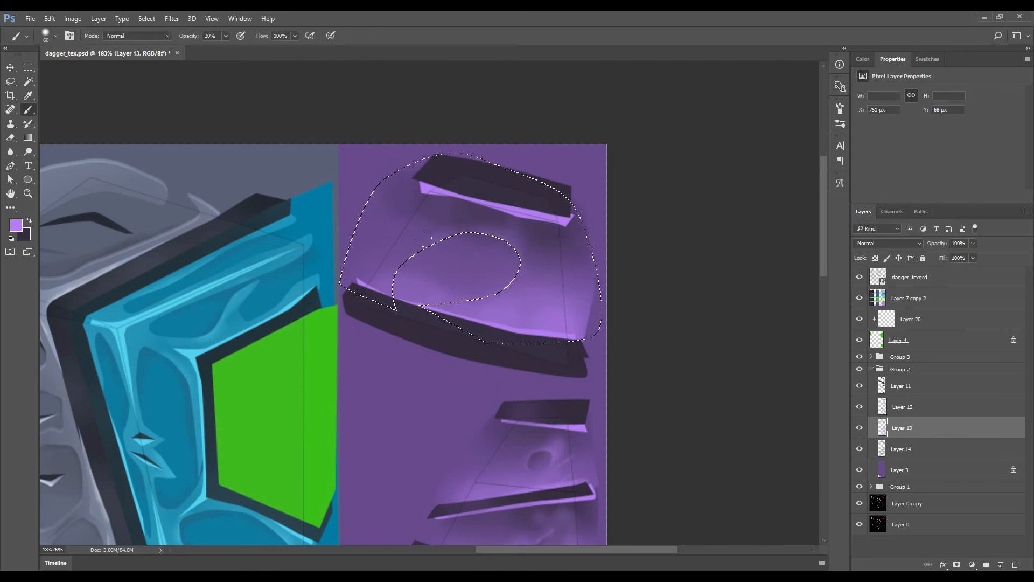
# - Invert the selection, shade the inside of the oval with dark purple on Layer 14, and deselect
pyautogui.hotkey('ctrl', 'shift', 'i')
pyautogui.hotkey('alt', '[')
pyautogui.press('x')
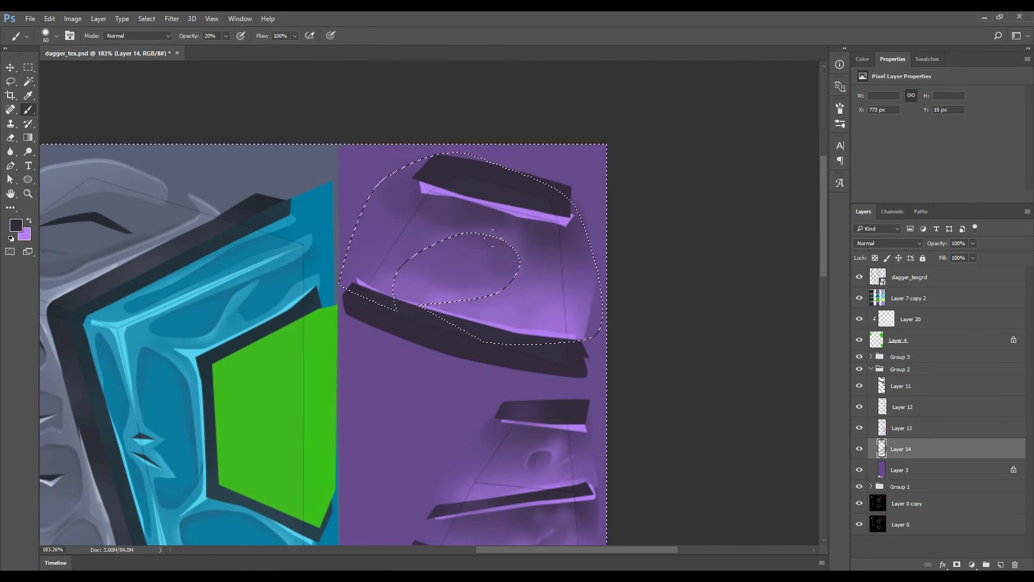
pyautogui.hotkey('ctrl', 'd')
pyautogui.press('v')
pyautogui.scroll(-2, 539, 334)
pyautogui.moveTo(506, 396)
pyautogui.mouseDown()
pyautogui.moveTo(612, 281)
pyautogui.moveTo(573, 377)
pyautogui.mouseUp()
# - Lock the transparent pixels of Layer 12 and Layer 11
pyautogui.click(908, 412)
pyautogui.press('/')
pyautogui.click(901, 388)
pyautogui.press('/')
# - Soften the dark bands on Layer 11 with mid purple, using a 120 px brush at 10% opacity
pyautogui.press('b')
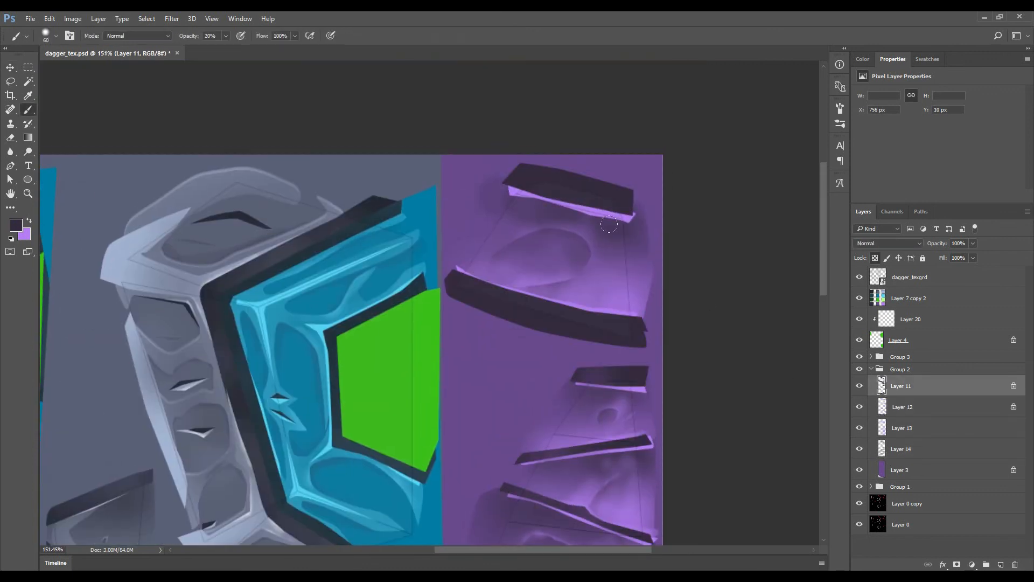
pyautogui.rightClick(569, 216)
pyautogui.rightClick(530, 249)
pyautogui.moveTo(602, 275); pyautogui.dragTo(621, 275)
pyautogui.press('1')
# - Blend the light purple highlight strips under and along the upper bands on Layer 12 with a low-opacity brush
pyautogui.click(918, 412)
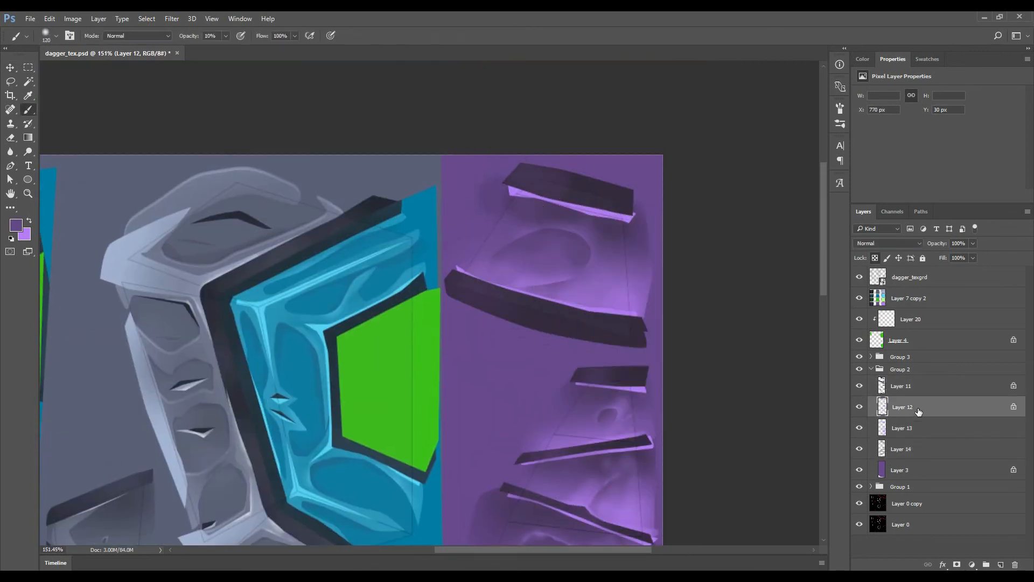
pyautogui.scroll(-3, 534, 285)
pyautogui.moveTo(423, 503)
pyautogui.mouseDown()
pyautogui.moveTo(472, 309)
pyautogui.moveTo(562, 397)
pyautogui.mouseUp()
pyautogui.rightClick(703, 229)
pyautogui.click(780, 231)
pyautogui.scroll(3, 705, 184)
pyautogui.moveTo(705, 184); pyautogui.dragTo(681, 266)
# - Brush a light purple rim around the oval in the upper purple facet on Layer 13
pyautogui.rightClick(666, 293)
pyautogui.press('Escape')
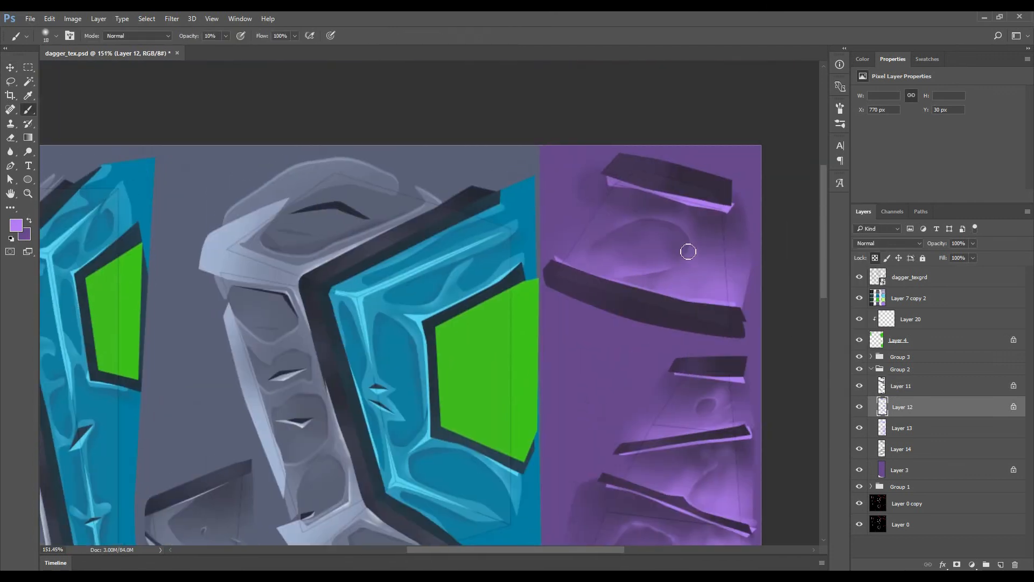
pyautogui.hotkey('alt', '[')
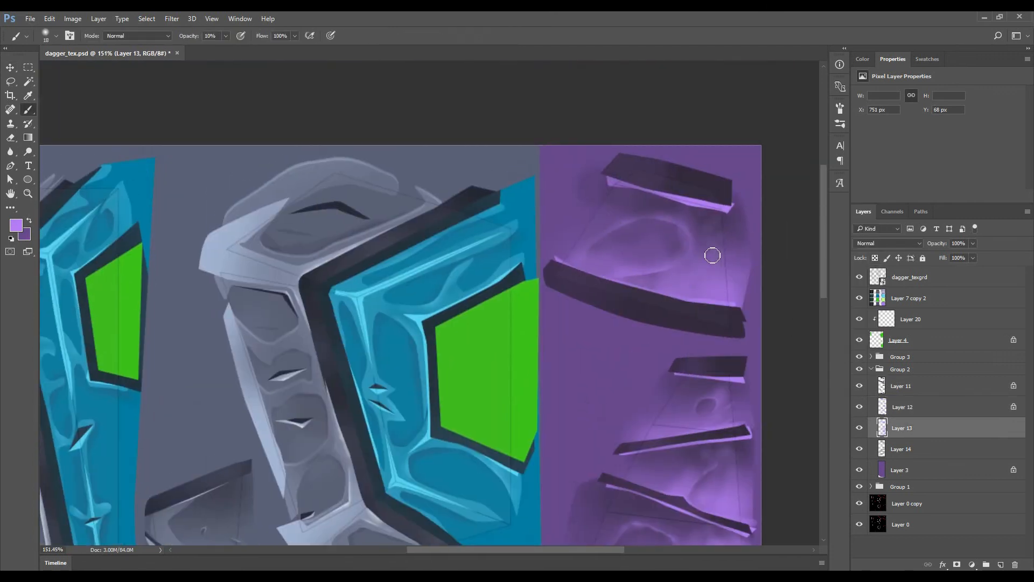
pyautogui.scroll(-8, 712, 255)
# - Collapse Group 2 and, on Layer 20, outline the lower facets of the three green gems and turn them into a selection
pyautogui.press('v')
pyautogui.click(871, 369)
pyautogui.click(910, 319)
pyautogui.press('p')
pyautogui.scroll(6, 490, 234)
pyautogui.moveTo(490, 234); pyautogui.dragTo(462, 300)
pyautogui.click(430, 311)
pyautogui.click(431, 312)
pyautogui.moveTo(186, 258); pyautogui.dragTo(331, 296)
pyautogui.scroll(3, 332, 296)
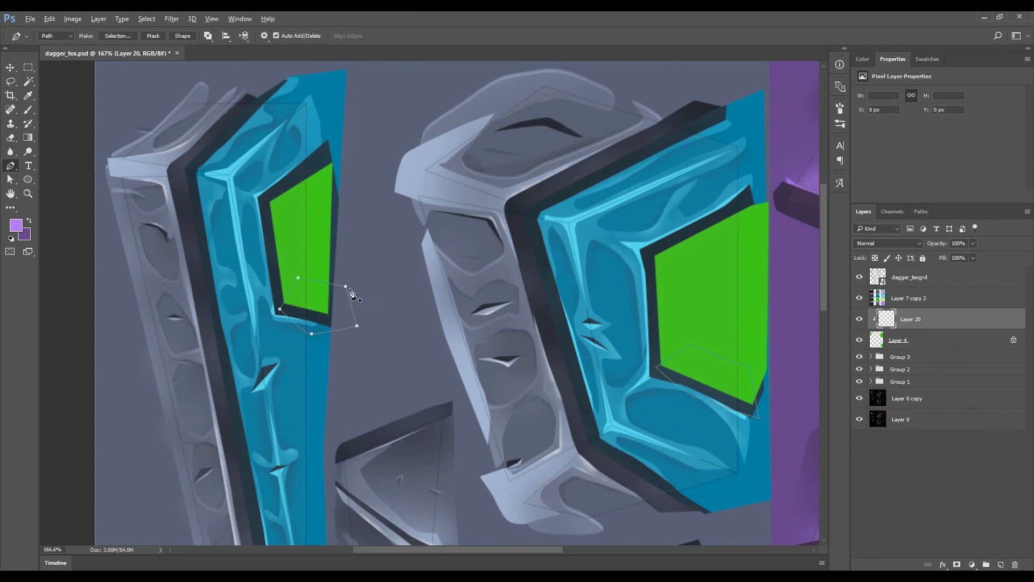
pyautogui.scroll(-9, 350, 294)
pyautogui.scroll(8, 474, 469)
pyautogui.moveTo(474, 470); pyautogui.dragTo(409, 333)
pyautogui.hotkey('ctrl', 'Return')
pyautogui.press('b')
pyautogui.scroll(3, 501, 317)
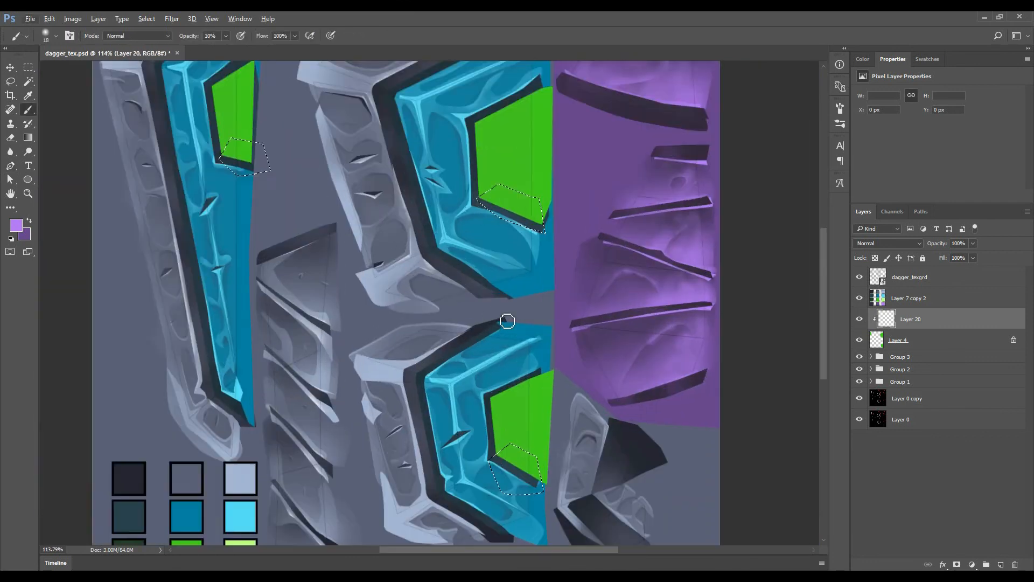
# - Sample dark green and light green from the palette and shade the gems' selected lower facets with dark green
pyautogui.moveTo(506, 321); pyautogui.dragTo(504, 174)
pyautogui.keyDown('alt'); pyautogui.click(133, 399); pyautogui.keyUp('alt')
pyautogui.press('x')
pyautogui.keyDown('alt'); pyautogui.click(238, 404); pyautogui.keyUp('alt')
pyautogui.press('x')
pyautogui.moveTo(518, 259)
pyautogui.mouseDown()
pyautogui.moveTo(425, 389)
pyautogui.moveTo(437, 402)
pyautogui.mouseUp()
pyautogui.press(']')
pyautogui.moveTo(448, 215); pyautogui.dragTo(457, 307)
pyautogui.moveTo(425, 235)
pyautogui.mouseDown()
pyautogui.moveTo(467, 249)
pyautogui.moveTo(448, 231)
pyautogui.moveTo(470, 244)
pyautogui.mouseUp()
pyautogui.moveTo(175, 181); pyautogui.dragTo(284, 302)
pyautogui.moveTo(279, 314)
pyautogui.mouseDown()
pyautogui.moveTo(291, 312)
pyautogui.moveTo(285, 300)
pyautogui.mouseUp()
# - Outline the side facets along the inner edges of the three green gems and turn them into a selection
pyautogui.press('p')
pyautogui.click(524, 363)
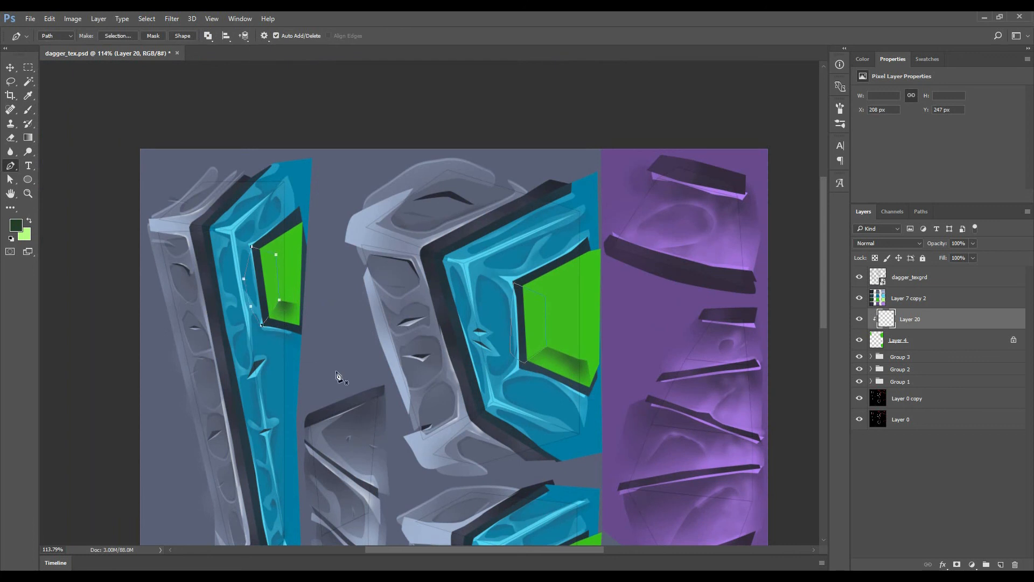
pyautogui.moveTo(485, 495); pyautogui.dragTo(368, 277)
pyautogui.hotkey('ctrl', 'Return')
pyautogui.press('b')
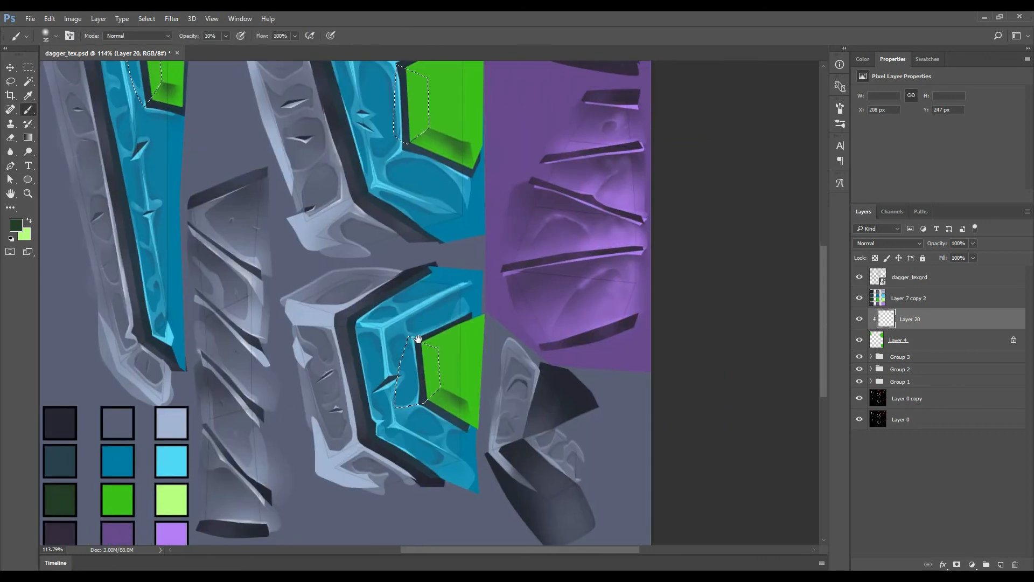
# - Shade the selected side facets of all three gems with dark green, using a 50 px brush at 20% opacity, and deselect
pyautogui.moveTo(400, 372); pyautogui.dragTo(439, 410)
pyautogui.moveTo(463, 377)
pyautogui.mouseDown()
pyautogui.moveTo(466, 437)
pyautogui.moveTo(461, 378)
pyautogui.moveTo(475, 431)
pyautogui.moveTo(467, 376)
pyautogui.moveTo(478, 406)
pyautogui.mouseUp()
pyautogui.moveTo(476, 225); pyautogui.dragTo(472, 341)
pyautogui.press(']')
pyautogui.press(']')
pyautogui.press(']')
pyautogui.press('2')
pyautogui.moveTo(448, 251)
pyautogui.mouseDown()
pyautogui.moveTo(458, 271)
pyautogui.moveTo(451, 237)
pyautogui.mouseUp()
pyautogui.moveTo(224, 232); pyautogui.dragTo(311, 289)
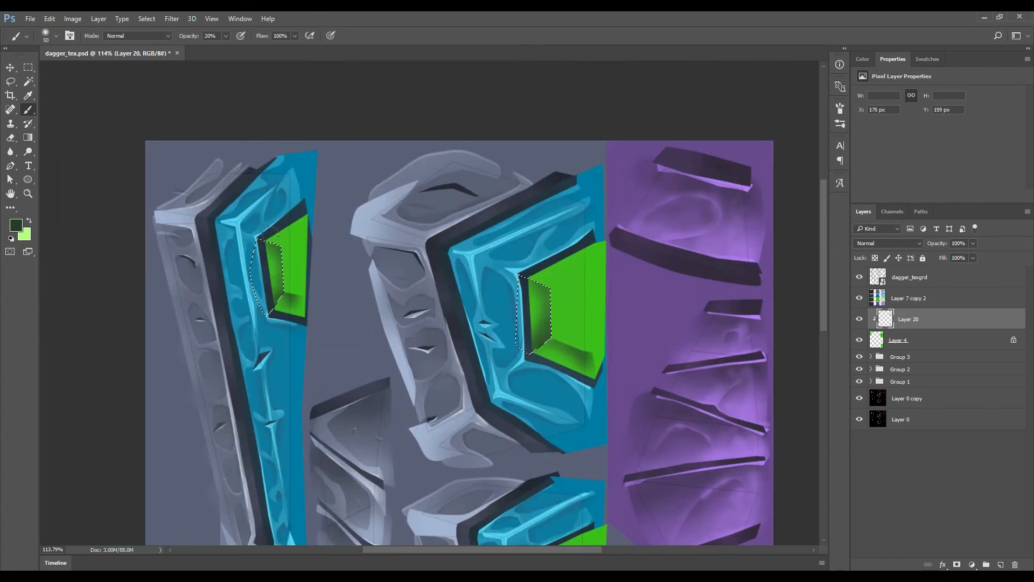
pyautogui.hscroll(3, 299, 280)
pyautogui.hotkey('ctrl', 'd')
# - Select the upper facets of the three green gems, shade them with dark green, and deselect
pyautogui.press('p')
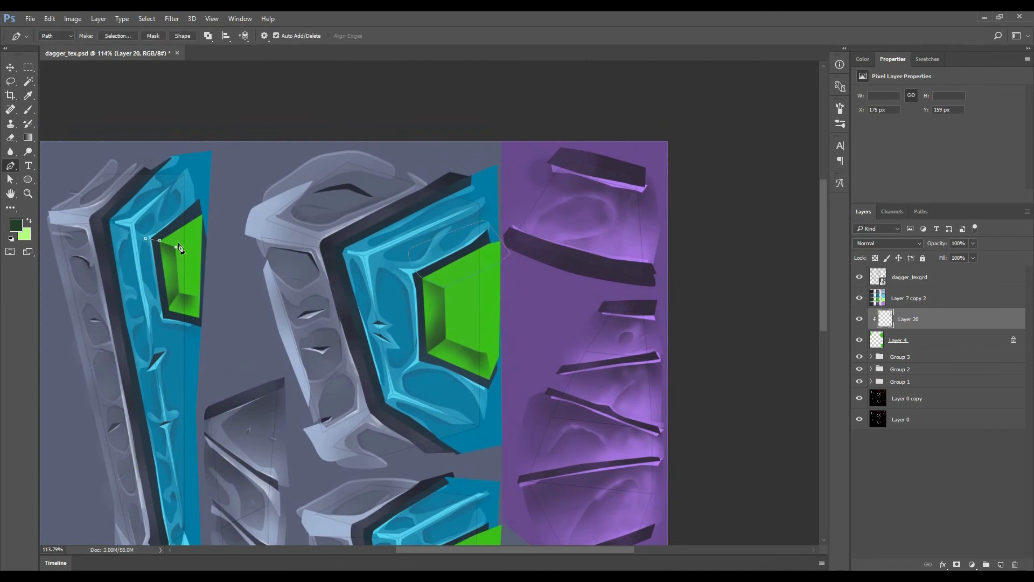
pyautogui.moveTo(377, 464); pyautogui.dragTo(284, 230)
pyautogui.click(405, 271)
pyautogui.moveTo(344, 299)
pyautogui.mouseDown()
pyautogui.moveTo(335, 303)
pyautogui.moveTo(381, 312)
pyautogui.moveTo(415, 405)
pyautogui.mouseUp()
pyautogui.press('b')
pyautogui.moveTo(412, 406)
pyautogui.mouseDown()
pyautogui.moveTo(465, 387)
pyautogui.moveTo(442, 400)
pyautogui.mouseUp()
pyautogui.moveTo(397, 131)
pyautogui.mouseDown()
pyautogui.moveTo(412, 238)
pyautogui.moveTo(476, 214)
pyautogui.moveTo(456, 226)
pyautogui.moveTo(453, 253)
pyautogui.mouseUp()
pyautogui.moveTo(207, 232); pyautogui.dragTo(237, 215)
pyautogui.hotkey('ctrl', 'd')
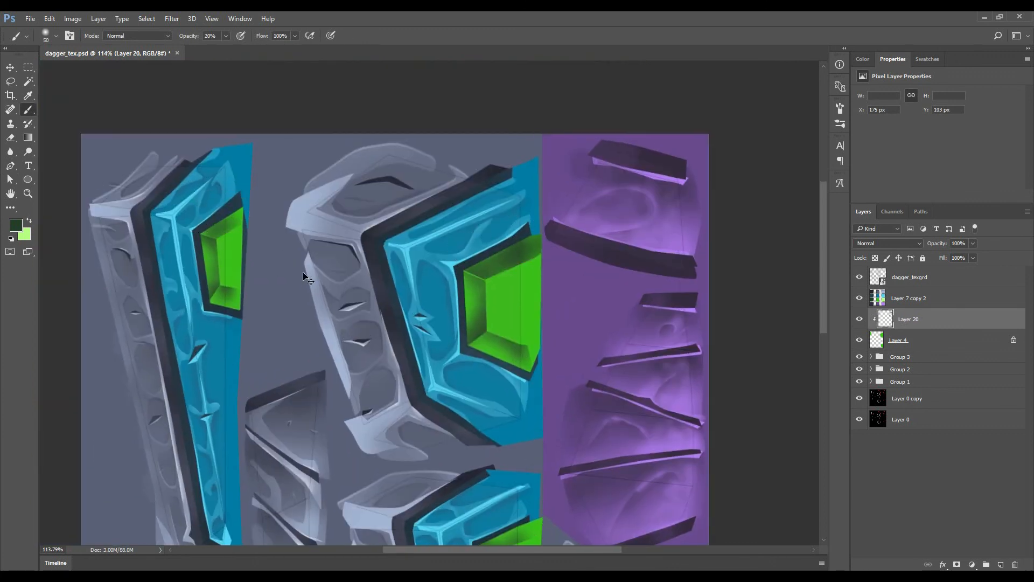
# - Outline the flat central faces of the three green gems with the Pen tool
pyautogui.press('p')
pyautogui.scroll(3, 226, 236)
pyautogui.click(238, 230)
pyautogui.click(217, 241)
pyautogui.click(220, 299)
pyautogui.click(239, 230)
pyautogui.moveTo(660, 257); pyautogui.dragTo(533, 125)
pyautogui.click(532, 124)
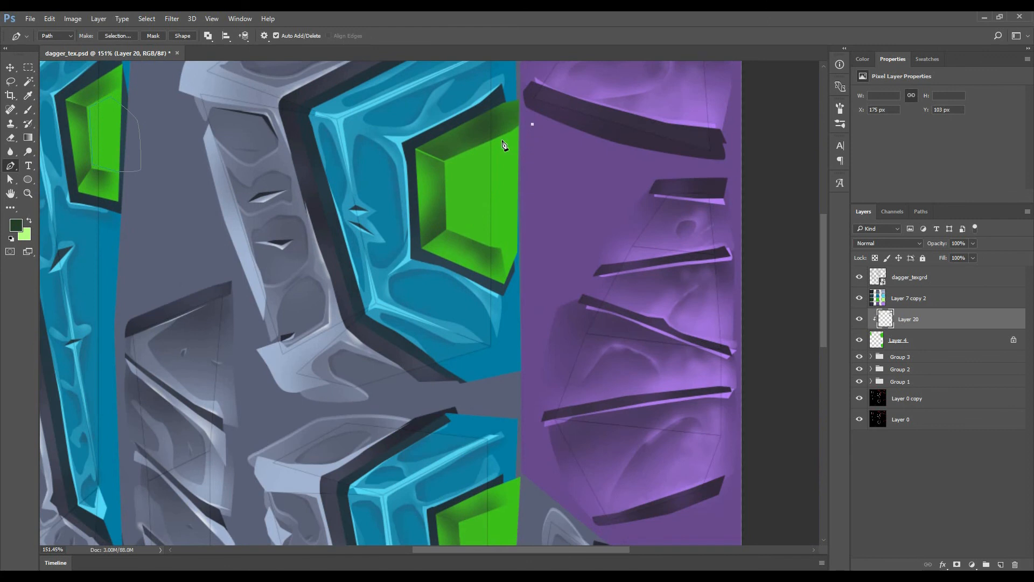
pyautogui.click(532, 124)
pyautogui.moveTo(526, 504); pyautogui.dragTo(463, 254)
pyautogui.click(463, 253)
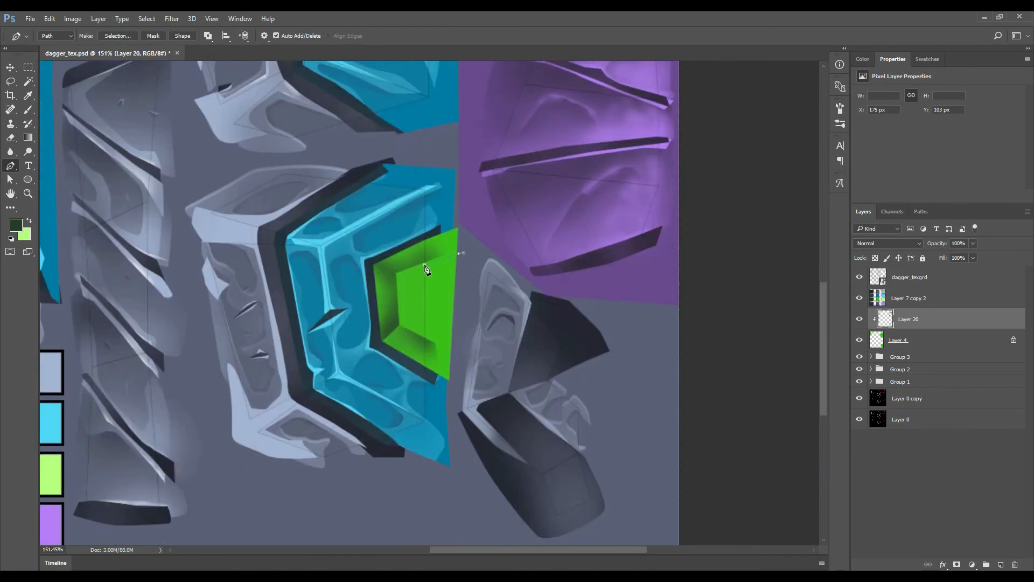
# - Fill the outlined gem centres with green on a new layer, clip it to the gem layer, lock its transparent pixels, and deselect
pyautogui.hotkey('ctrl', 'shift', 'alt', 'n')
pyautogui.press('b')
pyautogui.scroll(-5, 528, 381)
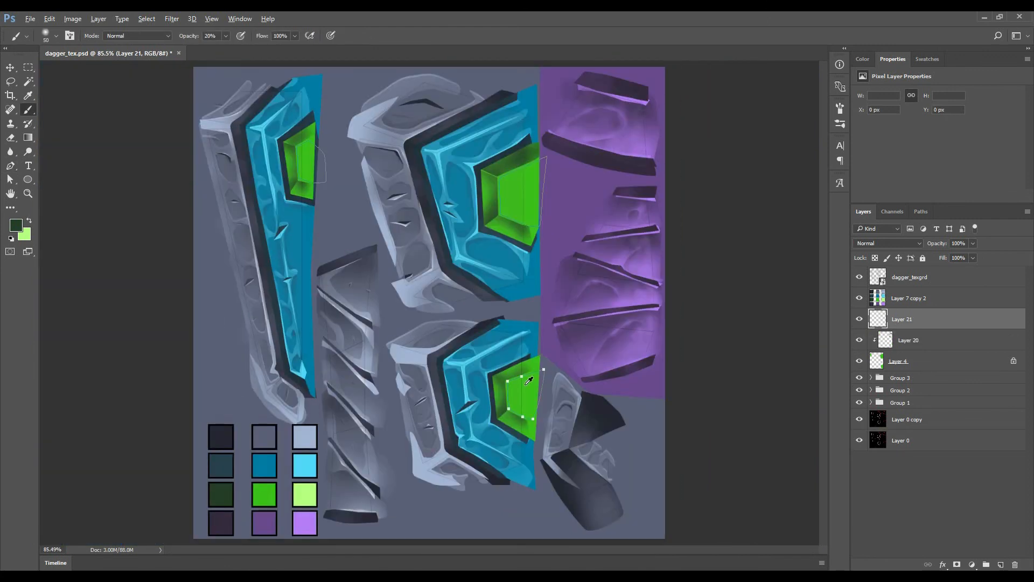
pyautogui.hotkey('ctrl', 'alt', 'g')
pyautogui.press('/')
pyautogui.hotkey('ctrl', 'd')
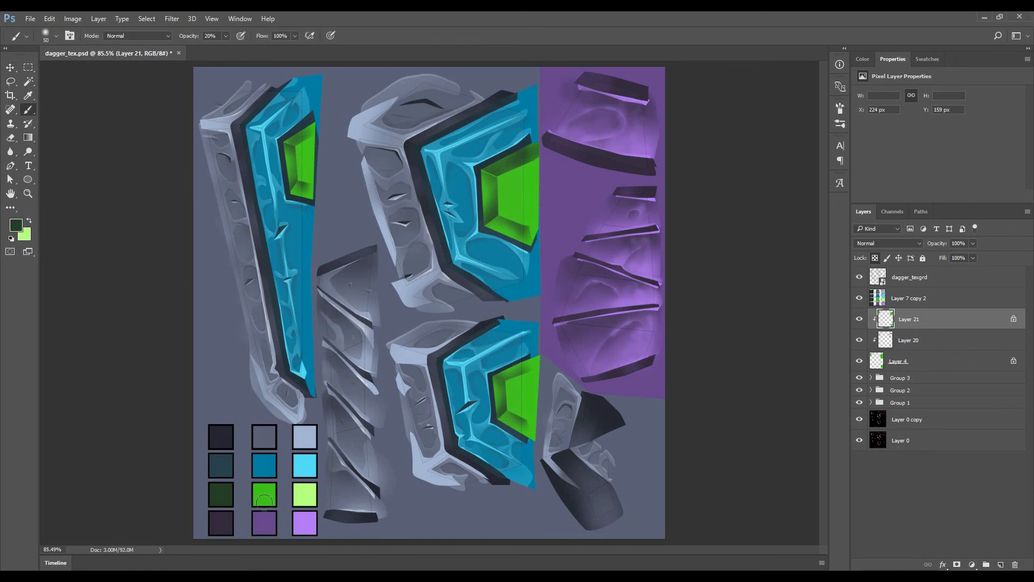
# - Brush a soft light green glow over the central faces of the three gems on Layer 21
pyautogui.press('x')
pyautogui.scroll(3, 518, 422)
pyautogui.scroll(3, 495, 301)
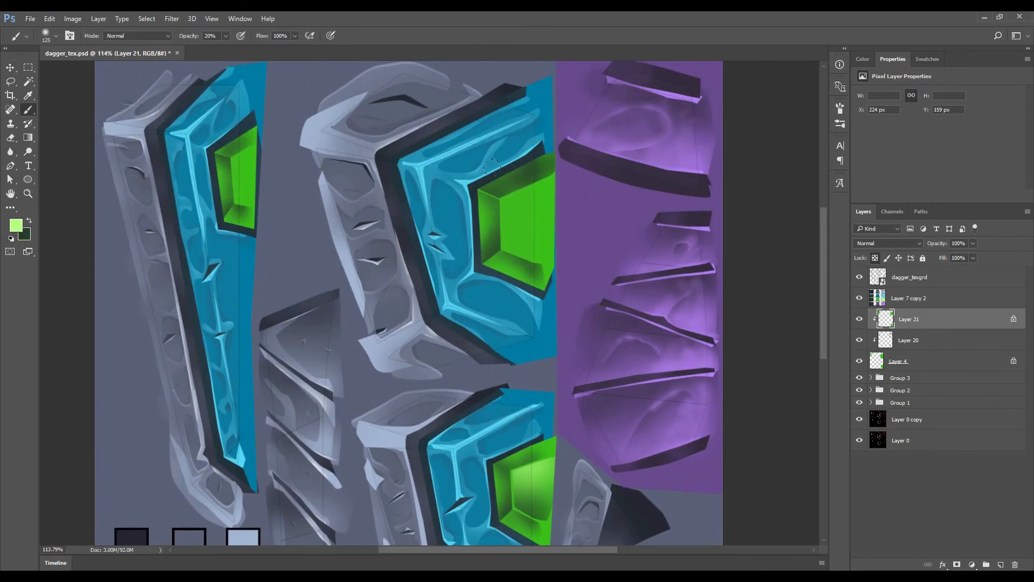
pyautogui.press('x')
pyautogui.press('p')
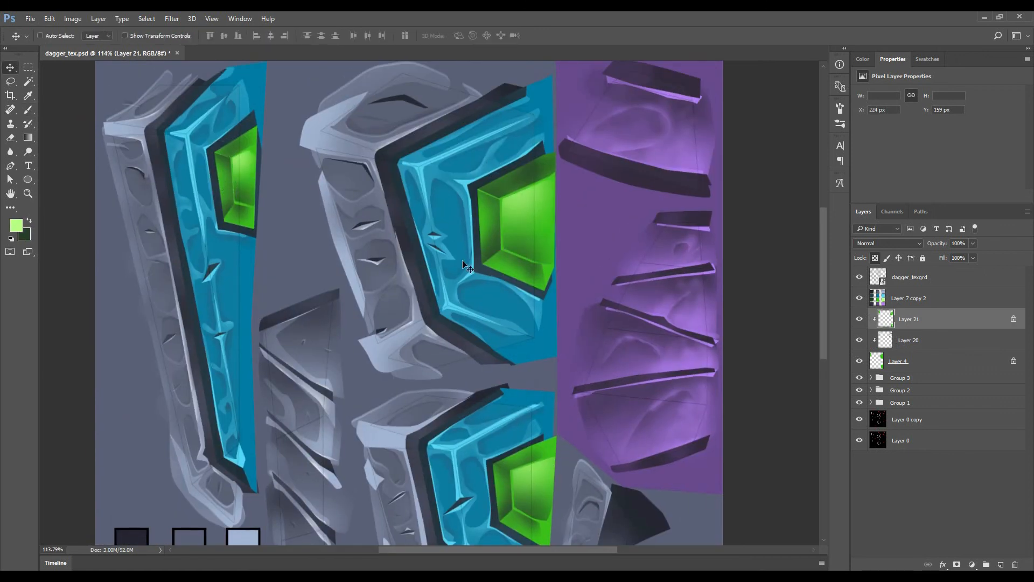
# - Add a new clipped layer above Layer 21 and outline thin highlight strips along the edges of the gems' central faces
pyautogui.hotkey('ctrl', 'shift', 'alt', 'n')
pyautogui.scroll(2, 557, 180)
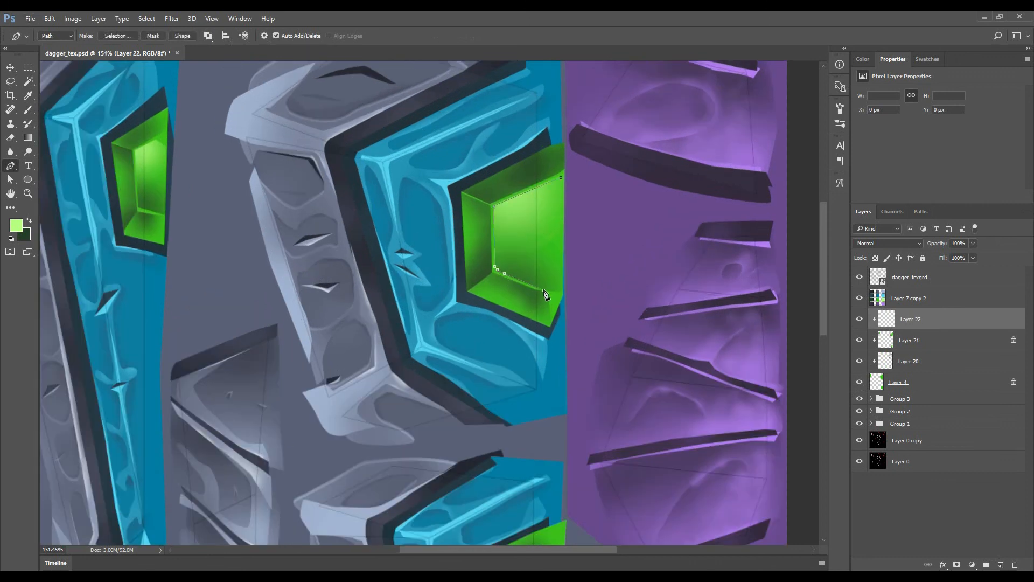
pyautogui.click(543, 291)
pyautogui.scroll(2, 539, 292)
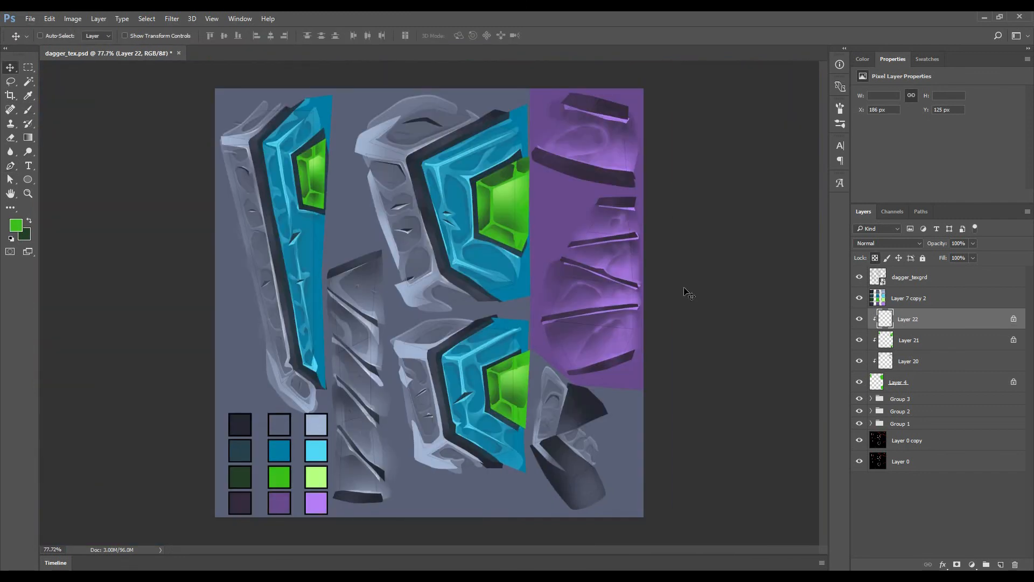
# - Brighten the gems' edge highlights on Layer 22 with light green from the palette and white
pyautogui.press('b')
pyautogui.keyDown('alt'); pyautogui.click(316, 476); pyautogui.keyUp('alt')
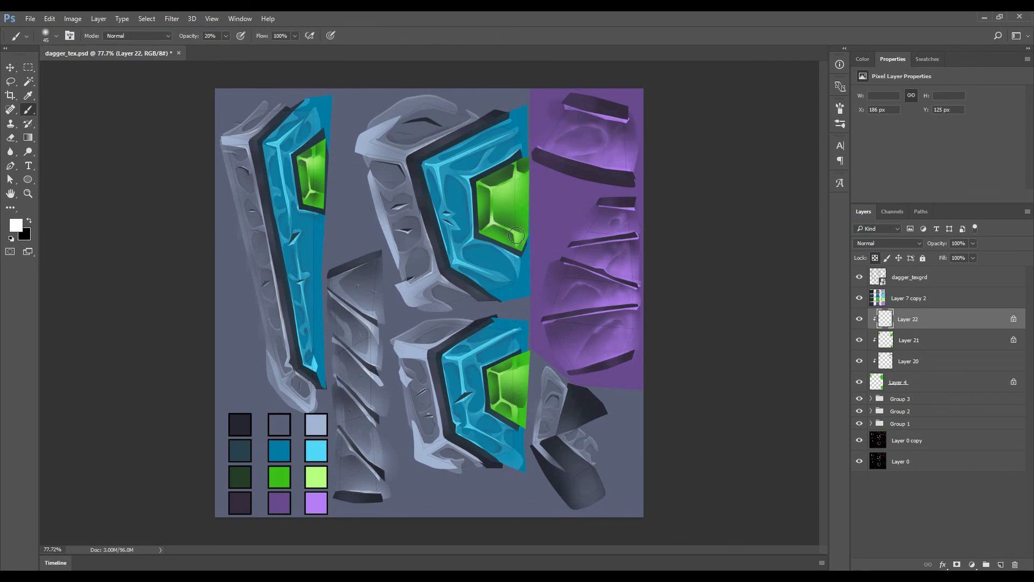
# - Sample the mid green palette swatch and add a new layer above Layer 22, clipped to the gem layer
pyautogui.keyDown('alt'); pyautogui.click(279, 477); pyautogui.keyUp('alt')
pyautogui.click(1001, 564)
pyautogui.hotkey('ctrl', 'alt', 'g')
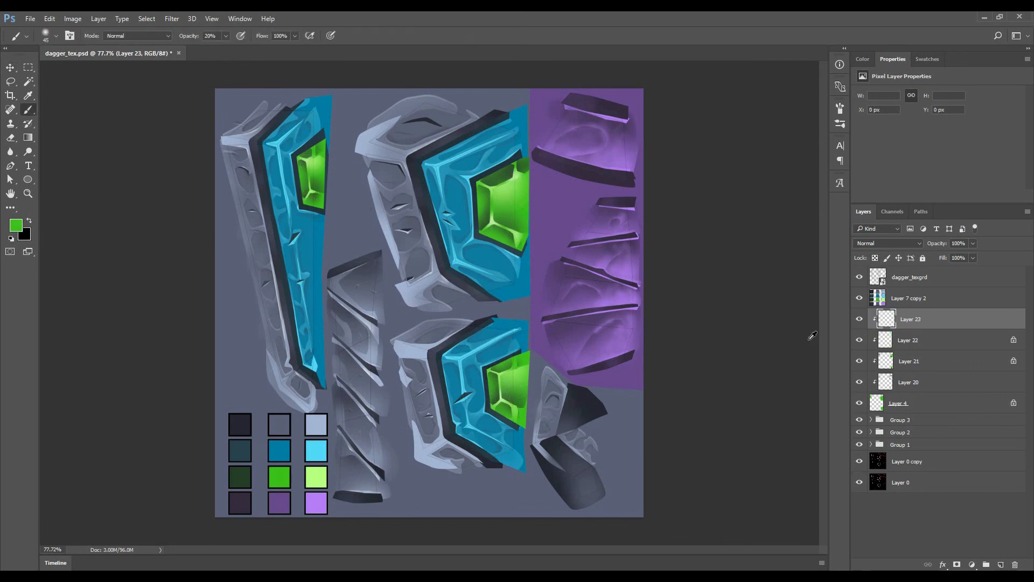
# - Load the gem layer's selection, modify it, fill Layer 23 with the dark green swatch around the gems' rims and set 50% opacity
pyautogui.press('v')
pyautogui.keyDown('ctrl'); pyautogui.click(878, 405); pyautogui.keyUp('ctrl')
pyautogui.click(147, 19)
pyautogui.moveTo(172, 158)
pyautogui.click(277, 191)
pyautogui.click(550, 203)
pyautogui.click(146, 19)
pyautogui.click(276, 191)
pyautogui.click(550, 203)
pyautogui.press('b')
pyautogui.keyDown('alt'); pyautogui.click(239, 476); pyautogui.keyUp('alt')
pyautogui.hotkey('alt', 'BackSpace')
pyautogui.hotkey('ctrl', 'd')
pyautogui.press('v')
pyautogui.press('5')
# - Add a layer below Layer 23, brush the palette's mid green softly over the three gems and set its blending mode to Linear Light
pyautogui.keyDown('ctrl'); pyautogui.click(1000, 565); pyautogui.keyUp('ctrl')
pyautogui.press('b')
pyautogui.keyDown('alt'); pyautogui.click(279, 476); pyautogui.keyUp('alt')
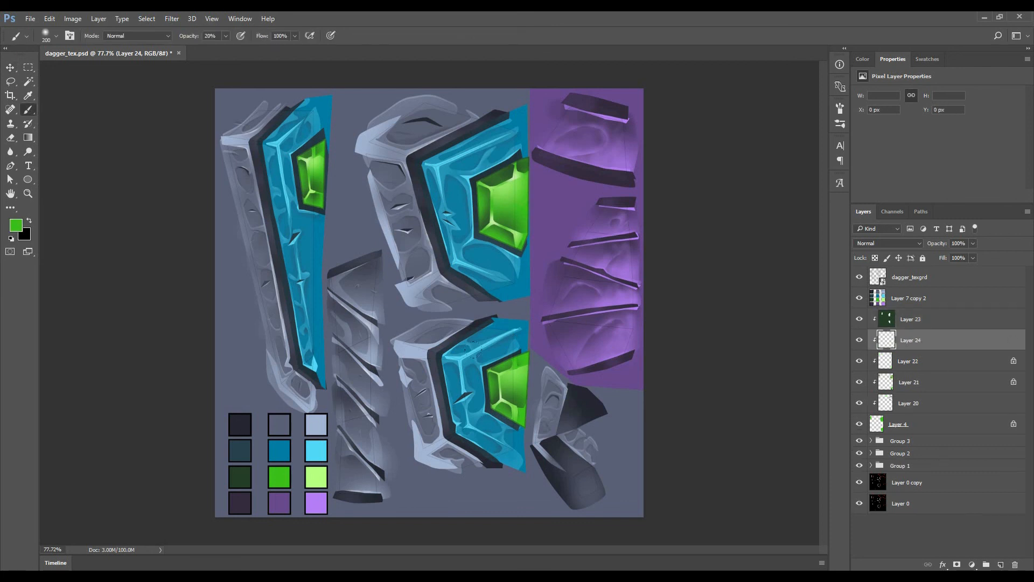
pyautogui.click(507, 377)
pyautogui.click(505, 179)
pyautogui.click(312, 157)
pyautogui.press('v')
pyautogui.click(888, 243)
pyautogui.click(874, 375)
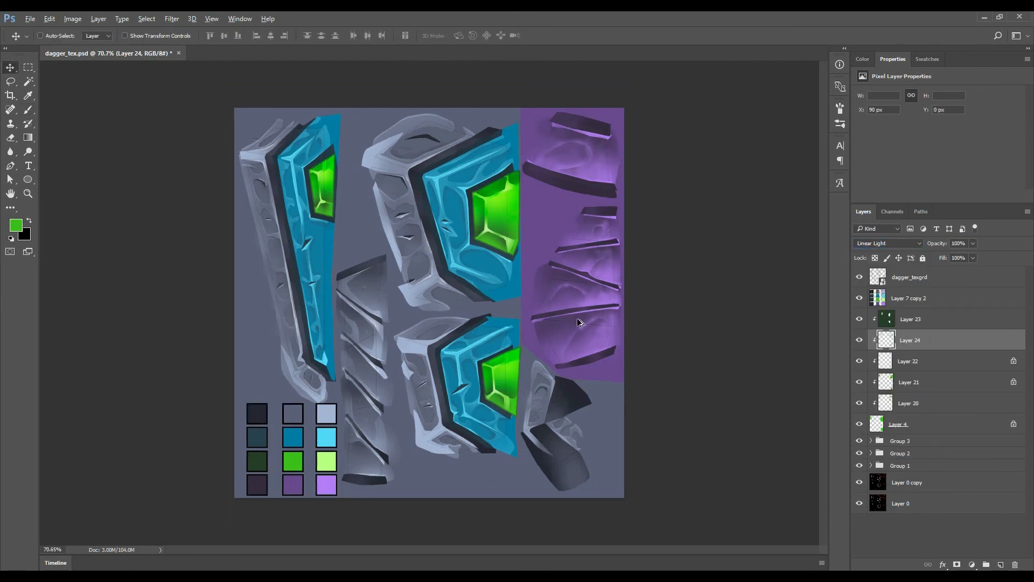
# - Hide the dagger_texgrd and Layer 7 copy 2 layers, and group all gem layers from Layer 23 down to Layer 4
pyautogui.hotkey('ctrl', '+')
pyautogui.click(859, 277)
pyautogui.click(859, 298)
pyautogui.scroll(-2, 513, 338)
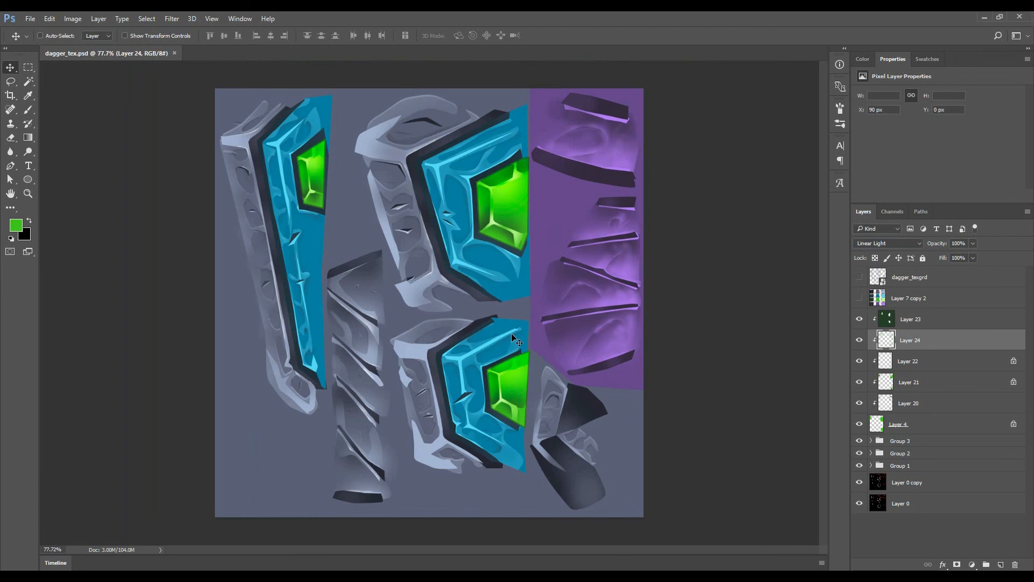
pyautogui.click(911, 319)
pyautogui.keyDown('shift'); pyautogui.click(899, 424); pyautogui.keyUp('shift')
pyautogui.hotkey('ctrl', 'g')
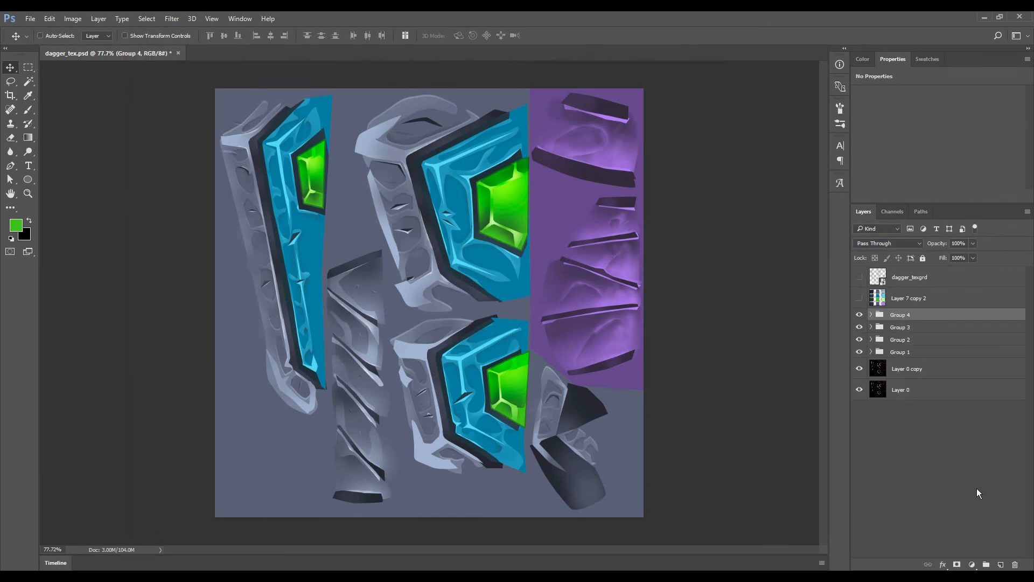
# - Add a new layer above Group 4, fill it with black and lighten it to dark grey with Hue/Saturation
pyautogui.click(1001, 565)
pyautogui.press('d')
pyautogui.hotkey('alt', 'BackSpace')
pyautogui.hotkey('ctrl', 'u')
pyautogui.moveTo(716, 415); pyautogui.dragTo(725, 415)
pyautogui.click(834, 312)
# - Set Layer 25's blending mode to Soft Light and add a white layer mask to it
pyautogui.click(887, 243)
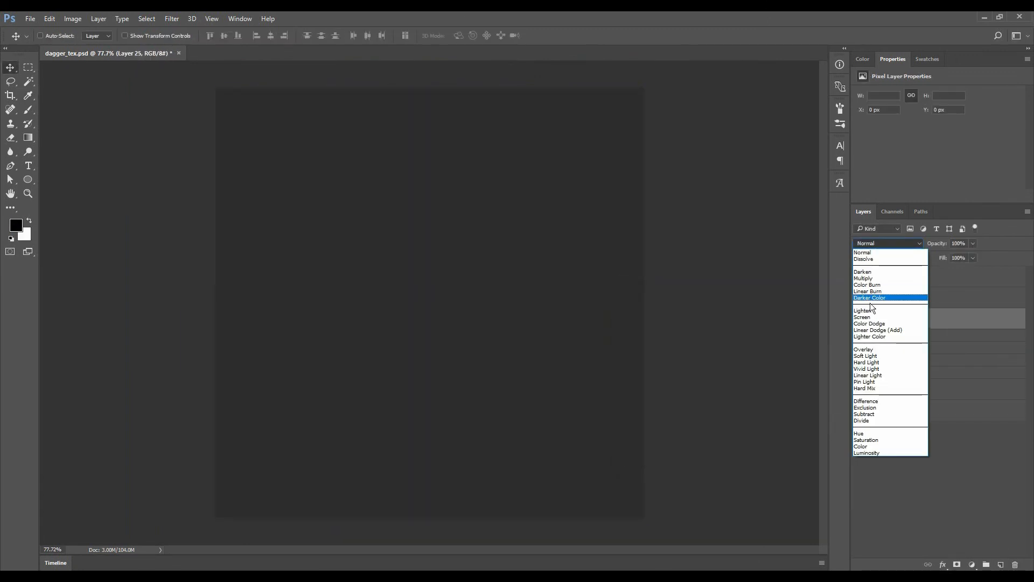
pyautogui.click(872, 357)
pyautogui.press('b')
pyautogui.click(958, 564)
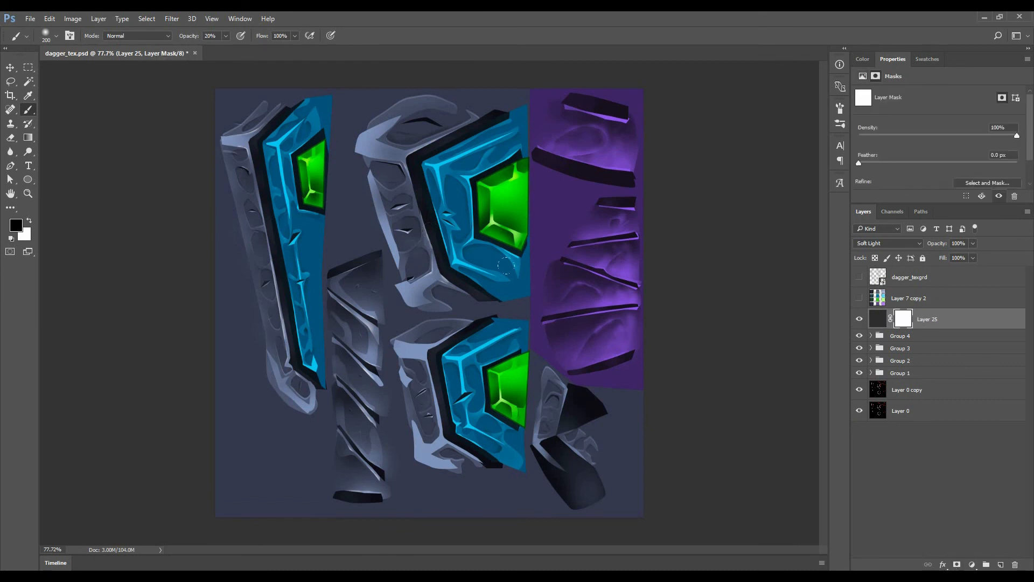
# - Show the dagger_texgrd UV guide and set its opacity to 100%
pyautogui.click(859, 277)
pyautogui.press('p')
pyautogui.click(879, 279)
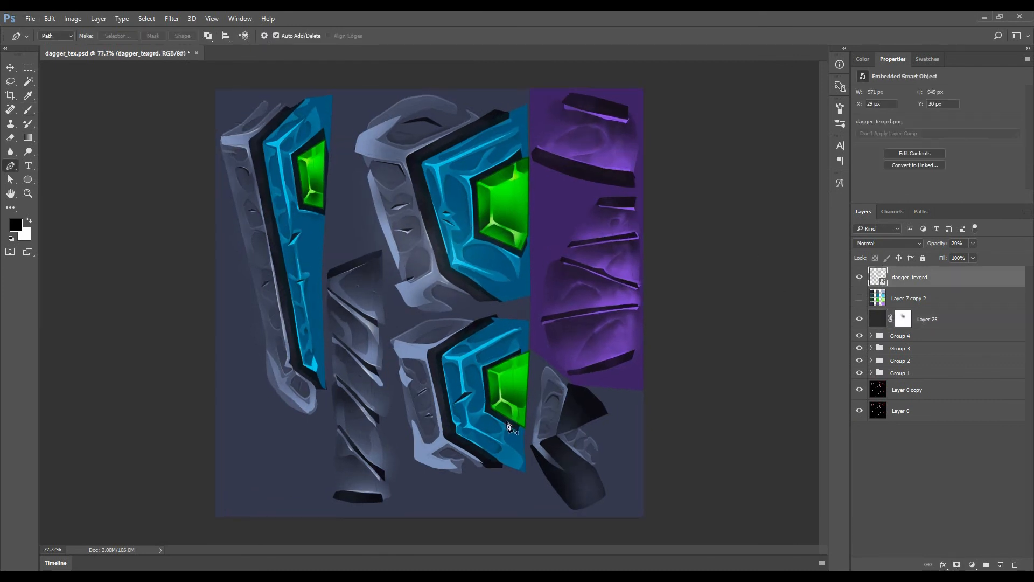
pyautogui.press('w')
pyautogui.click(430, 487)
pyautogui.click(903, 319)
pyautogui.hotkey('ctrl', 'd')
pyautogui.click(909, 277)
pyautogui.press('0')
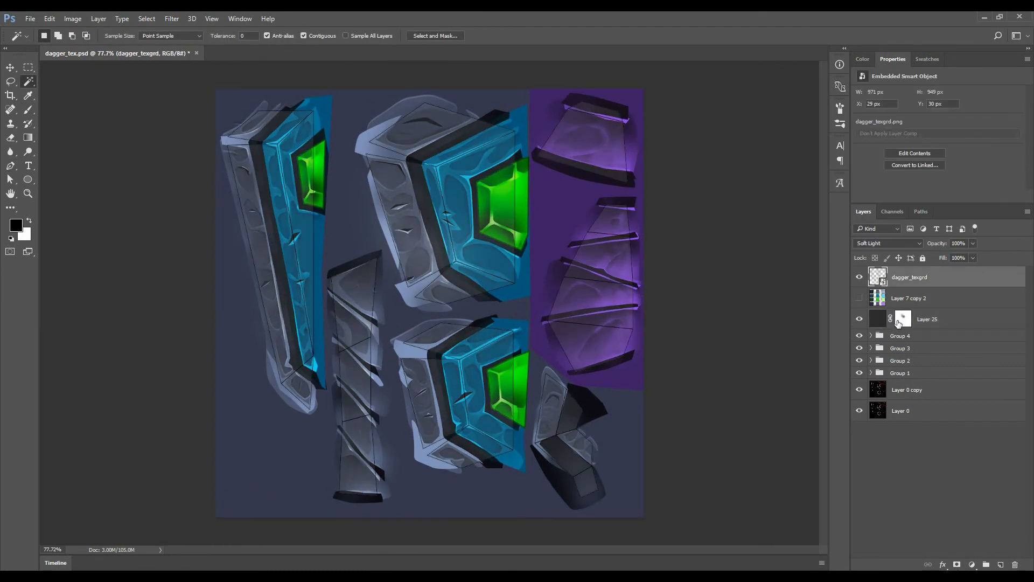
# - Brush black at 40% opacity on Layer 25's mask to lighten the purple handle pieces
pyautogui.click(903, 319)
pyautogui.press('p')
pyautogui.scroll(2, 445, 293)
pyautogui.press('b')
pyautogui.moveTo(668, 336)
pyautogui.mouseDown()
pyautogui.moveTo(692, 326)
pyautogui.moveTo(689, 358)
pyautogui.mouseUp()
pyautogui.click(671, 367)
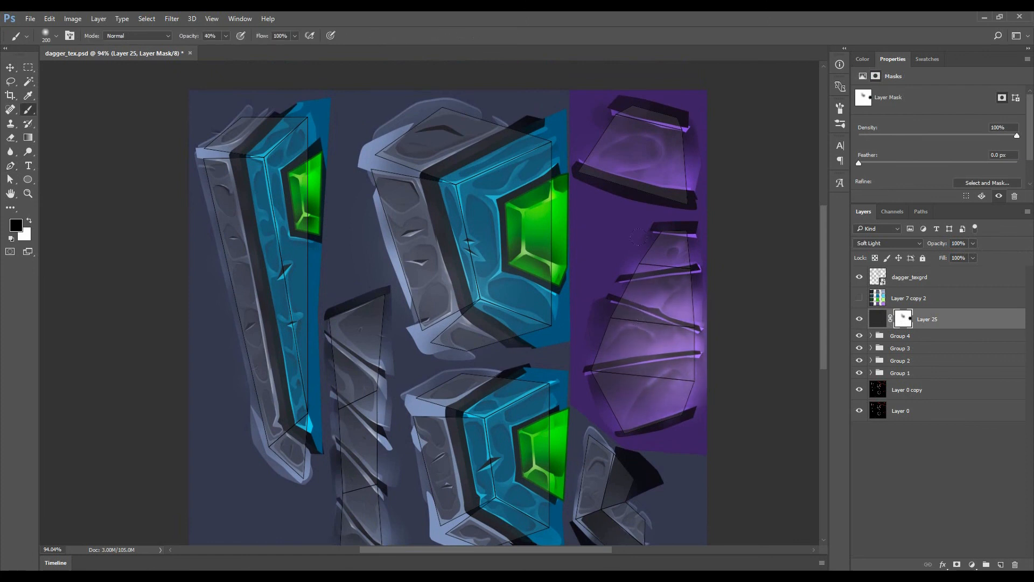
pyautogui.click(673, 183)
pyautogui.click(670, 185)
# - Load the gem shapes from Layer 4 as a selection and lighten the gems on Layer 25's mask
pyautogui.click(871, 336)
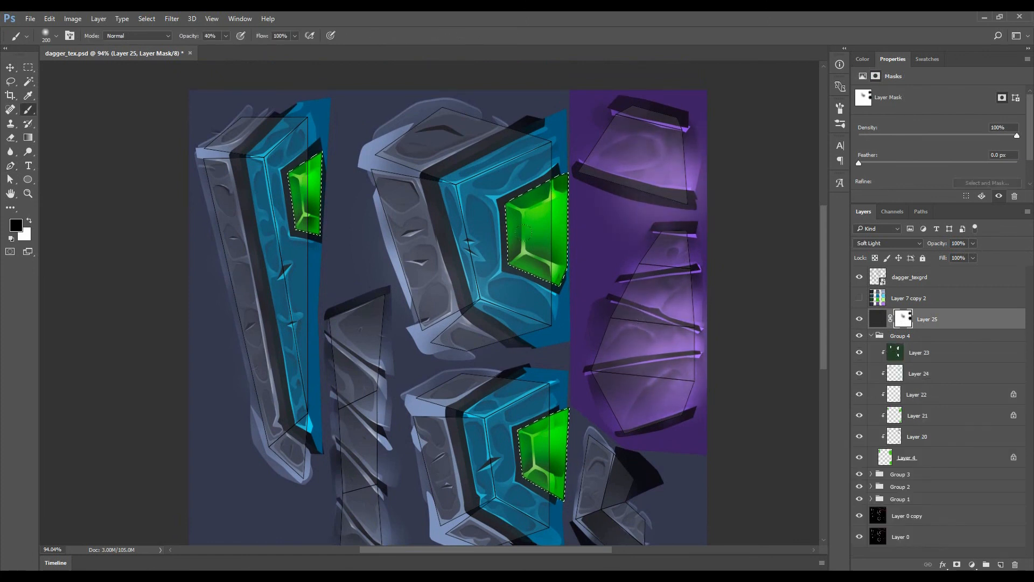
pyautogui.press('v')
pyautogui.click(871, 336)
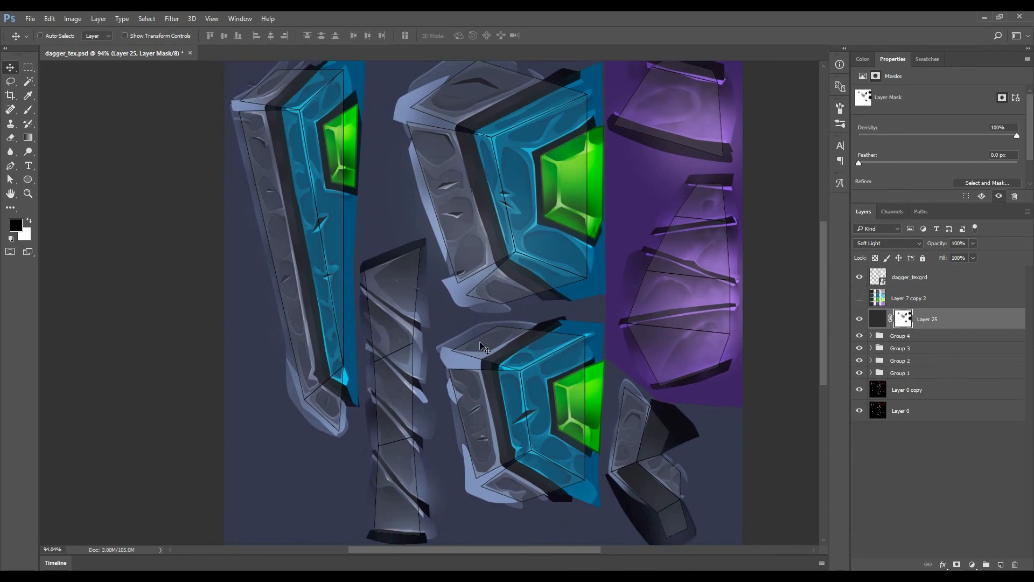
# - Brush Layer 25's mask to brighten the grey tip and outer edge of the long narrow blade piece
pyautogui.press('p')
pyautogui.scroll(-4, 369, 318)
pyautogui.click(347, 133)
pyautogui.click(337, 297)
pyautogui.click(341, 396)
pyautogui.moveTo(303, 410); pyautogui.dragTo(288, 399)
pyautogui.moveTo(235, 253); pyautogui.dragTo(228, 220)
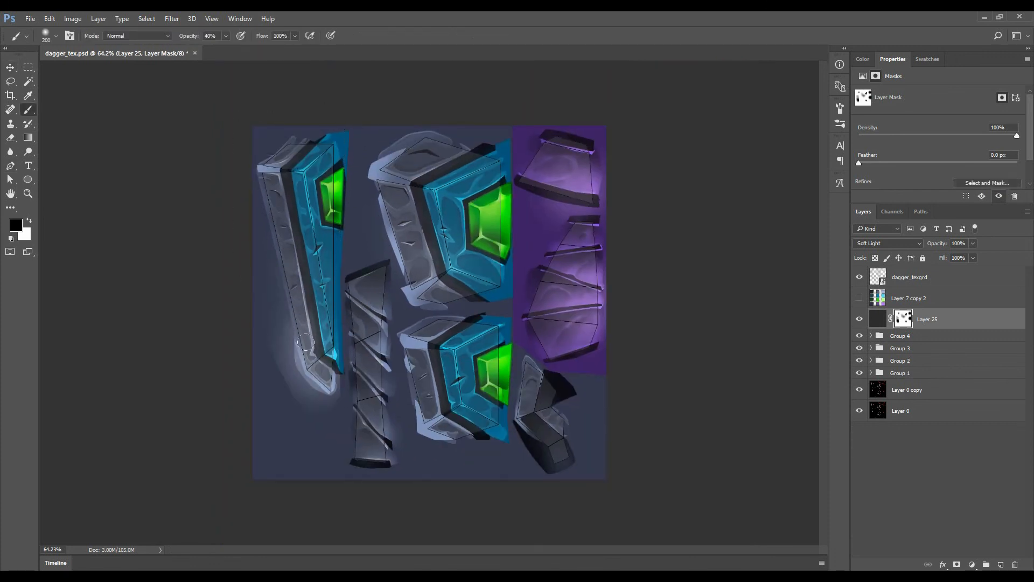
# - Select the top face of the upper large-gem piece with the Pen tool and lighten its grey area on Layer 25's mask
pyautogui.scroll(3, 429, 304)
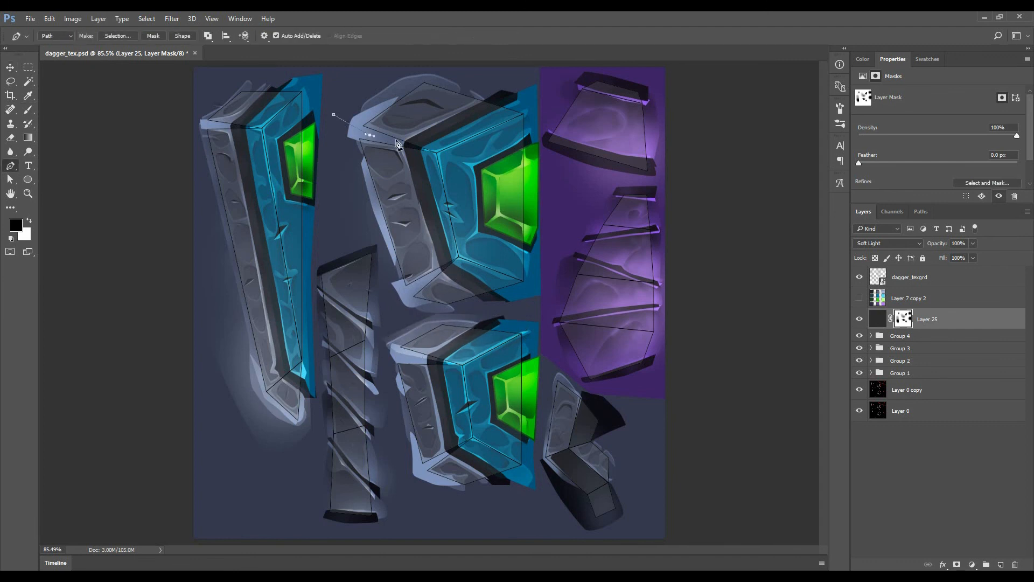
pyautogui.click(518, 84)
pyautogui.click(416, 67)
pyautogui.click(370, 84)
pyautogui.click(334, 114)
pyautogui.hotkey('ctrl', 'Return')
pyautogui.press('b')
pyautogui.moveTo(420, 142); pyautogui.dragTo(372, 130)
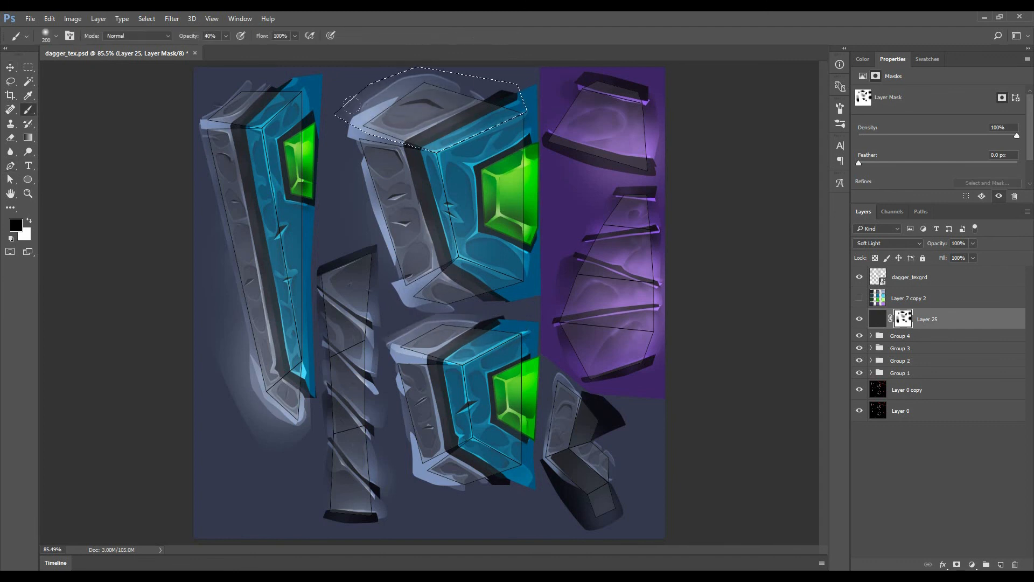
pyautogui.hotkey('ctrl', 'd')
# - Select the outer grey side of the lower gem piece with the Pen tool and lighten it on Layer 25's mask
pyautogui.press('p')
pyautogui.scroll(4, 482, 434)
pyautogui.moveTo(458, 336); pyautogui.dragTo(484, 293)
pyautogui.click(398, 447)
pyautogui.click(377, 285)
pyautogui.hotkey('ctrl', 'Return')
pyautogui.press('b')
pyautogui.moveTo(396, 307); pyautogui.dragTo(412, 426)
pyautogui.hotkey('ctrl', 'd')
# - Brush Layer 25's mask to brighten the lower end of the grey wrapped strip and the small angled grey piece
pyautogui.hotkey('ctrl', '0')
pyautogui.moveTo(385, 463); pyautogui.dragTo(345, 525)
pyautogui.moveTo(616, 447); pyautogui.dragTo(609, 511)
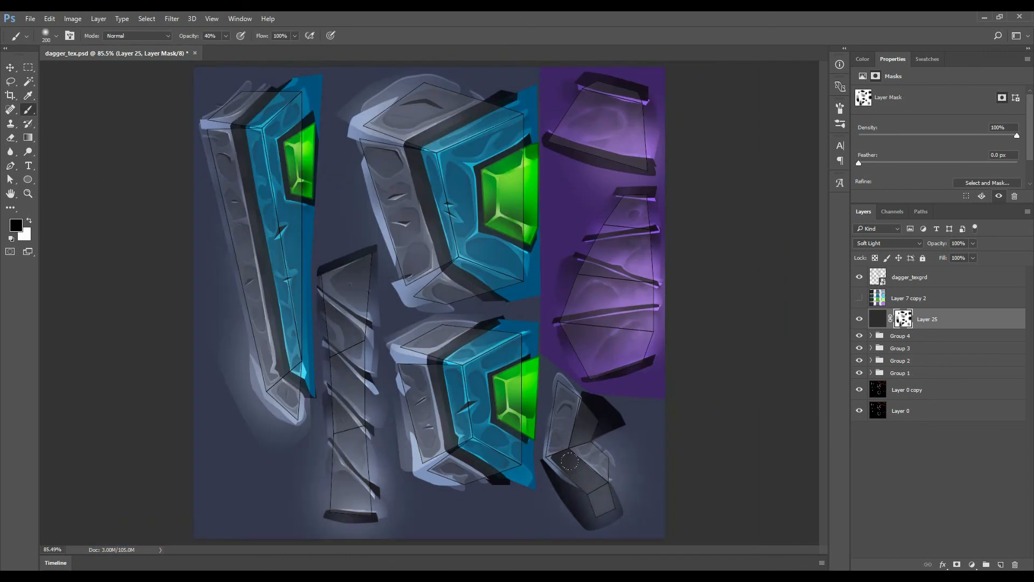
# - Select the top face of the long narrow piece with the Pen tool and lighten it on Layer 25's mask
pyautogui.press('p')
pyautogui.click(231, 74)
pyautogui.click(308, 79)
pyautogui.scroll(5, 310, 94)
pyautogui.hotkey('ctrl', 'Return')
pyautogui.press('b')
pyautogui.moveTo(162, 148)
pyautogui.mouseDown()
pyautogui.moveTo(237, 153)
pyautogui.moveTo(280, 116)
pyautogui.mouseUp()
pyautogui.hotkey('ctrl', 'd')
# - Select the inner blue face around the upper large gem with the Pen tool and lighten it on Layer 25's mask
pyautogui.moveTo(545, 203); pyautogui.dragTo(363, 129)
pyautogui.press('p')
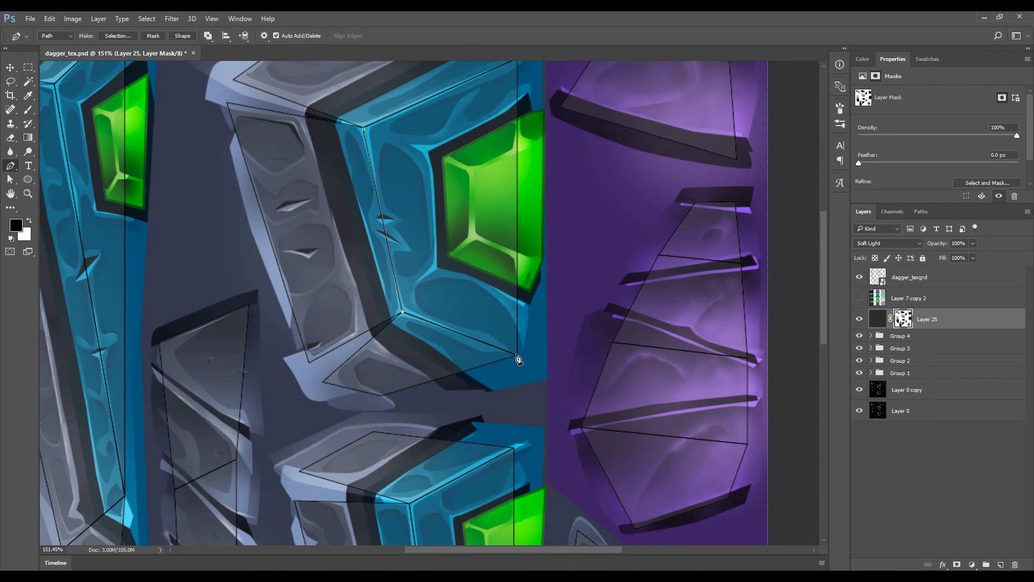
pyautogui.click(443, 156)
pyautogui.moveTo(523, 145); pyautogui.dragTo(538, 226)
pyautogui.click(543, 170)
pyautogui.hotkey('ctrl', 'Return')
pyautogui.press('b')
pyautogui.moveTo(463, 417); pyautogui.dragTo(539, 447)
pyautogui.hotkey('ctrl', 'd')
pyautogui.hotkey('ctrl', '0')
# - Select the inner blue face around the lower gem with the Pen tool and lighten it on Layer 25's mask
pyautogui.scroll(5, 479, 426)
pyautogui.press('p')
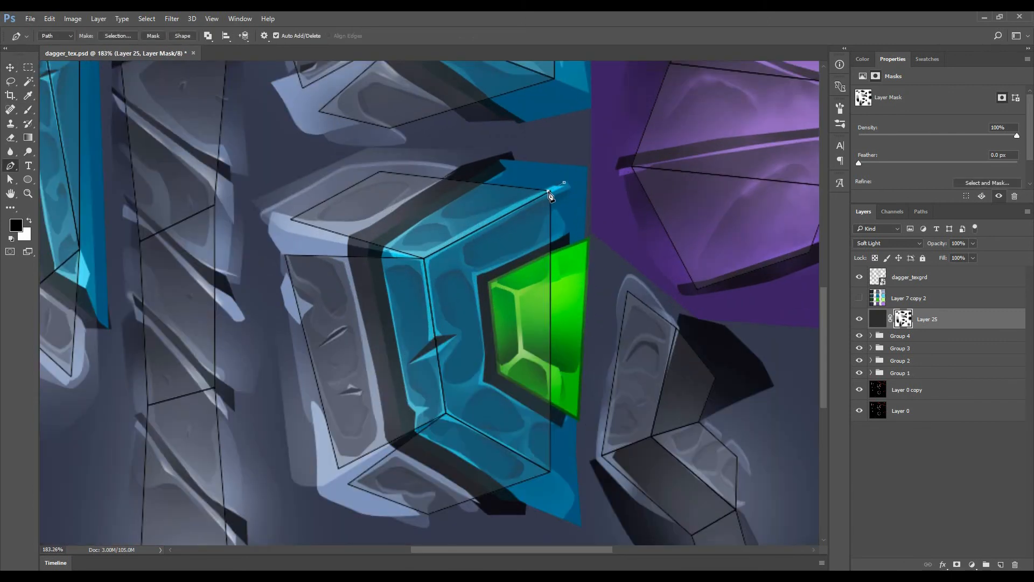
pyautogui.click(488, 286)
pyautogui.hotkey('ctrl', 'Return')
pyautogui.press('b')
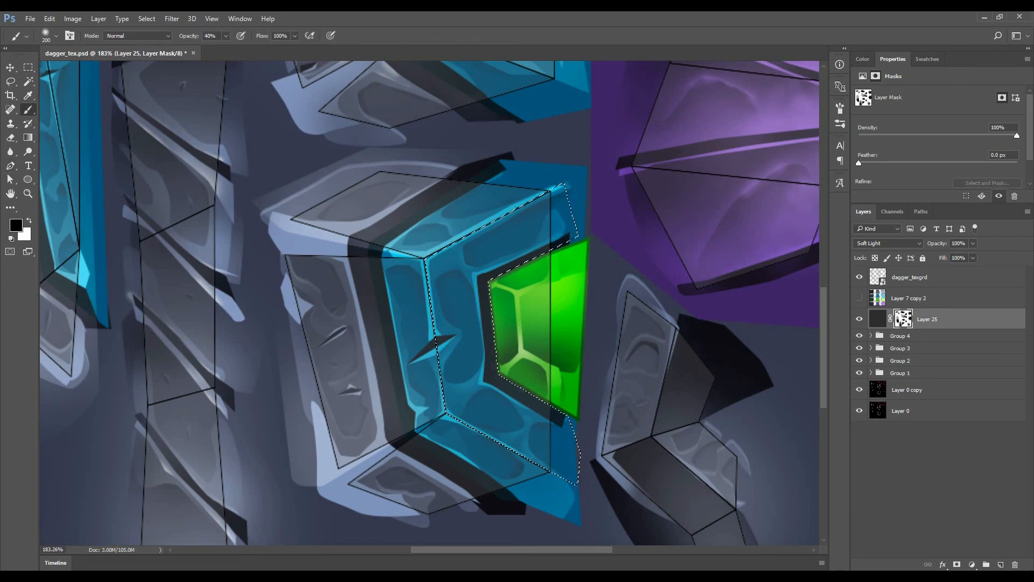
pyautogui.moveTo(434, 270); pyautogui.dragTo(538, 456)
pyautogui.hotkey('ctrl', '0')
# - Select the long narrow piece's inner blue face with the Pen tool and lighten it on Layer 25's mask
pyautogui.press('p')
pyautogui.scroll(7, 294, 189)
pyautogui.click(254, 119)
pyautogui.click(325, 492)
pyautogui.scroll(-4, 325, 488)
pyautogui.click(341, 323)
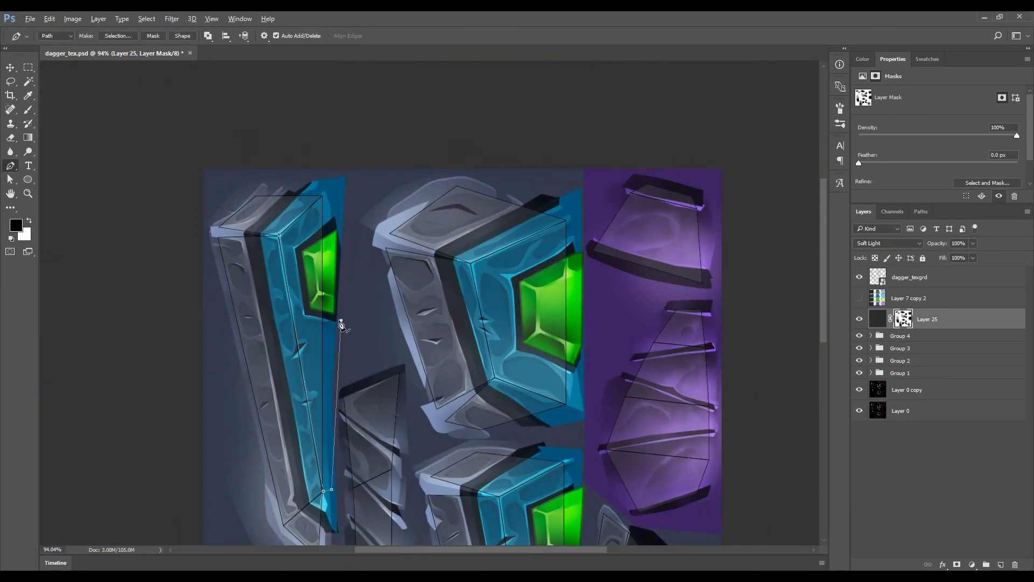
pyautogui.hotkey('ctrl', 'Return')
pyautogui.press('b')
pyautogui.moveTo(333, 334); pyautogui.dragTo(324, 474)
pyautogui.hotkey('ctrl', 'd')
# - Hide the dagger_texgrd guide and save the finished texture as an image file
pyautogui.press('v')
pyautogui.click(860, 277)
pyautogui.hotkey('ctrl', '0')
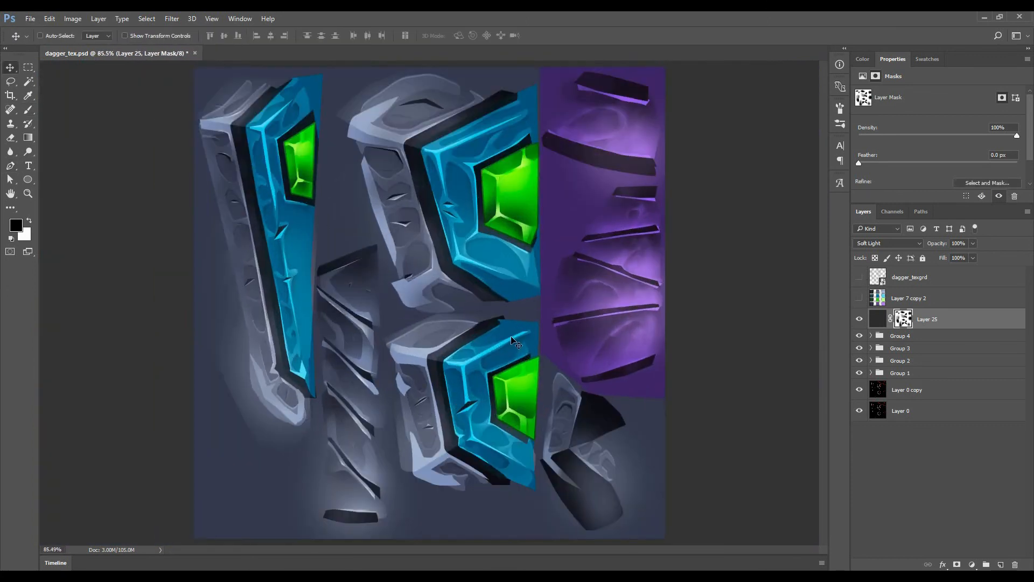
pyautogui.hotkey('ctrl', 'shift', 's')
pyautogui.click(215, 300)
pyautogui.click(154, 300)
pyautogui.click(154, 300)
pyautogui.click(156, 418)
pyautogui.click(424, 384)
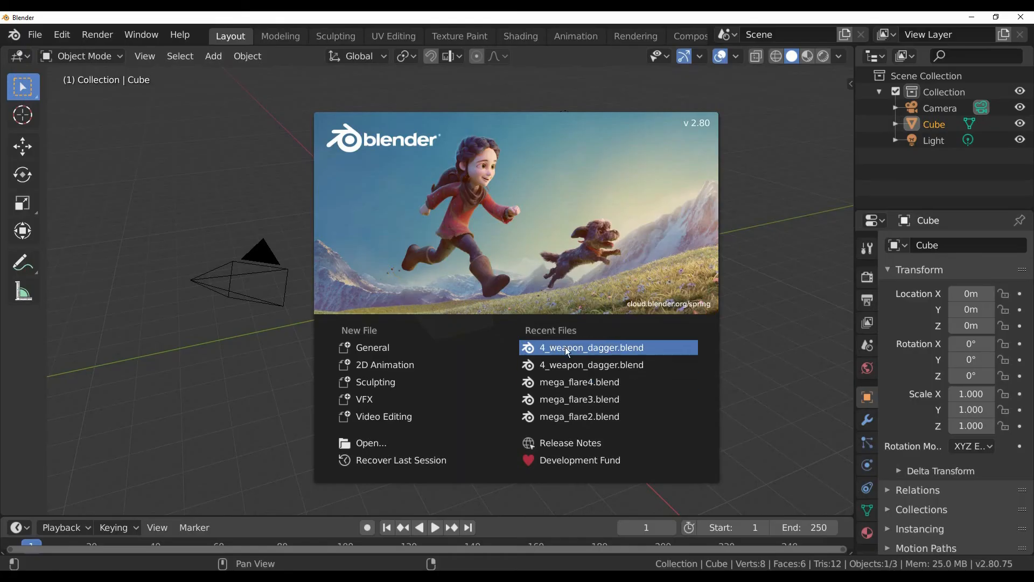
# - Switch to Blender, open the recent file 4_weapon_dagger.blend and rotate the dagger models about the Z axis
pyautogui.click(564, 347)
pyautogui.moveTo(302, 398); pyautogui.dragTo(364, 420)
pyautogui.press('r')
pyautogui.press('z')
pyautogui.click(458, 431)
pyautogui.moveTo(485, 430); pyautogui.dragTo(329, 437)
pyautogui.press('r')
pyautogui.press('z')
pyautogui.click(312, 423)
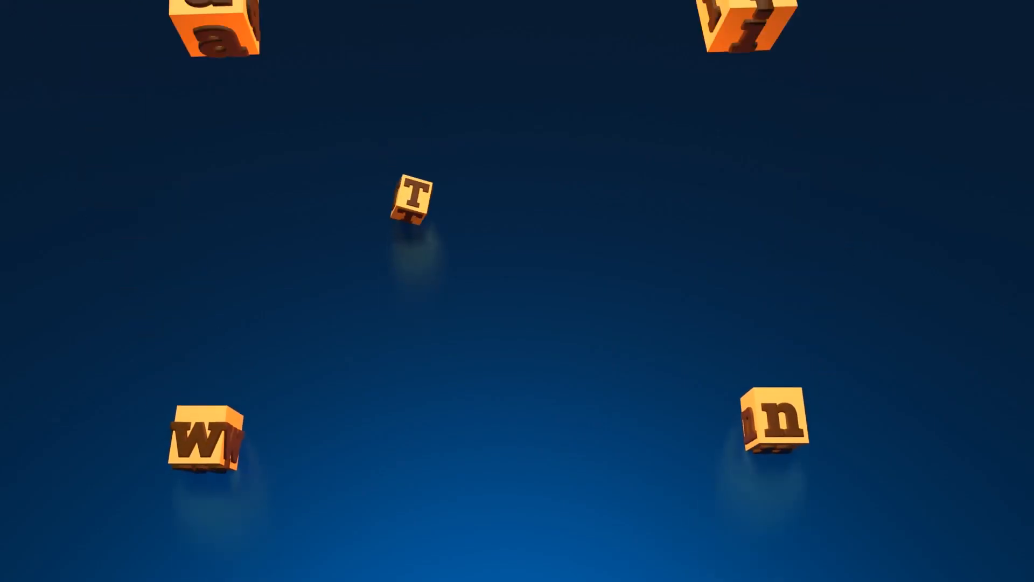